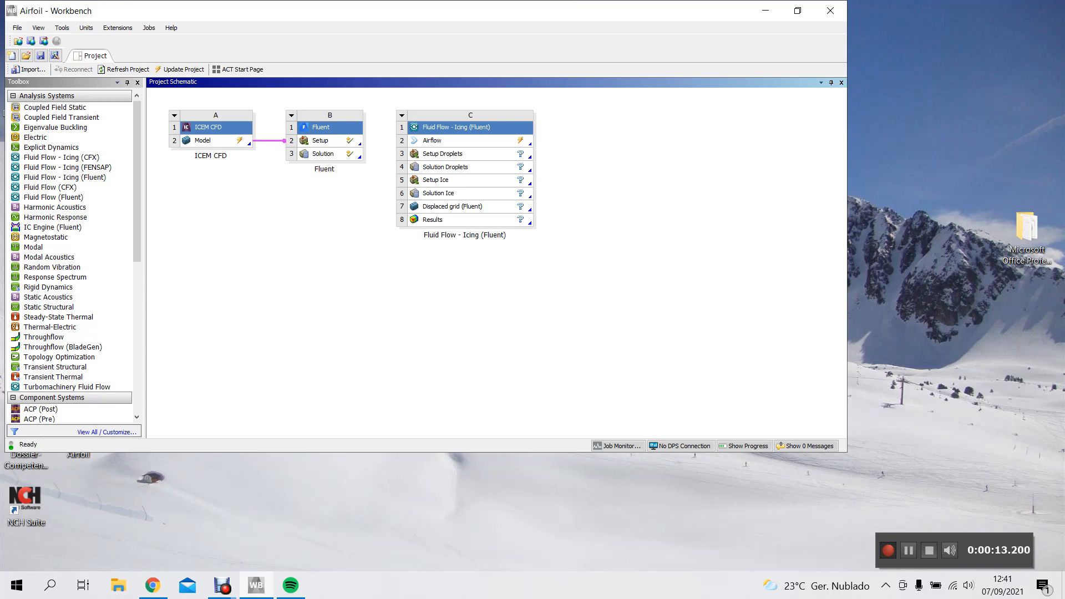
- Delete the link between the ICEM CFD Model cell and the Fluent Setup cell
key("Delete")
key("Return")
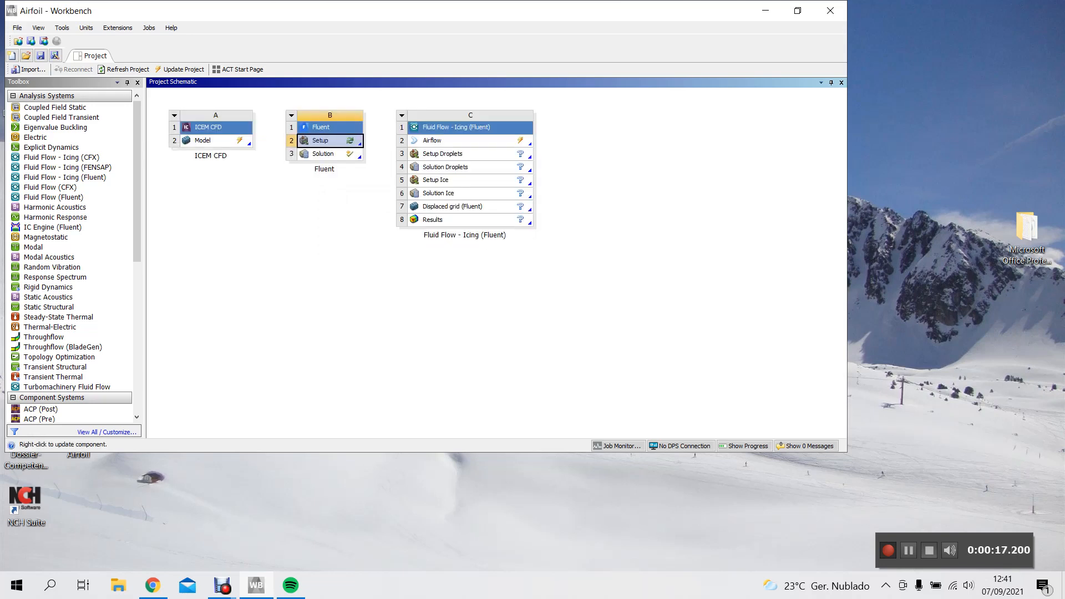
- Import the Fluent mesh file from Airfoil_files/dp0/ICM/ICEMCFD on the desktop into the Fluent Setup cell
right_click(341, 145)
mouse_move(399, 194)
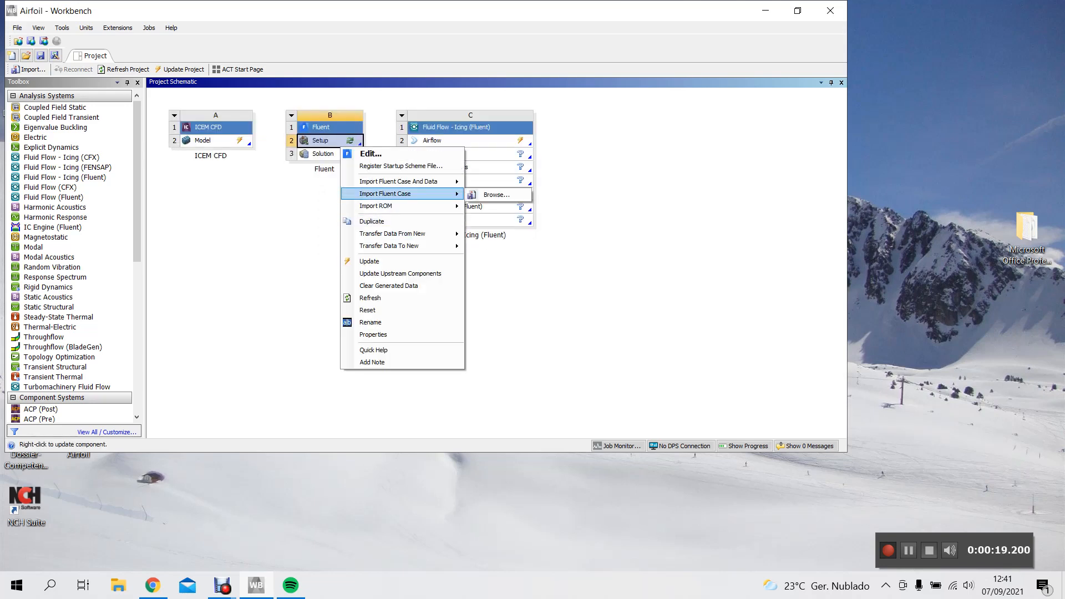
left_click(495, 195)
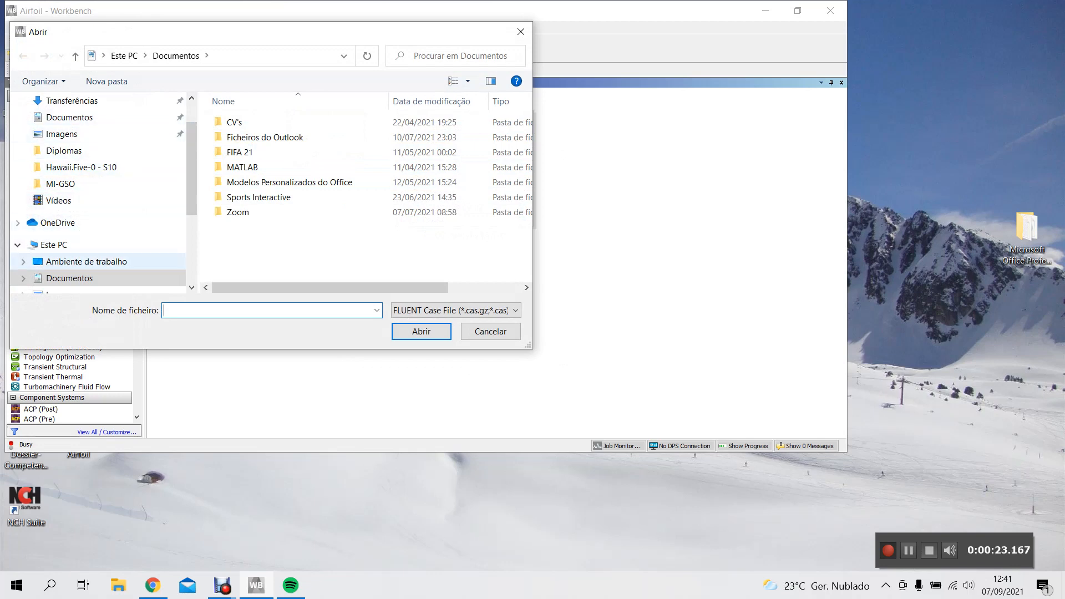
left_click(86, 261)
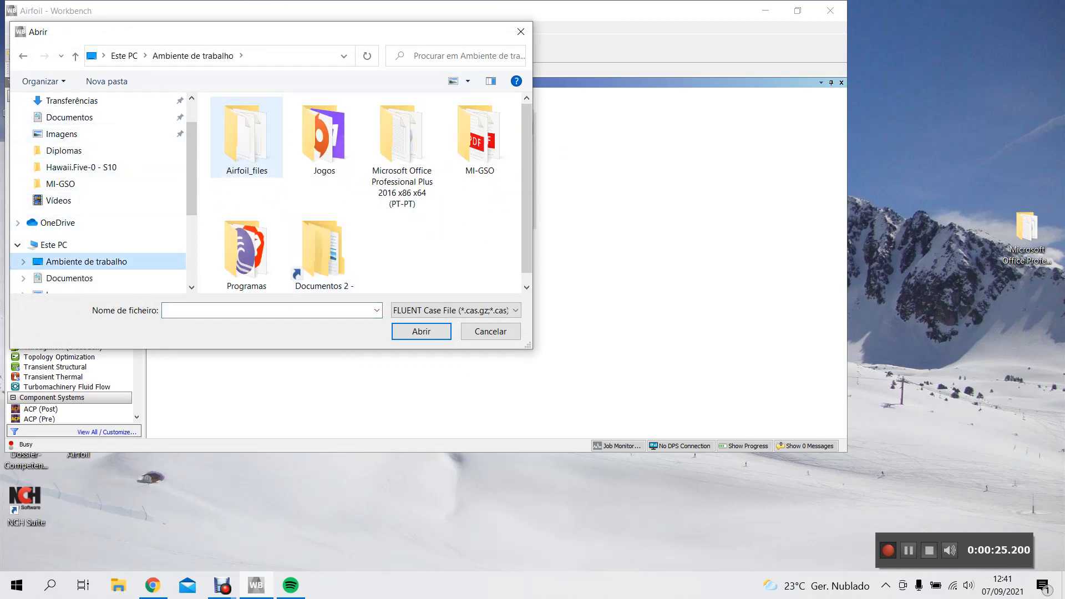
double_click(247, 139)
double_click(234, 122)
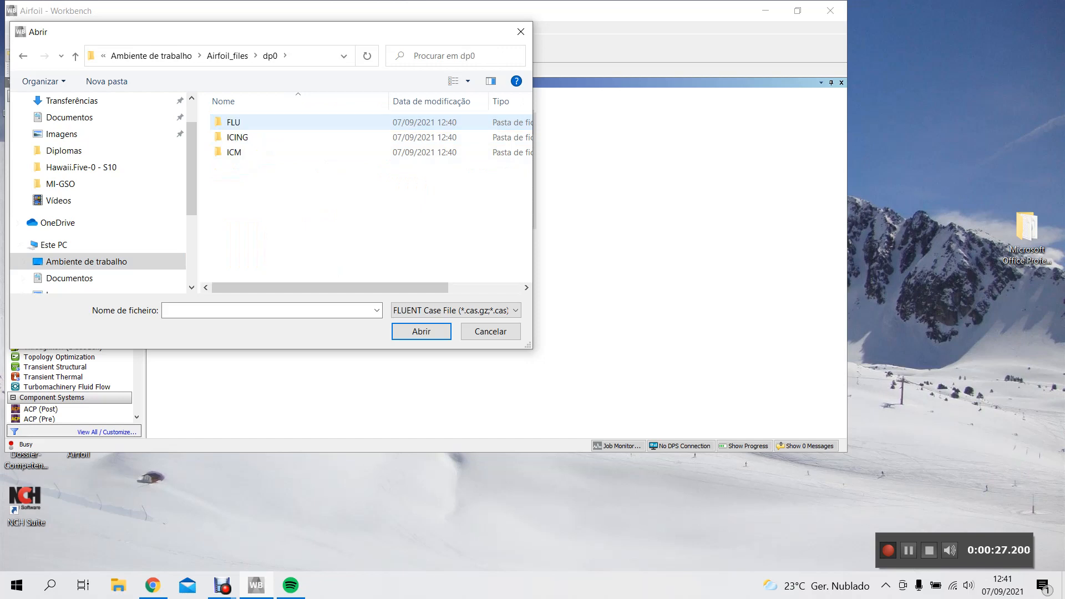
double_click(234, 152)
double_click(239, 122)
left_click(456, 310)
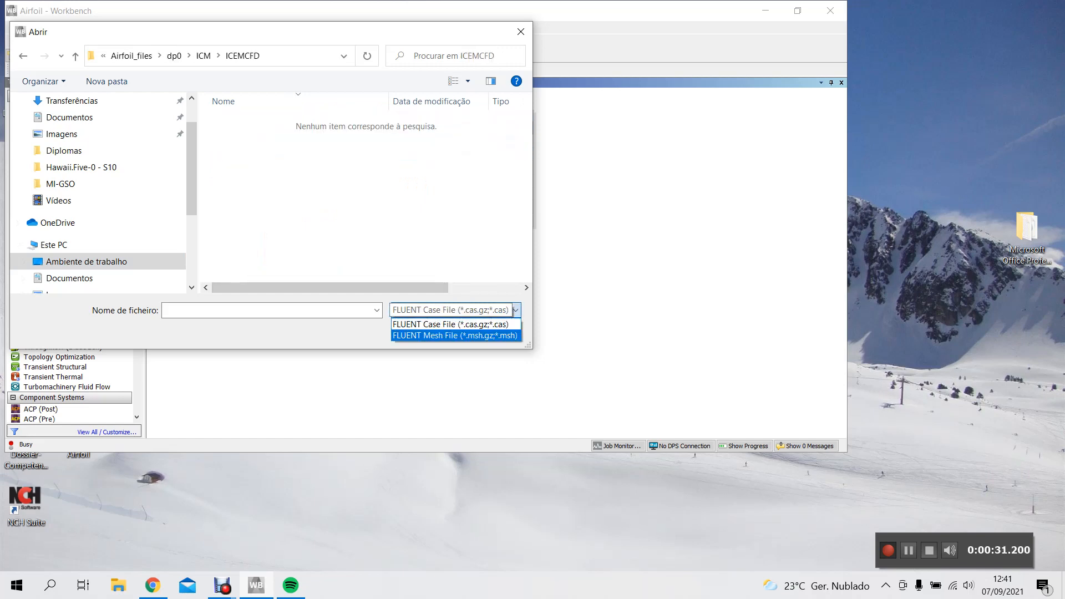
left_click(436, 335)
left_click(242, 123)
left_click(422, 332)
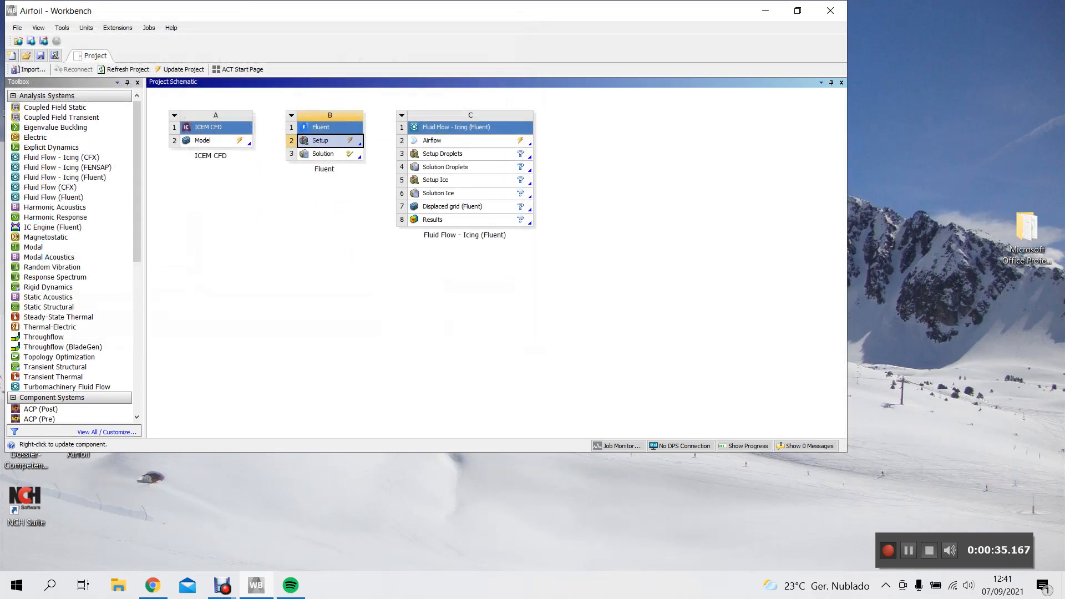
- Save the project and open the Fluent Setup cell in Fluent with double precision enabled
left_click(40, 56)
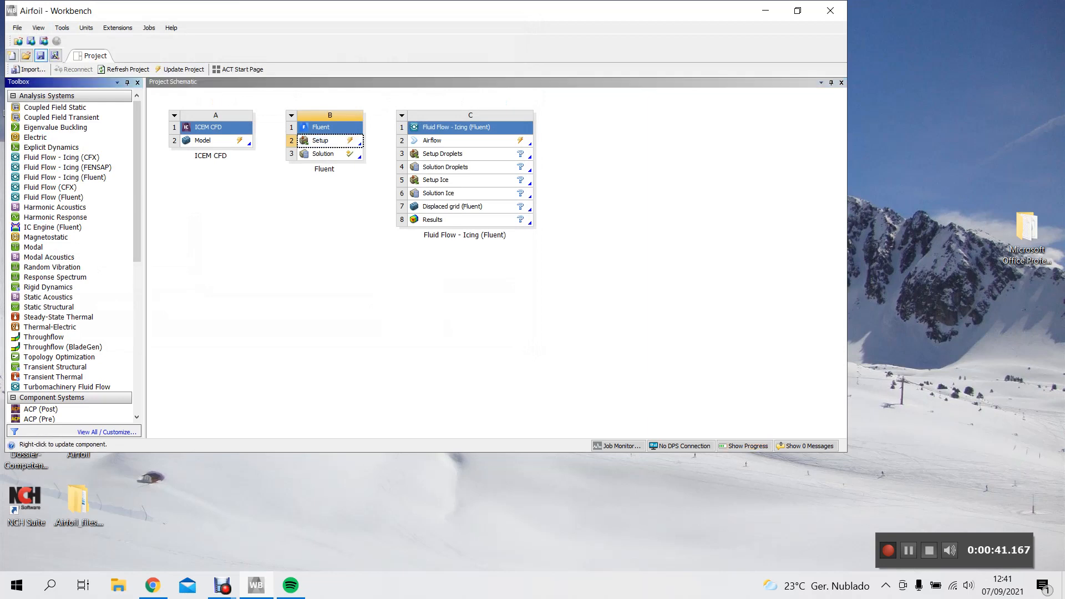
double_click(320, 141)
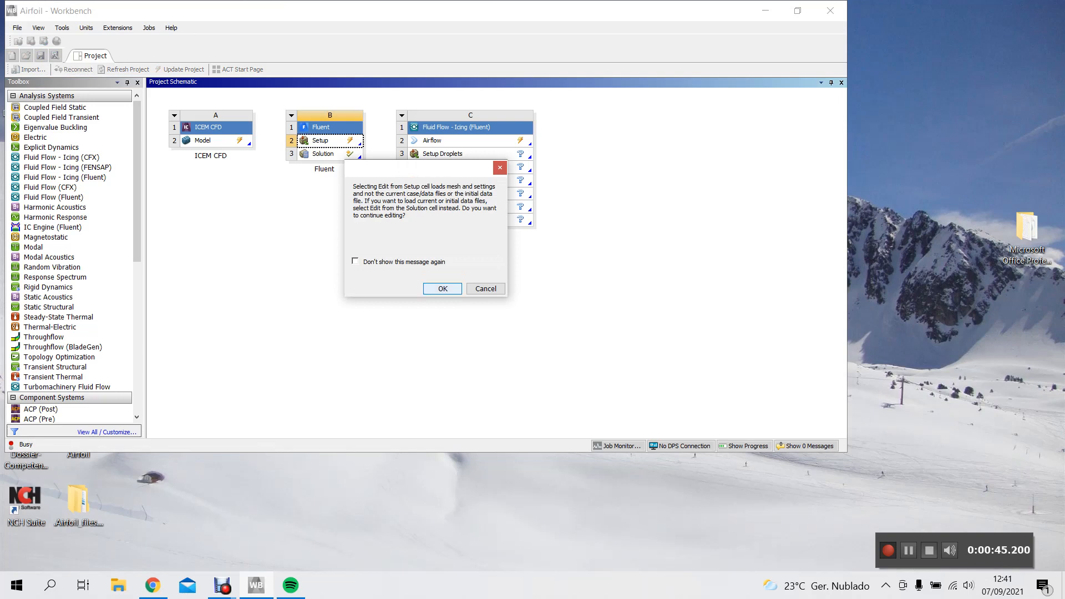
key("Return")
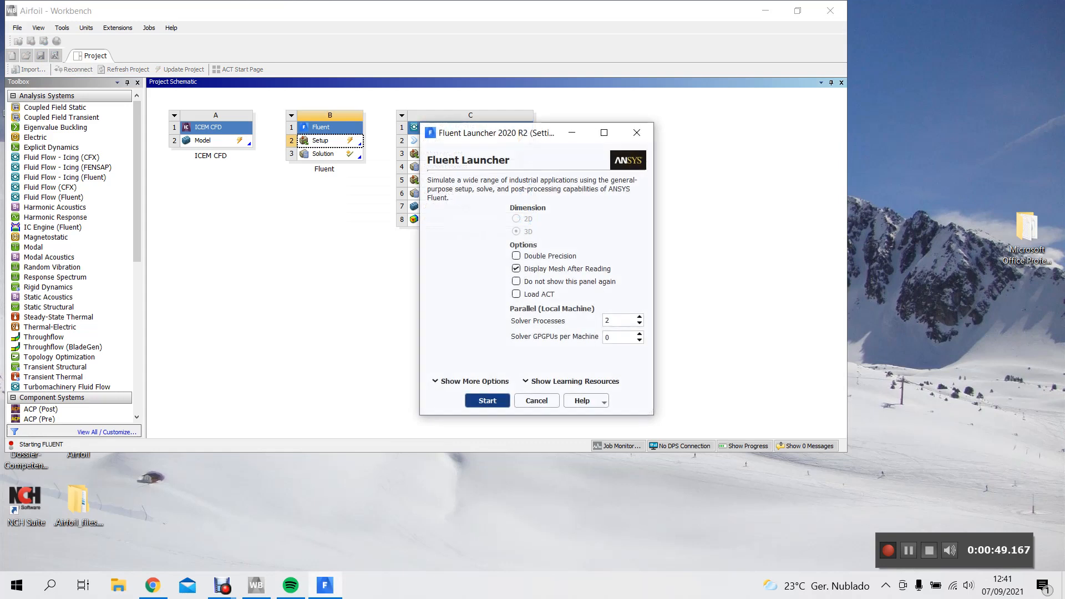
left_click(517, 256)
key("Return")
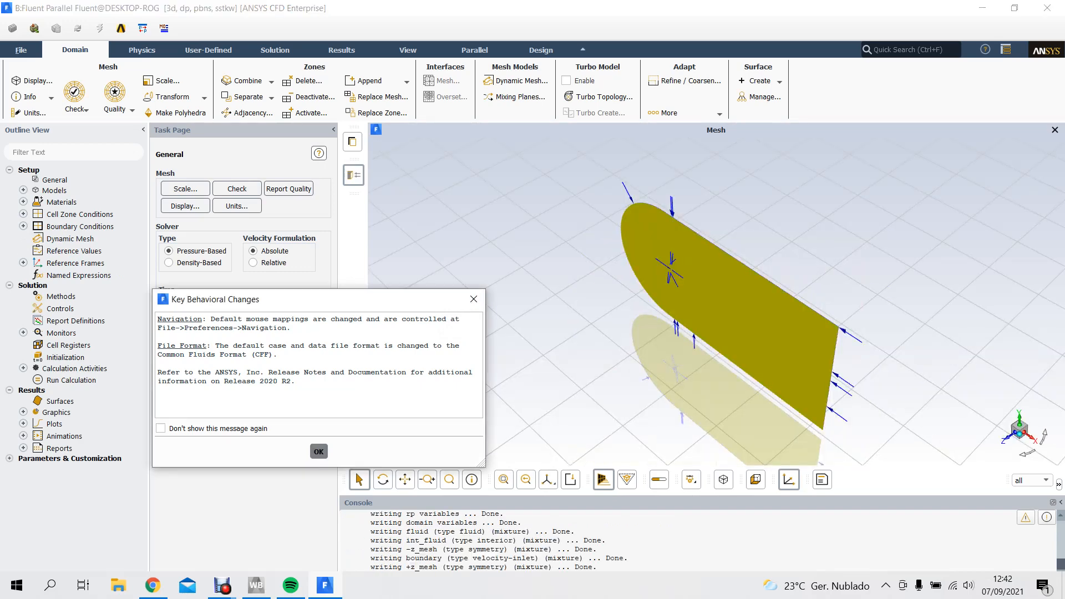
key("Return")
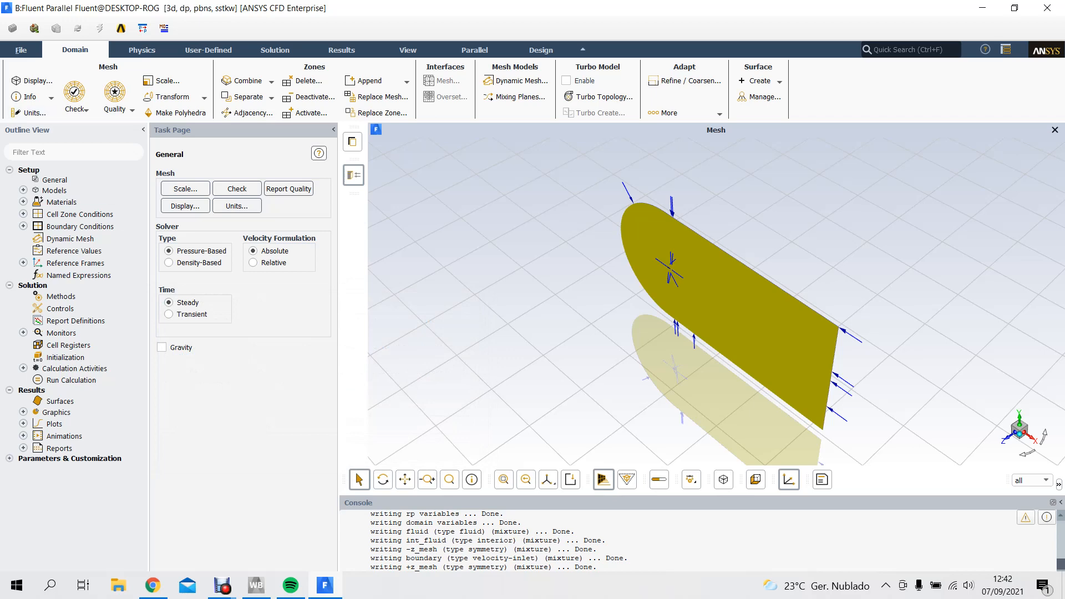
- Separate the boundary face zone by region
left_click(248, 97)
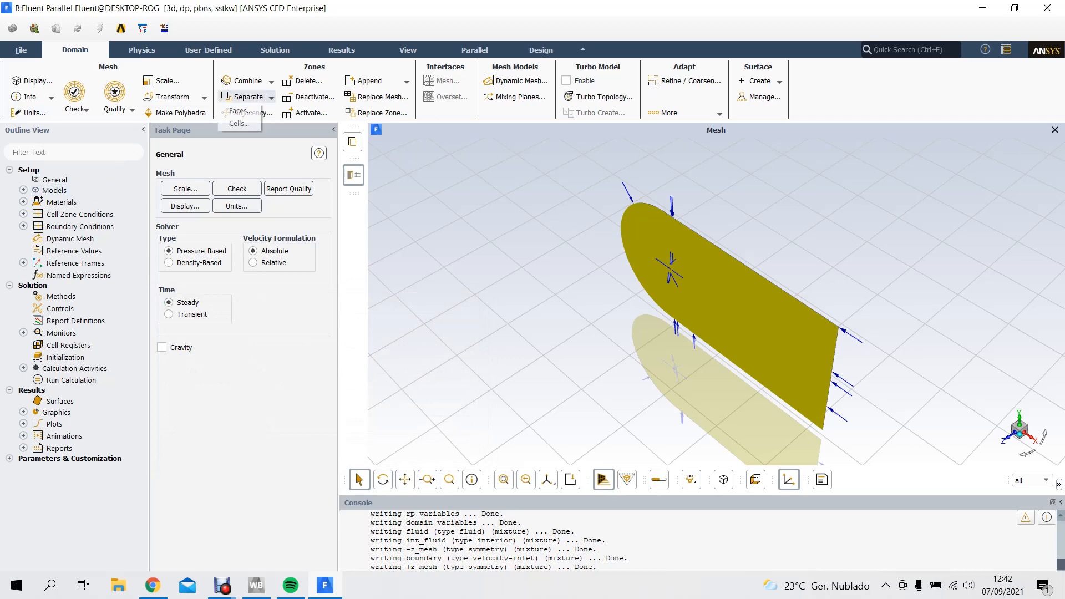
left_click(241, 110)
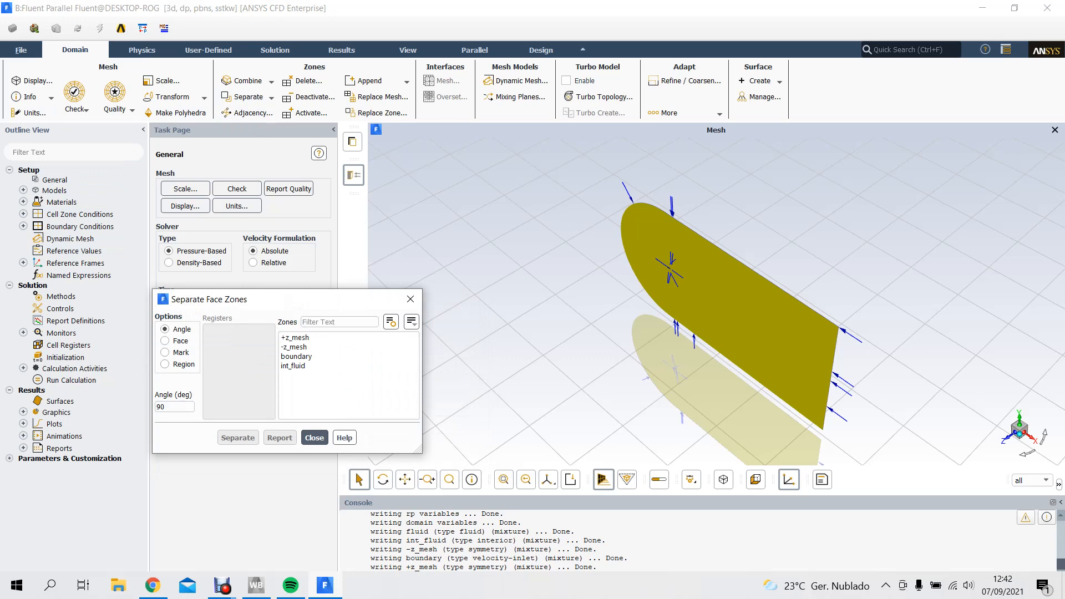
left_click(165, 364)
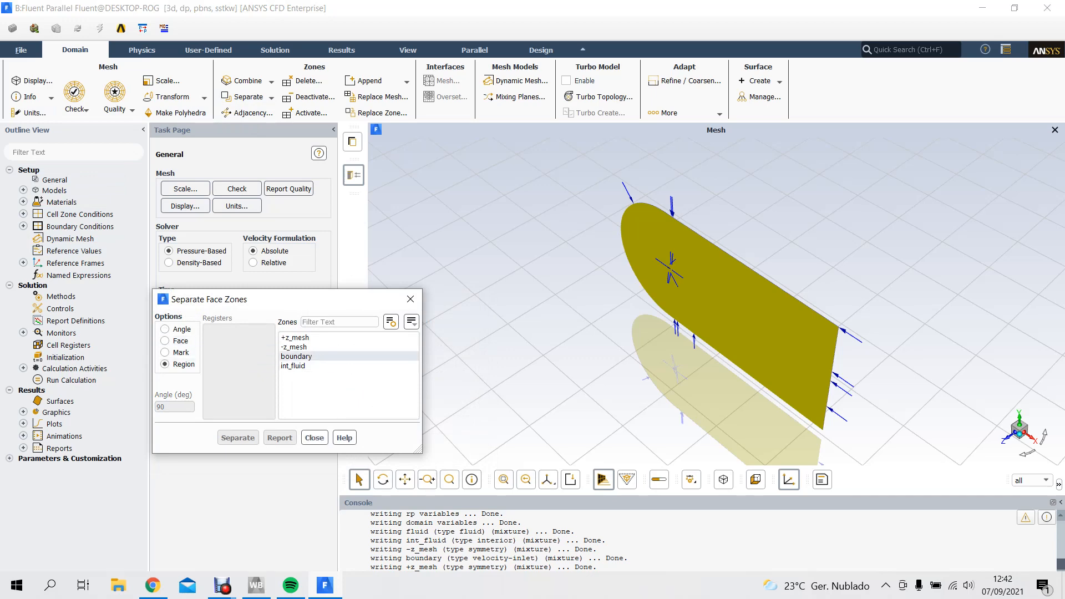
left_click(296, 357)
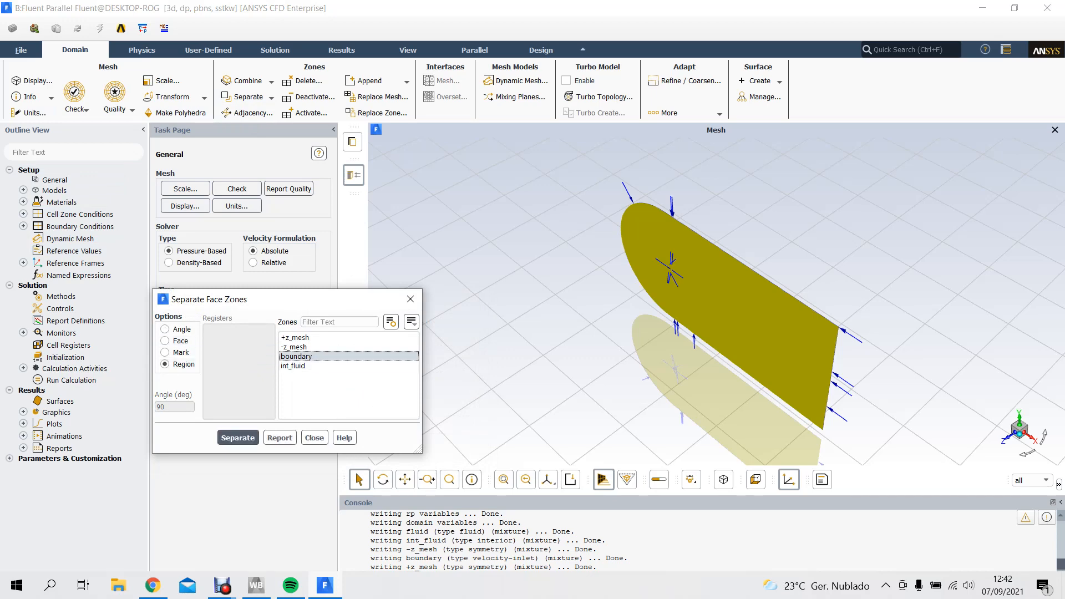
left_click(238, 438)
left_click(562, 318)
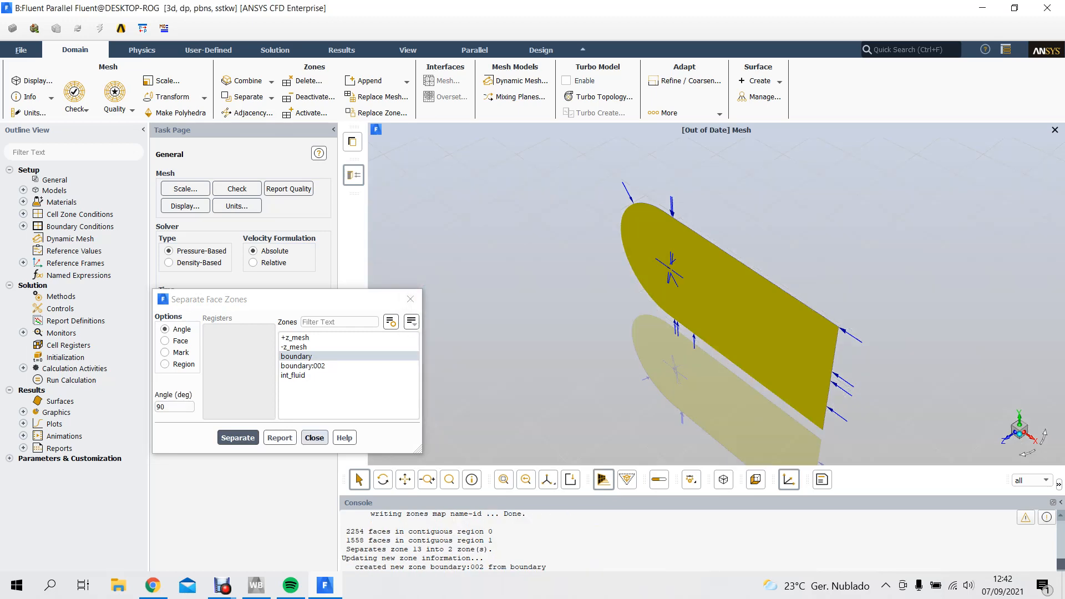
- Display the boundary zone from the inlet boundary conditions in the mesh view
left_click(23, 227)
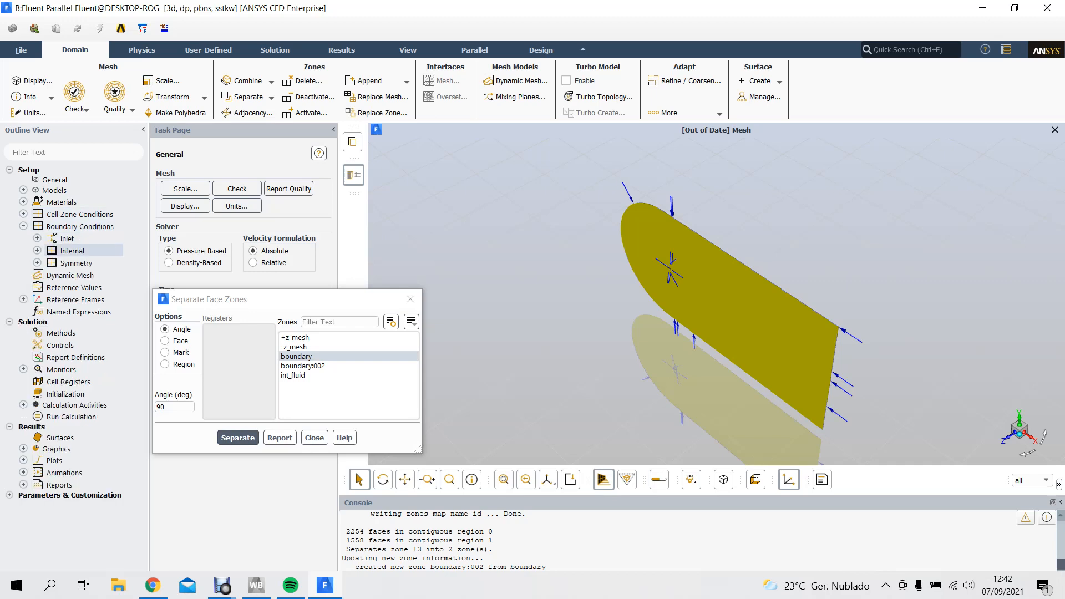
left_click(37, 239)
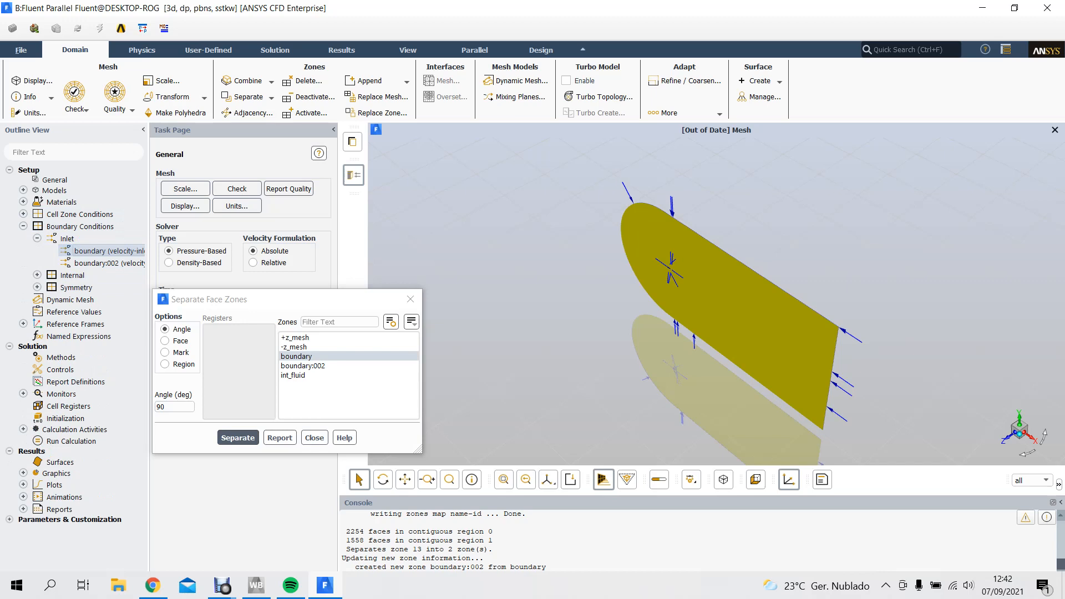
right_click(104, 254)
left_click(125, 355)
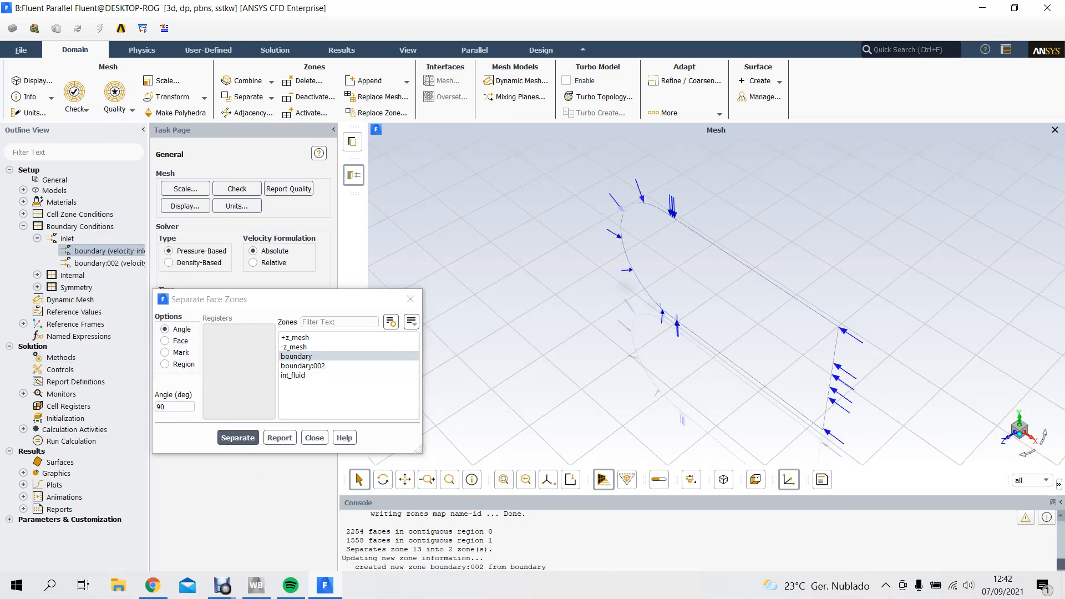
- Separate the boundary face zone by an angle of 88 degrees and display the boundary zone again
double_click(161, 407)
key("BackSpace")
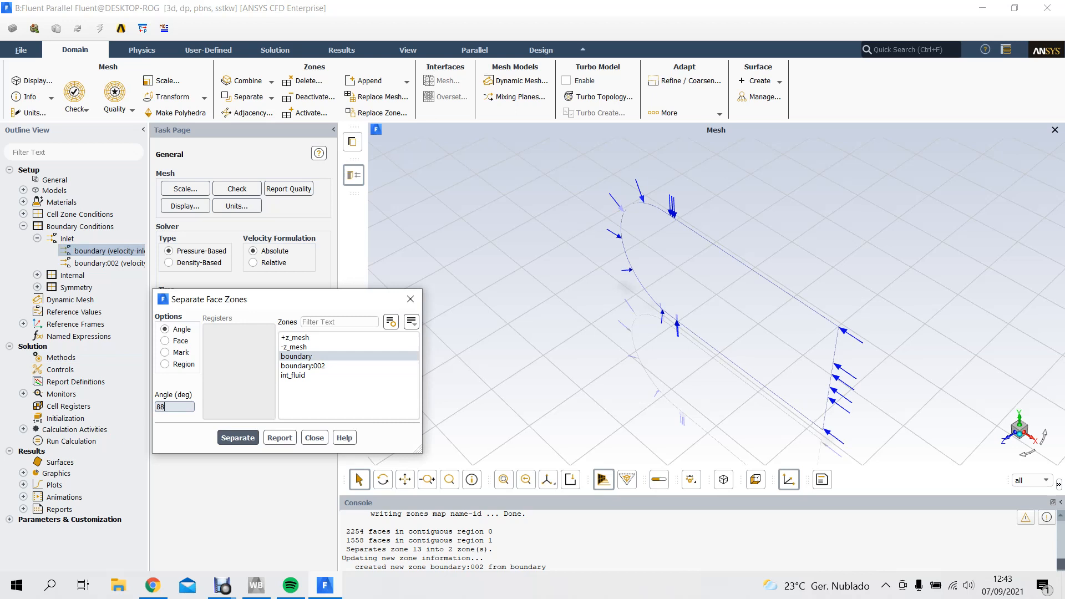
left_click(238, 437)
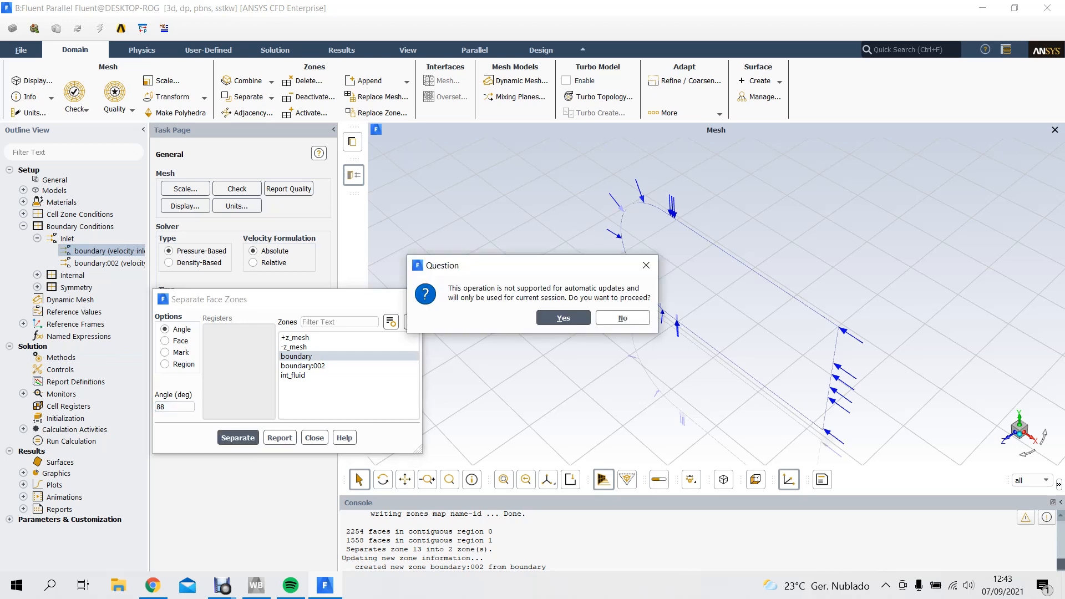
key("Return")
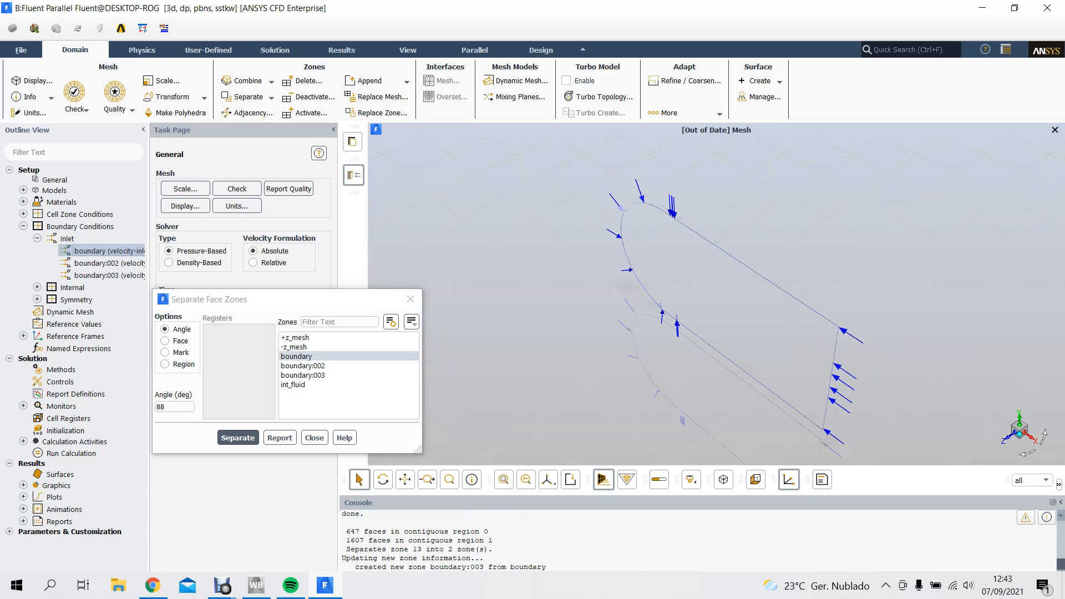
left_click(314, 438)
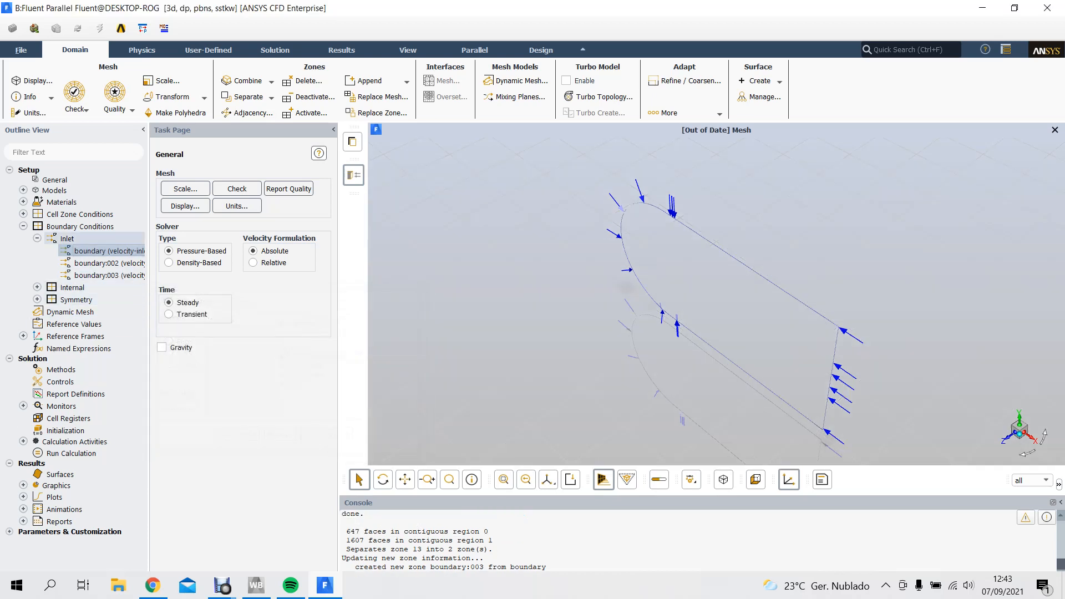
right_click(102, 251)
left_click(123, 355)
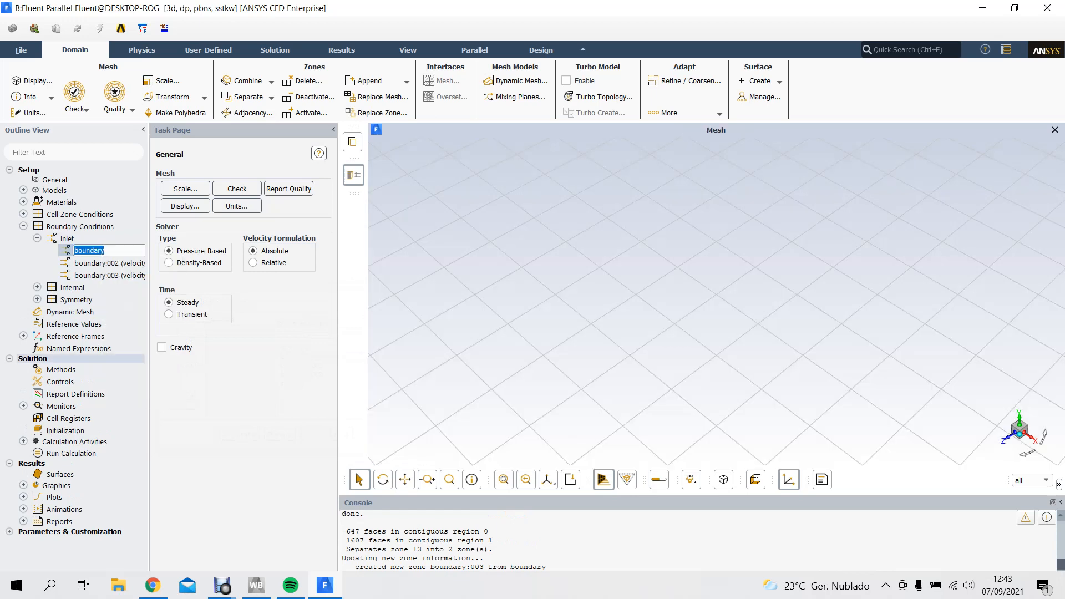
- Change the boundary zone's type to symmetry
right_click(69, 249)
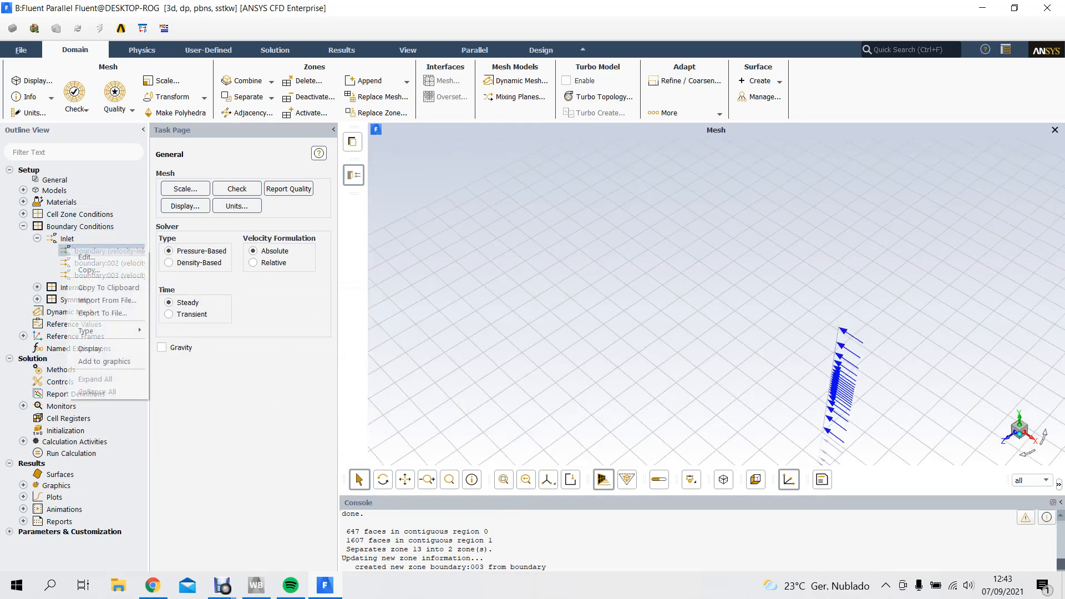
mouse_move(106, 331)
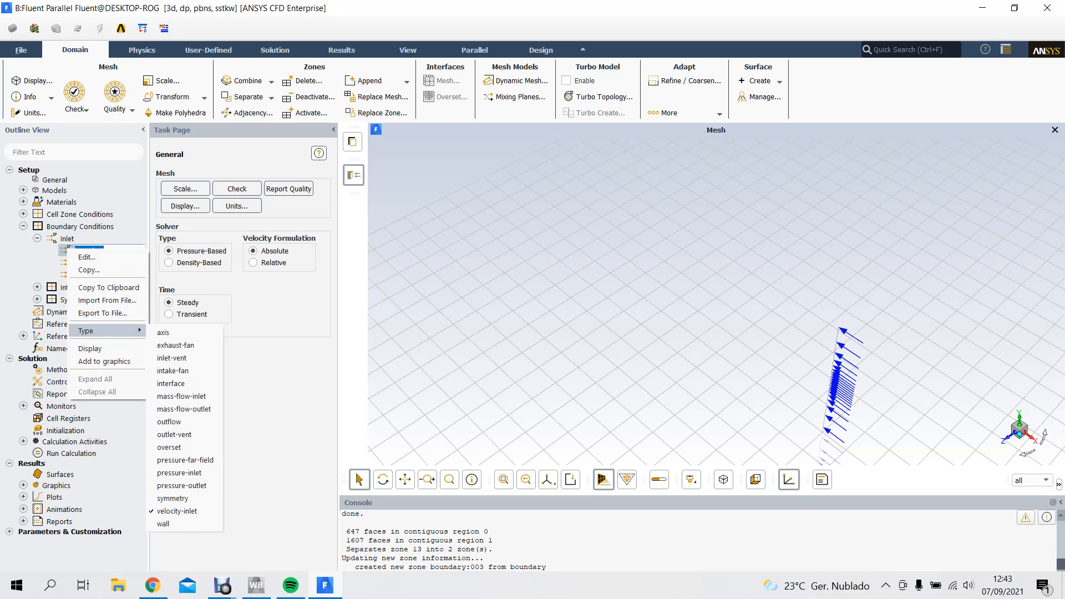
left_click(180, 498)
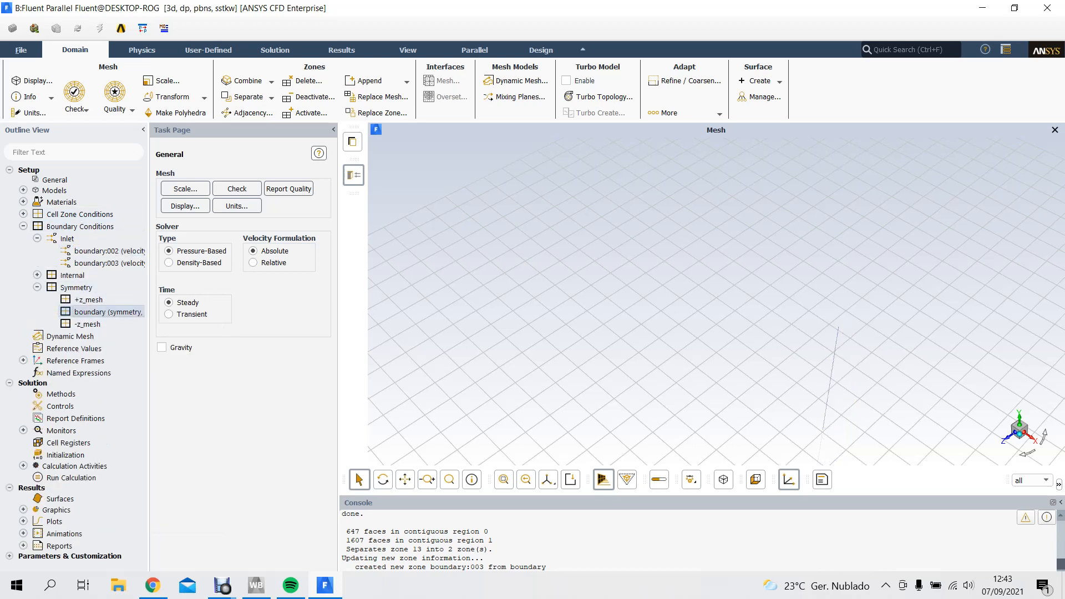
- Change the boundary zone's type to pressure-outlet and name the zone outlet
right_click(95, 313)
mouse_move(133, 396)
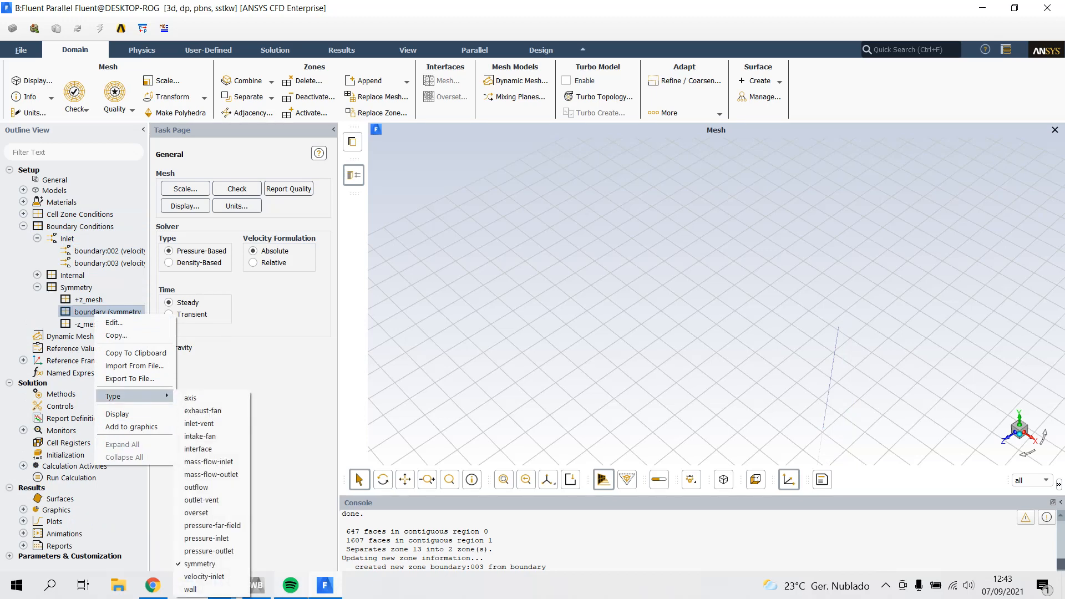
left_click(208, 551)
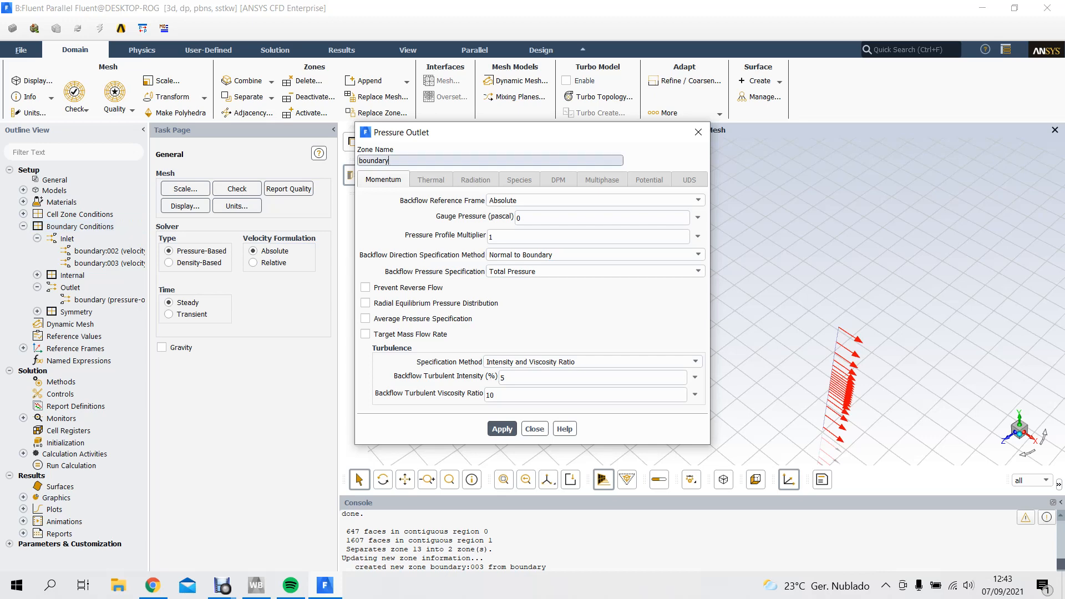
left_click_drag(392, 161, 125, 180)
type("outlet")
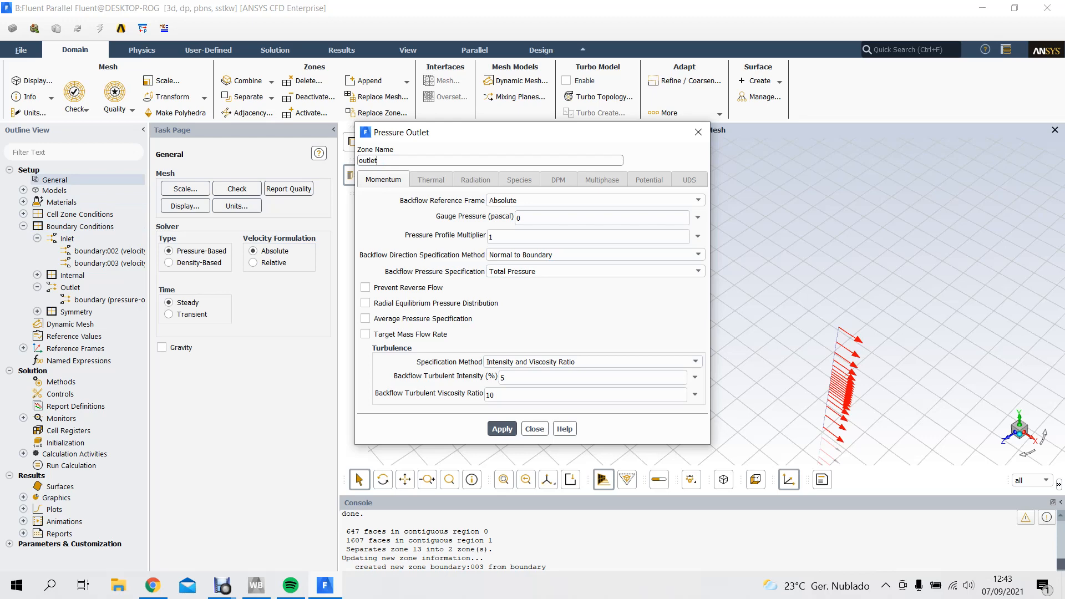
- Set the outlet's backflow turbulent intensity to 0.05 % and backflow turbulent viscosity ratio to 5, and apply the pressure outlet settings
left_click_drag(512, 377, 482, 378)
type("0.0")
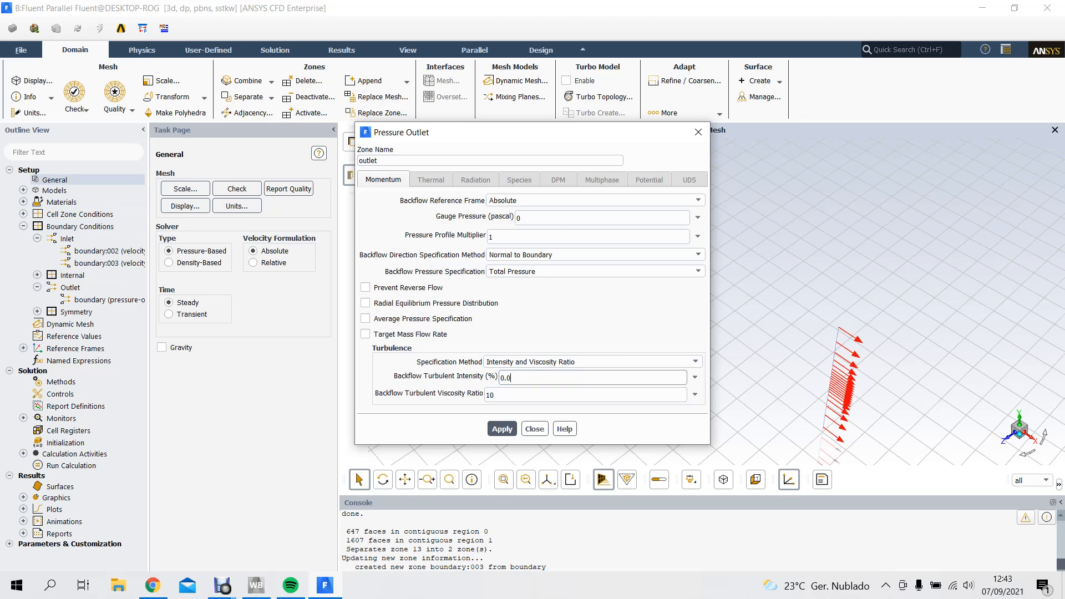
key("Tab")
type("5")
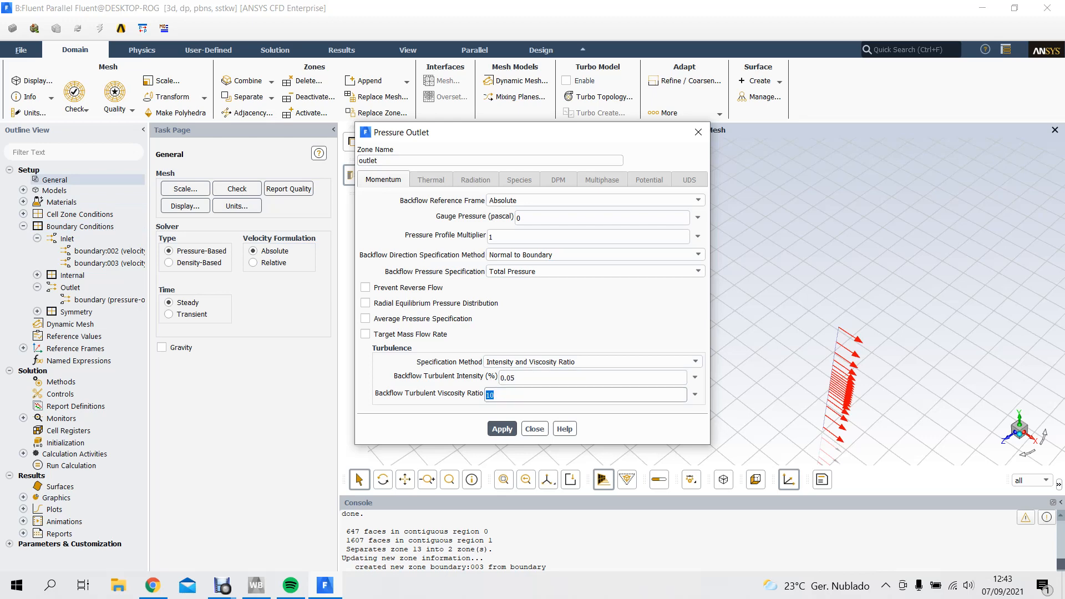
left_click(502, 429)
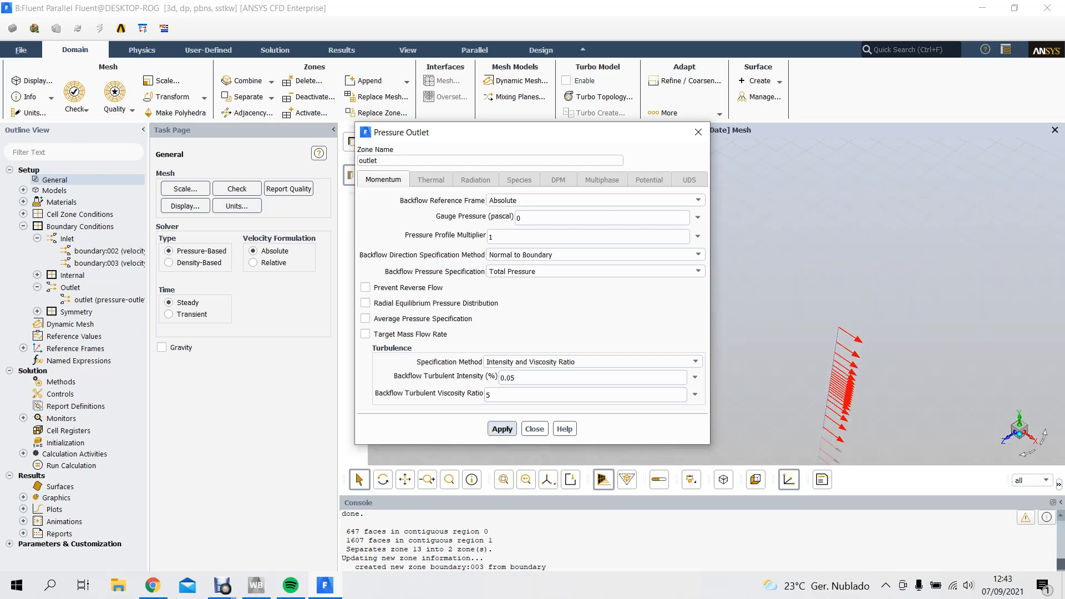
left_click(535, 429)
- Display the boundary:002 inlet zone in the mesh view
right_click(86, 248)
left_click(109, 342)
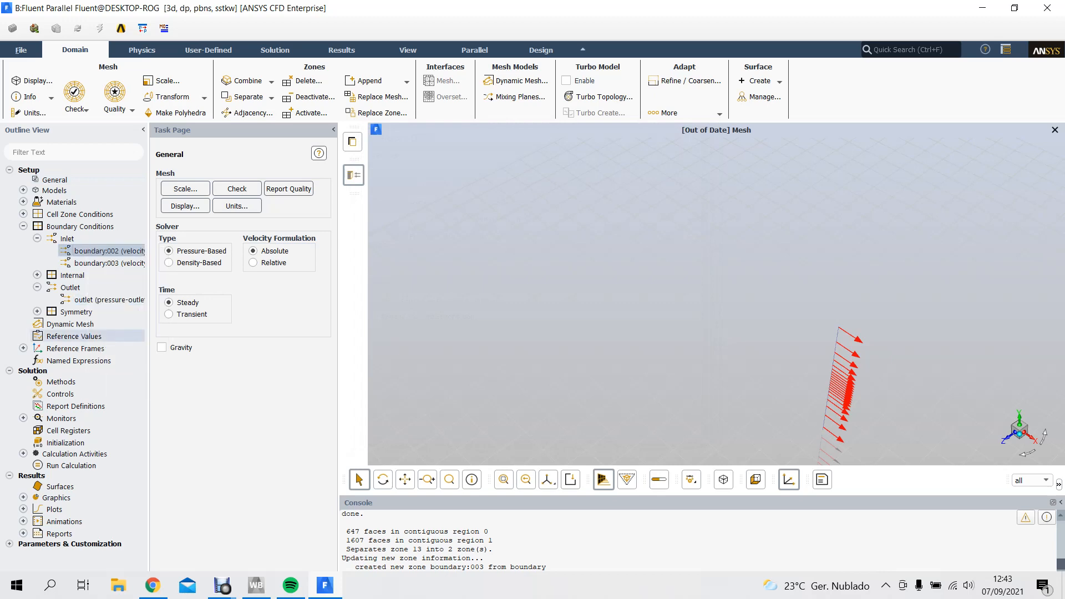
- Display the boundary:002 zone in the mesh view and change its type to wall
right_click(101, 249)
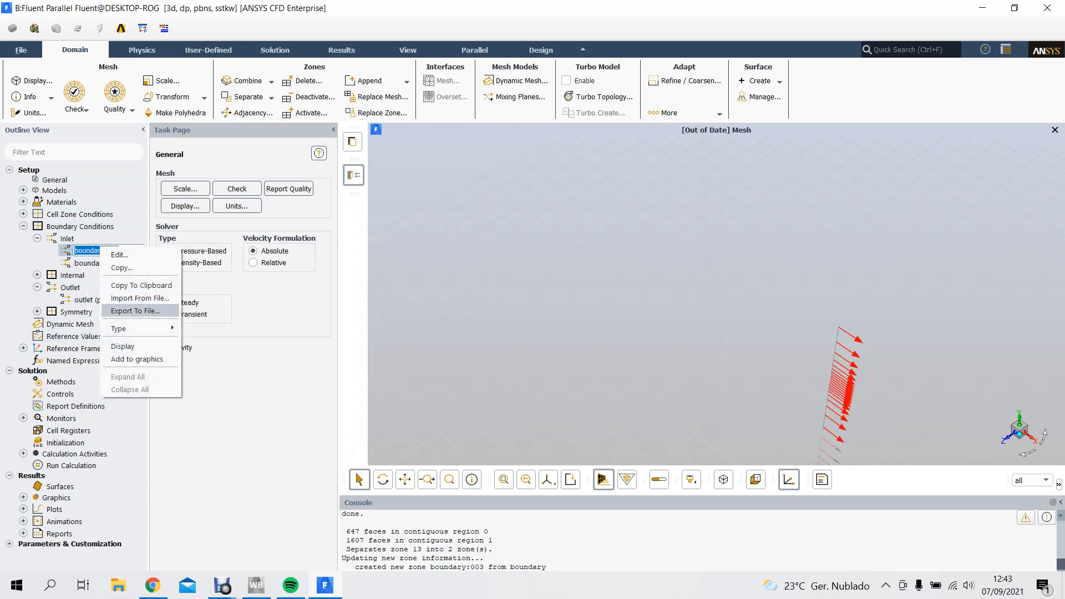
left_click(122, 346)
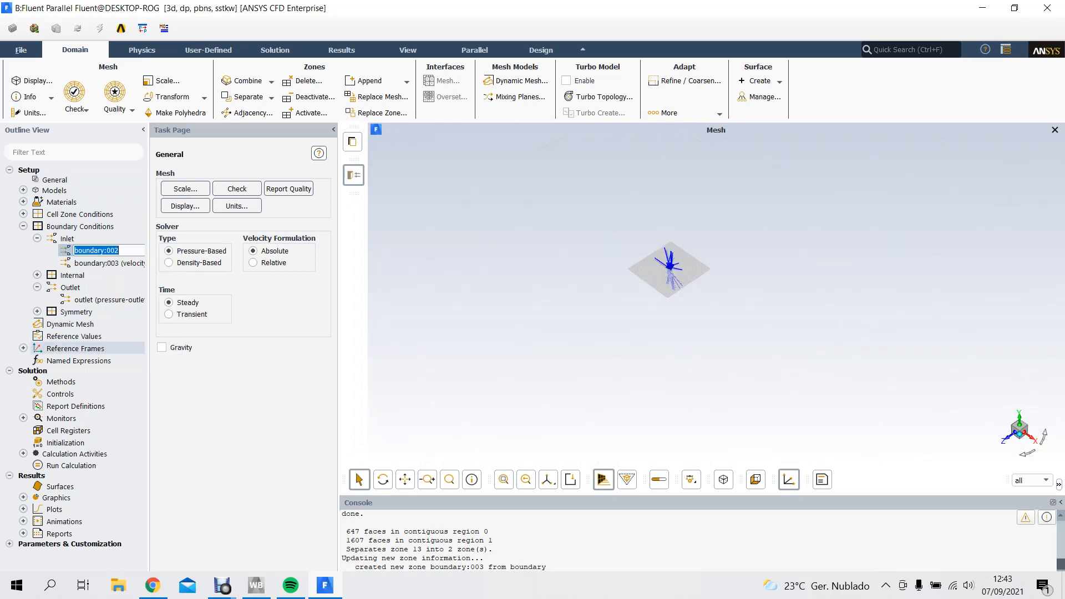
right_click(67, 253)
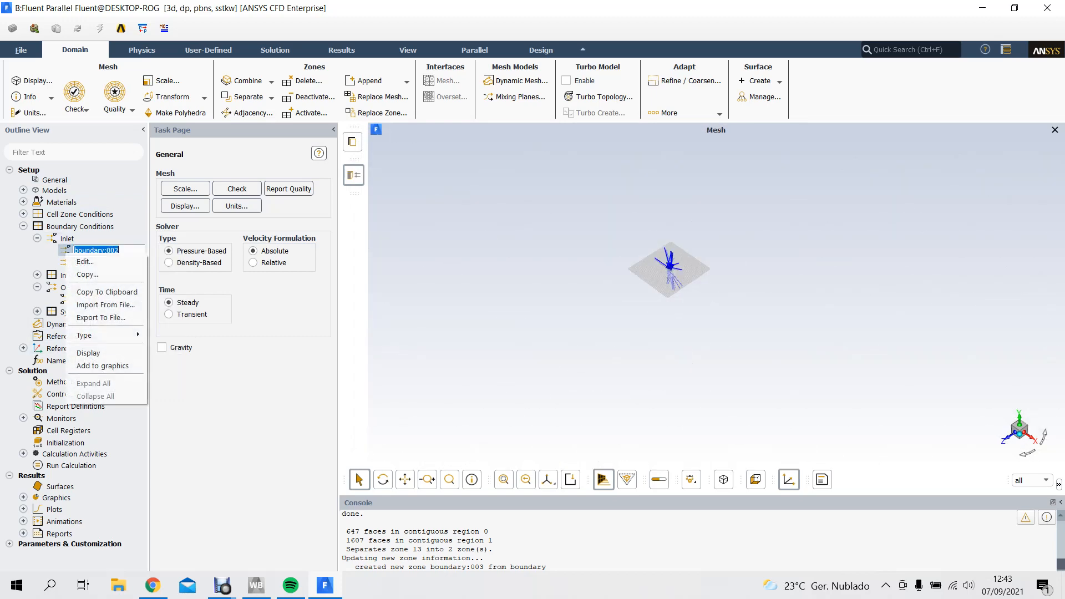
mouse_move(105, 335)
left_click(182, 527)
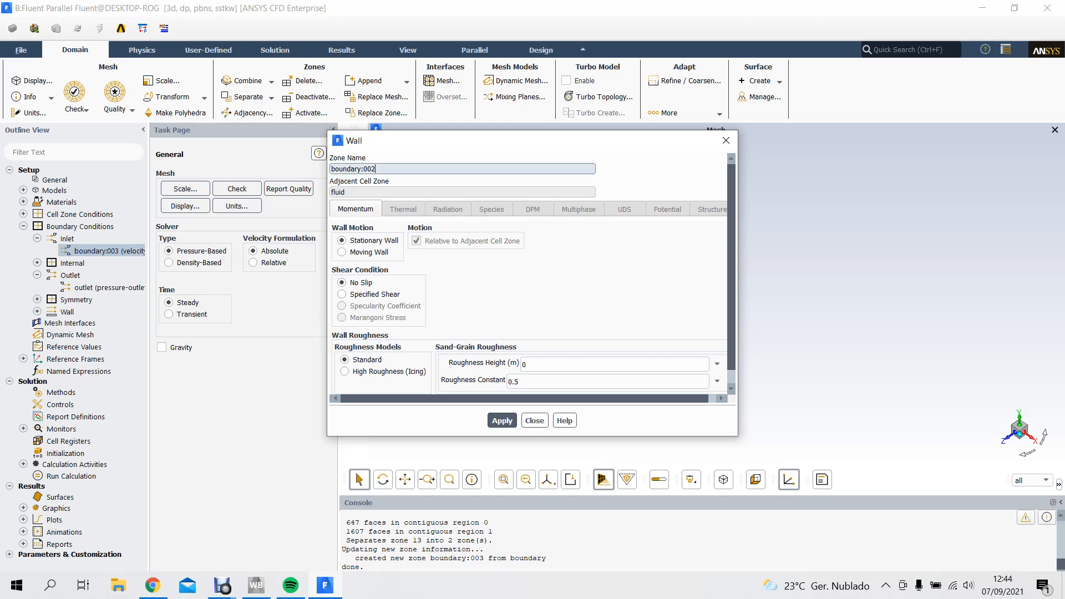
- Rename the new wall zone as airfoil and apply the wall settings
left_click_drag(387, 169, 119, 180)
type("airfoil")
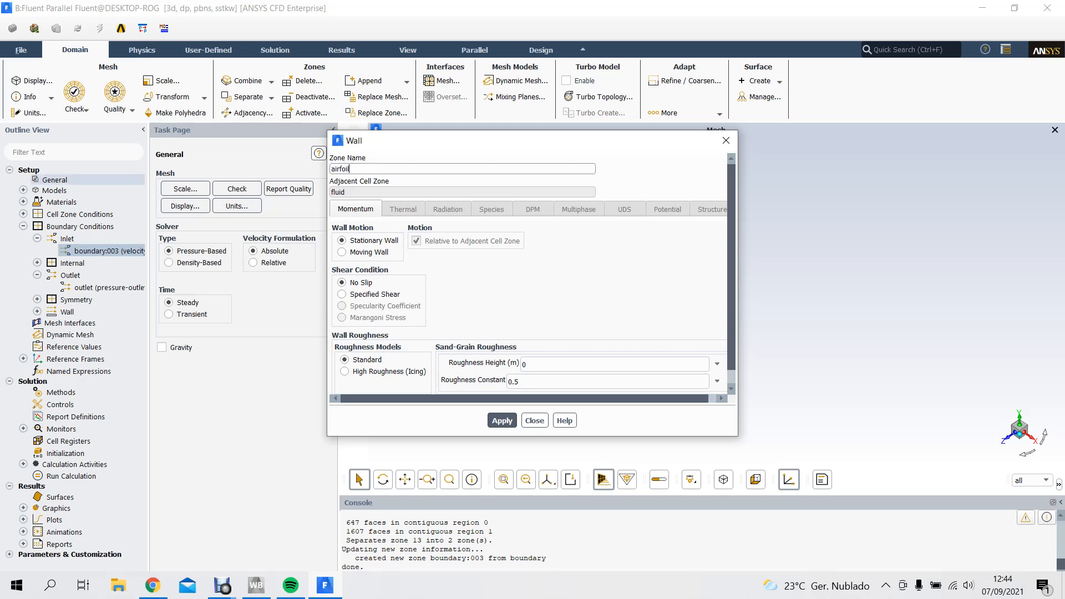
left_click(502, 420)
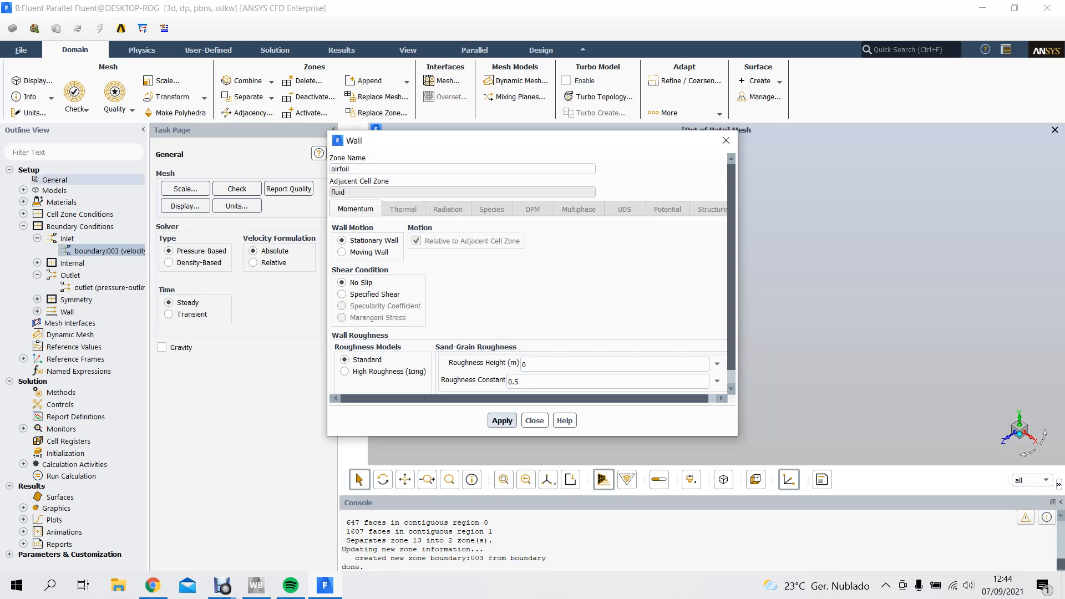
left_click(534, 420)
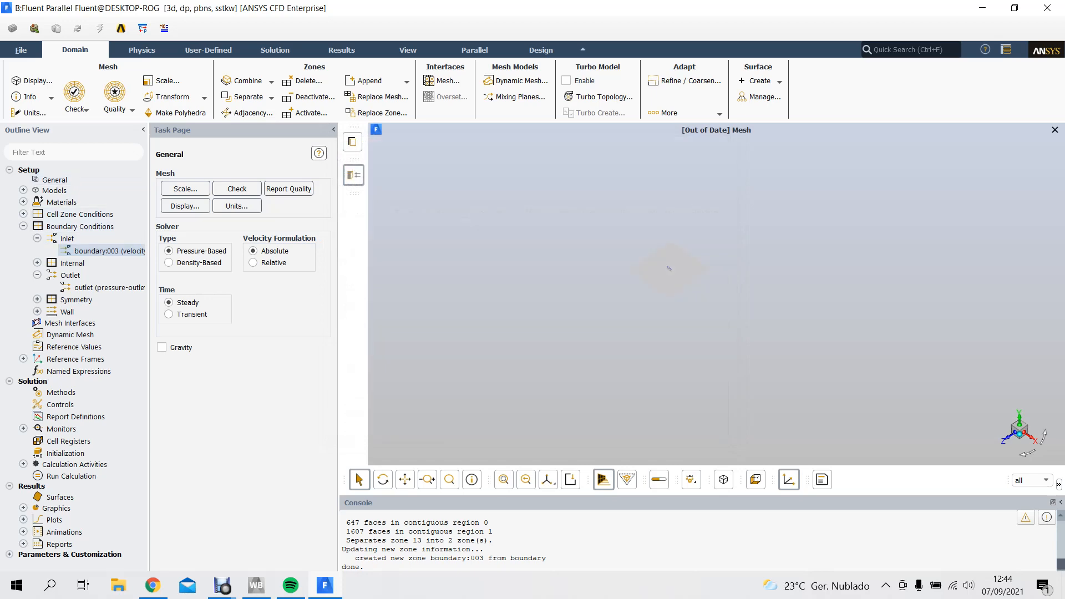
- Display the boundary:003 zone in the mesh view and rename this velocity inlet as inlet
right_click(83, 254)
left_click(100, 355)
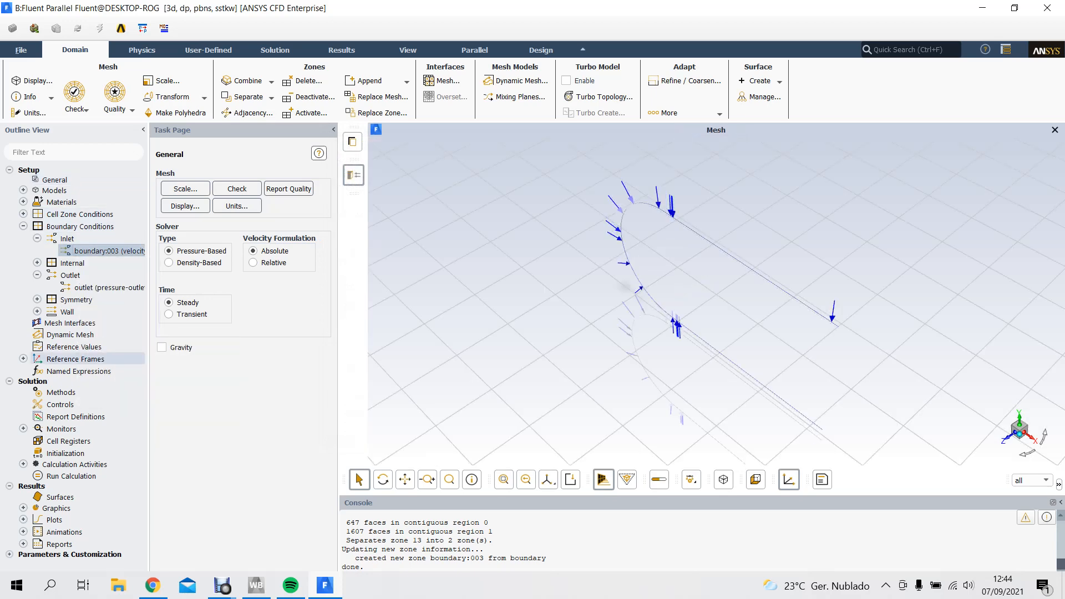
right_click(103, 253)
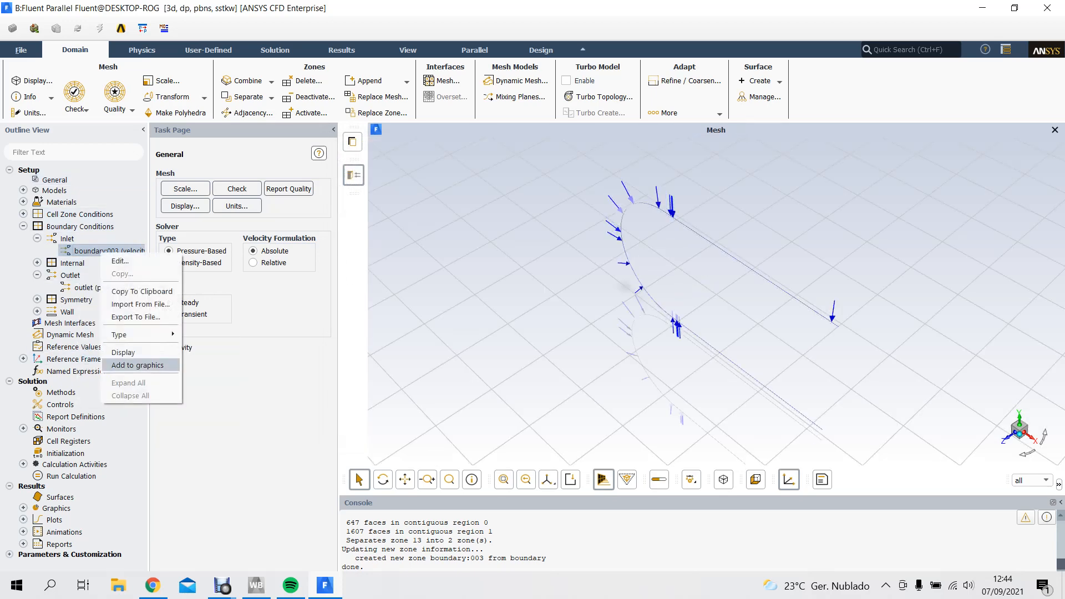
left_click(120, 262)
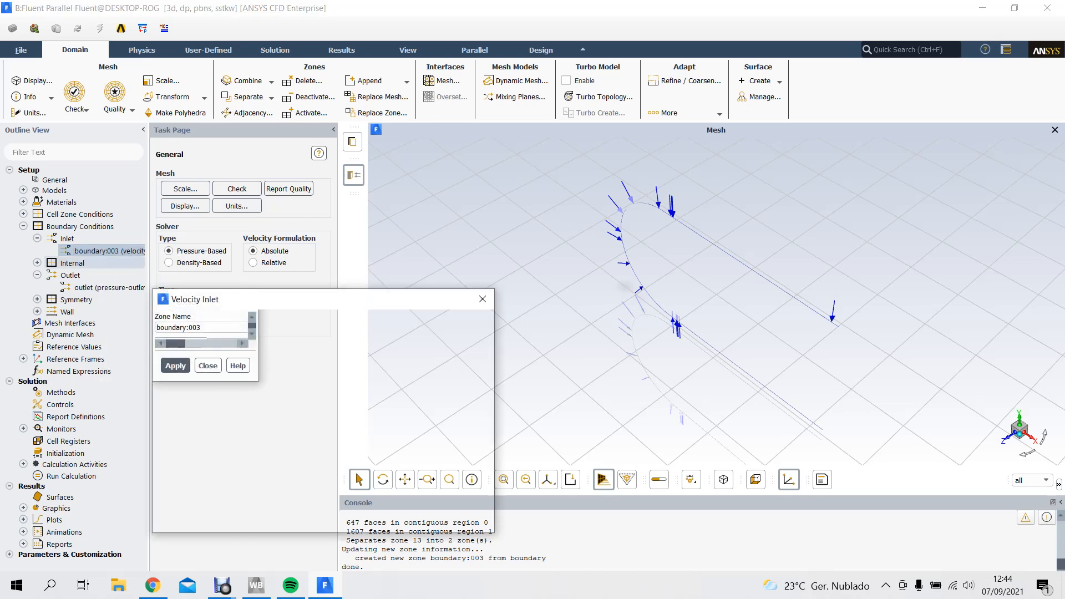
type("inlet")
- Set the inlet's turbulent intensity to 0.05 % and turbulent viscosity ratio to 5, and apply the velocity inlet settings
double_click(288, 466)
type("0.05")
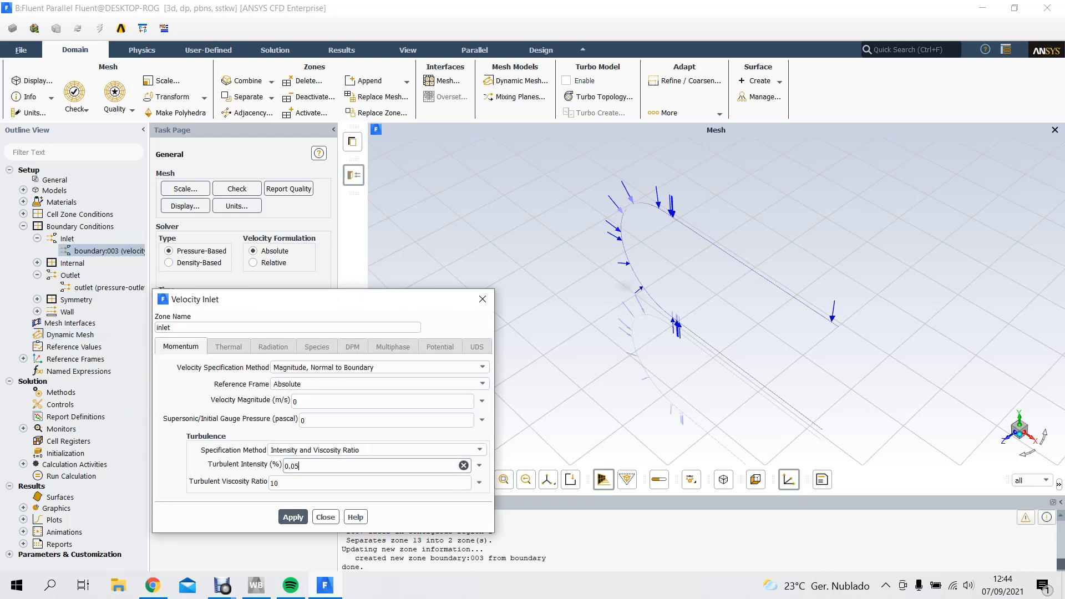
key("Tab")
type("5")
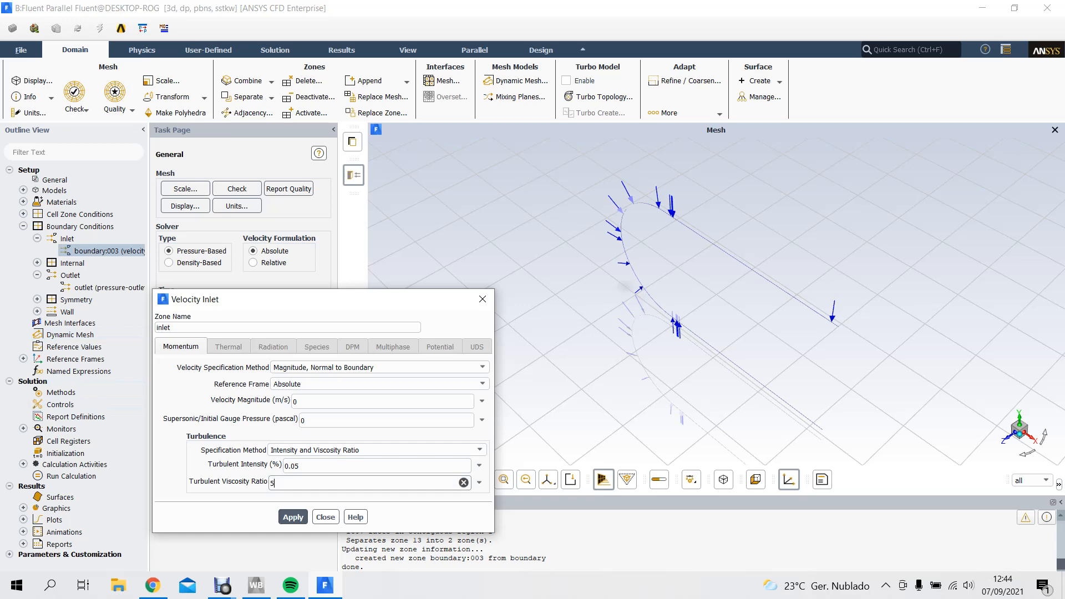
left_click(293, 517)
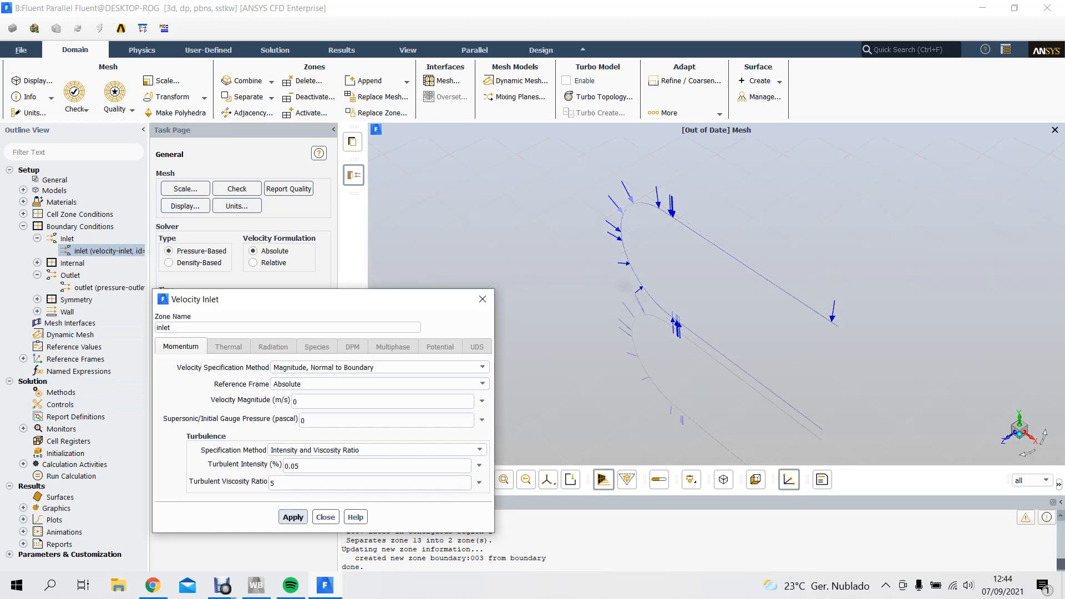
left_click(326, 517)
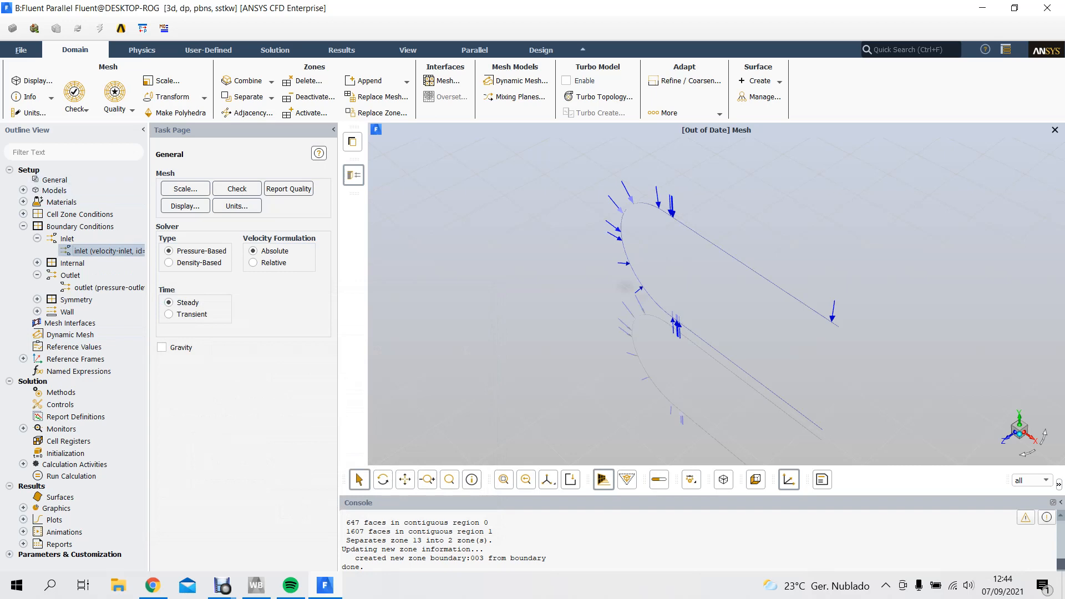
- Save the case file with the defined boundary zones
left_click(21, 50)
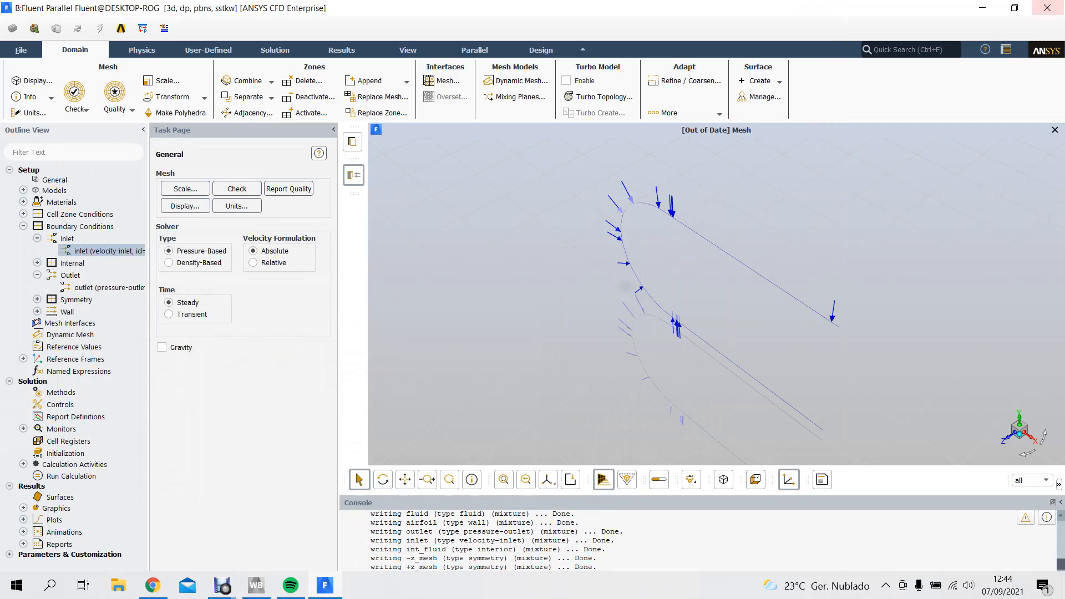
- Turn on the energy model and accept the k-omega SST viscous model with the production limiter
left_click(22, 190)
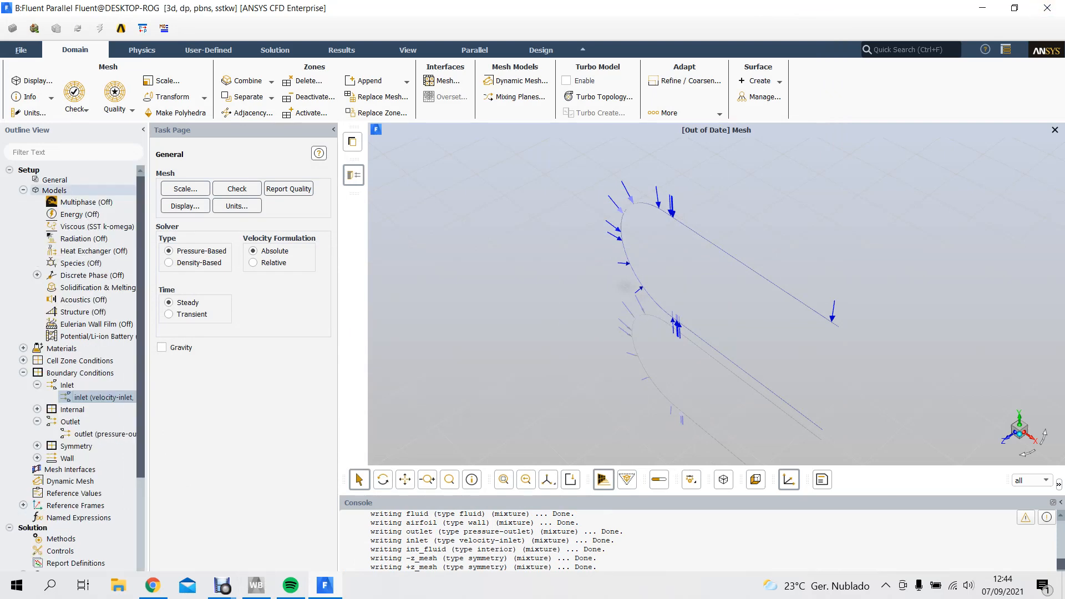
right_click(89, 214)
left_click(105, 239)
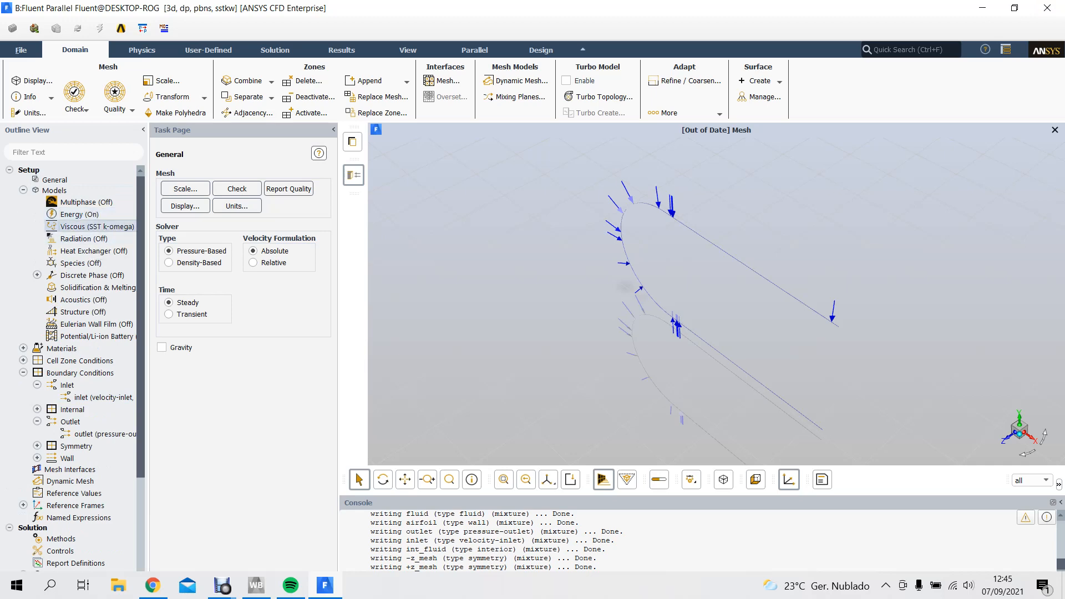
double_click(91, 226)
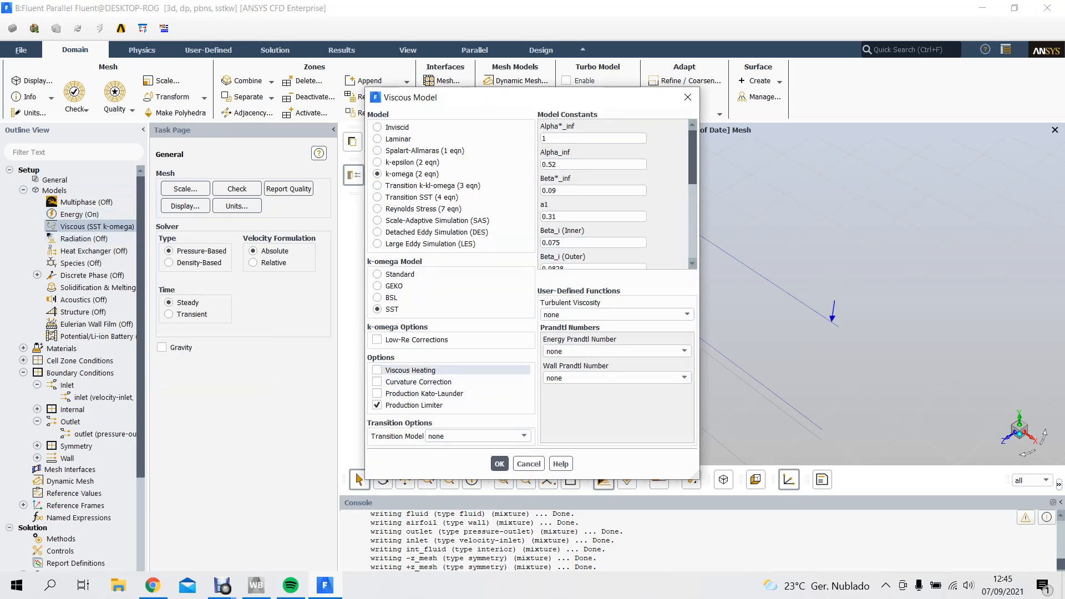
left_click(499, 464)
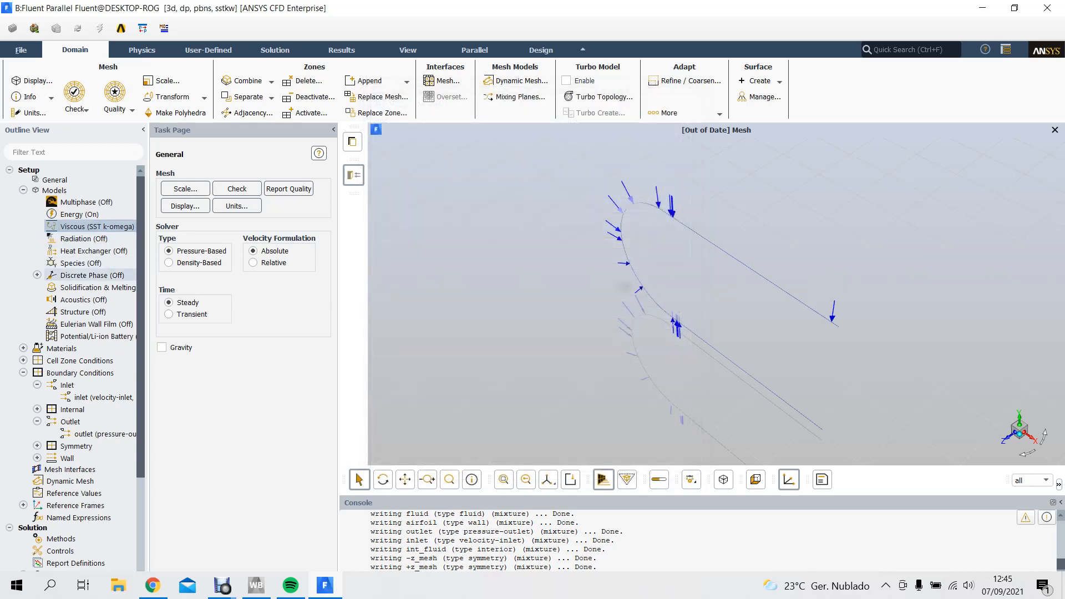
left_click(24, 190)
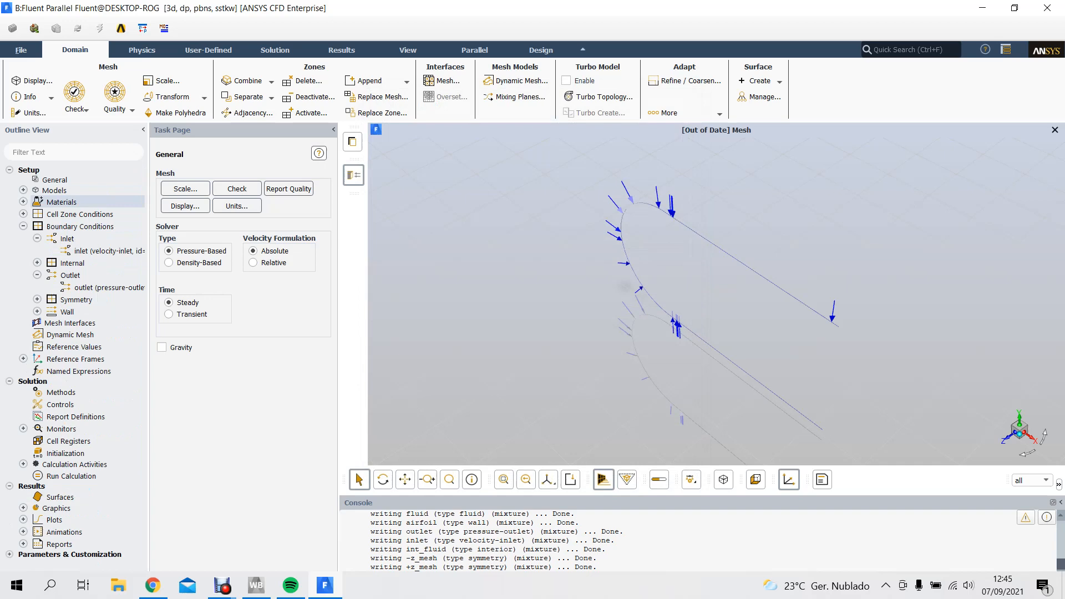
- Set the constant density of the fluid material air to 1.328 kg/m3 and save the material change
left_click(23, 202)
left_click(37, 214)
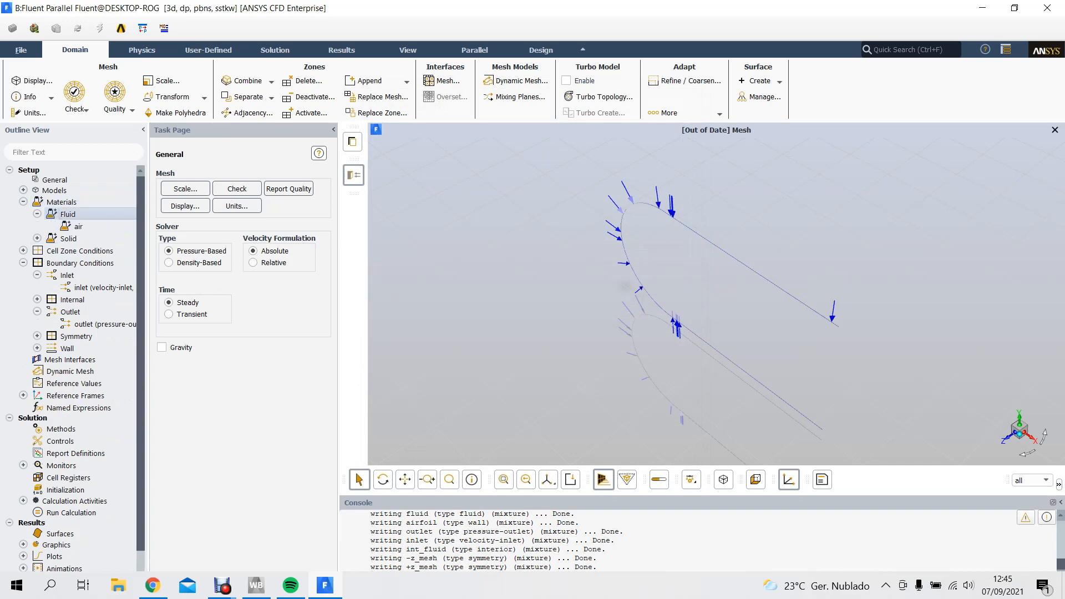
double_click(78, 226)
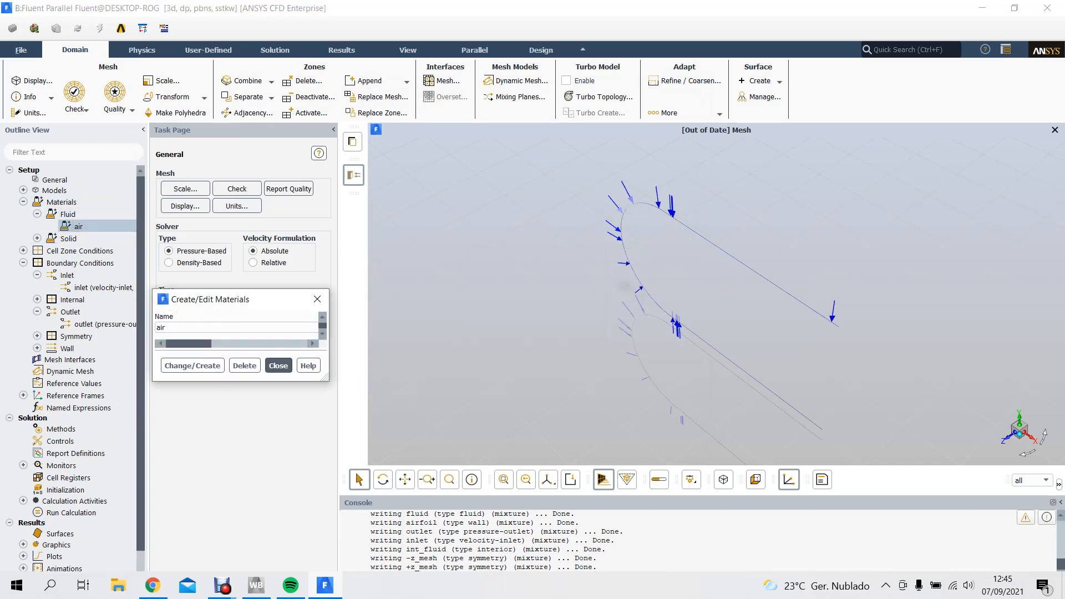
left_click(473, 292)
key("BackSpace")
key("BackSpace")
key("BackSpace")
type("328")
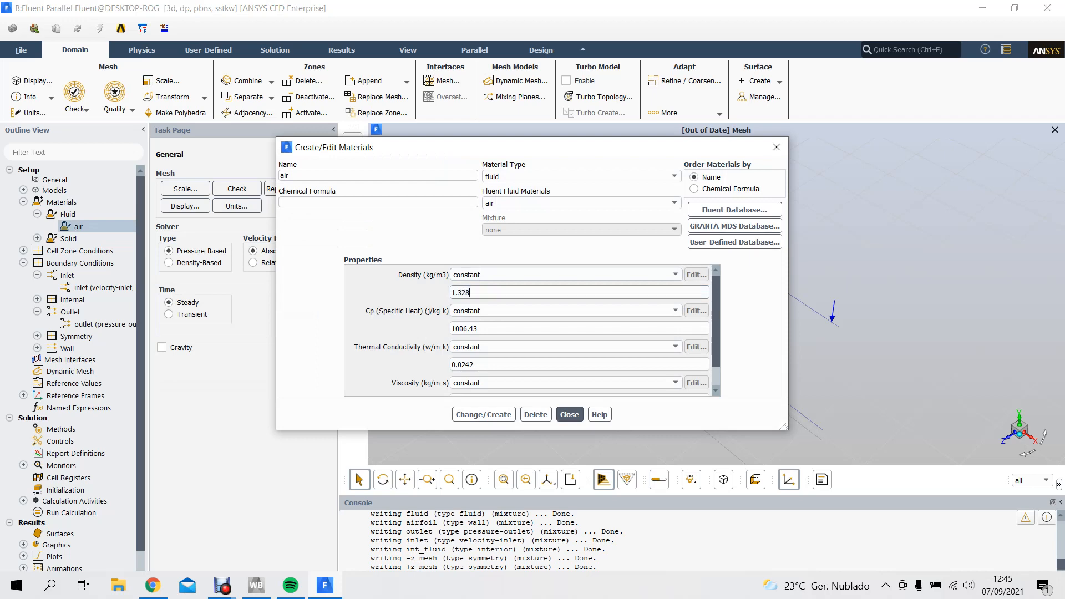
left_click(483, 414)
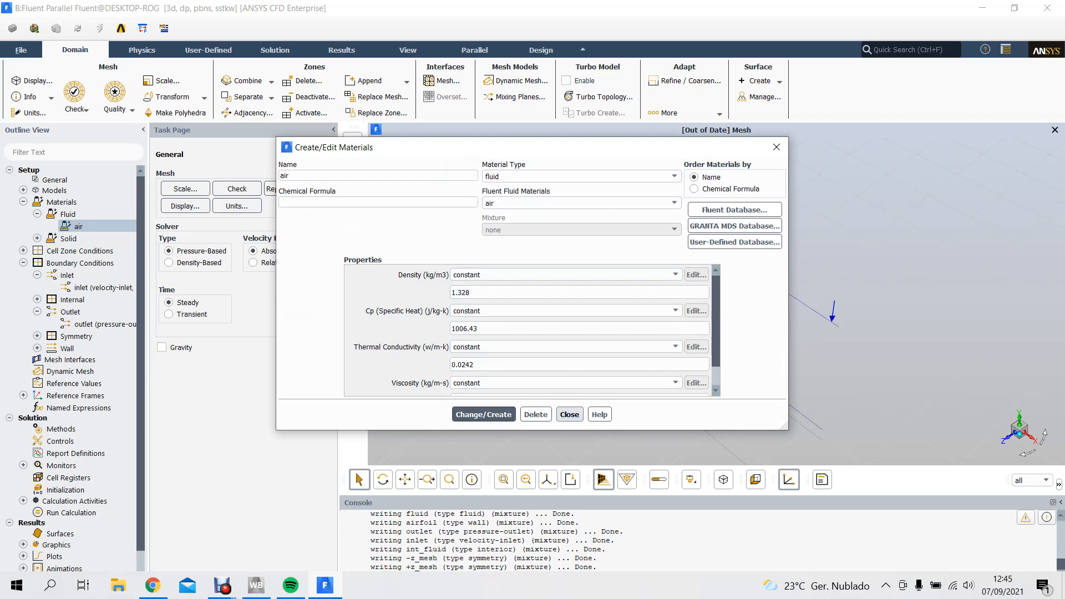
left_click(569, 414)
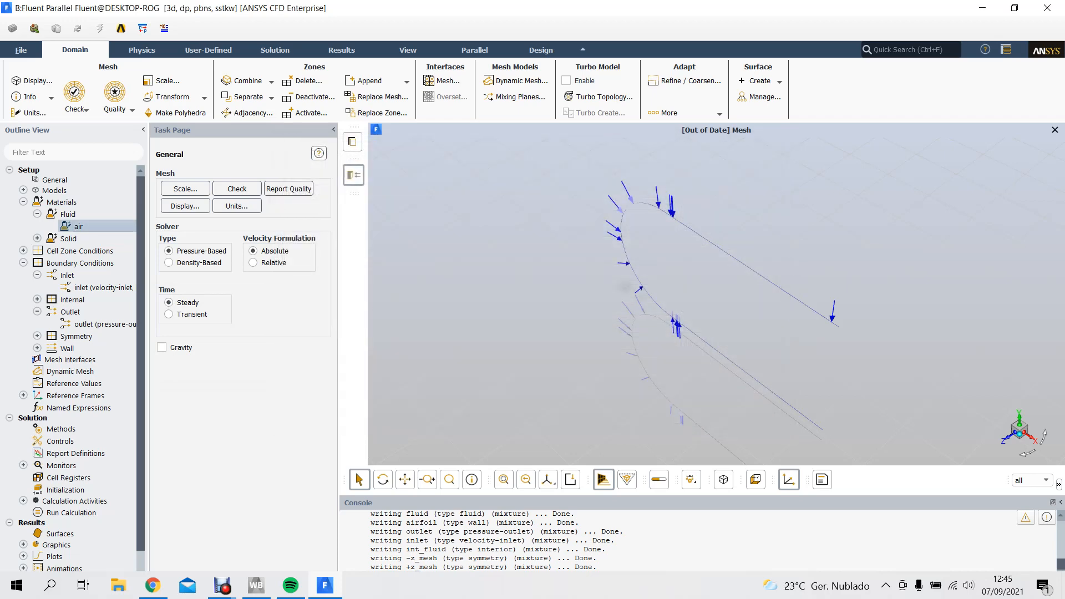
left_click(38, 214)
left_click(23, 201)
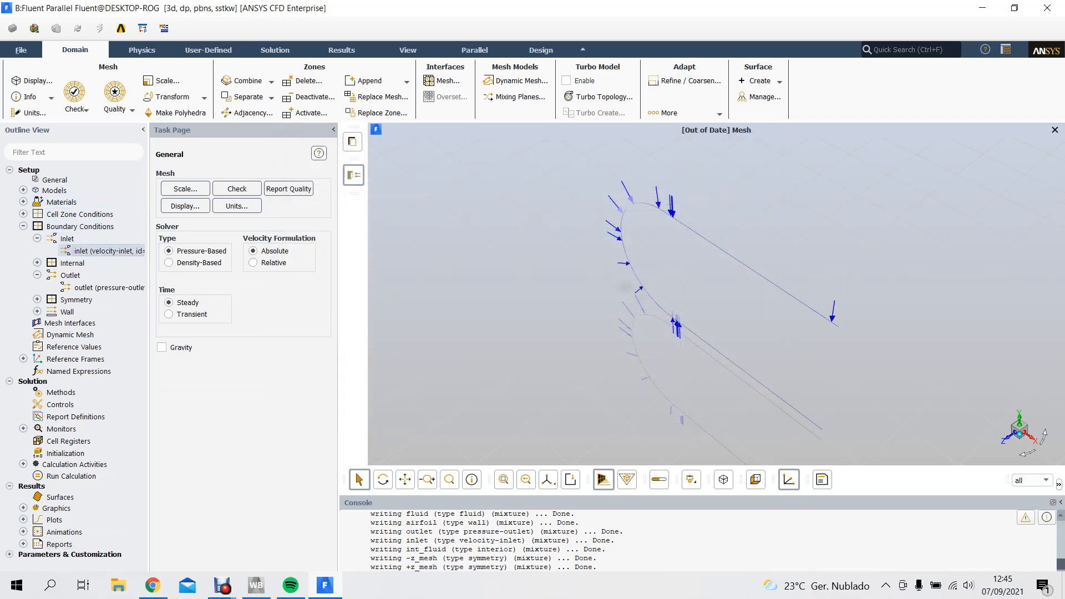
- Specify the inlet velocity by Magnitude and Direction and set its velocity magnitude to 68 m/s
double_click(106, 251)
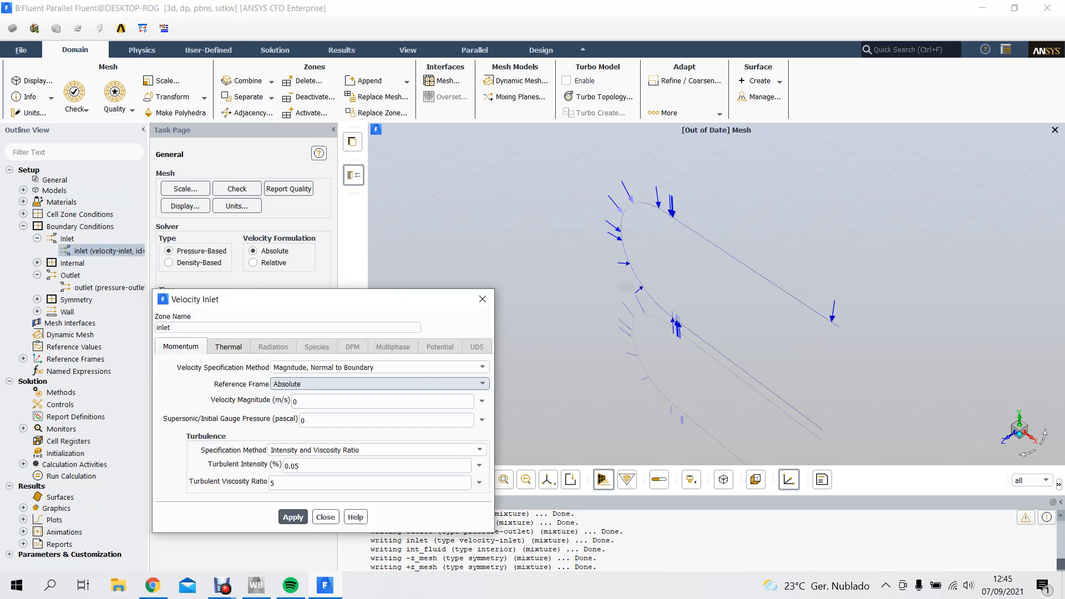
left_click(377, 367)
left_click(310, 379)
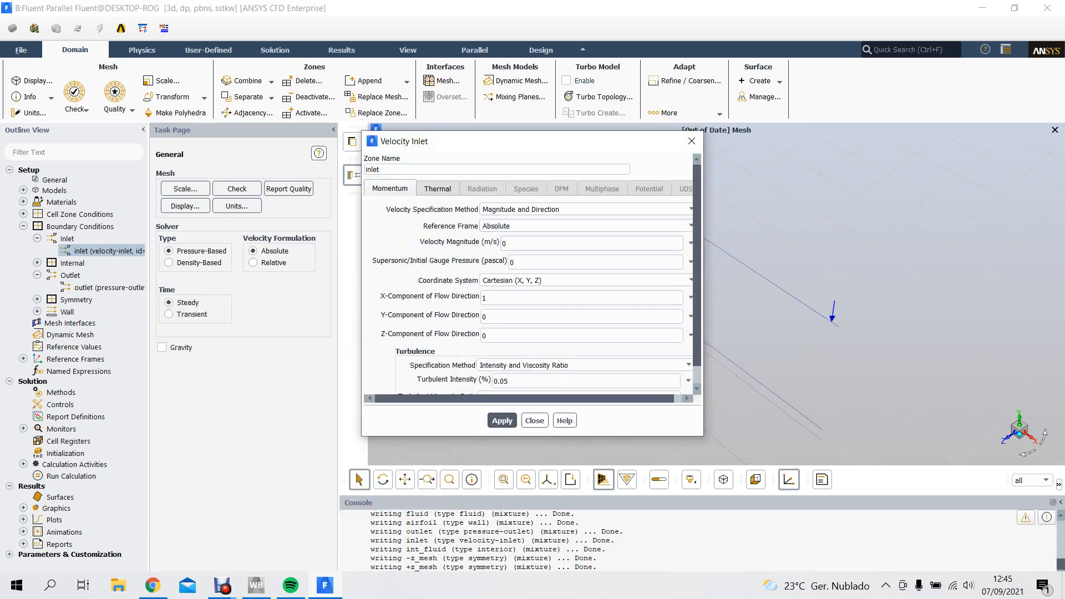
left_click(527, 243)
key("BackSpace")
type("68")
- Calculate the cosine of 6.5 degrees in the Windows calculator and set the inlet's X-component of flow direction to 0.9935
key("Tab")
key("Tab")
key("Tab")
key("BackSpace")
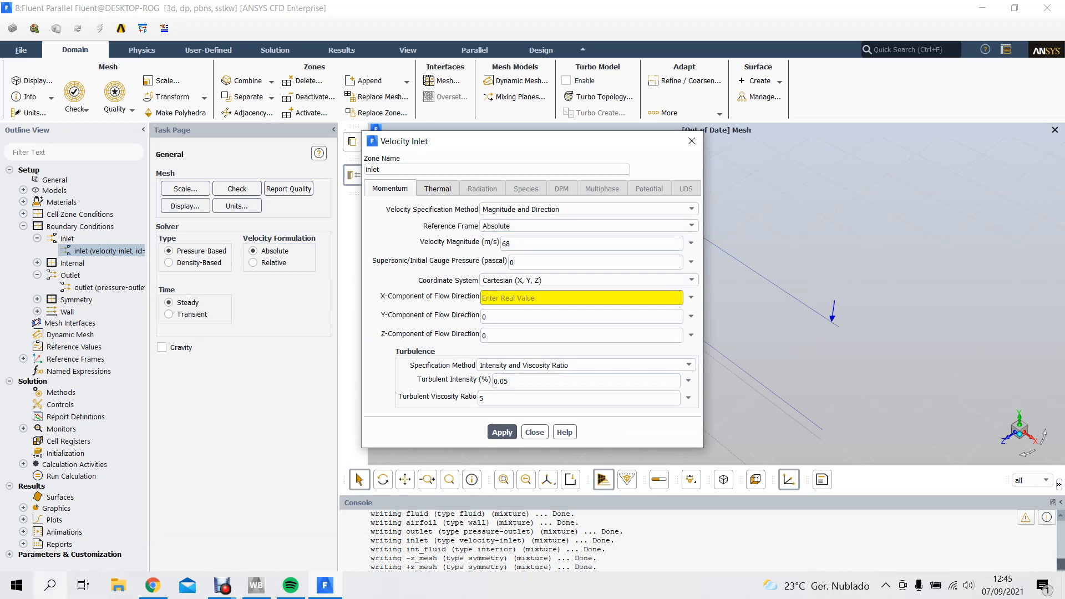
left_click(50, 585)
type("calcu")
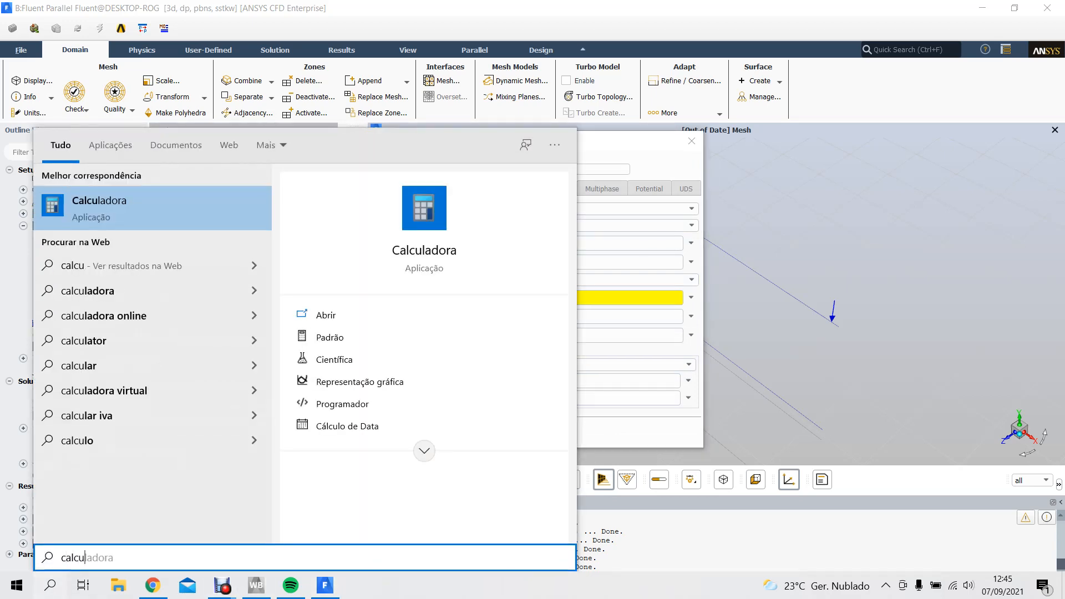
key("Return")
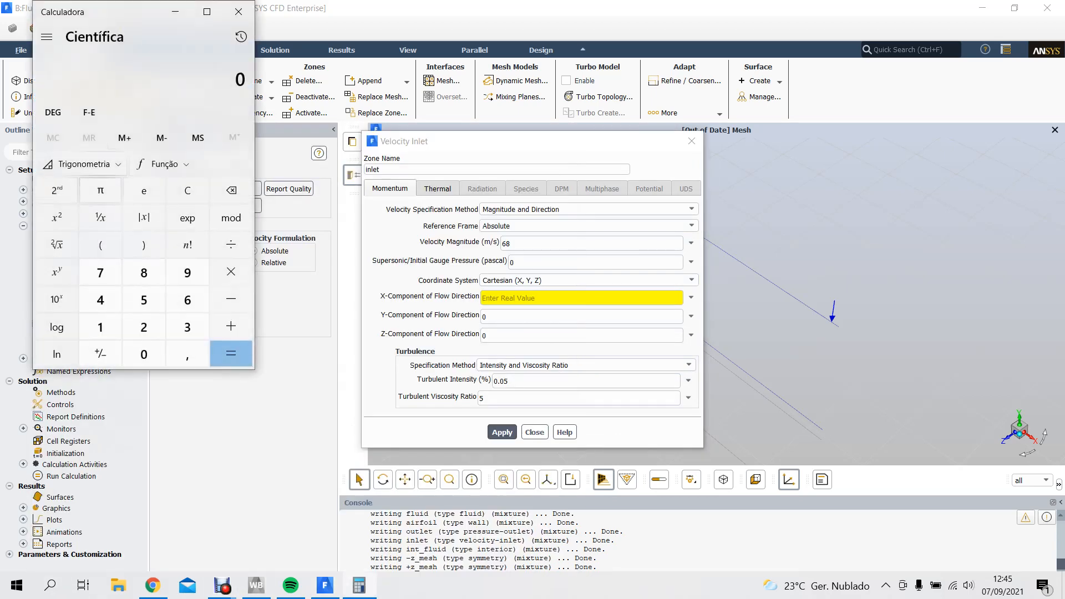
left_click(188, 299)
left_click(187, 354)
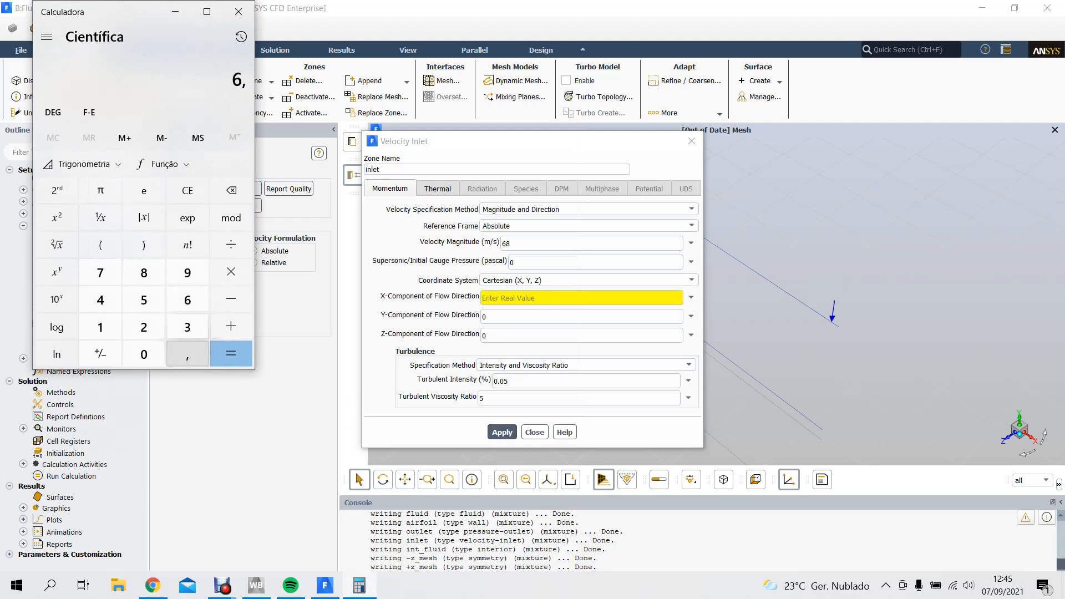
left_click(143, 300)
left_click(84, 163)
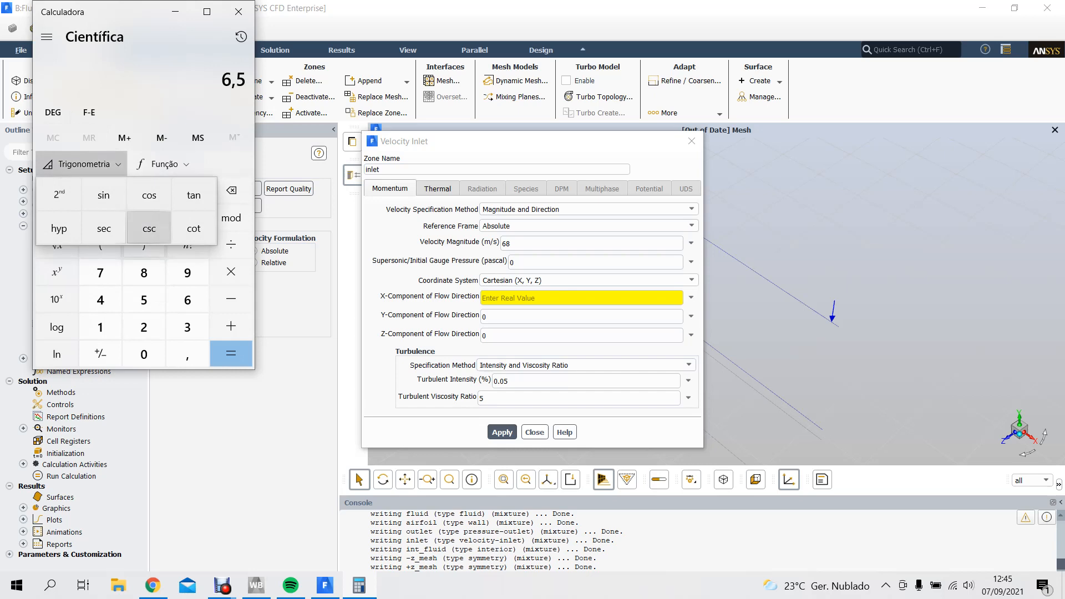
left_click(146, 194)
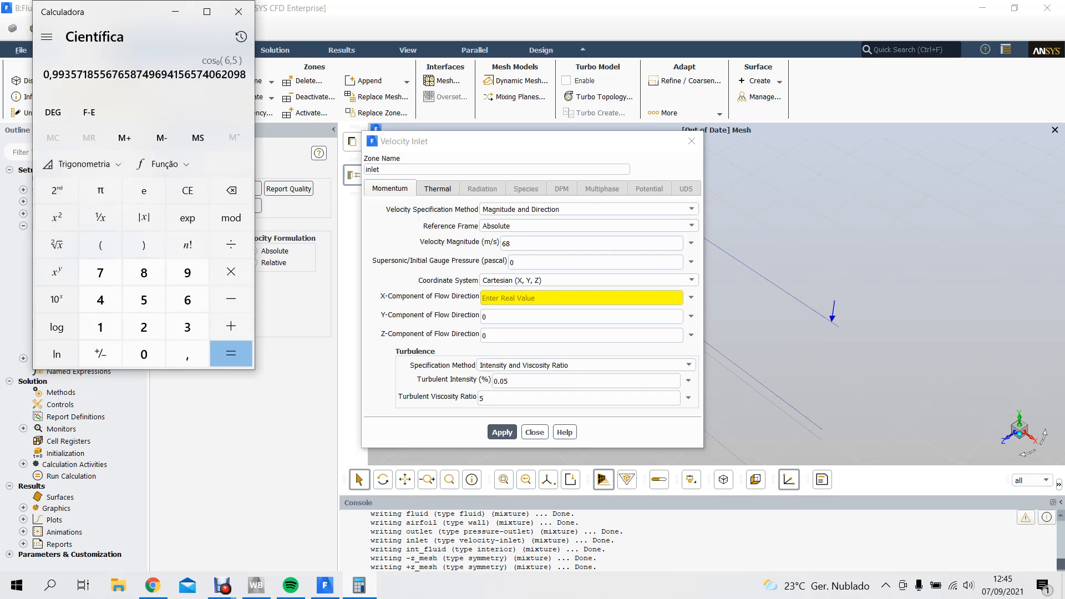
left_click(555, 298)
type("0.9935")
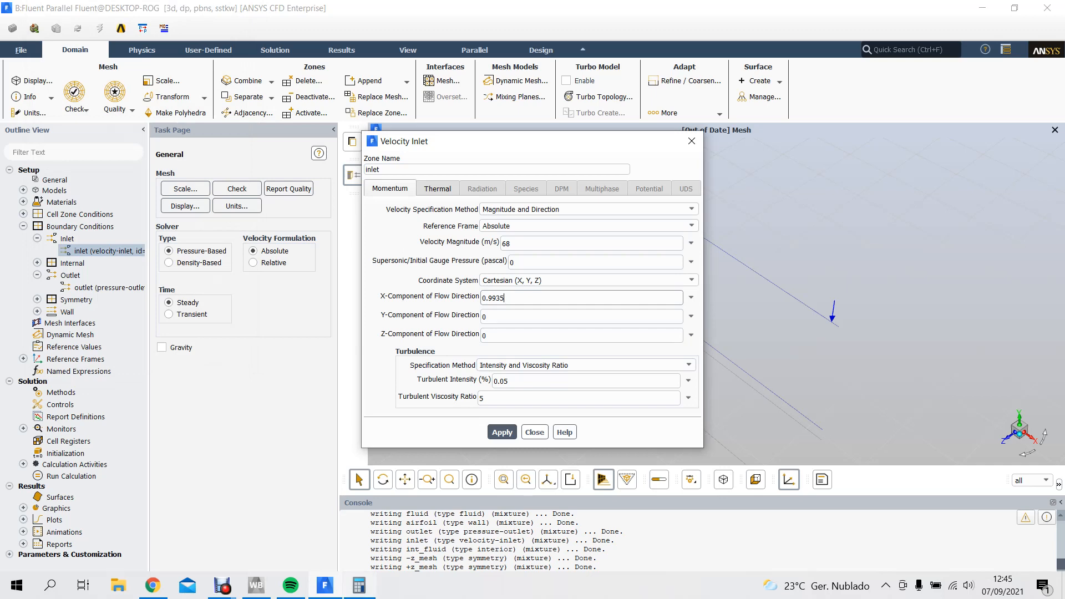
- Refine the inlet's X-component of flow direction to 0.99357 and set its Y-component to the calculated sine of 6.5 degrees, 0.11320
key("alt+Tab")
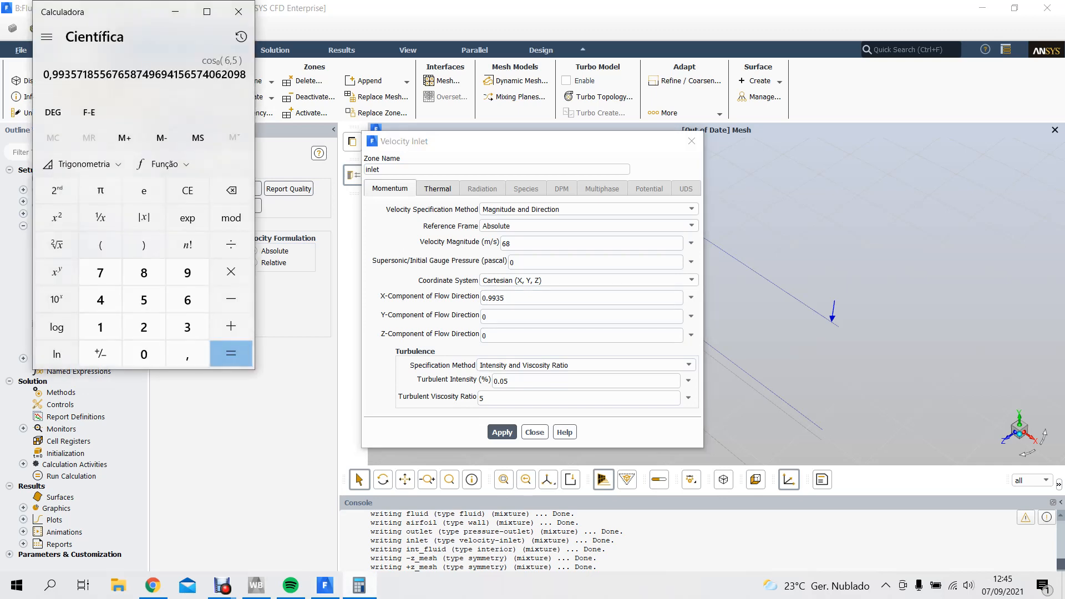
key("alt+Tab")
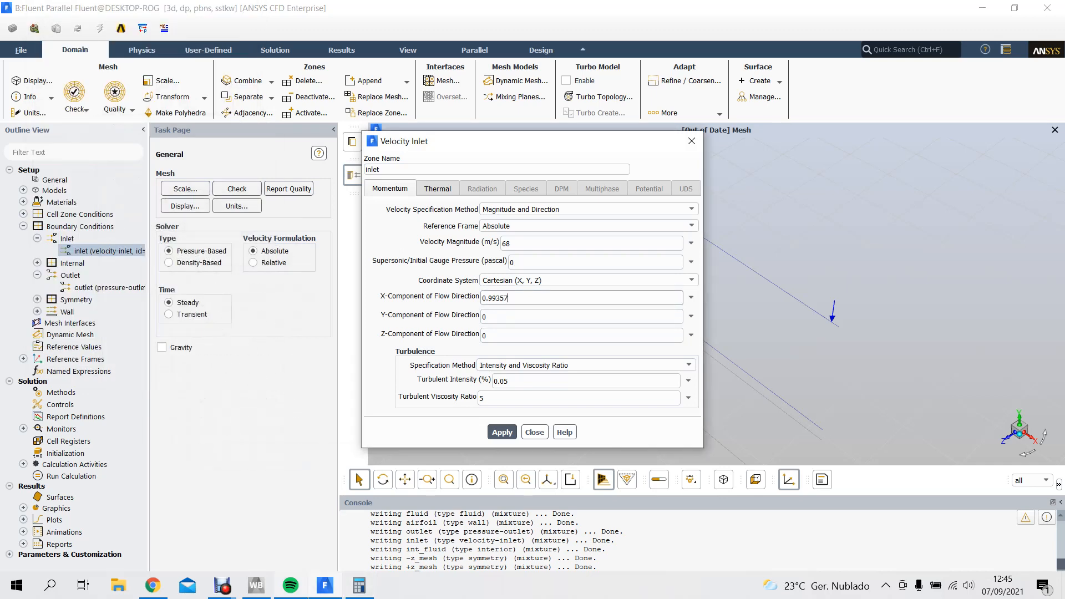
mouse_move(325, 586)
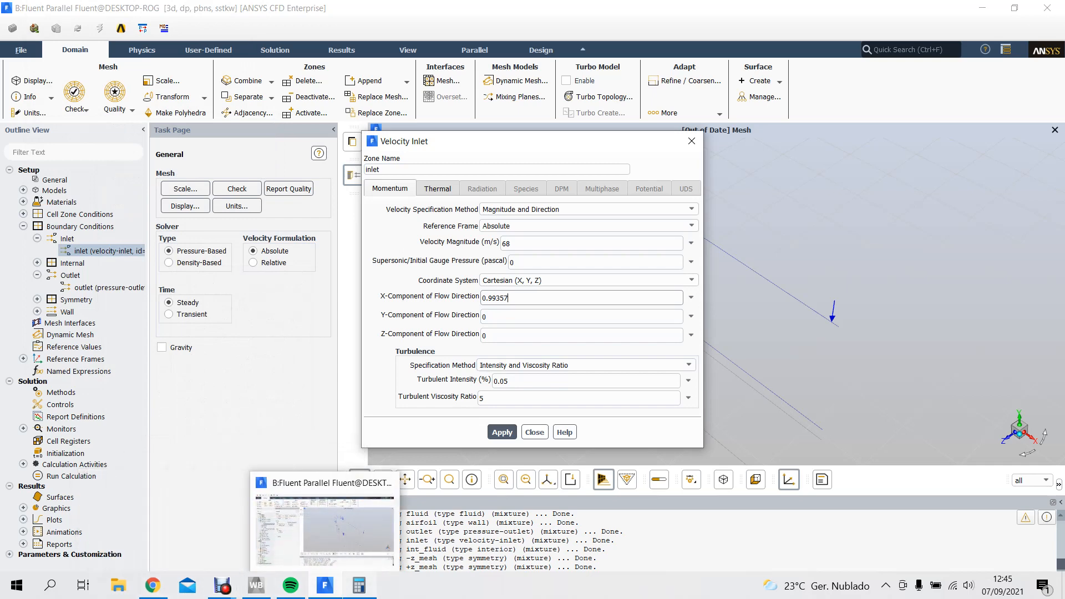
left_click(359, 585)
left_click(187, 300)
left_click(188, 354)
left_click(143, 300)
left_click(83, 165)
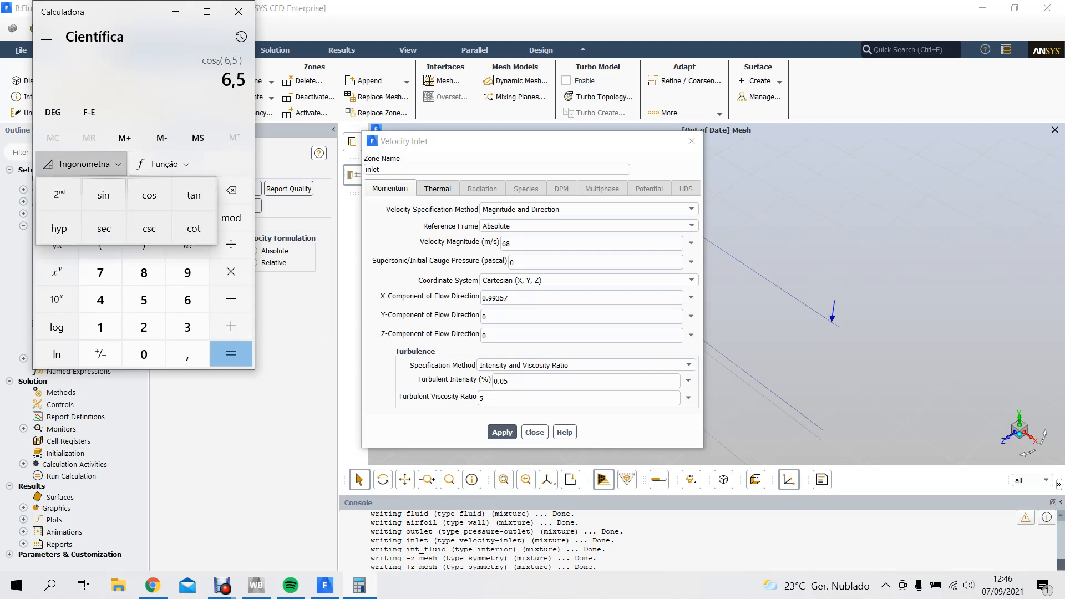
left_click(103, 195)
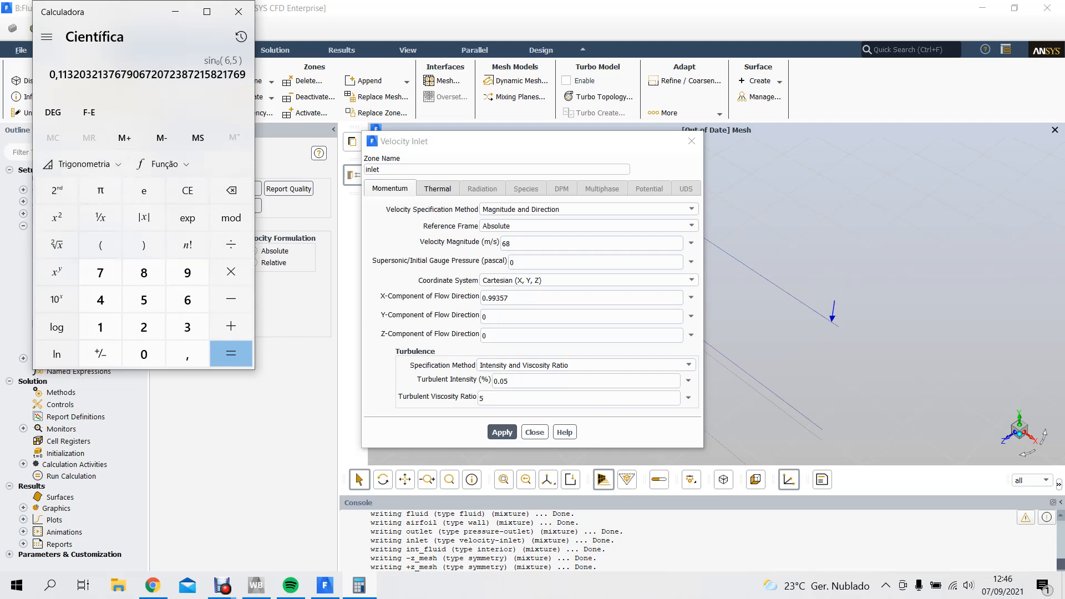
left_click(488, 316)
type(".1132")
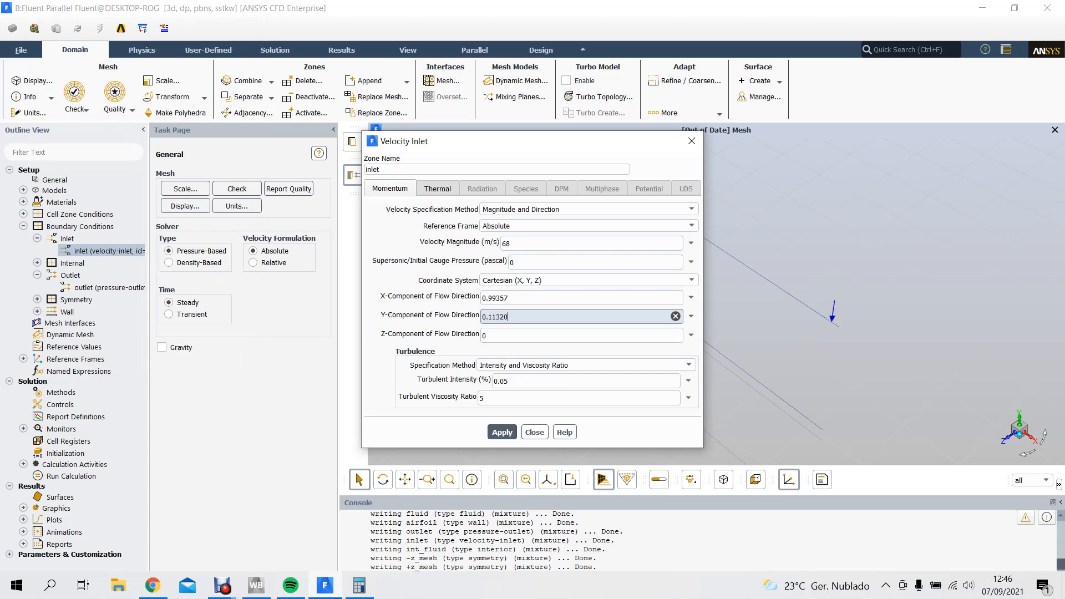
left_click(502, 432)
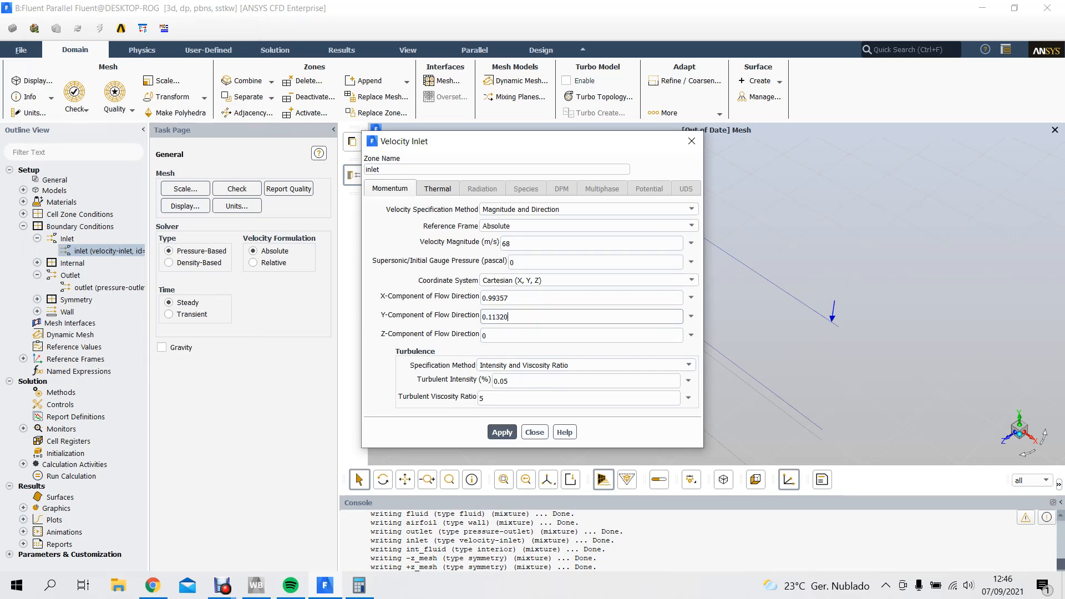
- Set the inlet's thermal condition to a temperature of 269.15 K, apply the velocity inlet settings and close them
left_click(437, 188)
left_click(449, 209)
key("BackSpace")
key("BackSpace")
key("BackSpace")
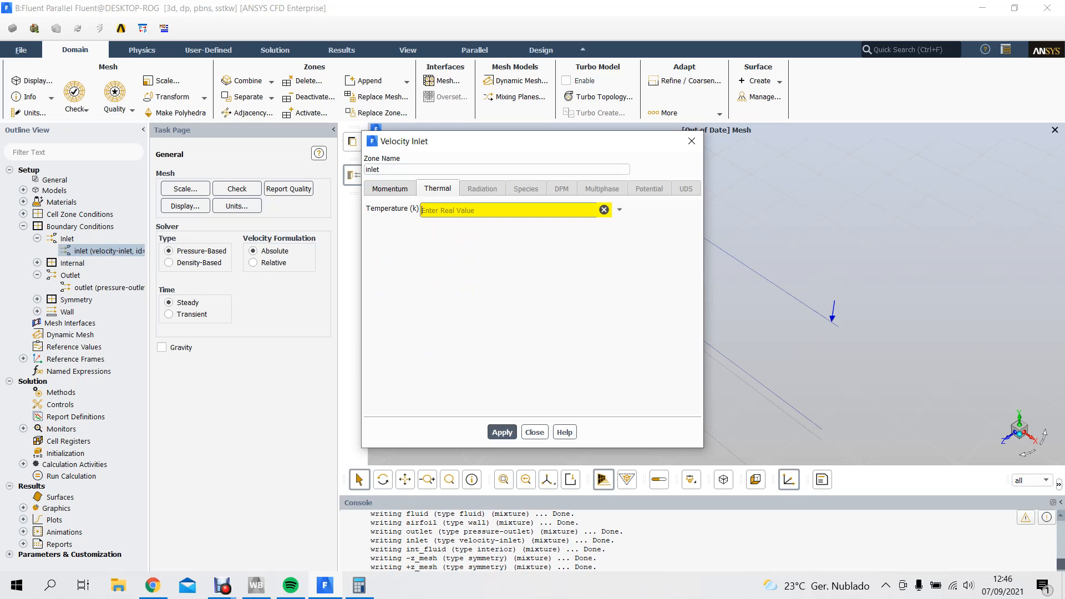
type("269.15")
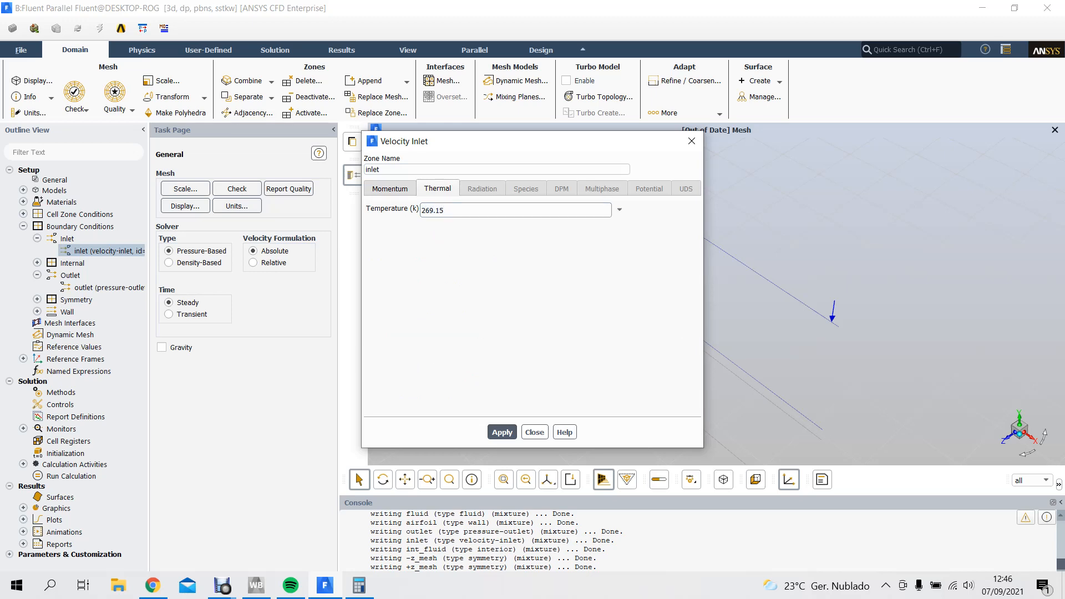
left_click(502, 432)
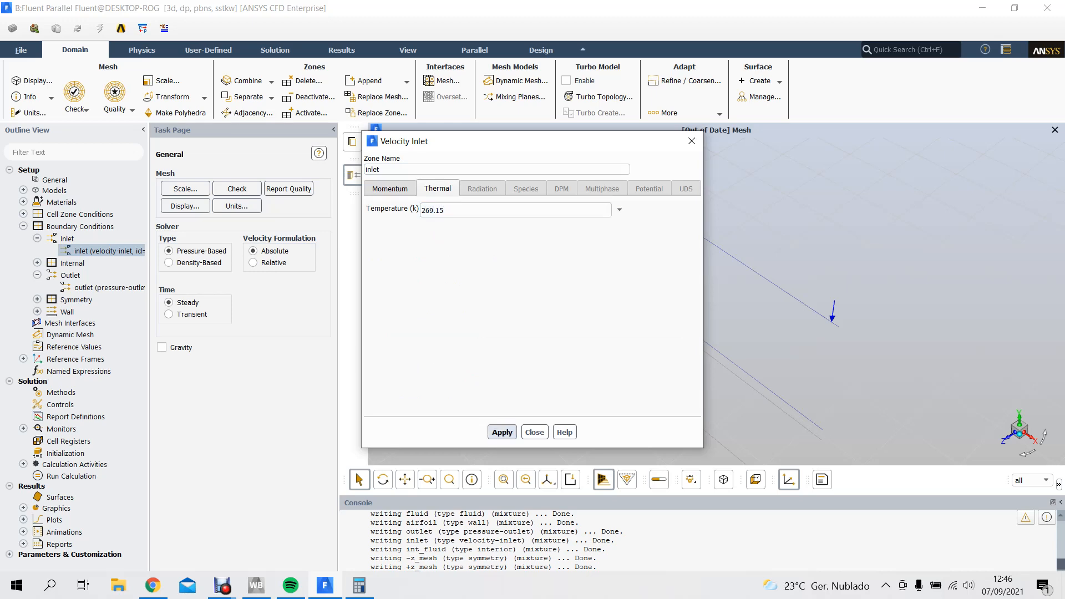
left_click(534, 433)
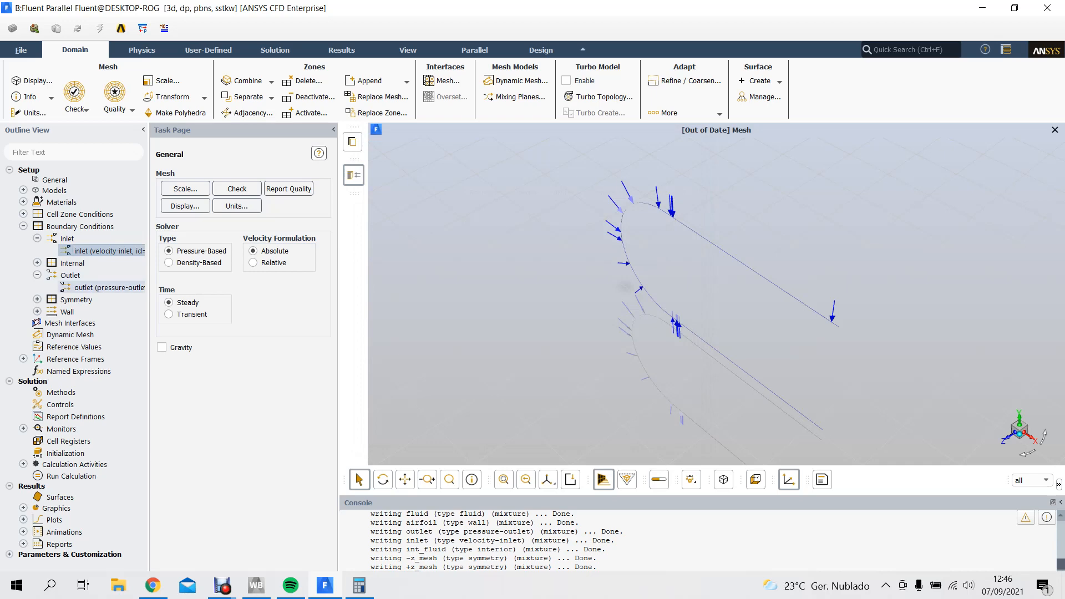
- Set the pressure outlet's backflow total temperature to 269.15 K, check its momentum settings and apply the condition
double_click(105, 287)
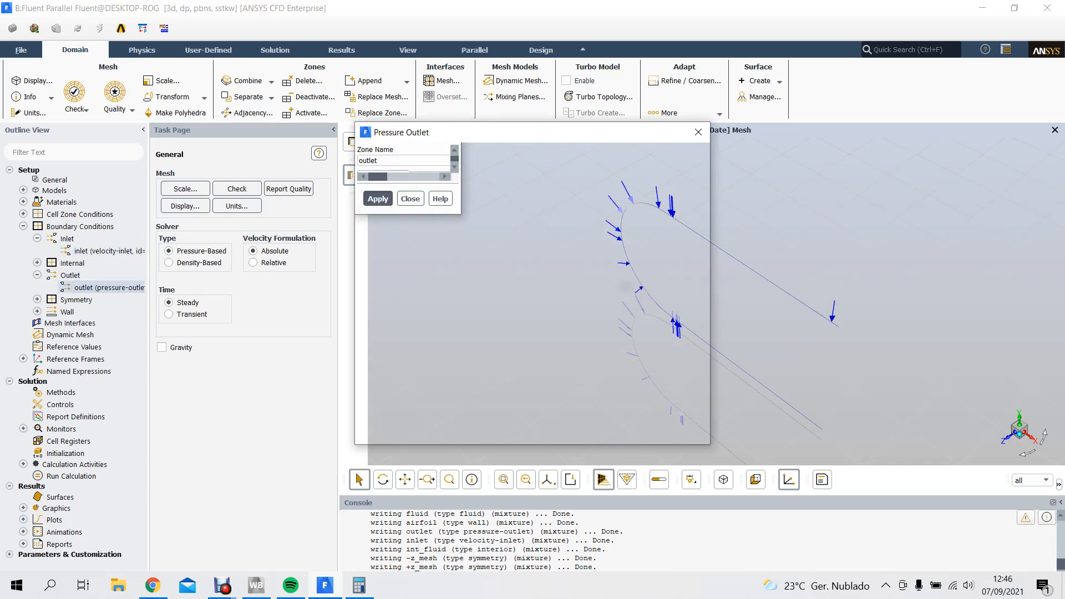
left_click(431, 180)
left_click(480, 202)
key("ctrl+a")
type("269.15")
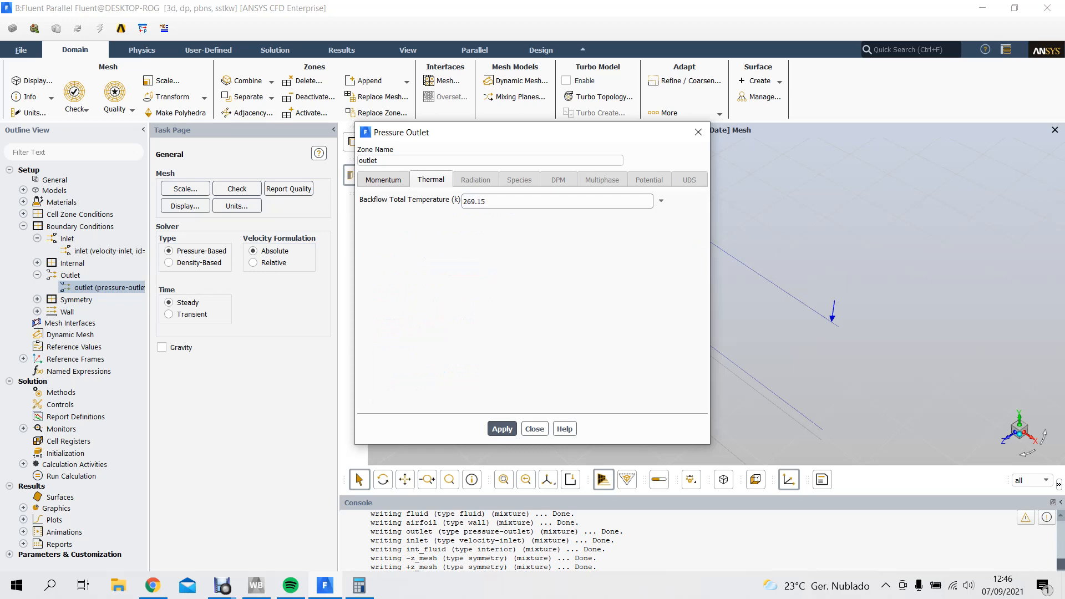
left_click(383, 179)
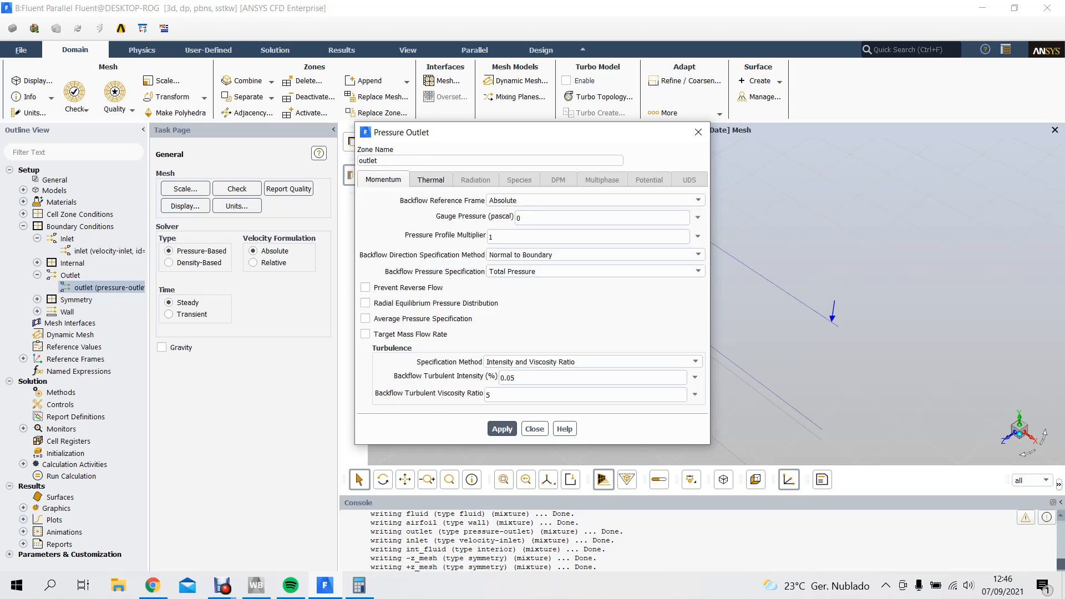
left_click(502, 429)
left_click(534, 429)
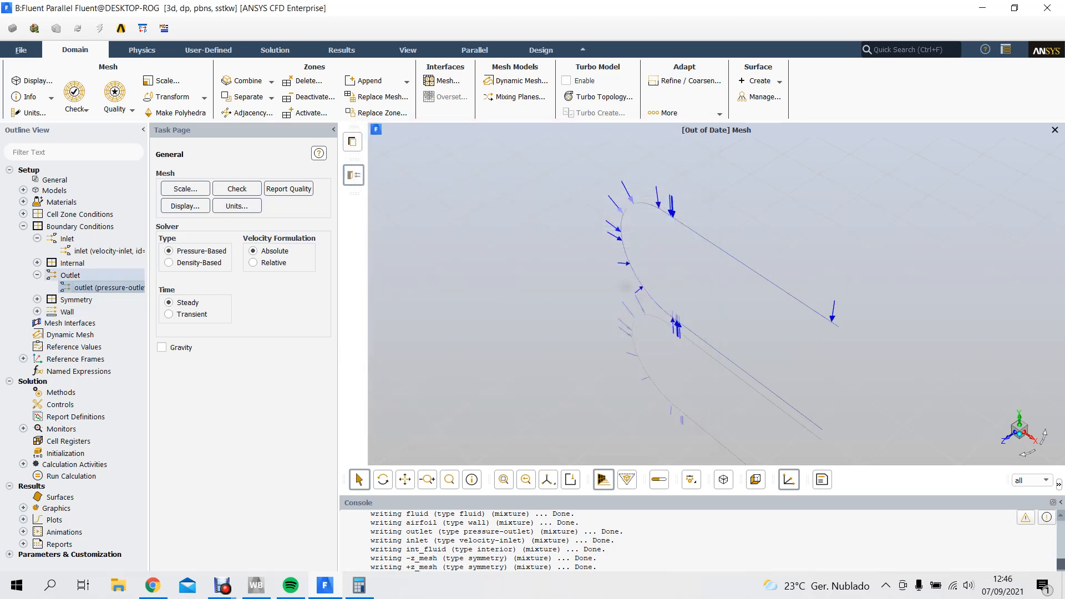
- Give the airfoil wall a Temperature thermal condition of 281 K and apply it
left_click(37, 275)
left_click(37, 239)
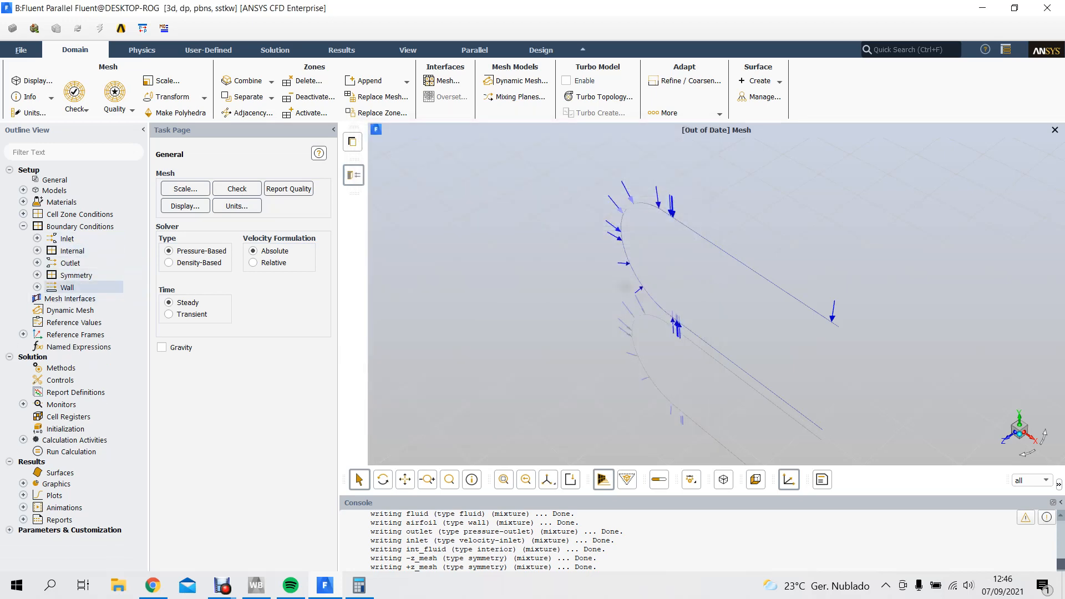
left_click(37, 287)
double_click(100, 300)
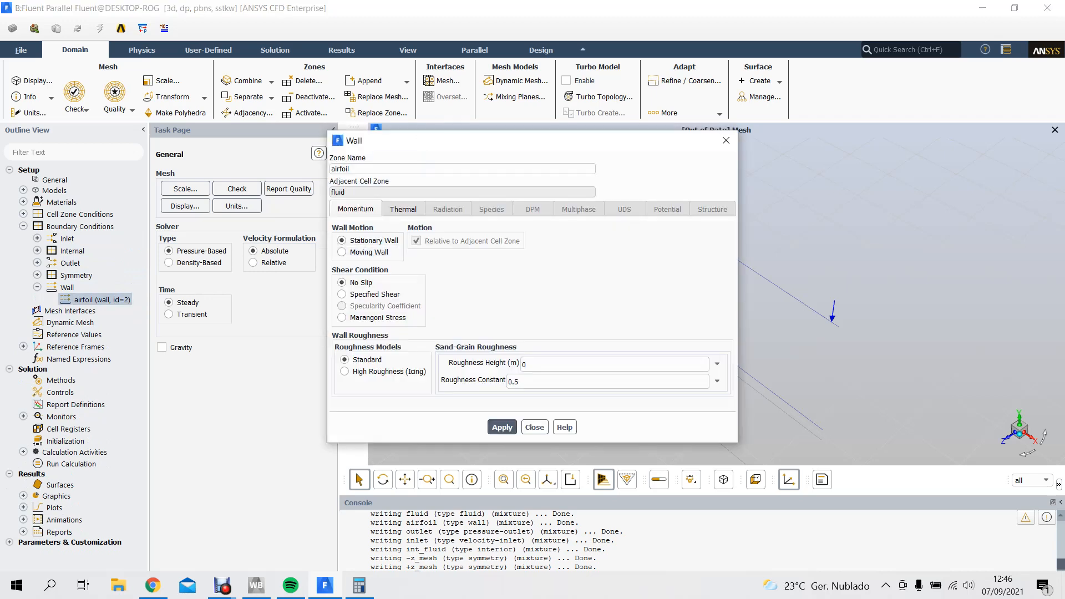
left_click(403, 209)
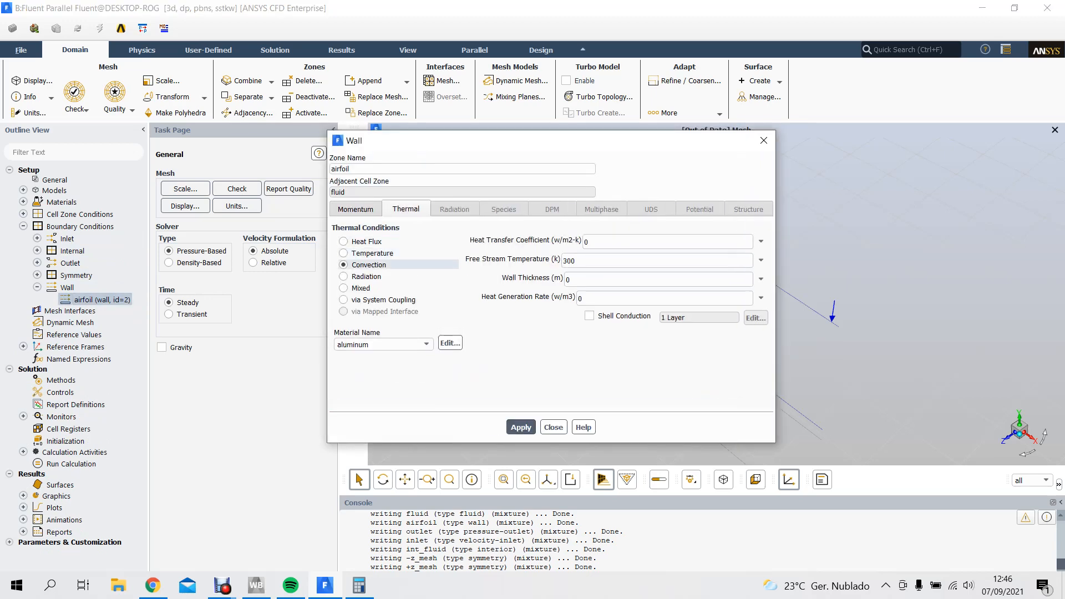
left_click(366, 253)
double_click(555, 242)
type("281")
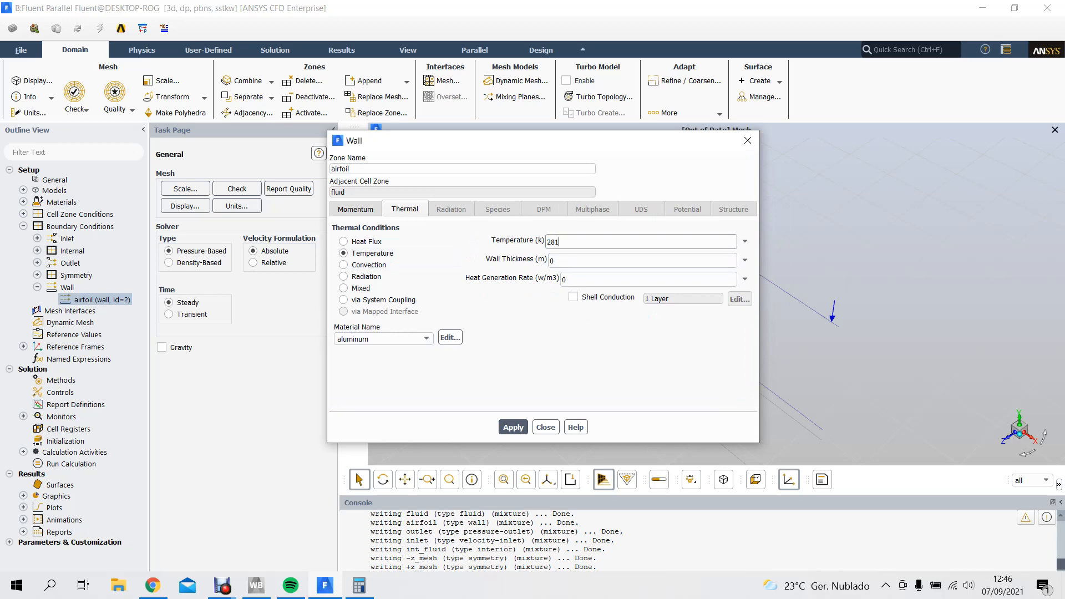
left_click(513, 427)
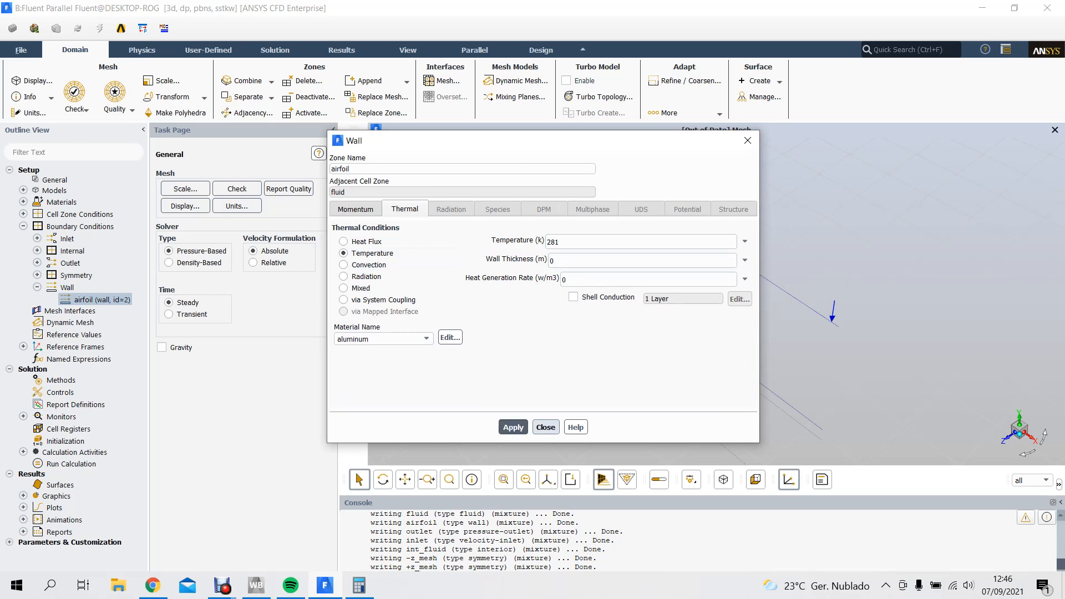
left_click(546, 427)
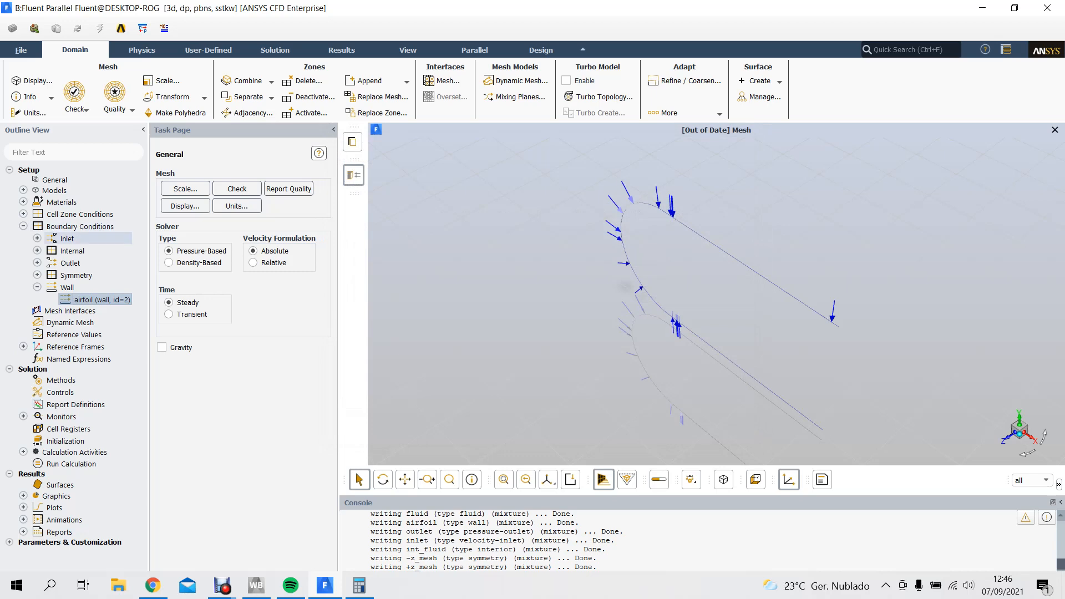
- Compute the reference values from the inlet and set the reference area to 0.05 m2
left_click(37, 287)
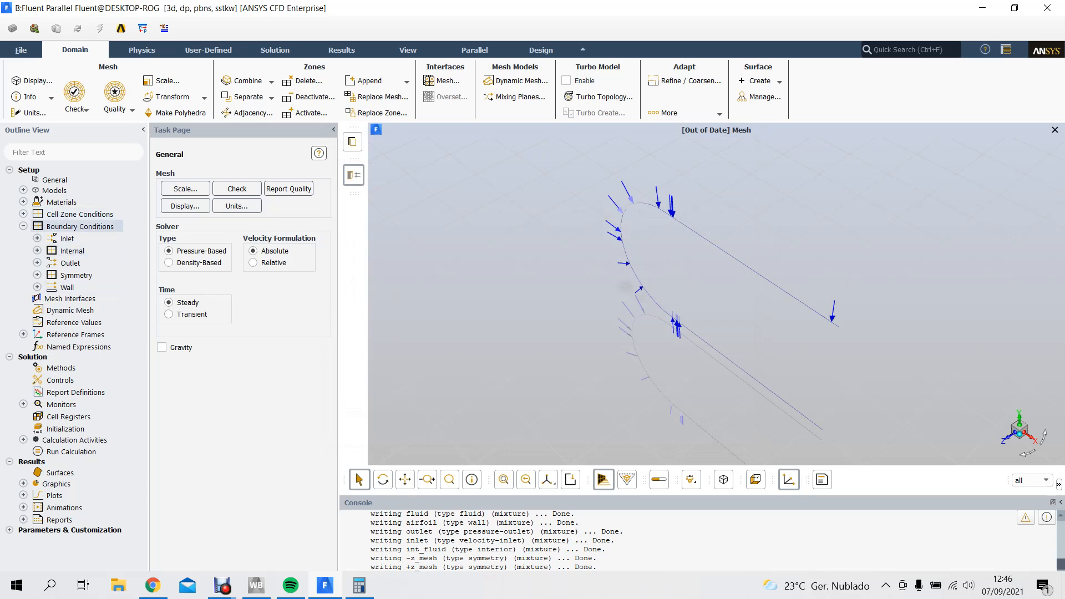
left_click(23, 226)
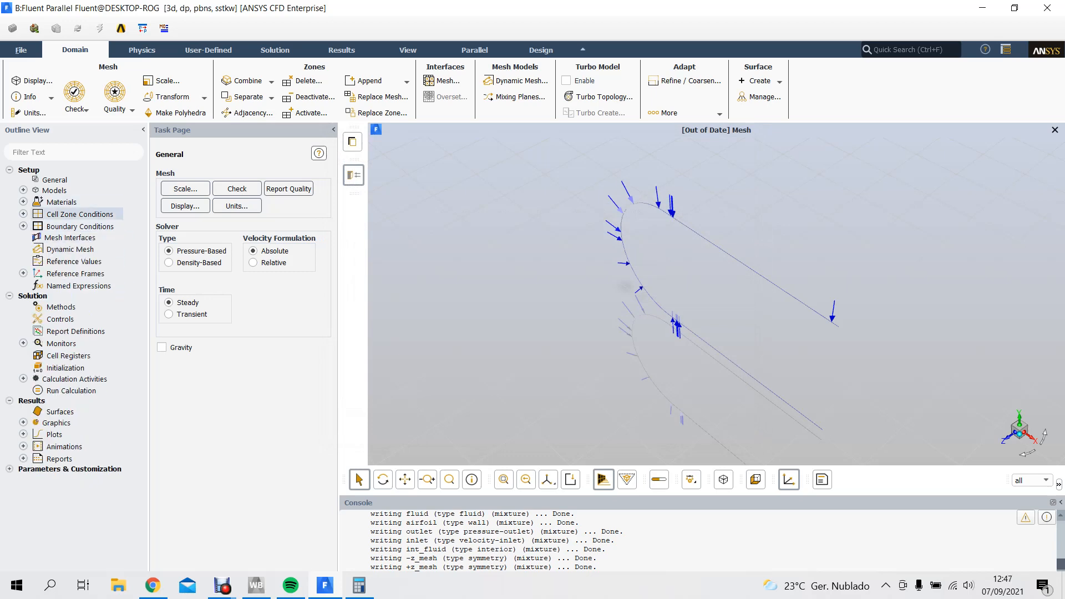
left_click(73, 261)
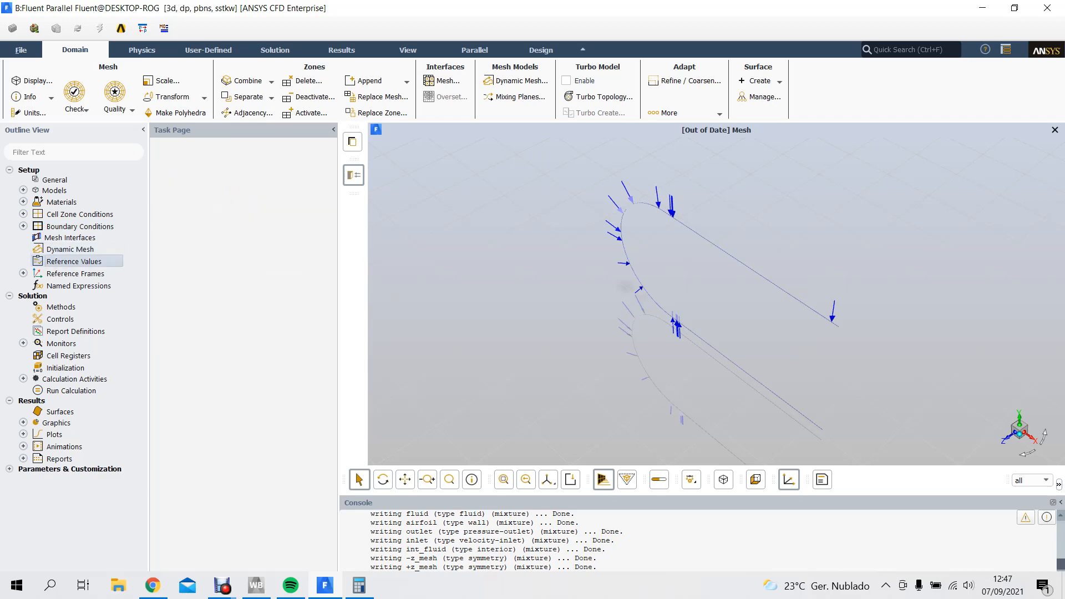
left_click(244, 185)
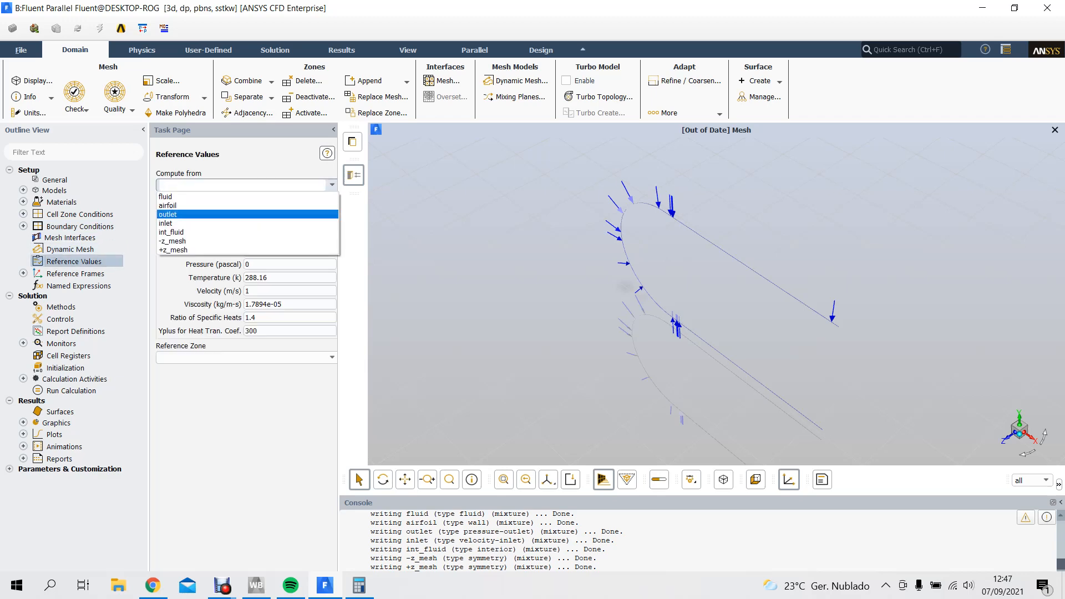
left_click(165, 223)
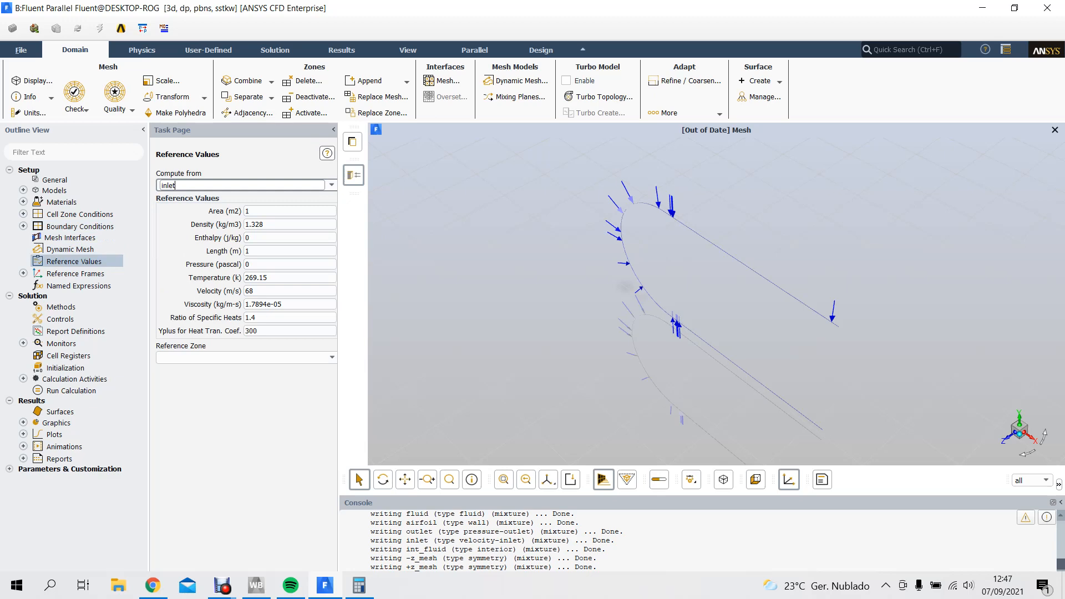
left_click(290, 211)
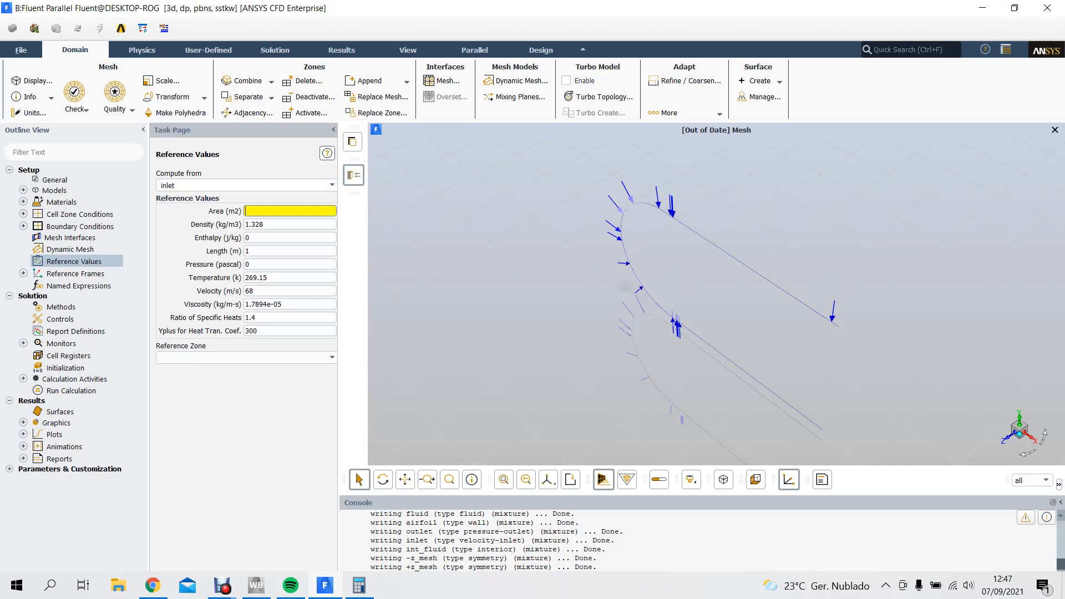
type("0.05")
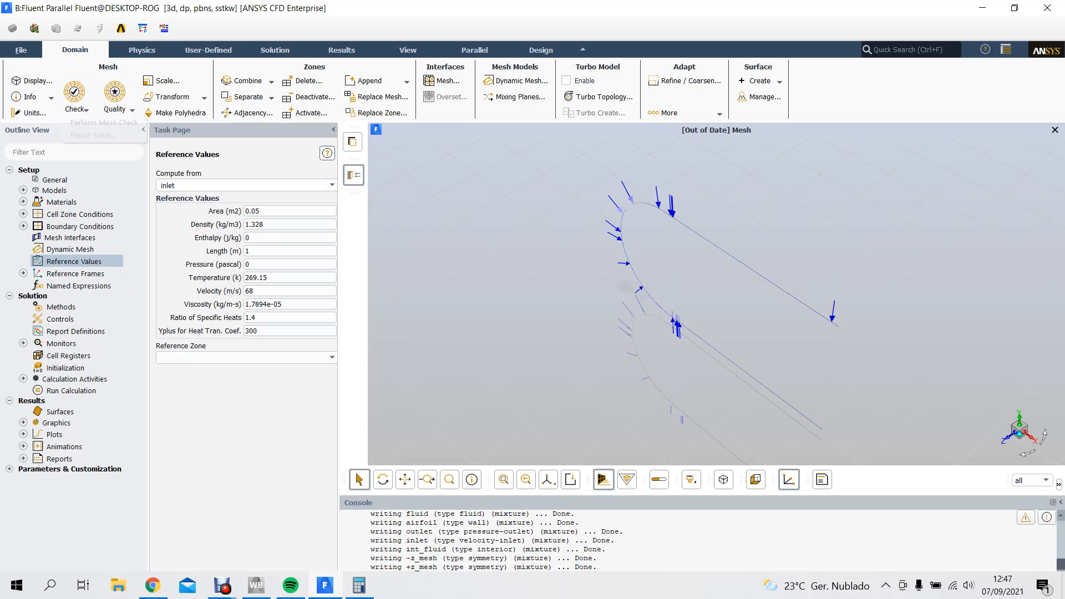
- Run a mesh check and review the pressure-velocity coupling and spatial discretization schemes in the solution methods
left_click(74, 92)
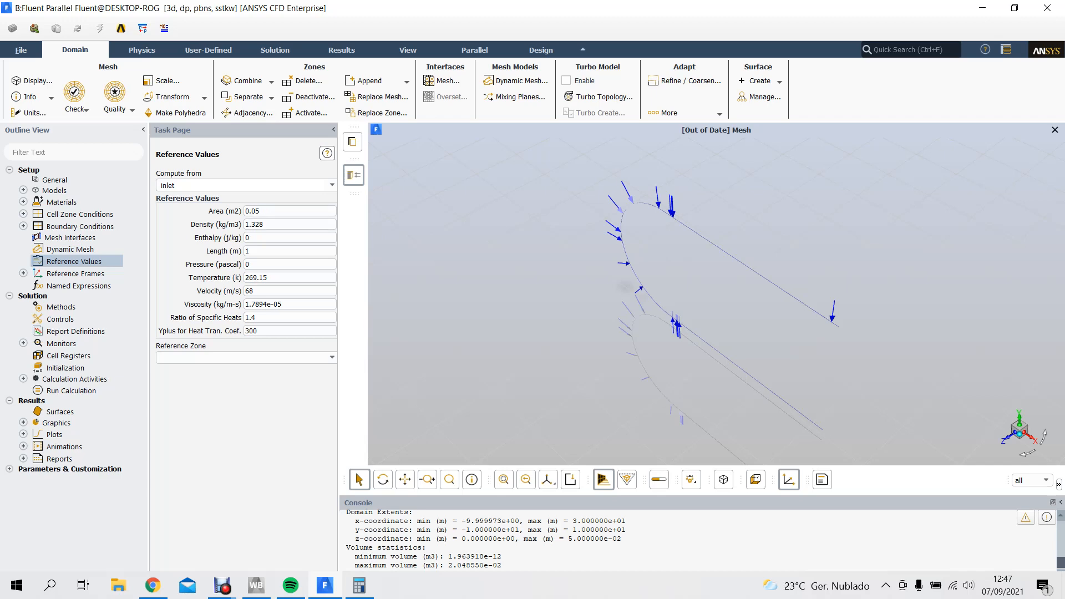
double_click(61, 306)
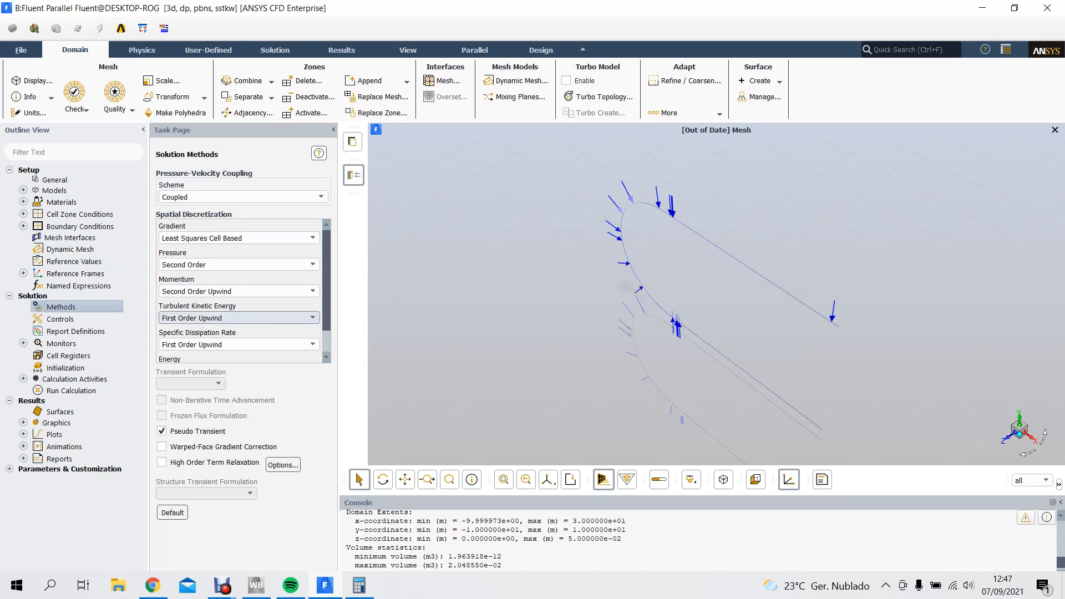
scroll(239, 318, "down", 1)
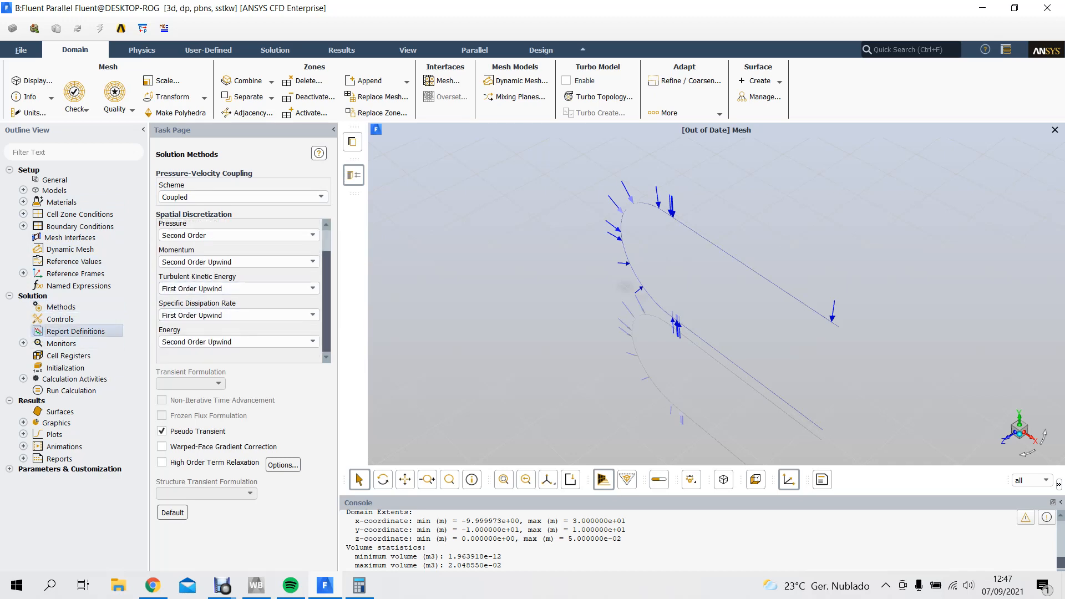
- Create a lift force report definition with lift coefficient output and select the airfoil as its wall zone
double_click(76, 331)
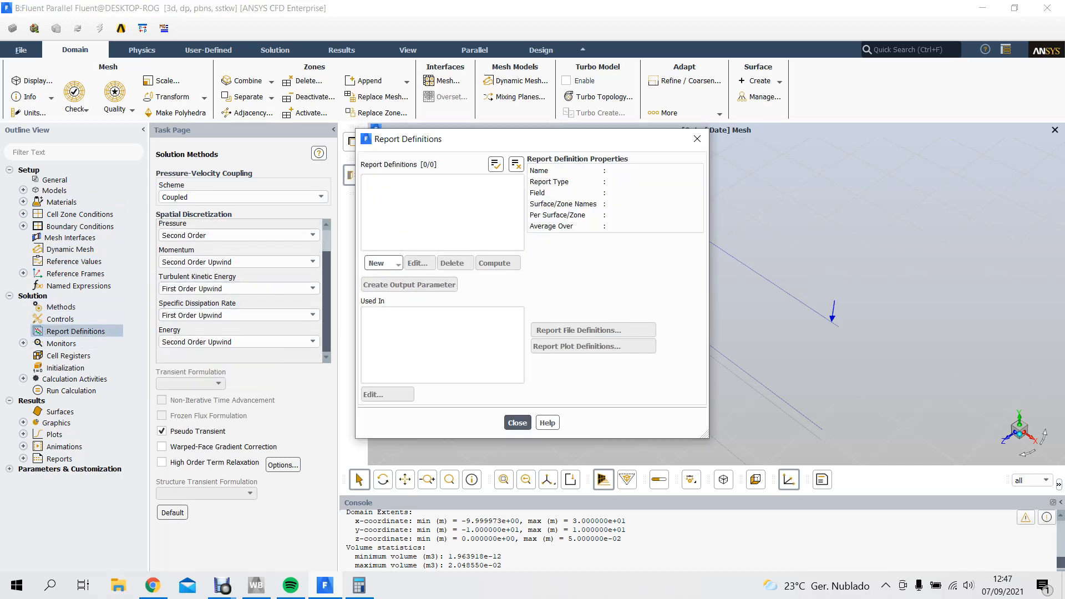
left_click(383, 263)
mouse_move(396, 316)
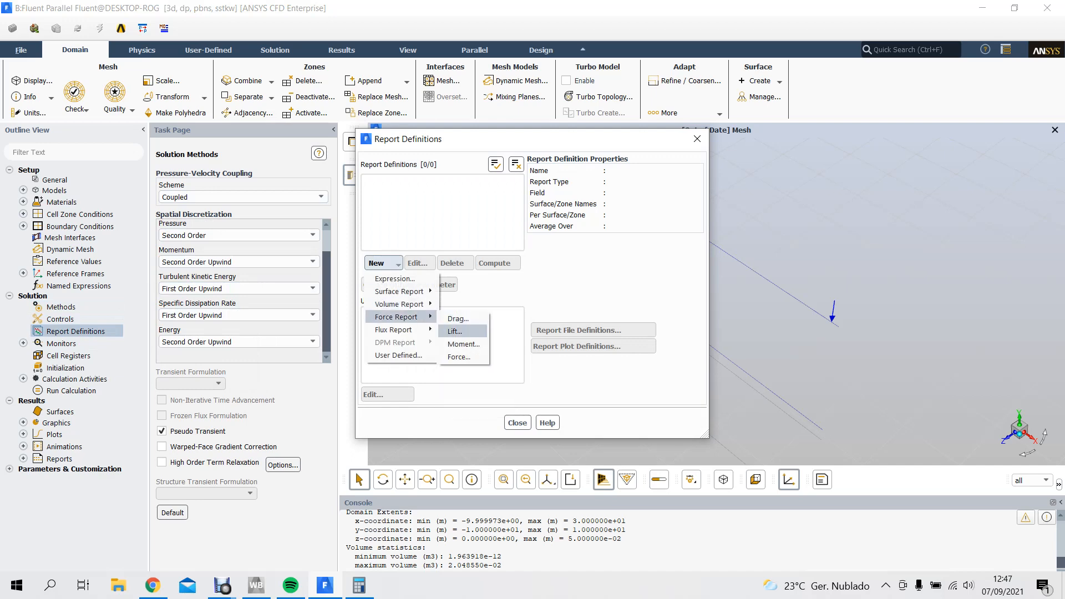
left_click(455, 332)
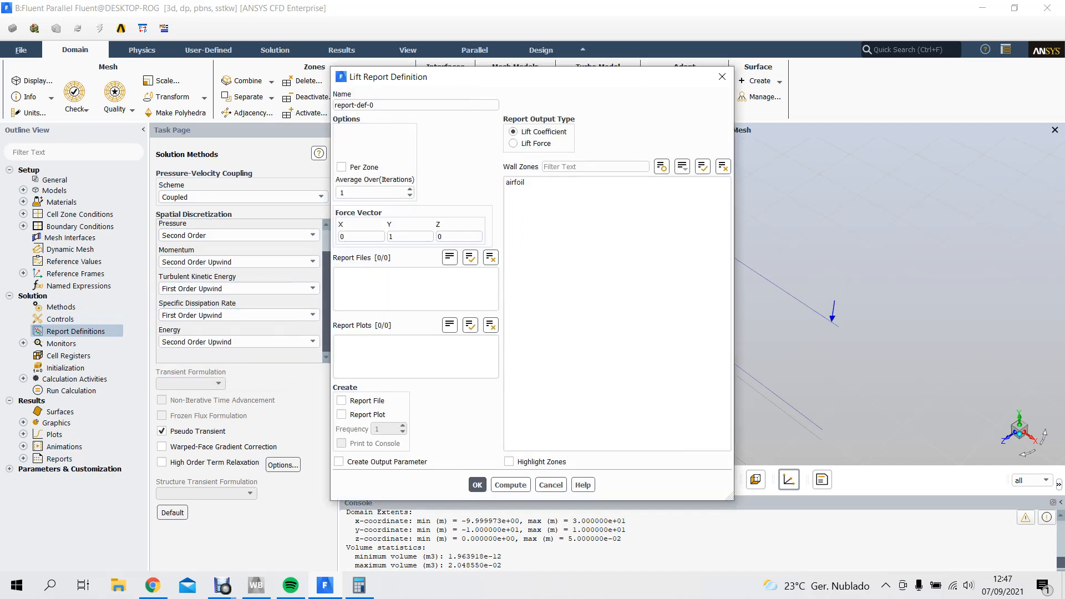
left_click(533, 181)
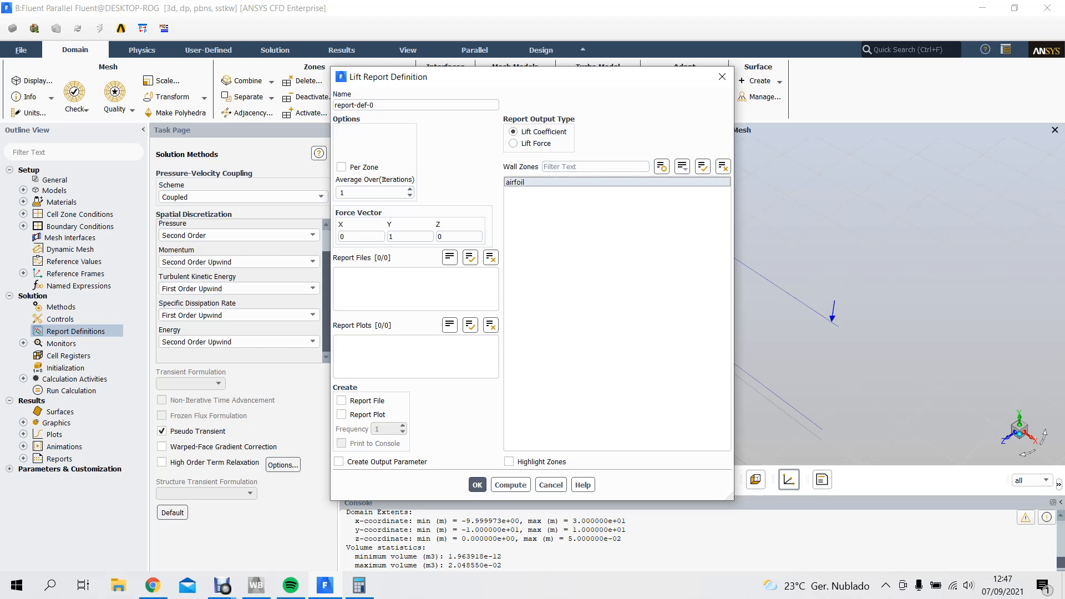
- Clear the lift force vector's Y component and set X to -0.113203, the negative sine of 6.5 degrees from the calculator
left_click(406, 237)
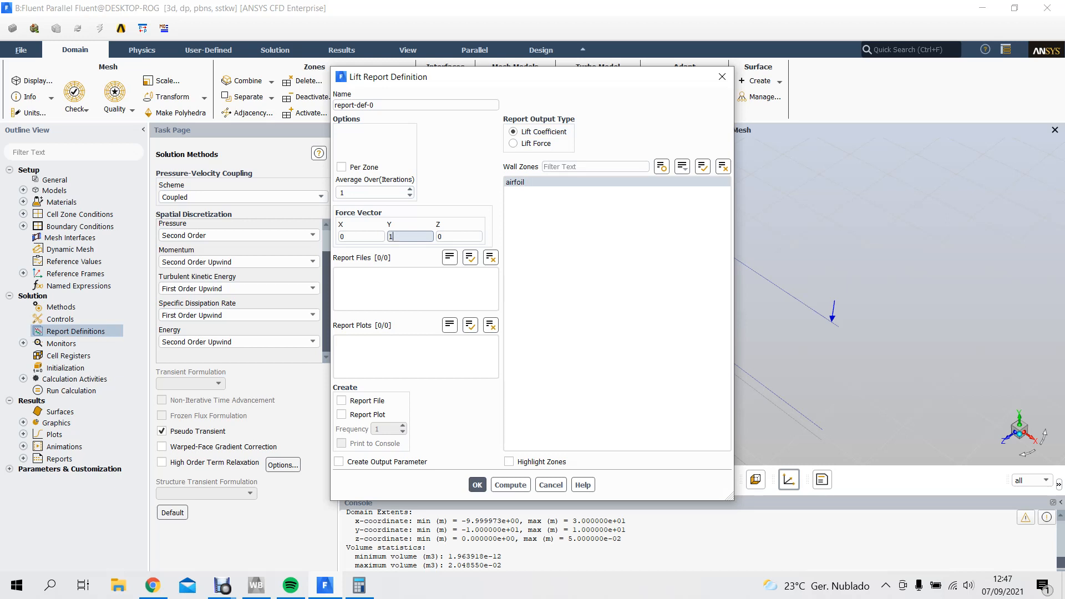
key("BackSpace")
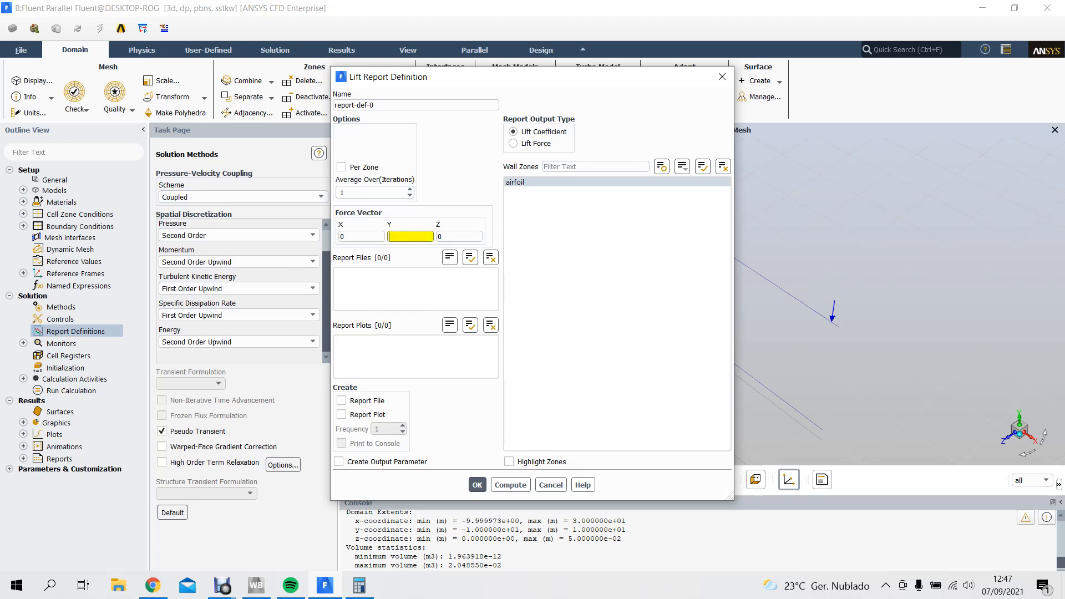
left_click(359, 585)
left_click(359, 585)
left_click(361, 237)
key("BackSpace")
type("-0.11")
key("alt+Tab")
key("alt+Tab")
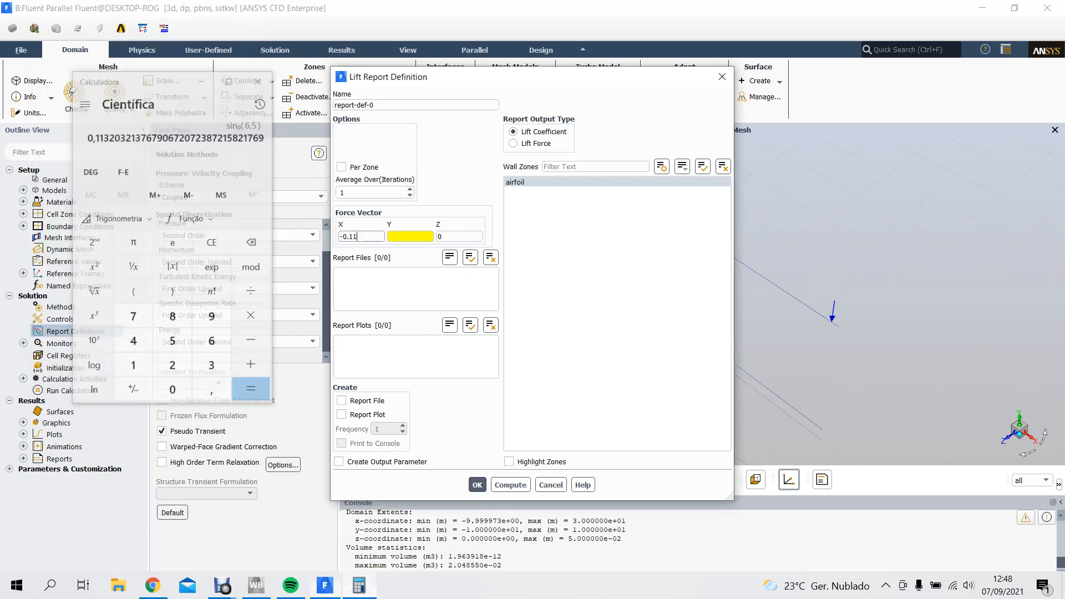
type("3203")
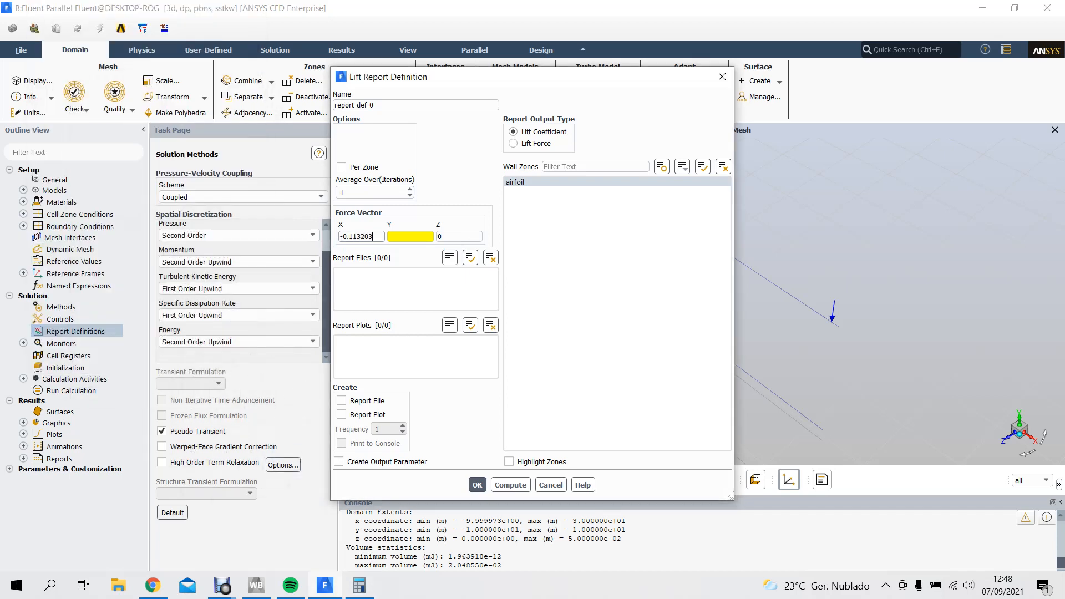
- Calculate the cosine of 6.5 degrees in the calculator and set the lift force vector's Y component to 0.993571
left_click(410, 237)
key("alt+Tab")
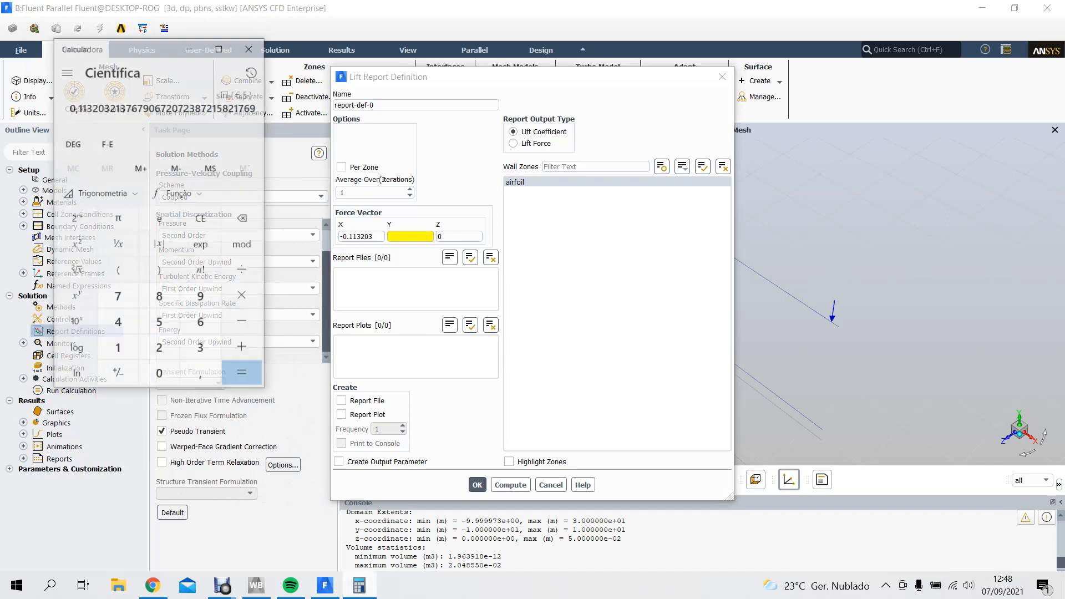
left_click(187, 300)
left_click(187, 354)
type("5")
left_click(83, 164)
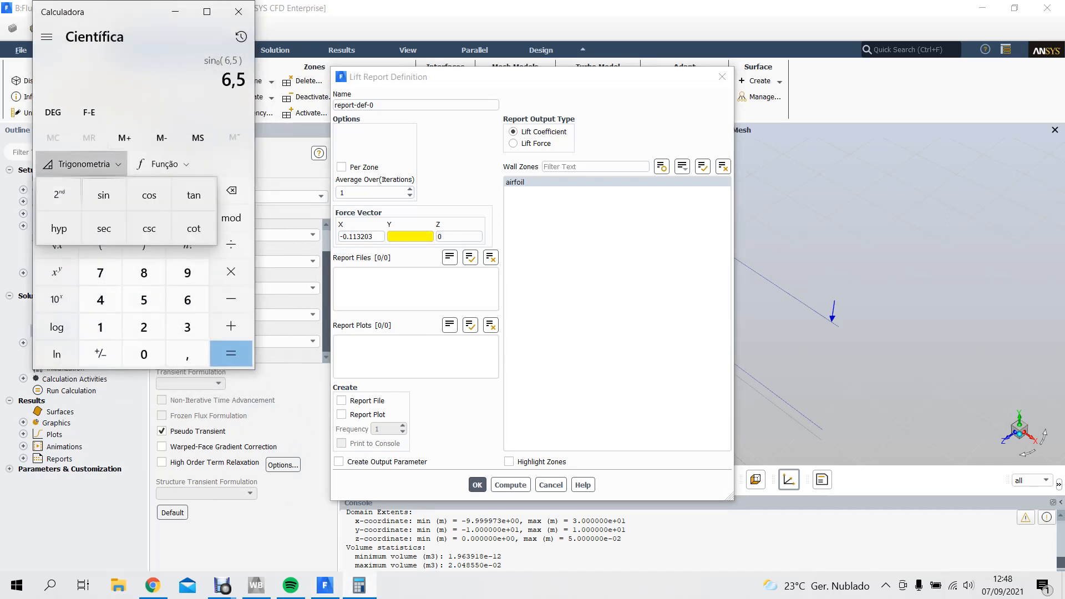
left_click(149, 195)
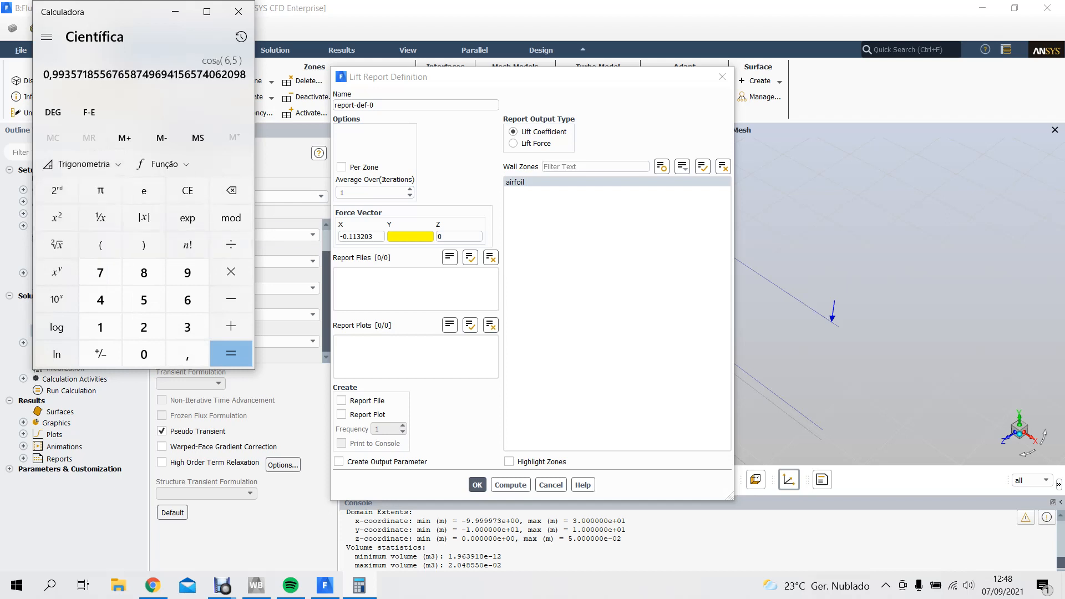
left_click(410, 236)
type("0.99357")
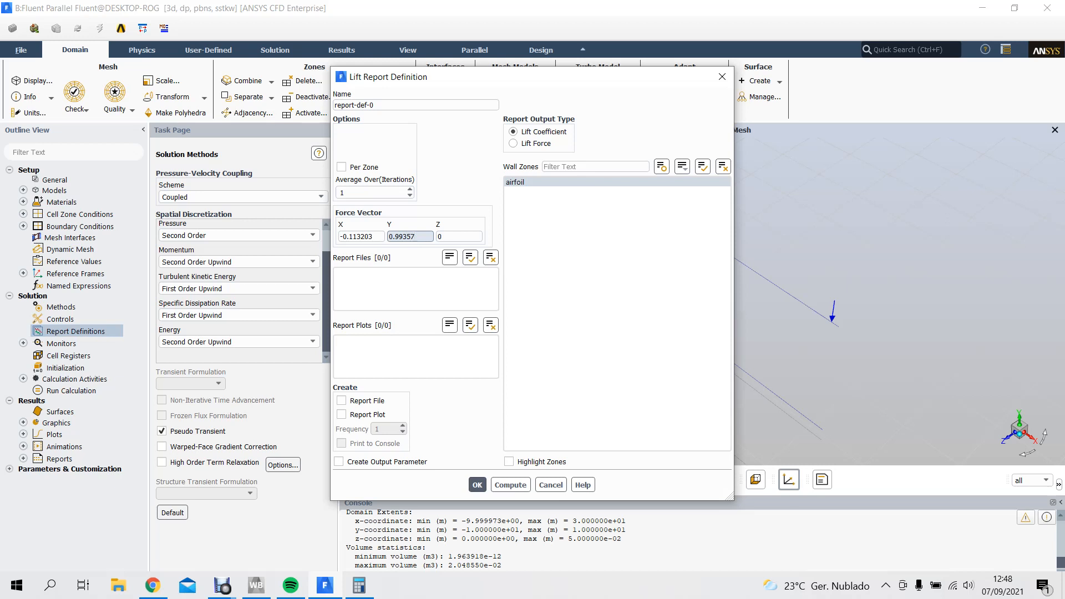
type("1")
- Enable the report plot and console printing for the lift report, name it cl and confirm the definition
left_click(367, 414)
left_click(373, 443)
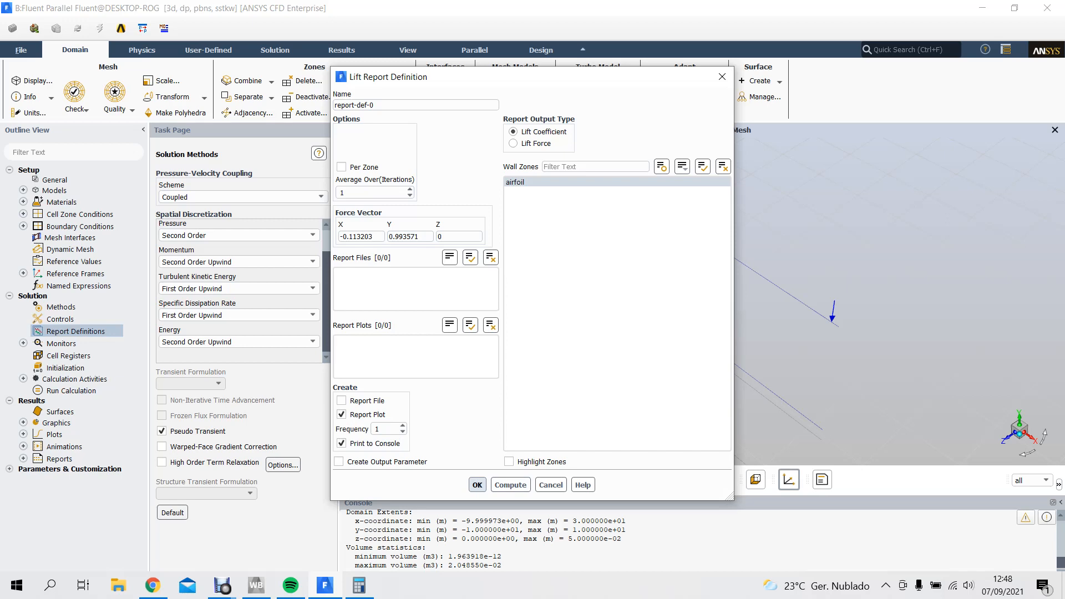
left_click_drag(389, 105, 75, 101)
type("cl")
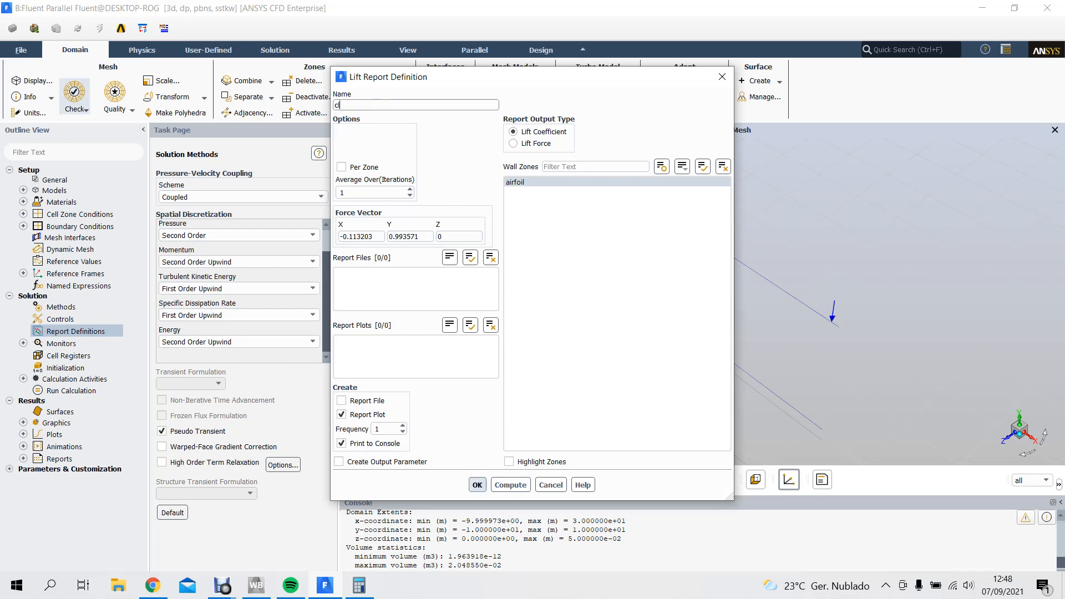
left_click(477, 485)
- Create a drag force report definition named cd with drag coefficient output on the airfoil wall zone
left_click(383, 263)
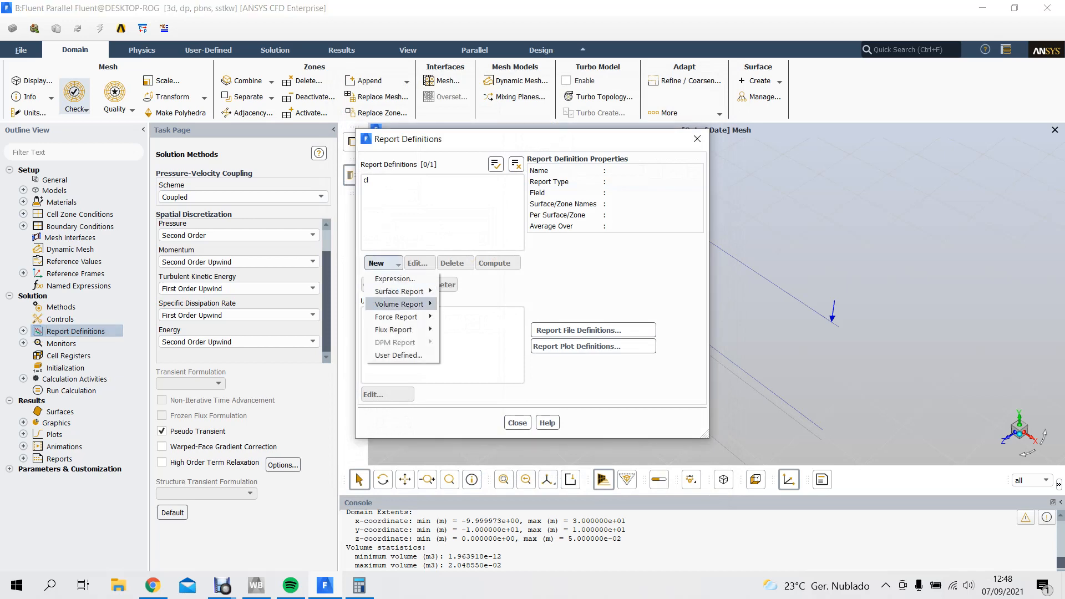
mouse_move(395, 316)
left_click(458, 318)
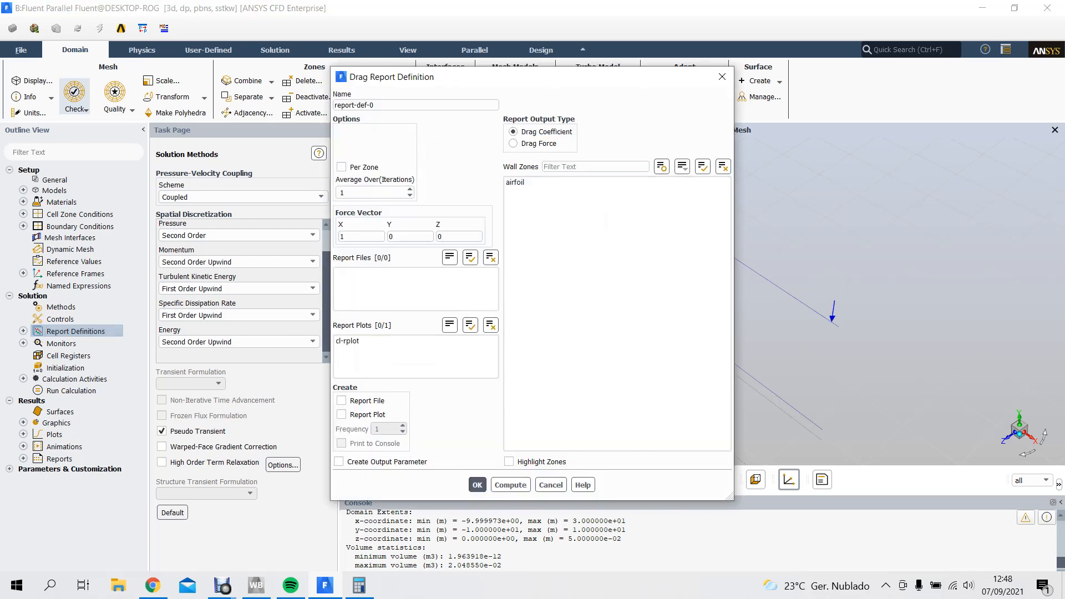
left_click_drag(384, 105, 129, 104)
type("cd")
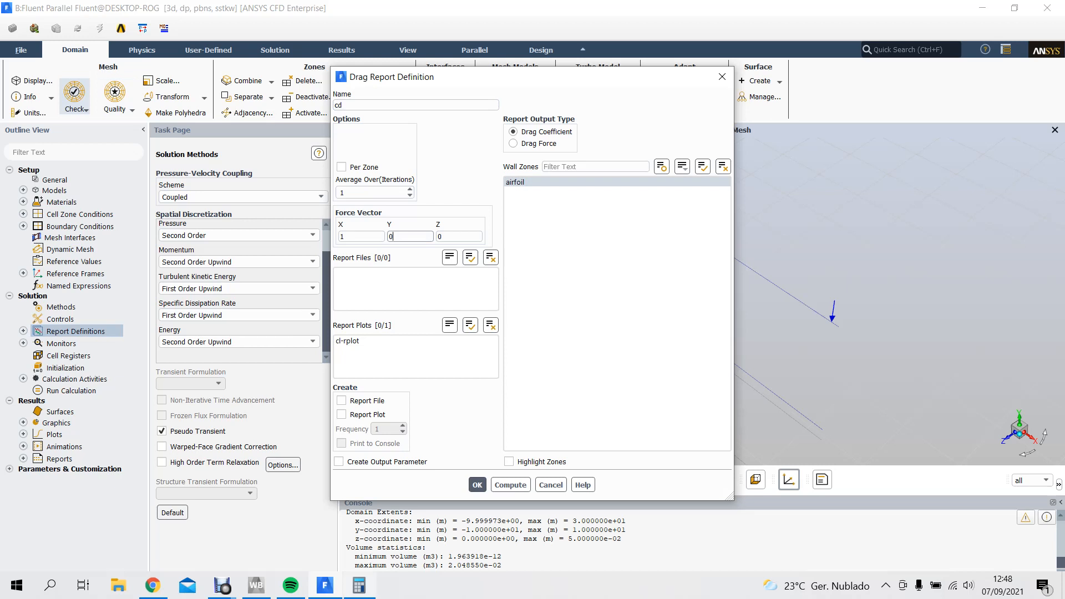
- Set the drag force vector to X 0.993571 and Y 0.113203, calculating the sine of 6.5 degrees for Y in the calculator
key("shift+Tab")
type("0.993571")
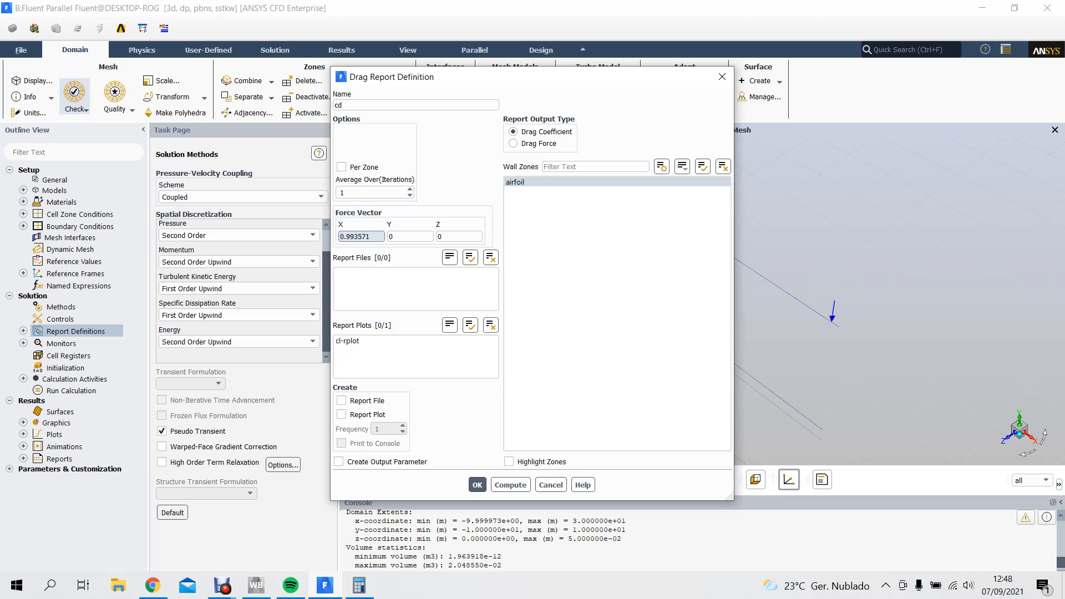
key("Tab")
key("BackSpace")
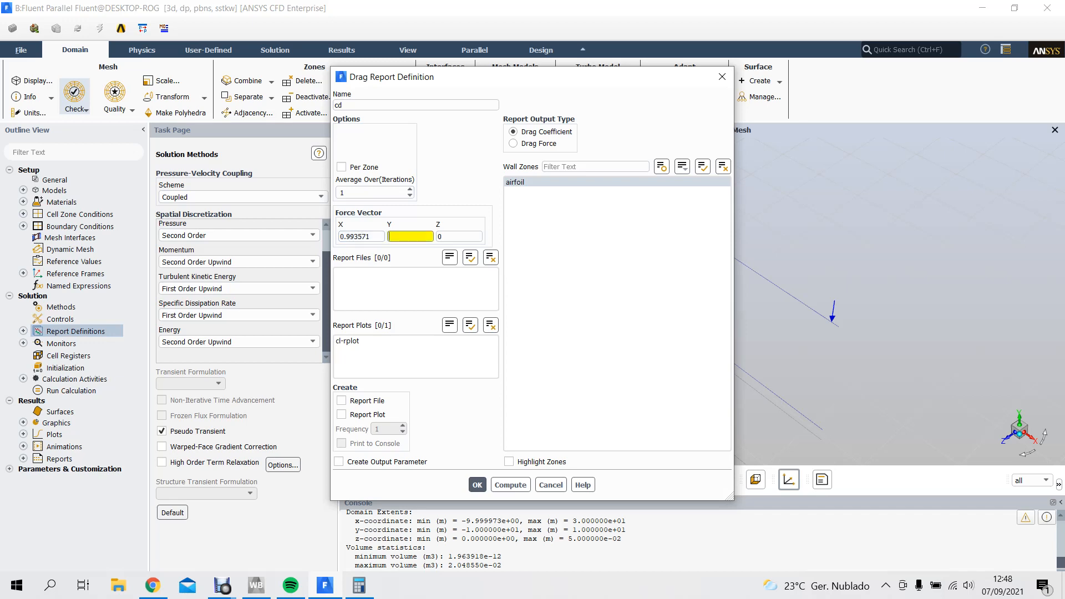
key("alt+Tab")
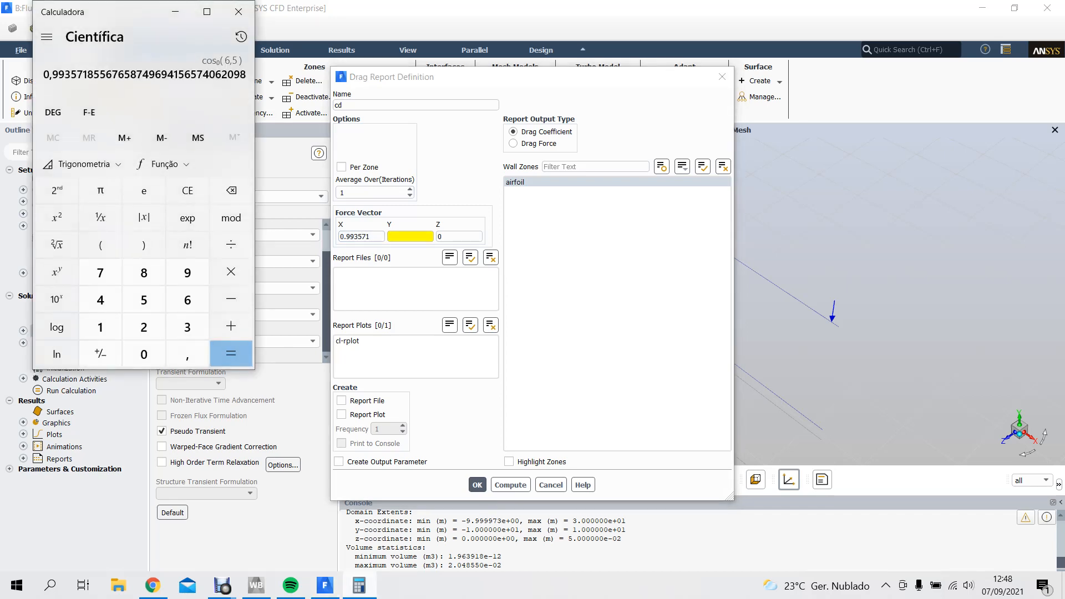
type("6,5")
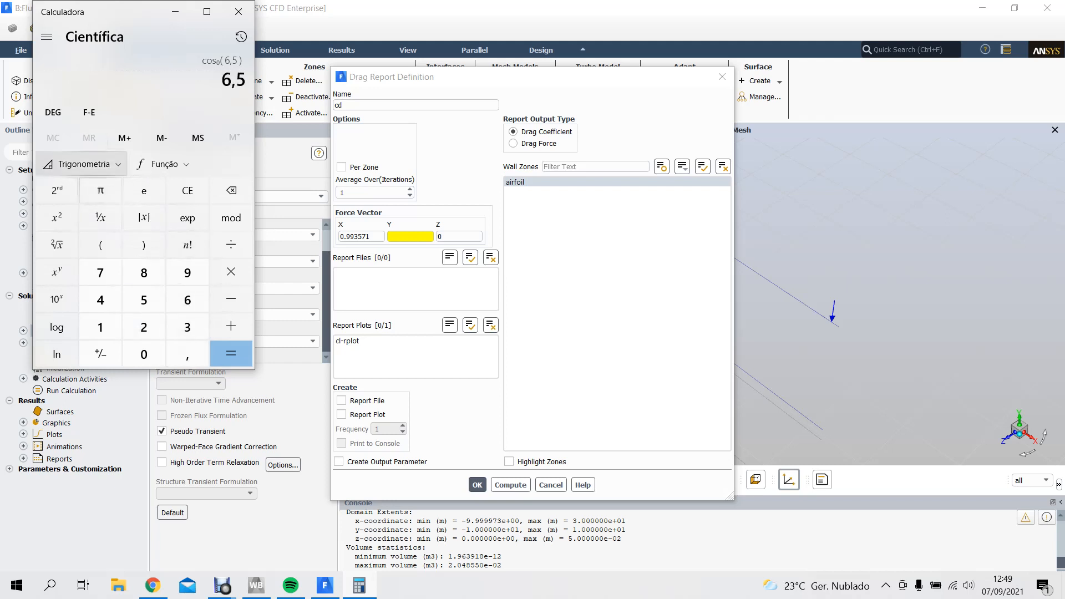
left_click(83, 164)
left_click(103, 195)
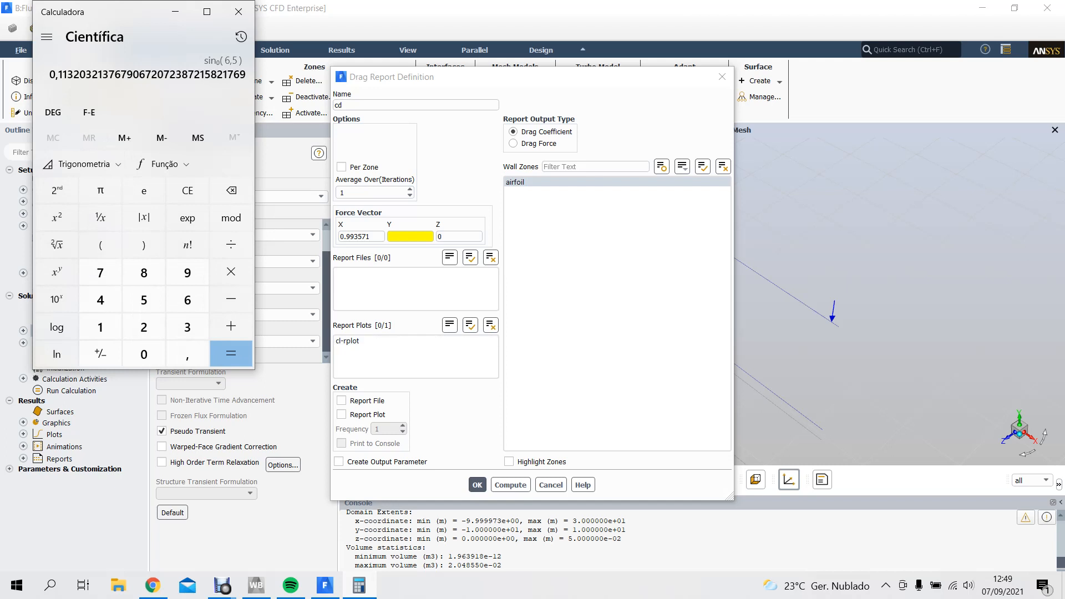
key("alt+Tab")
type("0.113203")
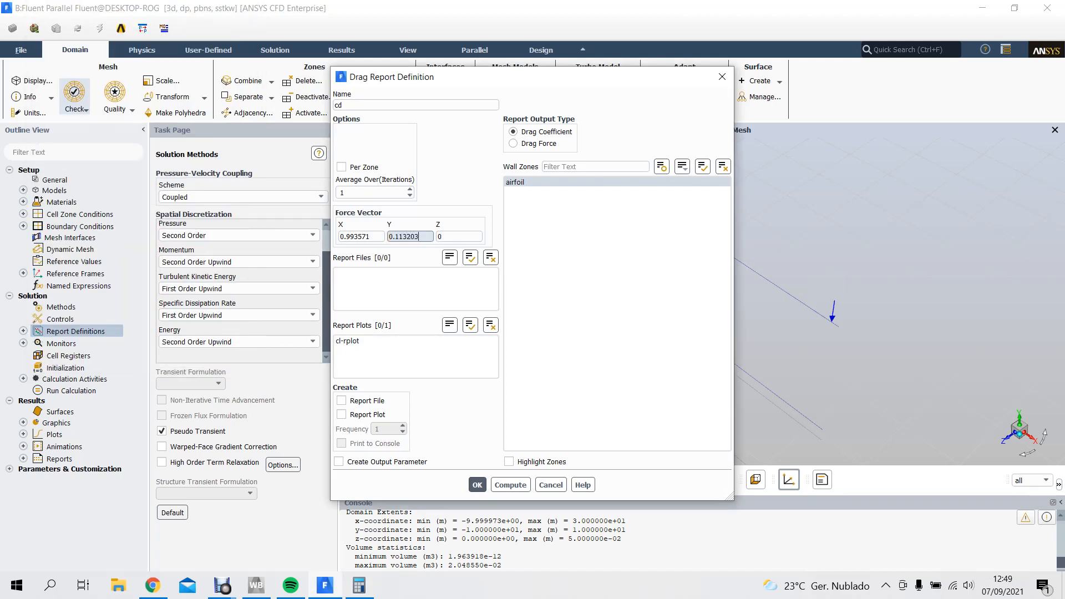
- Enable the report plot and console printing for the cd drag report and confirm the definition
left_click(342, 414)
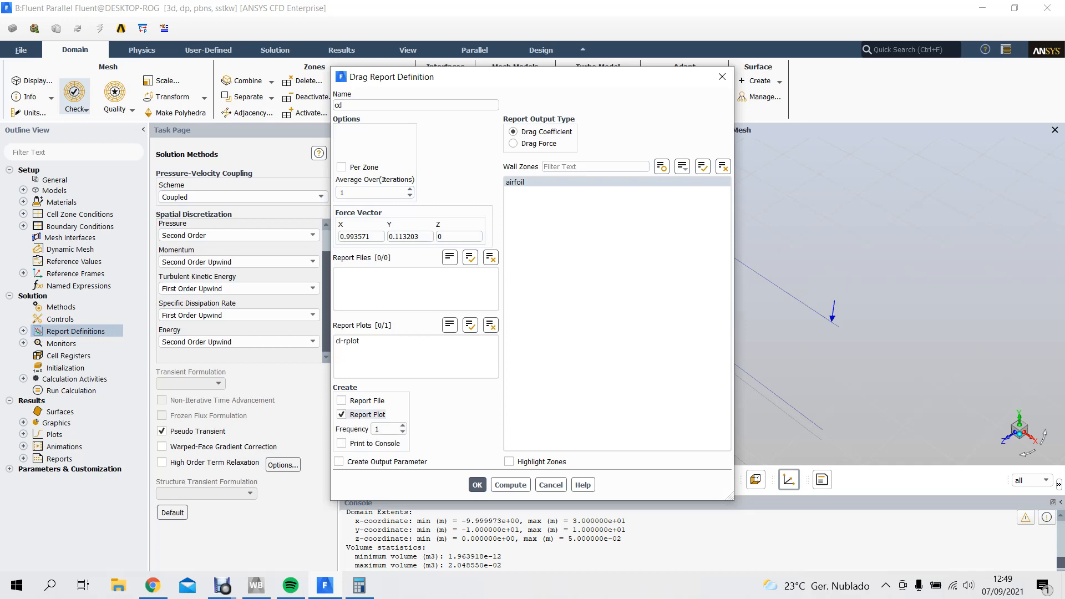
left_click(342, 443)
left_click(477, 485)
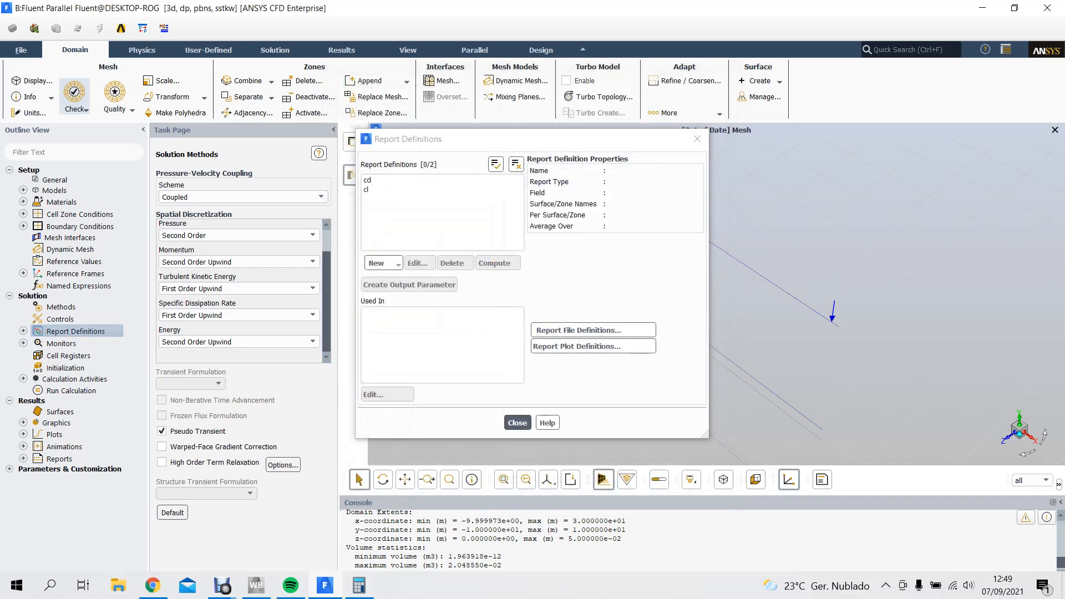
- Reopen the cl lift report definition to review its force vector and plot settings, and close the report definitions
left_click(419, 263)
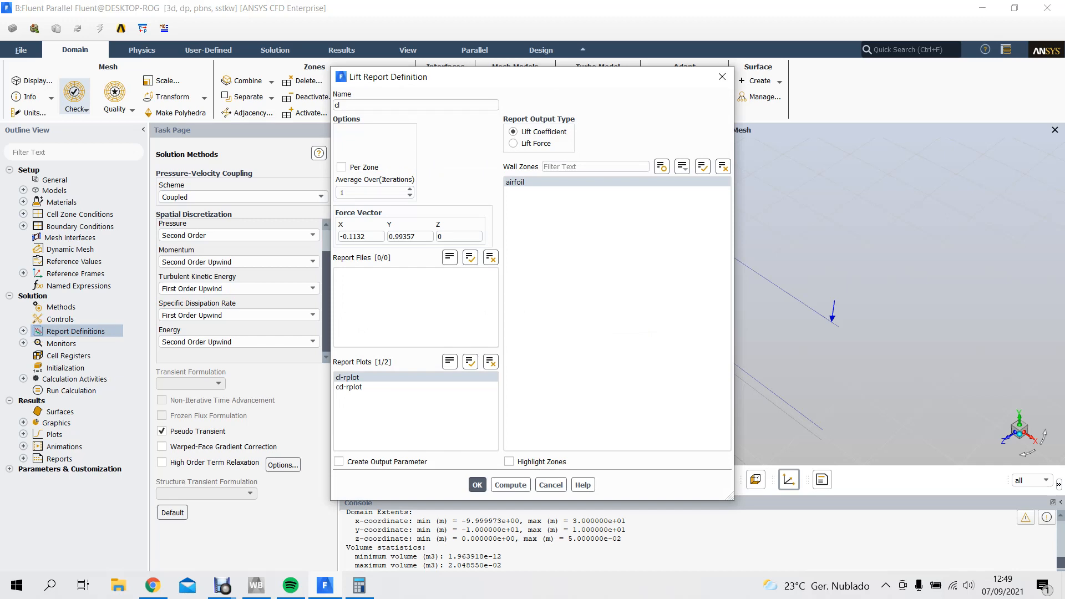
left_click(477, 485)
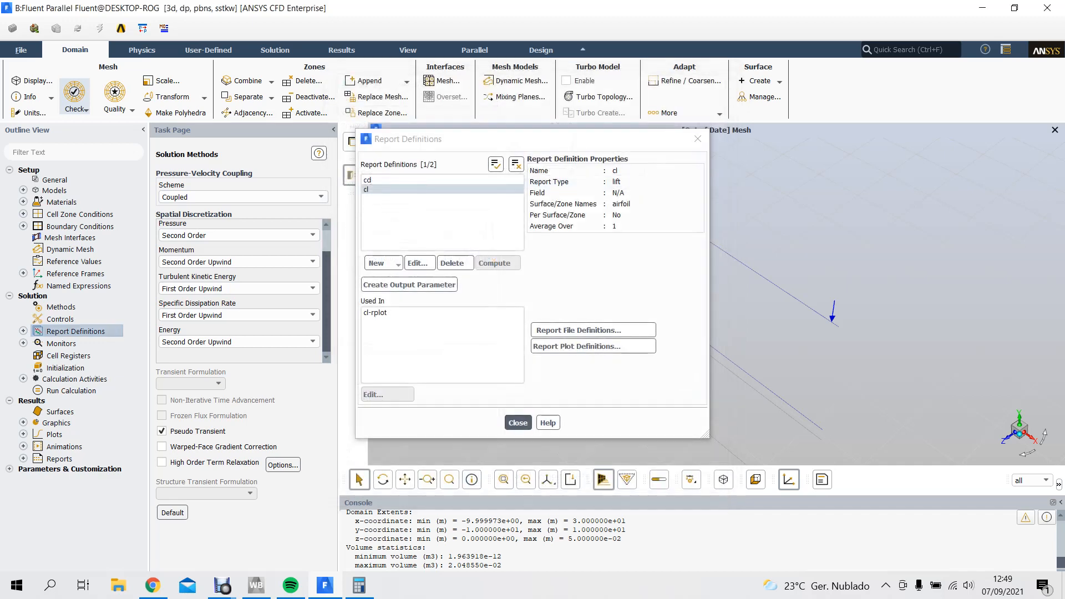
left_click(518, 423)
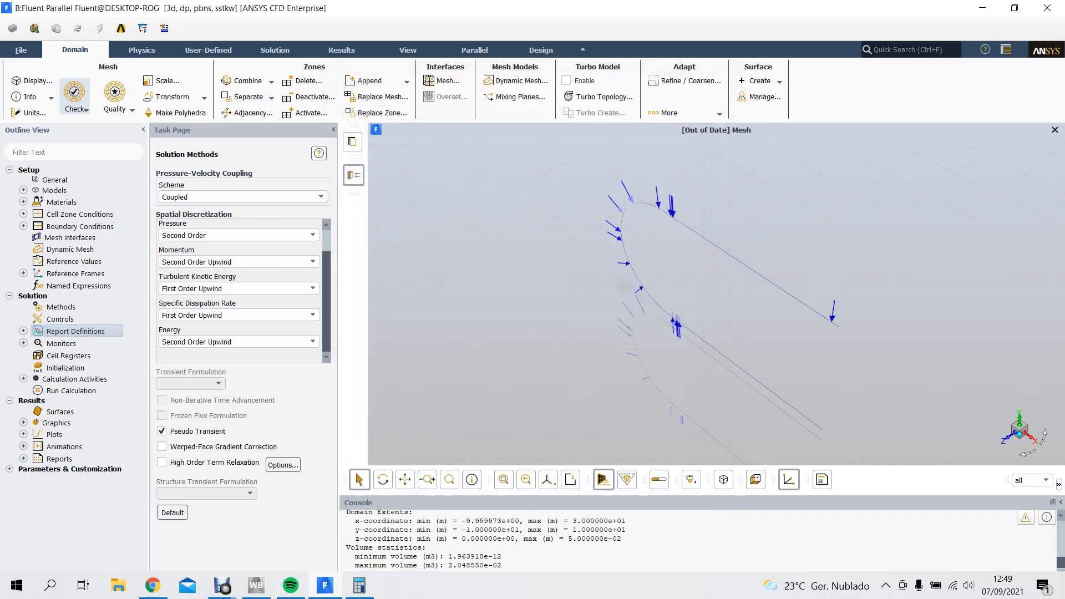
- In the residual monitors, copy the energy criterion of 1e-06 to the continuity, x-velocity, y-velocity and z-velocity absolute criteria
left_click(23, 343)
double_click(73, 356)
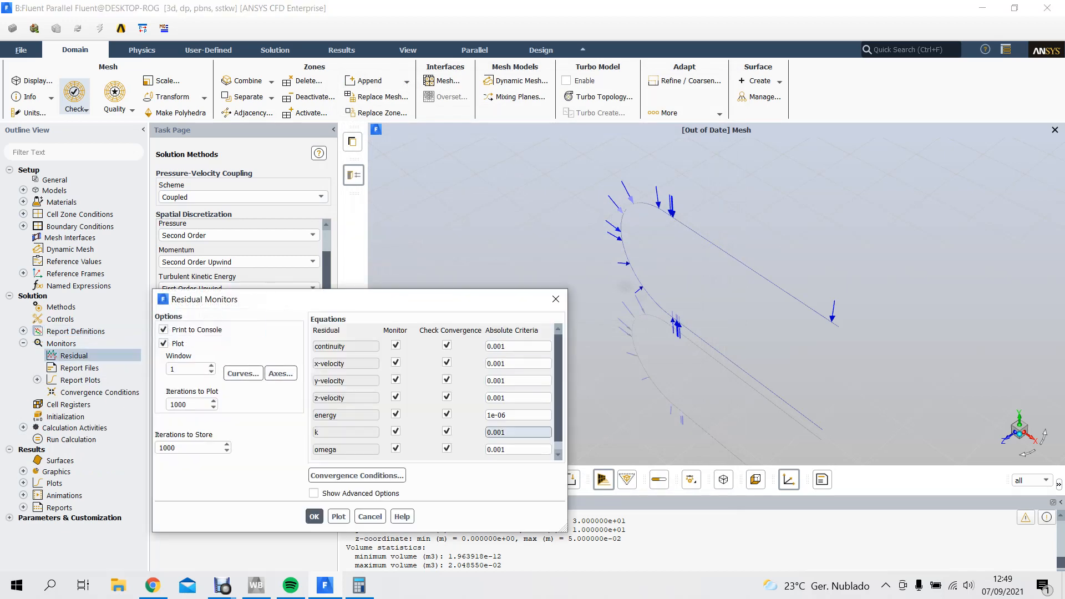
left_click_drag(510, 415, 480, 416)
key("ctrl+c")
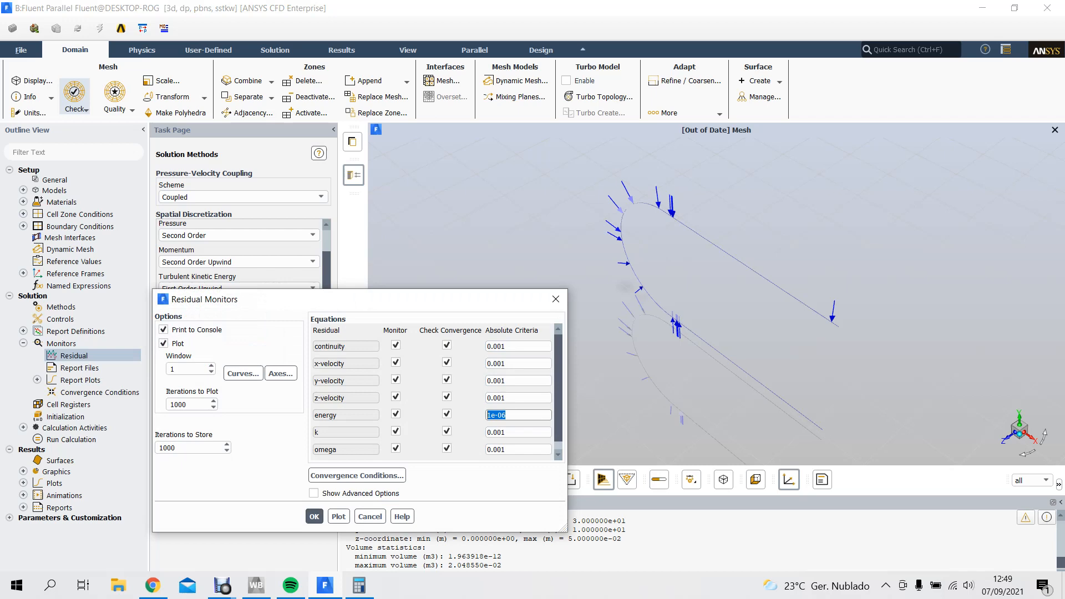
left_click(502, 347)
left_click_drag(501, 347, 482, 399)
key("ctrl+v")
key("ctrl+v")
key("ctrl+v")
key("ctrl+v")
- Set the k and omega absolute residual criteria to 1e-06 and apply the residual monitor settings
left_click_drag(510, 432, 482, 450)
key("ctrl+v")
left_click(509, 450)
key("ctrl+v")
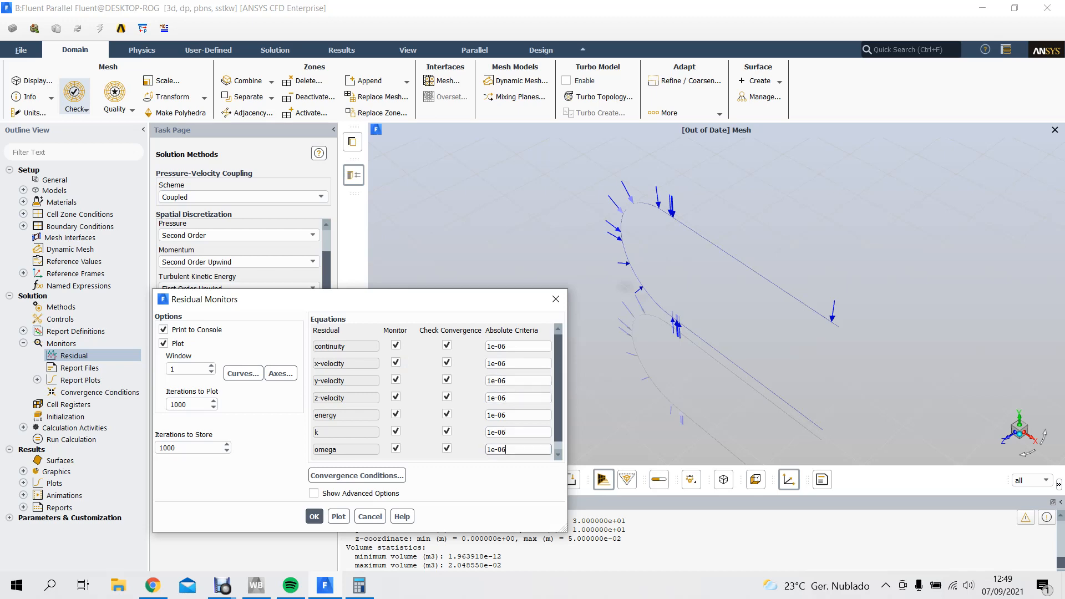
scroll(558, 416, "down", 1)
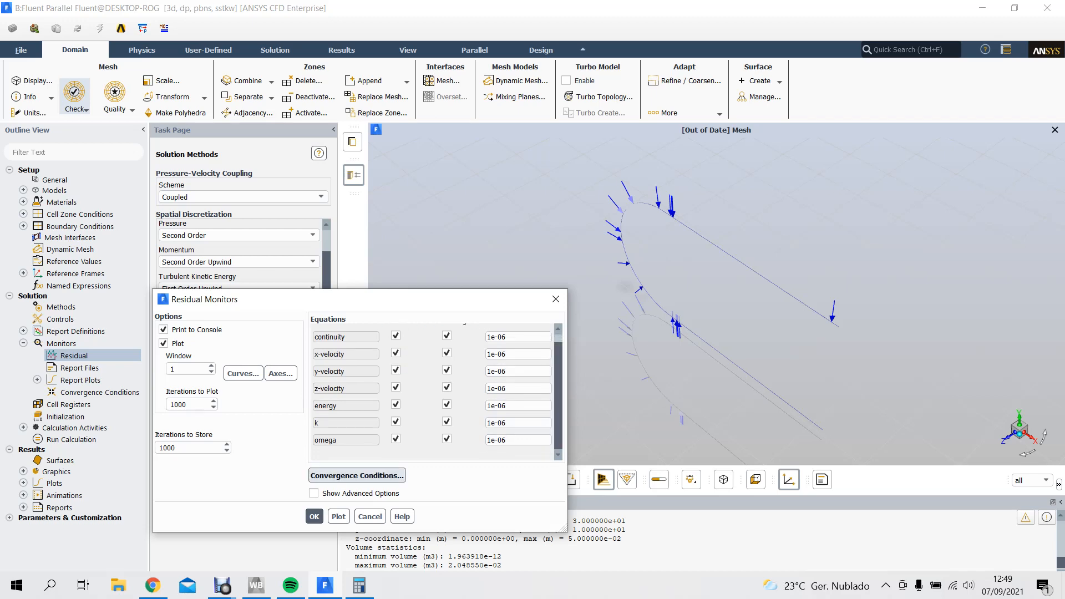
left_click(314, 516)
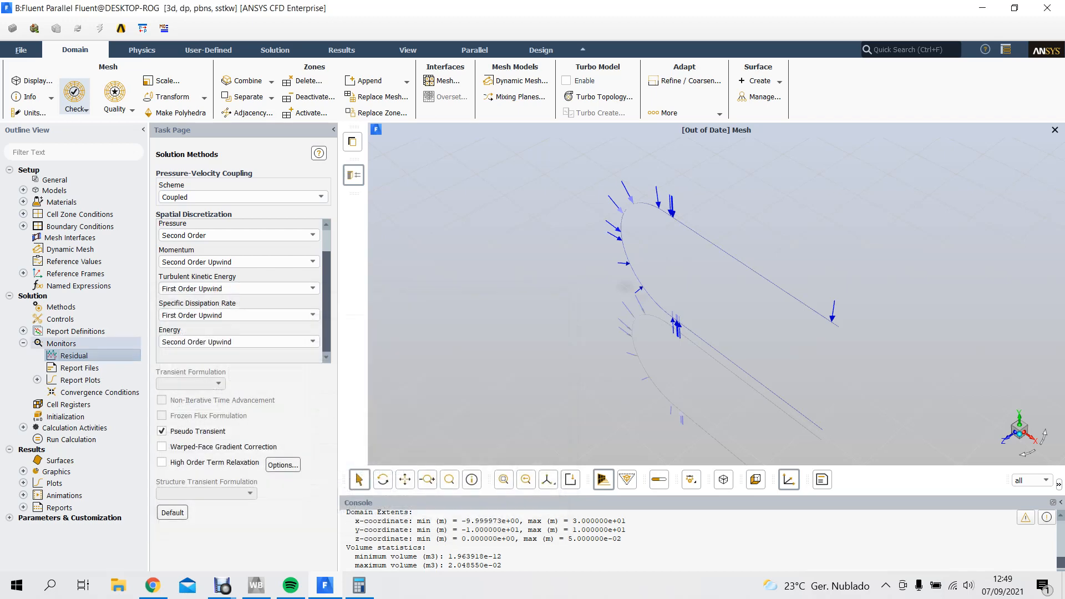
left_click(23, 343)
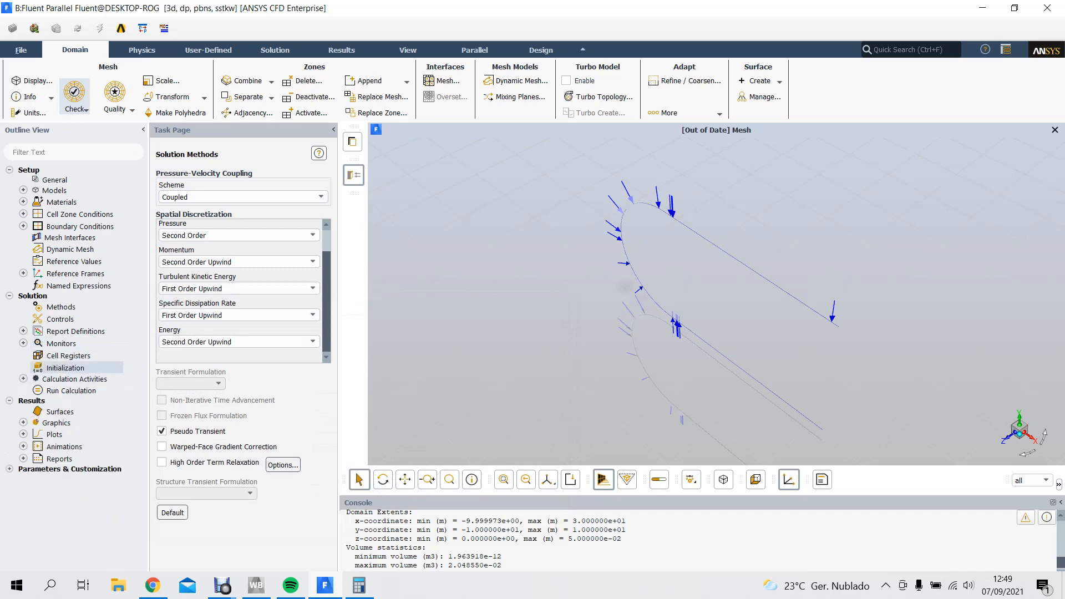
- Initialize the solution with standard initialization computed from the inlet, using the absolute reference frame
left_click(21, 50)
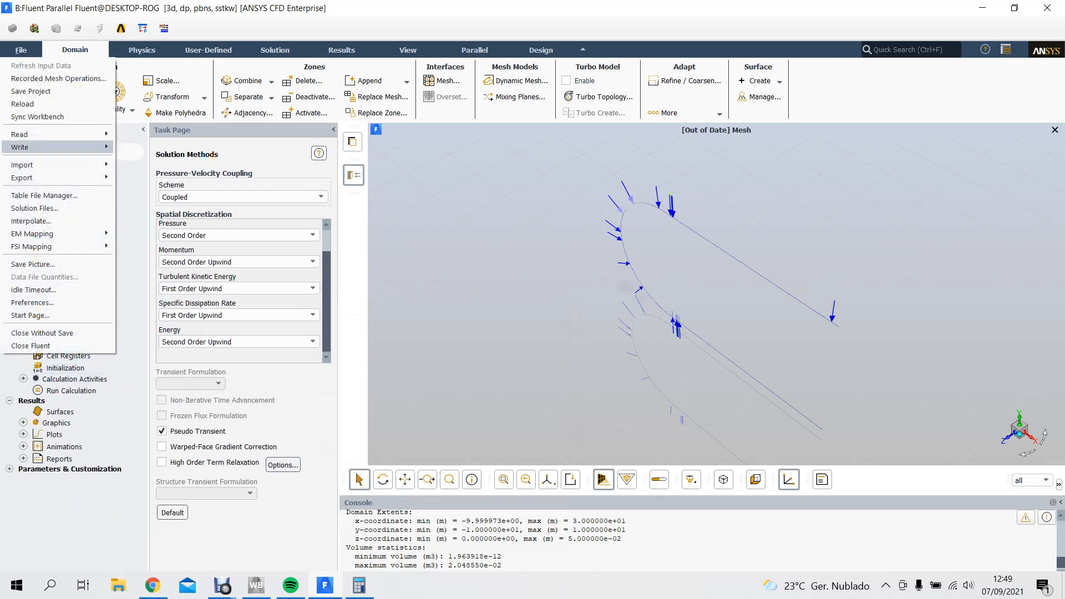
left_click(65, 368)
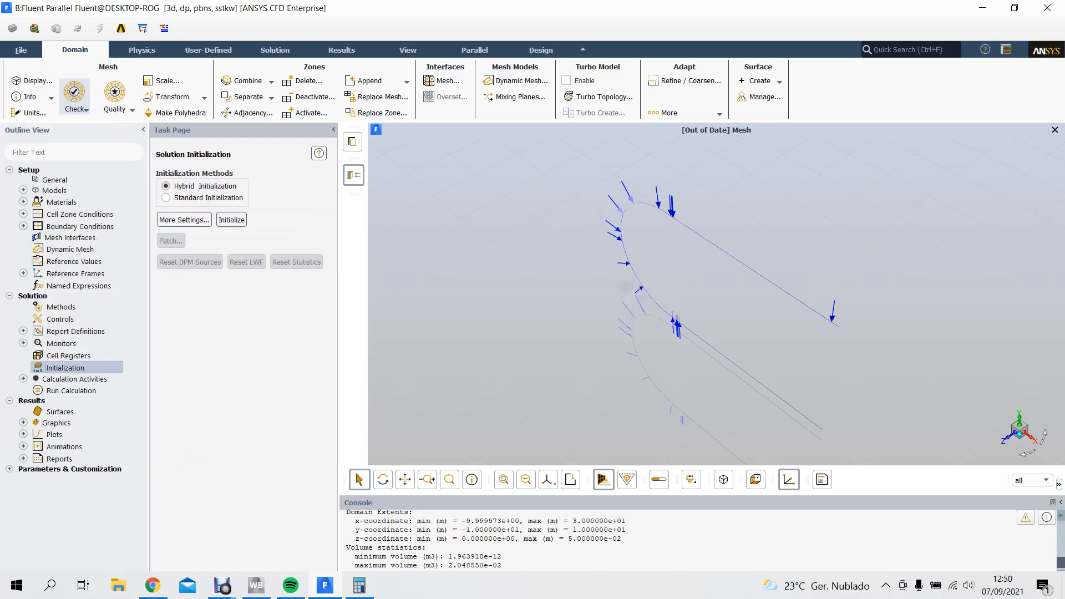
left_click(166, 198)
left_click(178, 223)
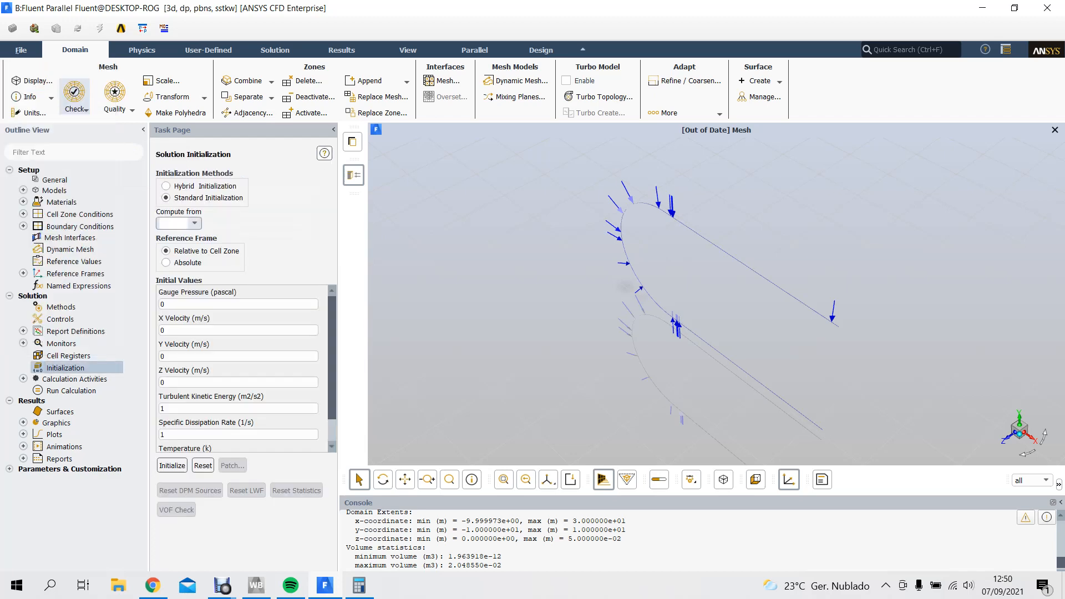
left_click(174, 253)
left_click(167, 263)
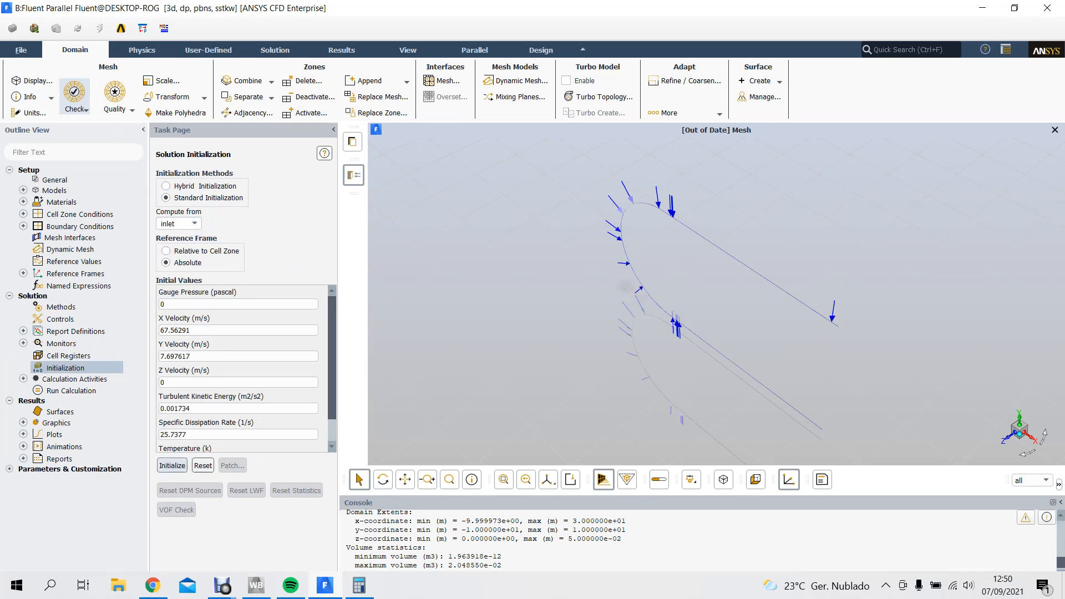
left_click(172, 466)
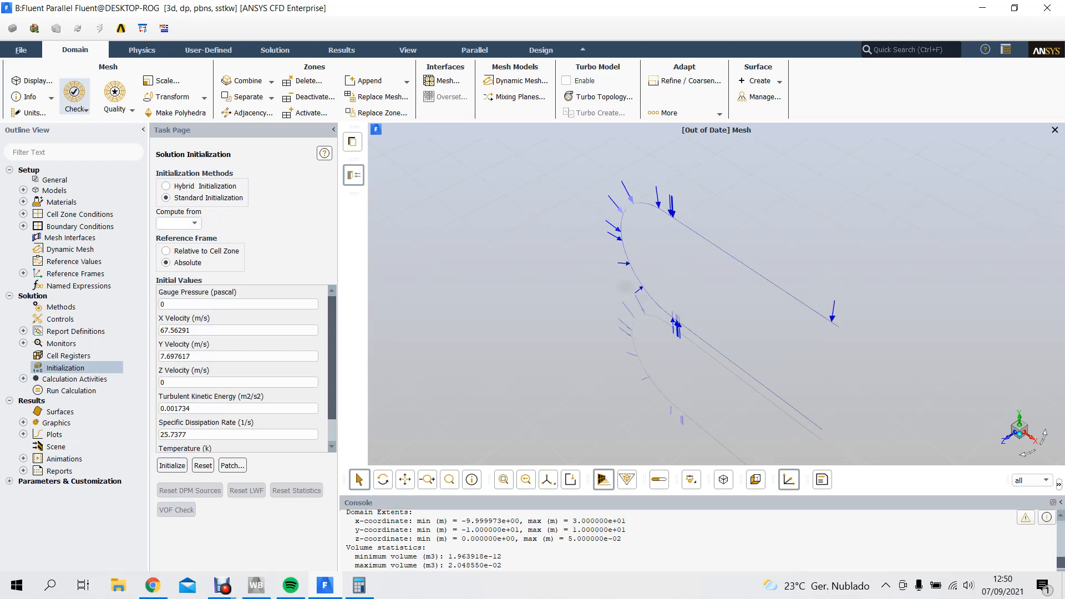
- Review the recorded mesh operations, print the incoming zones to the console, and decline reloading the setup
left_click(255, 585)
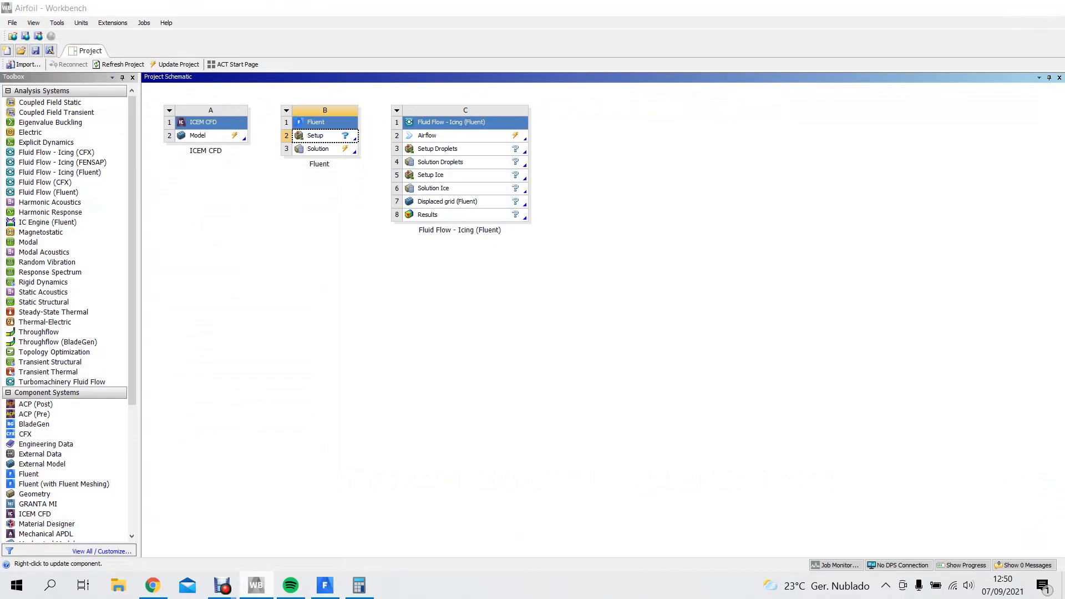
left_click(256, 585)
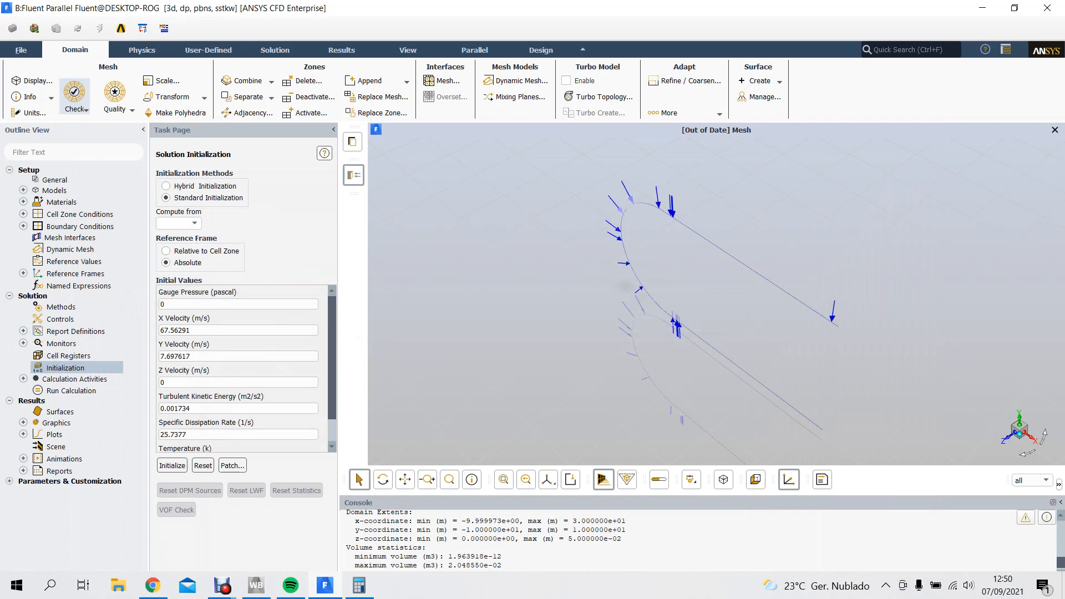
left_click(21, 50)
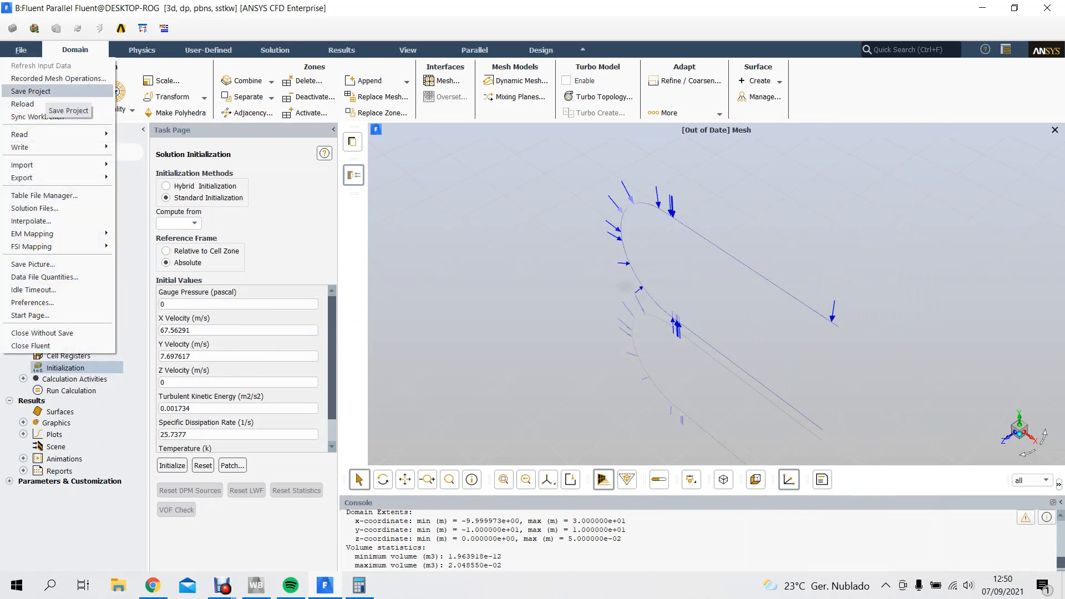
left_click(59, 78)
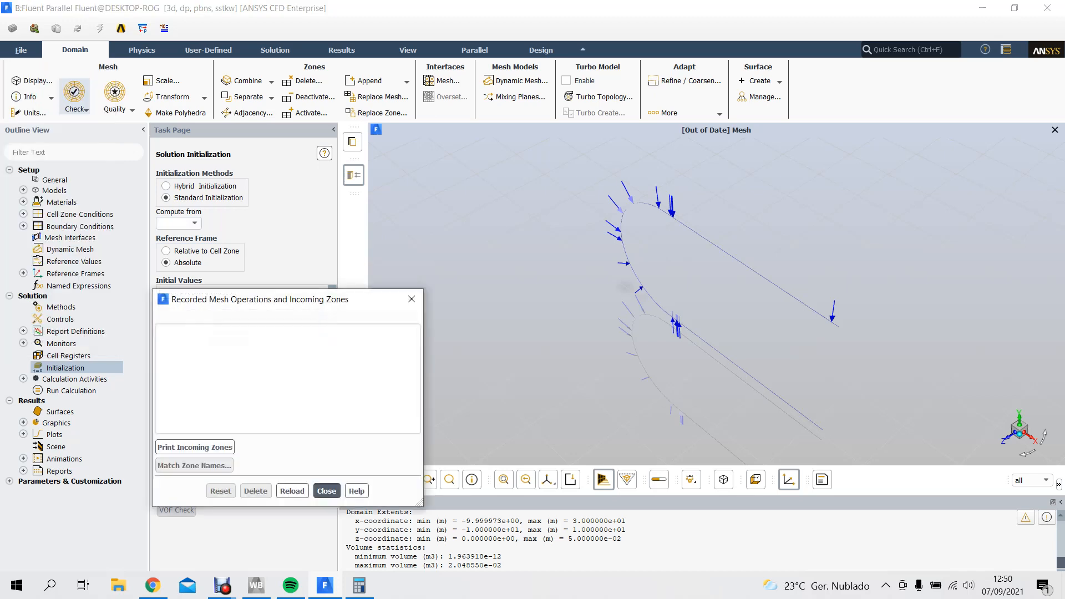
left_click(195, 447)
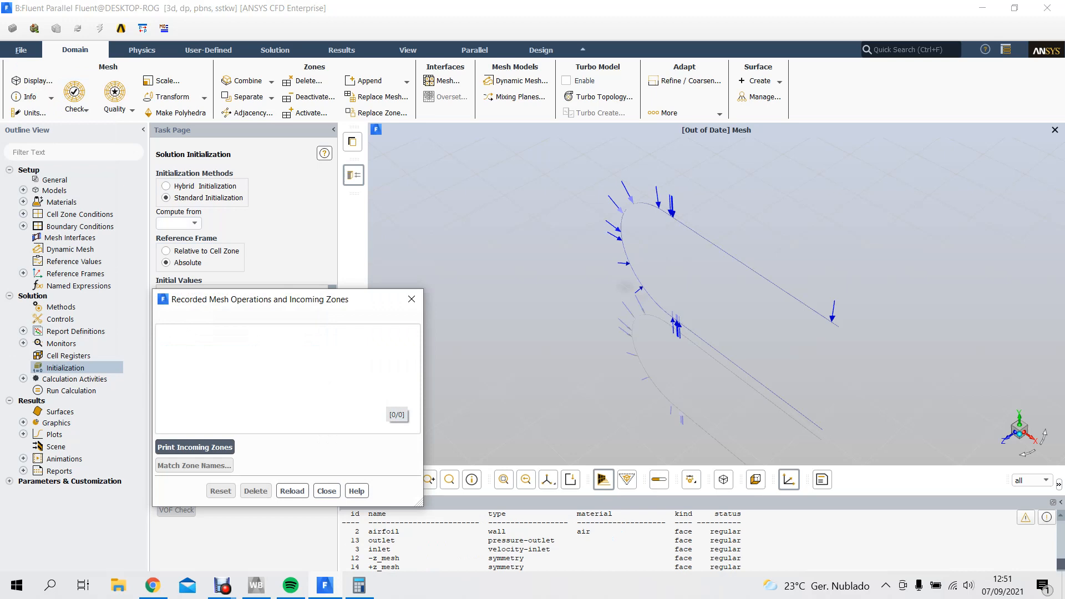
left_click(291, 491)
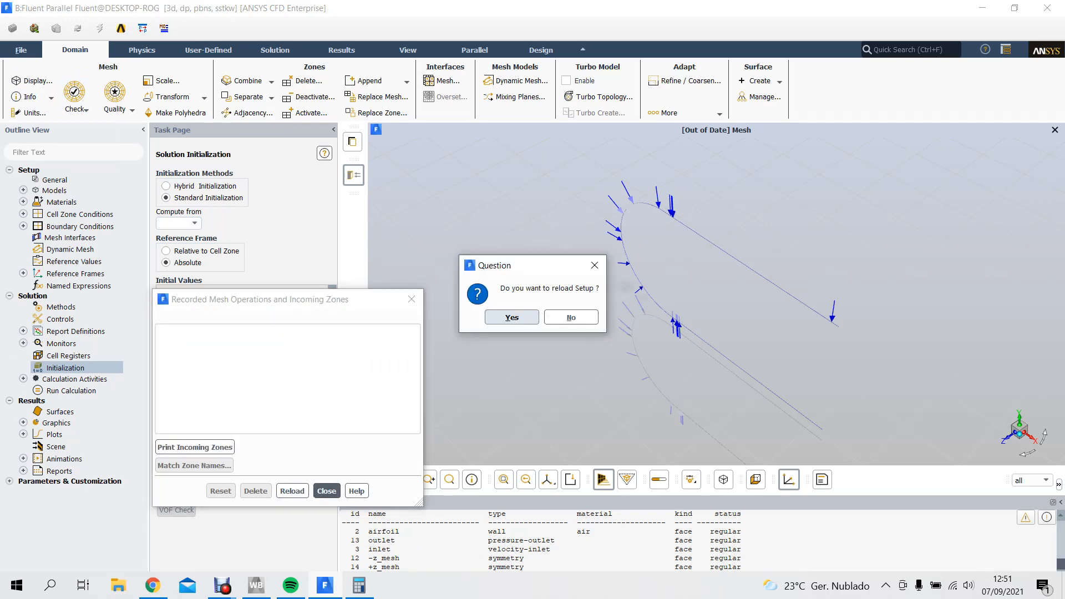
left_click(571, 317)
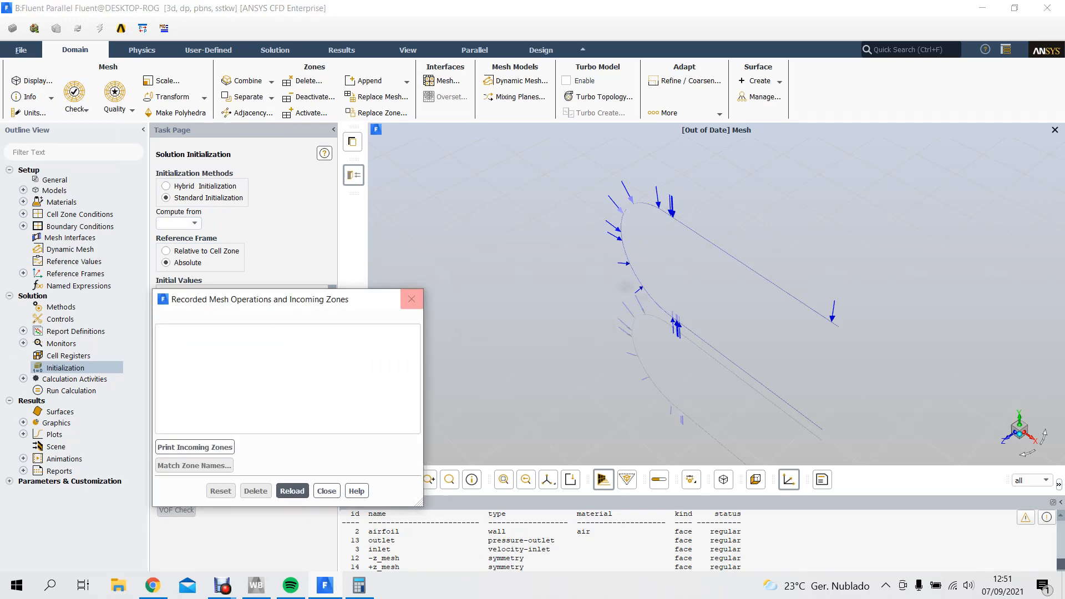
left_click(326, 491)
- Save the project and check the Fluent system's cells in the Workbench schematic
left_click(21, 50)
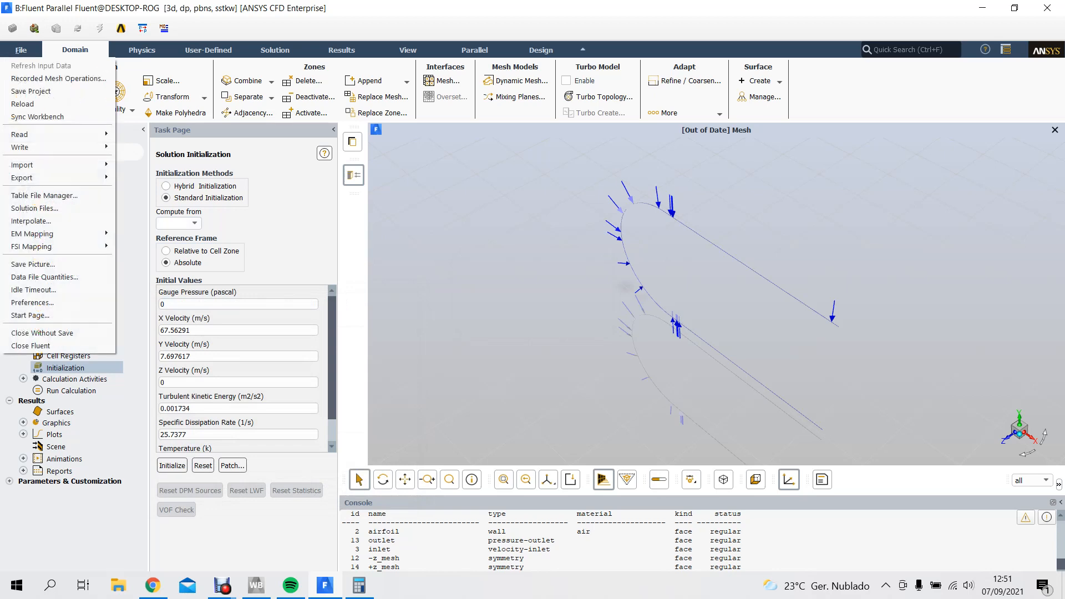
left_click(32, 91)
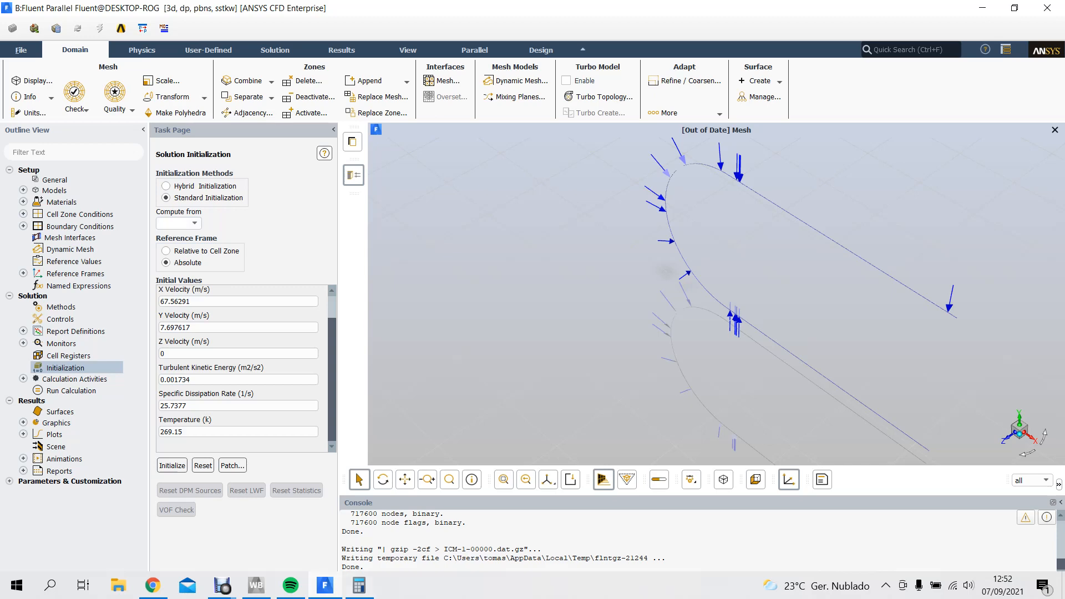
left_click(257, 586)
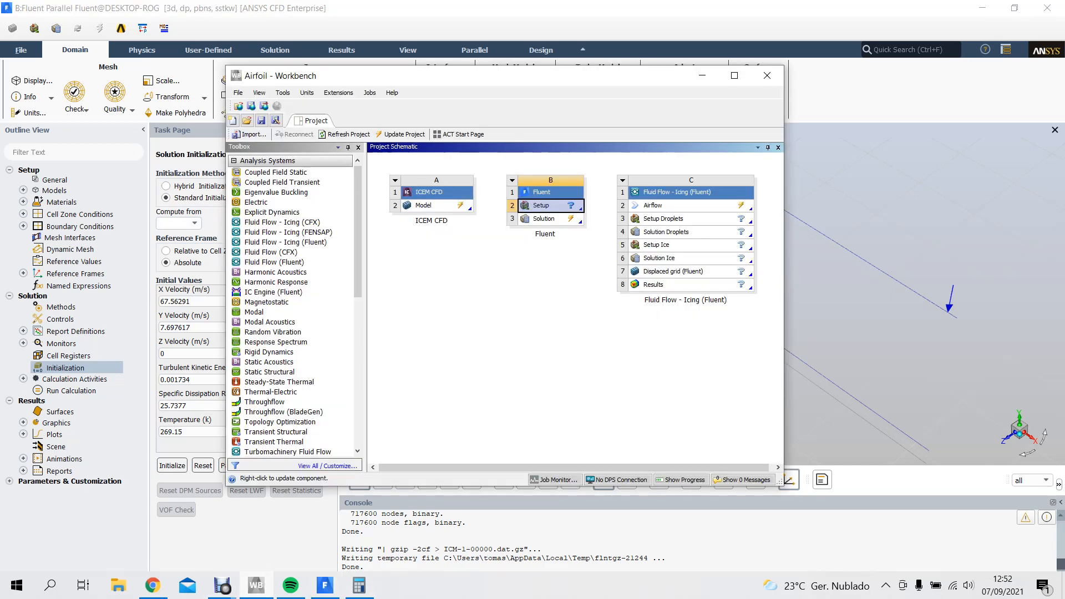
left_click(560, 338)
key("alt+Tab")
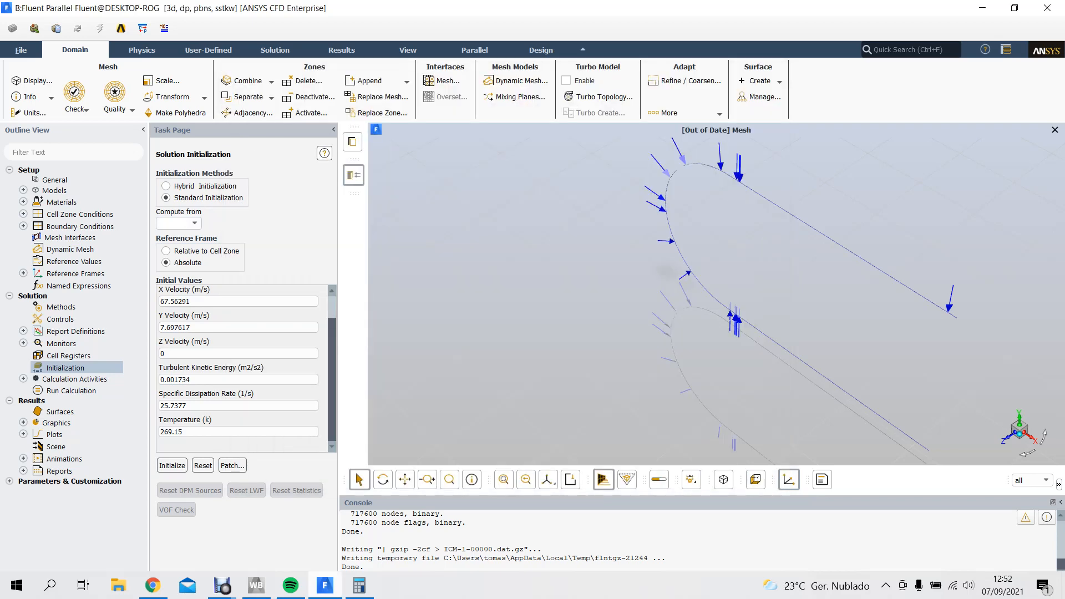
- Reload the input data for the Setup cell, discarding the current changes in the editor
left_click(21, 50)
left_click(38, 117)
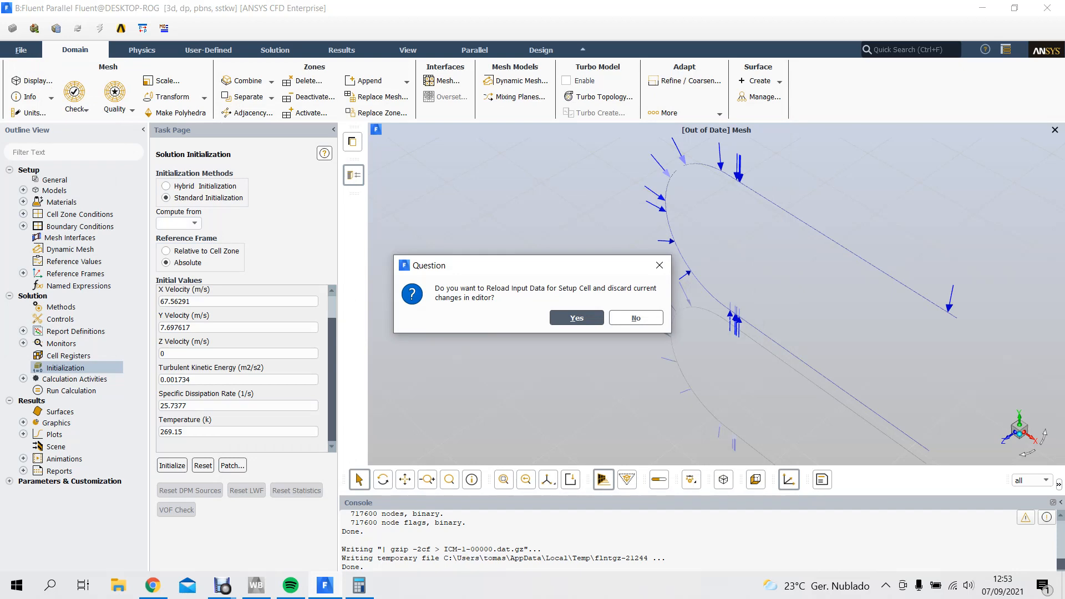
key("Return")
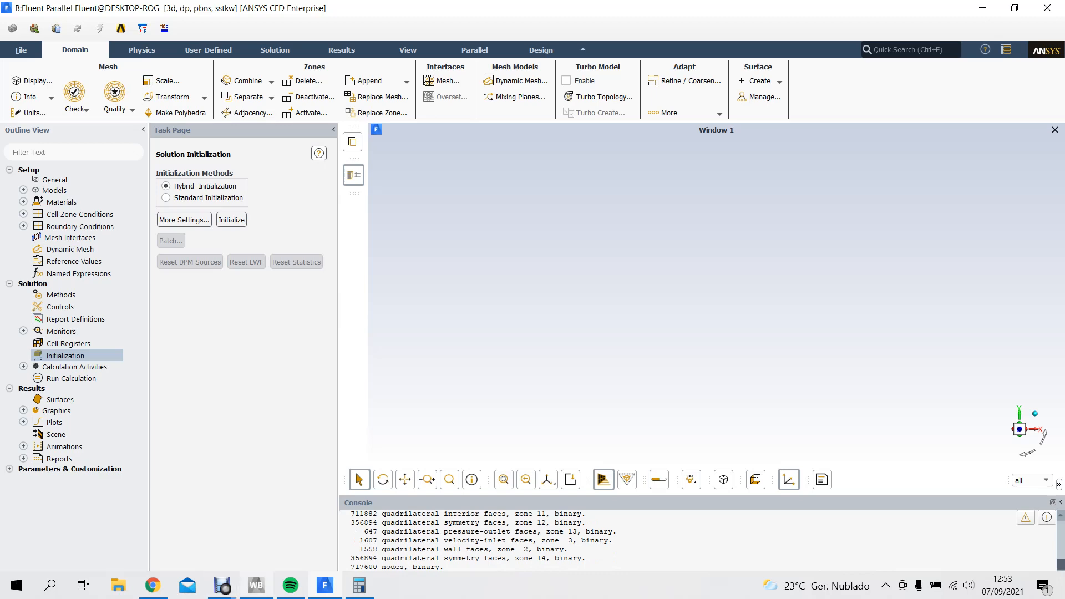
key("alt+Tab")
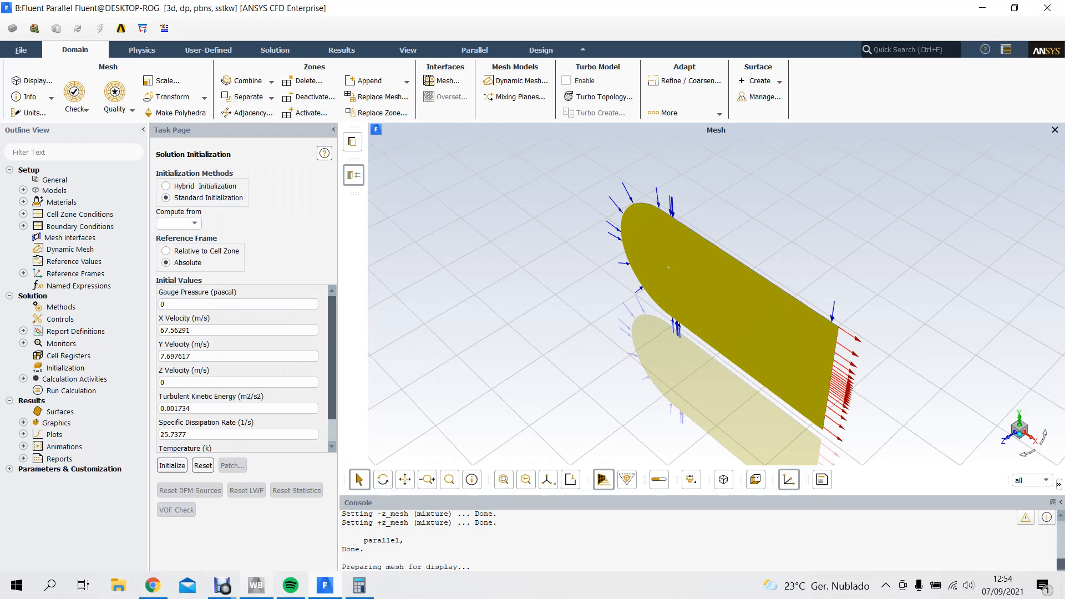
- Check the Workbench schematic, return to Fluent and quit the Fluent session
left_click(256, 585)
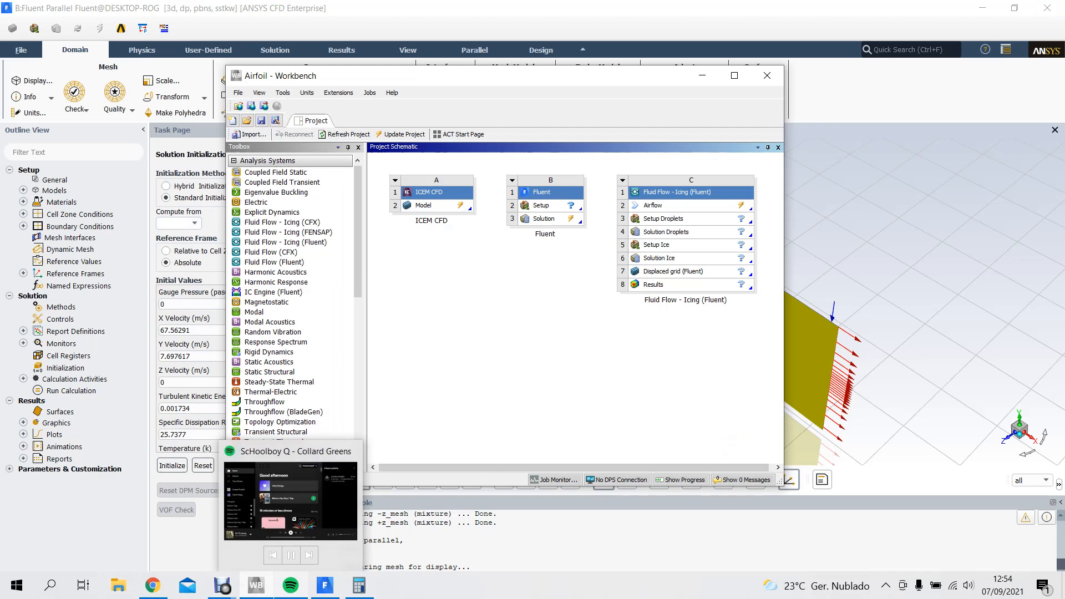
left_click(324, 585)
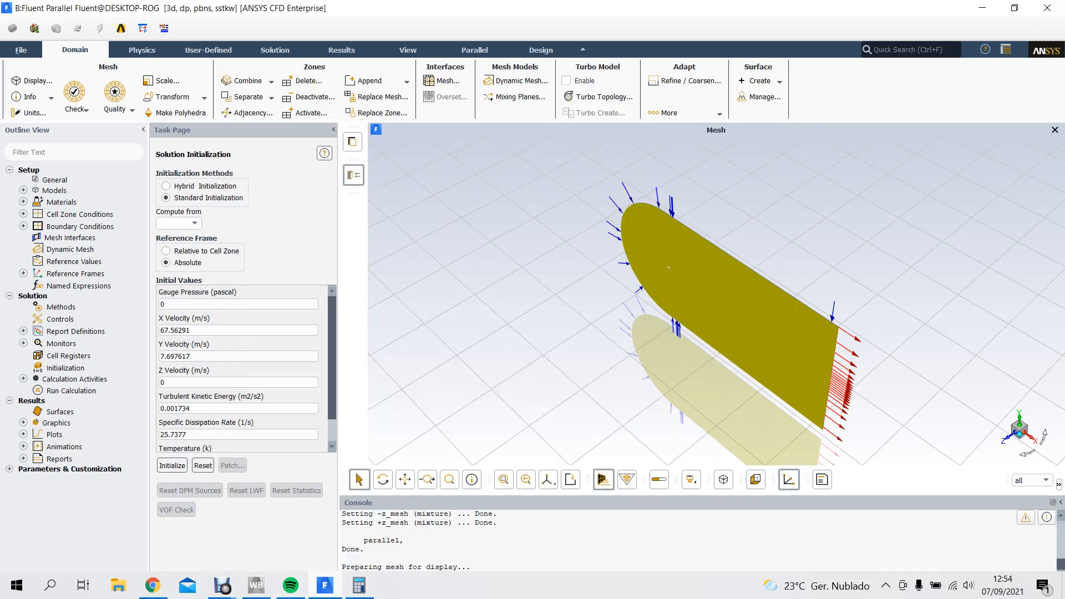
left_click(1048, 8)
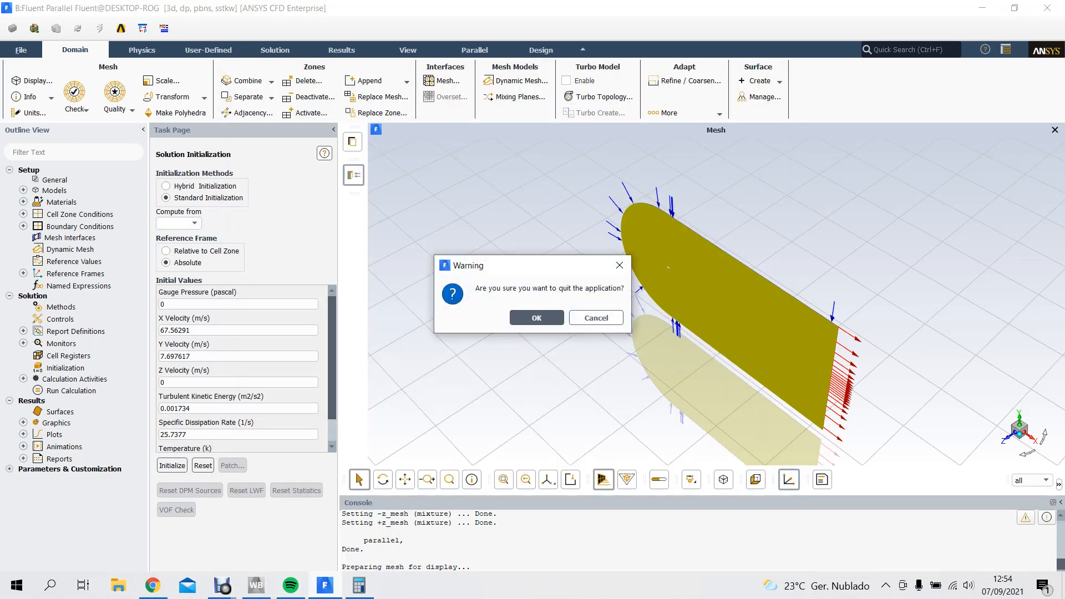
key("Return")
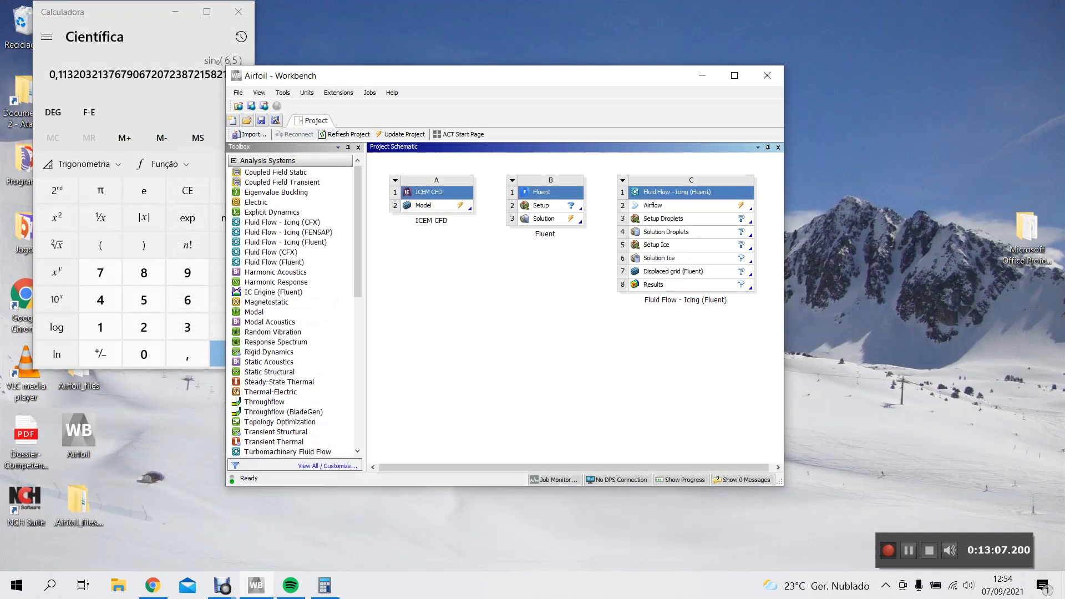
- Launch Fluent from the Solution cell of the Fluent system in Workbench and dismiss the Key Behavioral Changes notice
right_click(552, 206)
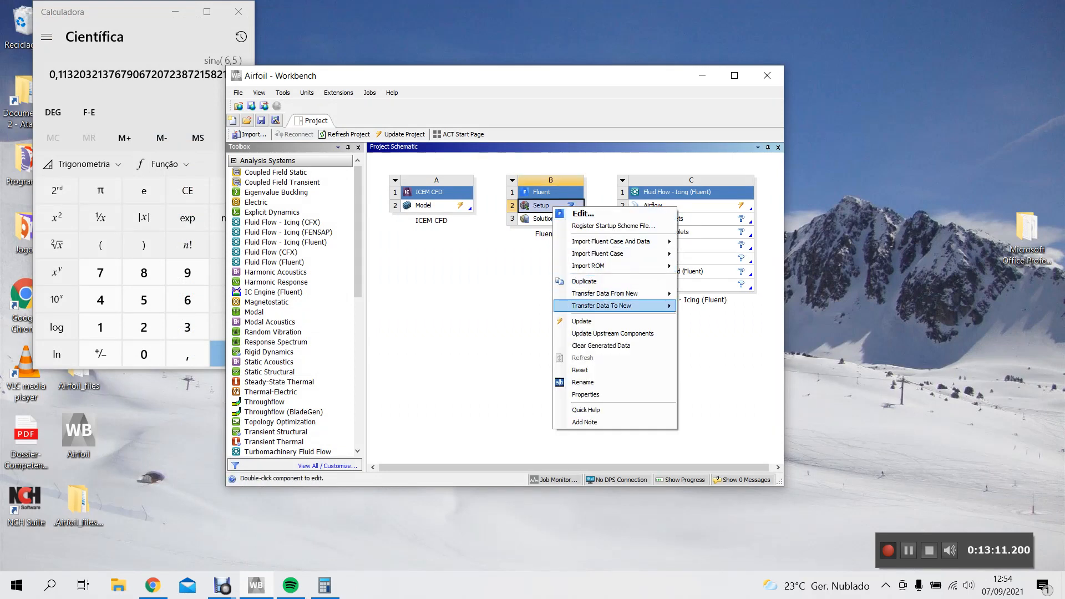
left_click(522, 344)
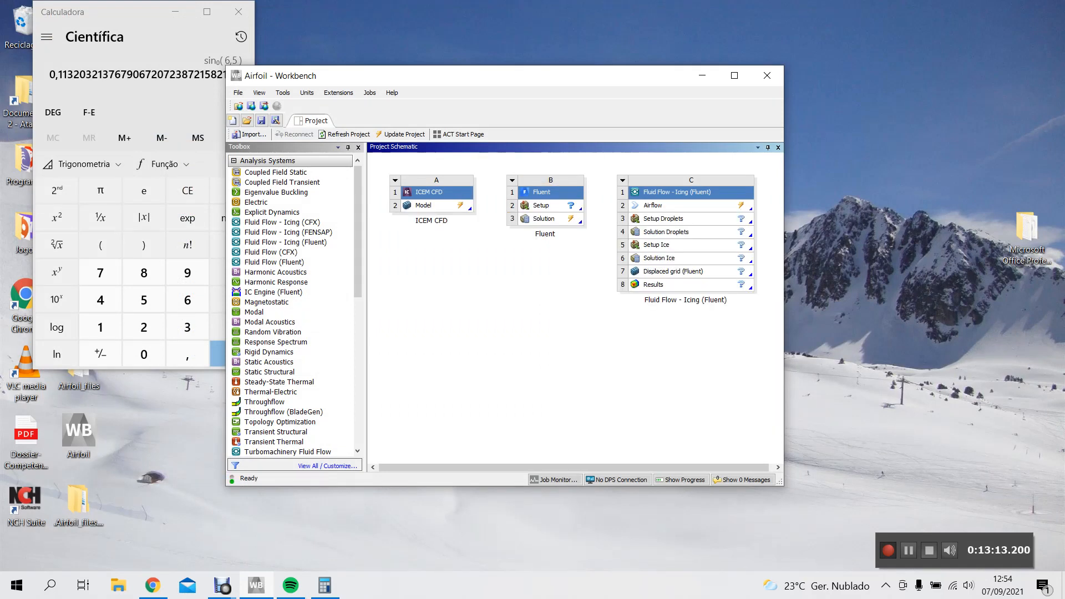
right_click(550, 219)
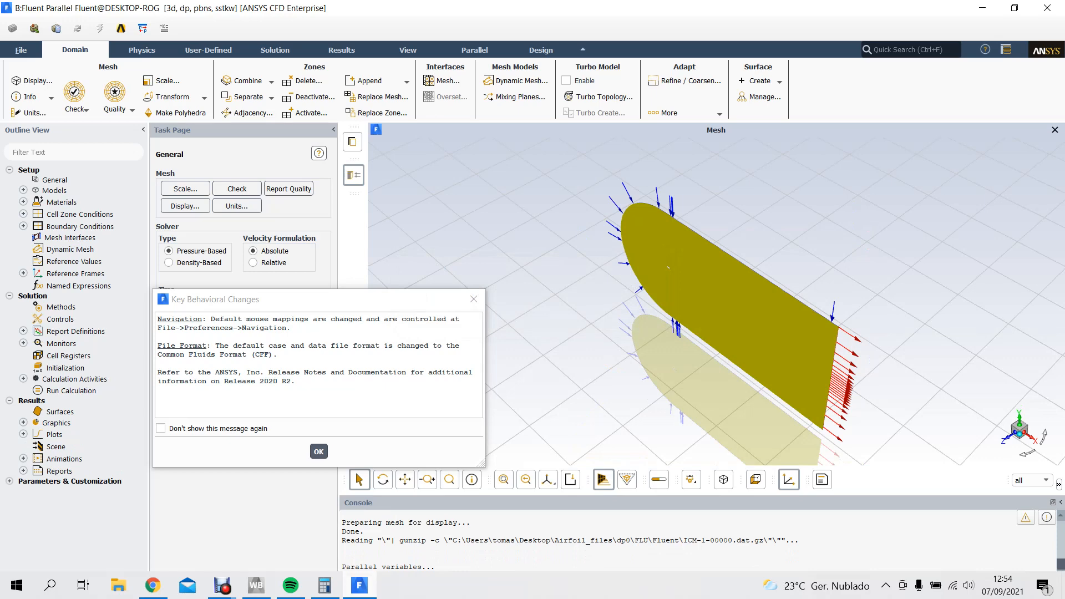
left_click(319, 451)
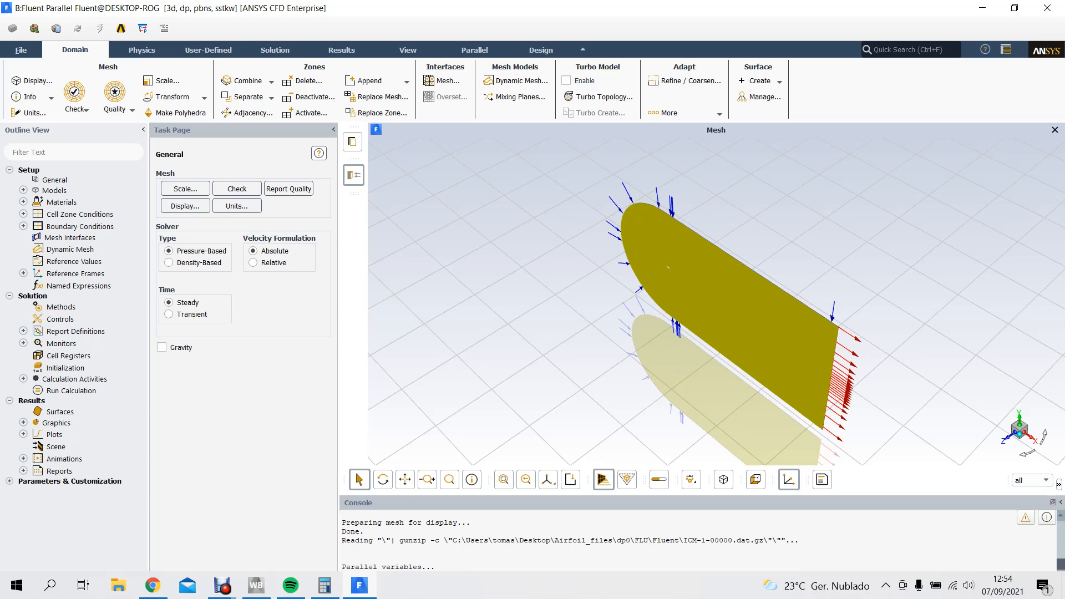
left_click(256, 585)
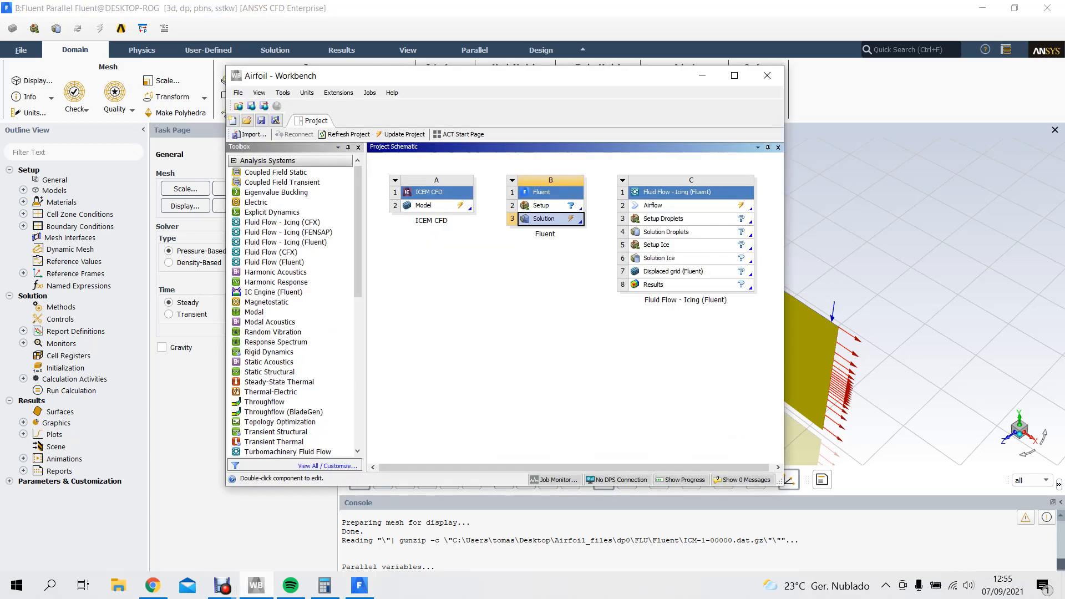
left_click(360, 585)
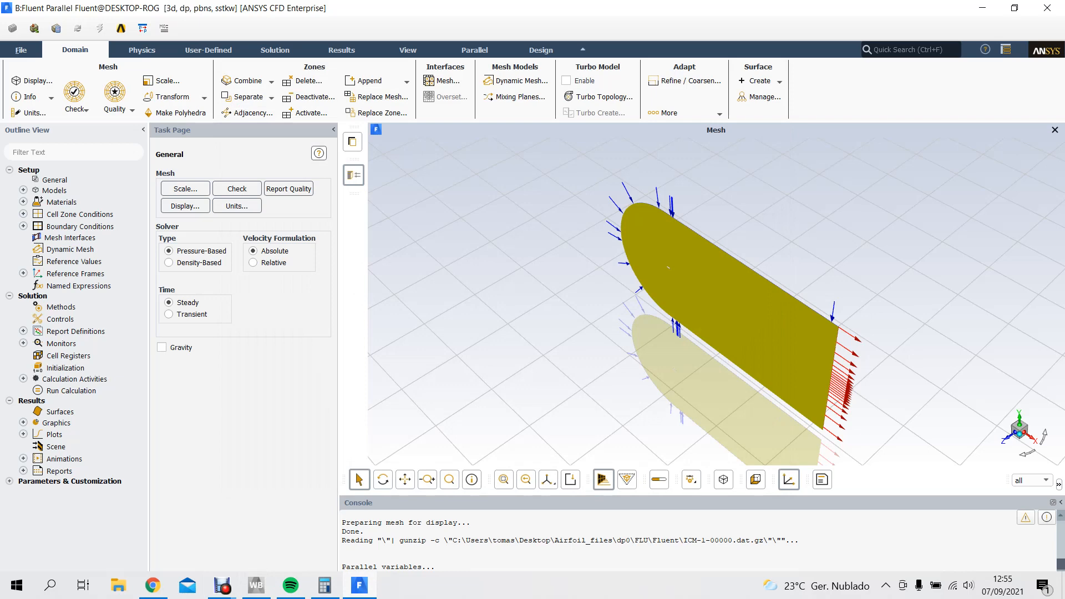
mouse_move(222, 585)
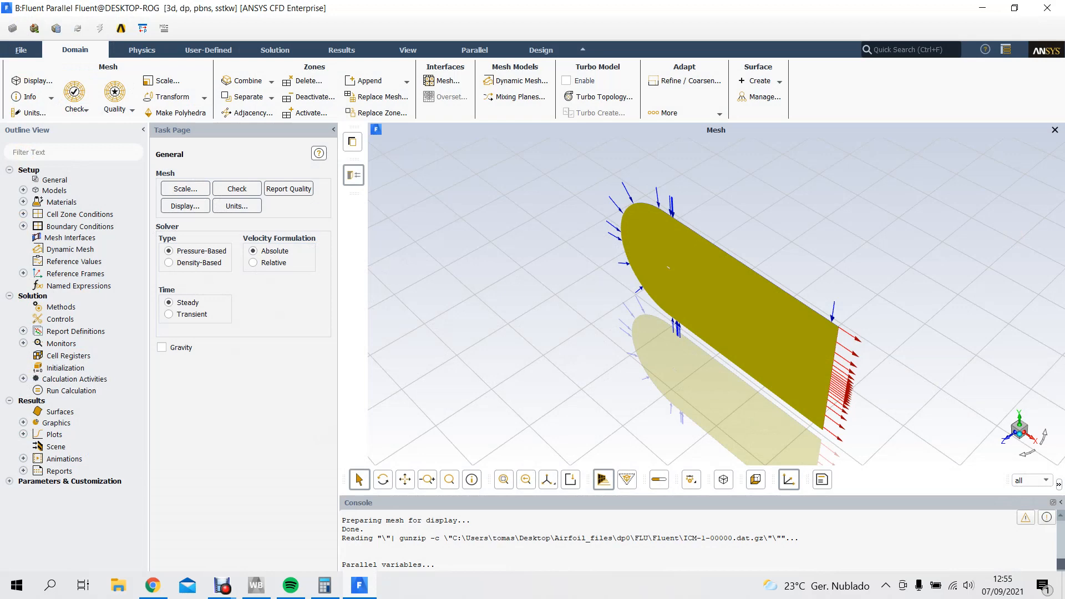
left_click(257, 585)
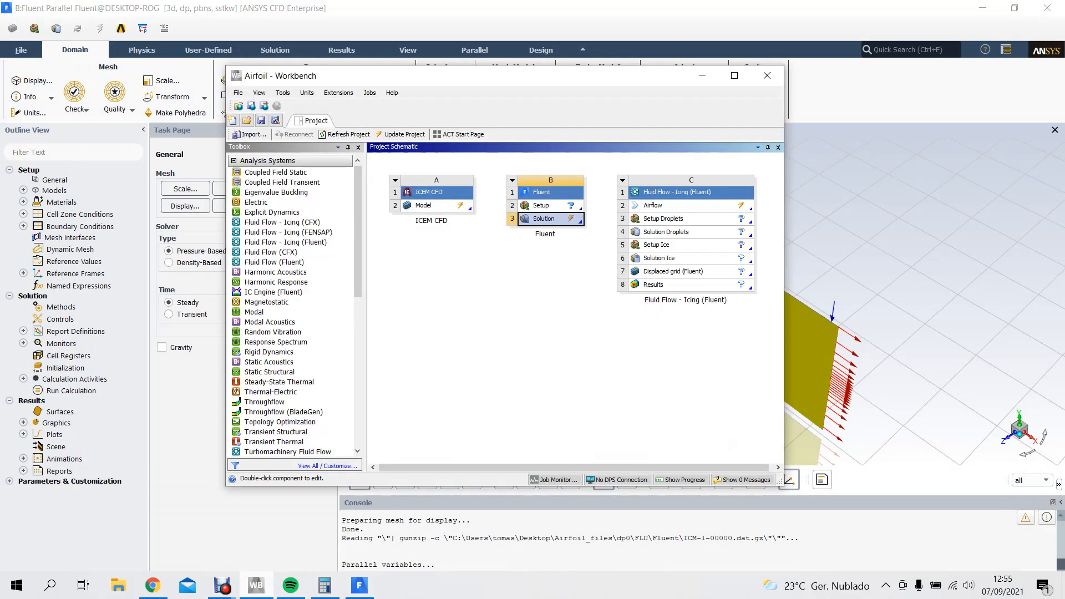
left_click(359, 586)
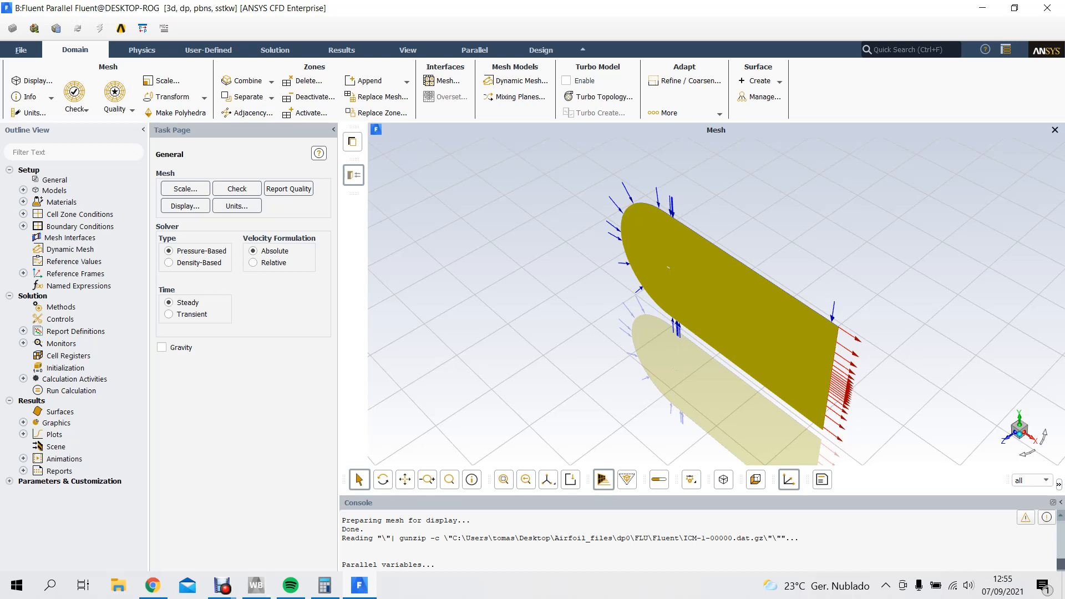
- Initialize the solution using standard initialization with values computed from the inlet, and check the Fluent cells in Workbench
double_click(71, 390)
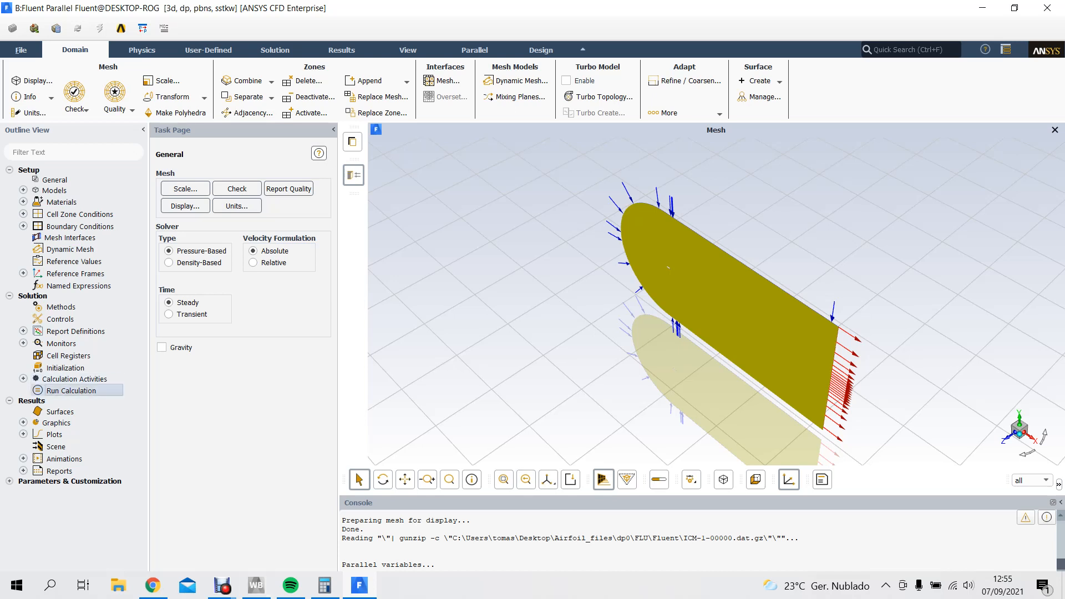
double_click(66, 368)
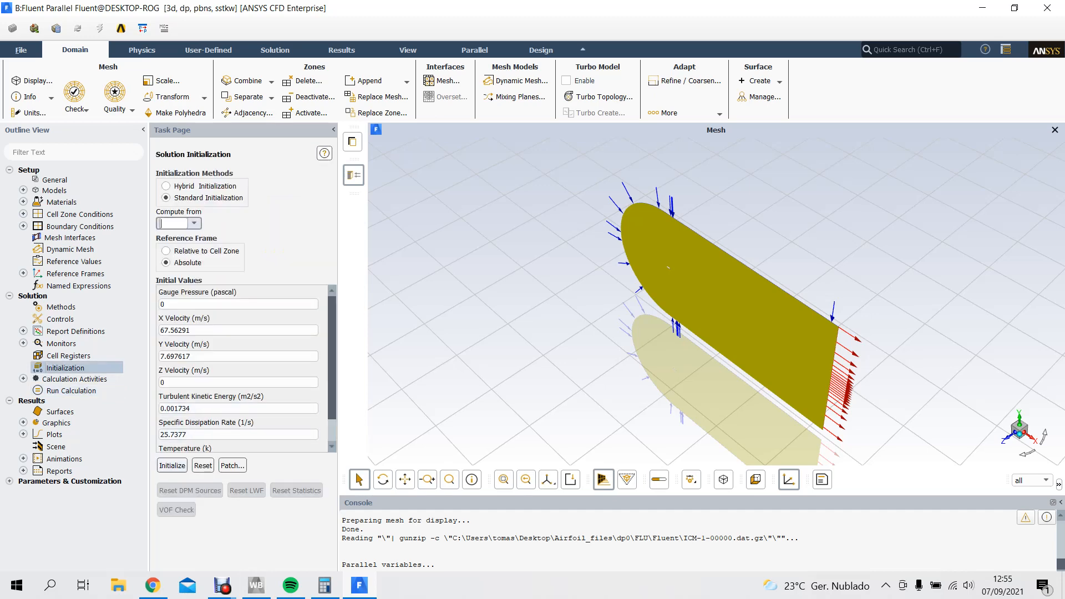
left_click(194, 223)
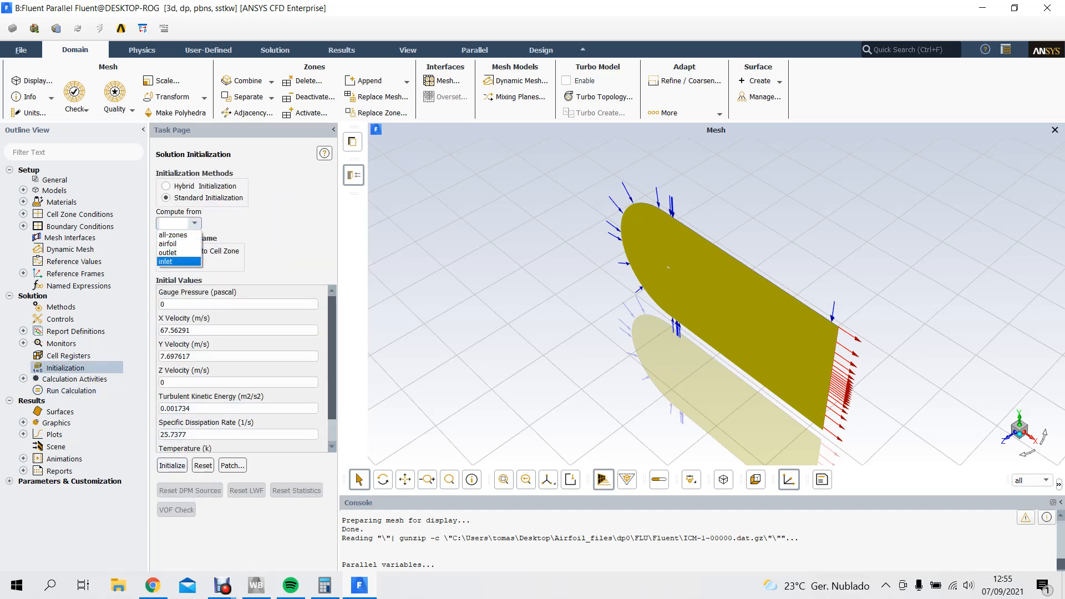
left_click(179, 261)
left_click(172, 466)
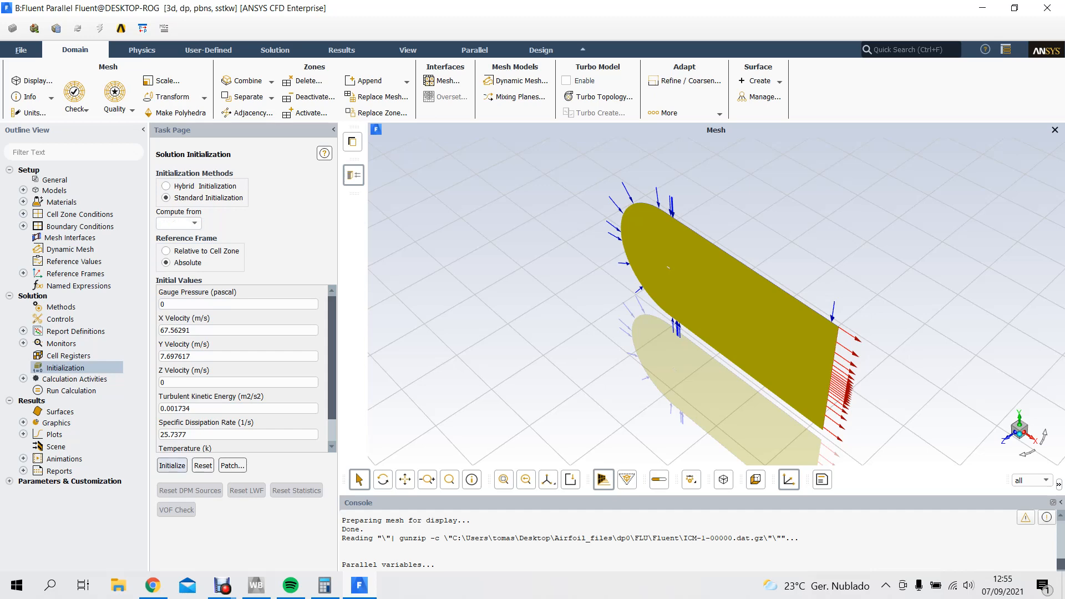
left_click(257, 586)
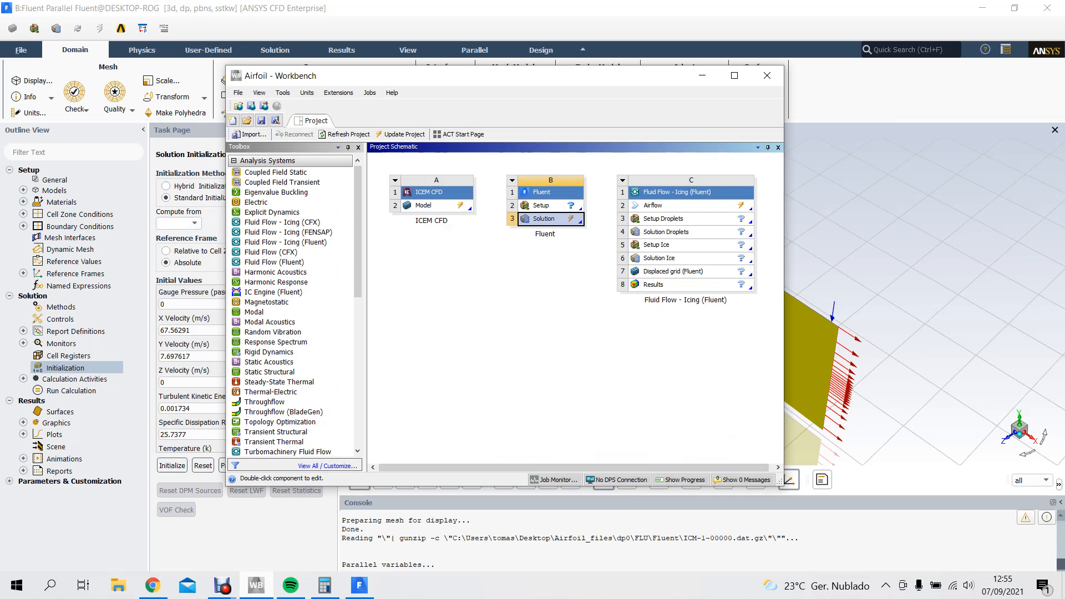
left_click(256, 585)
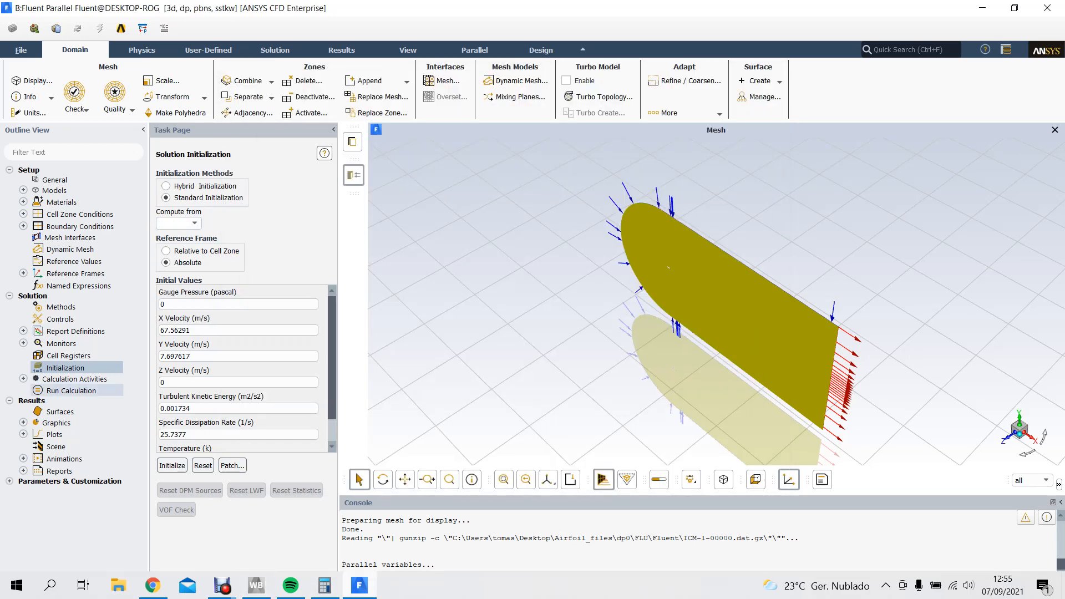
- Run the Fluent calculation for 1 iteration and dismiss the completion notice
left_click(71, 391)
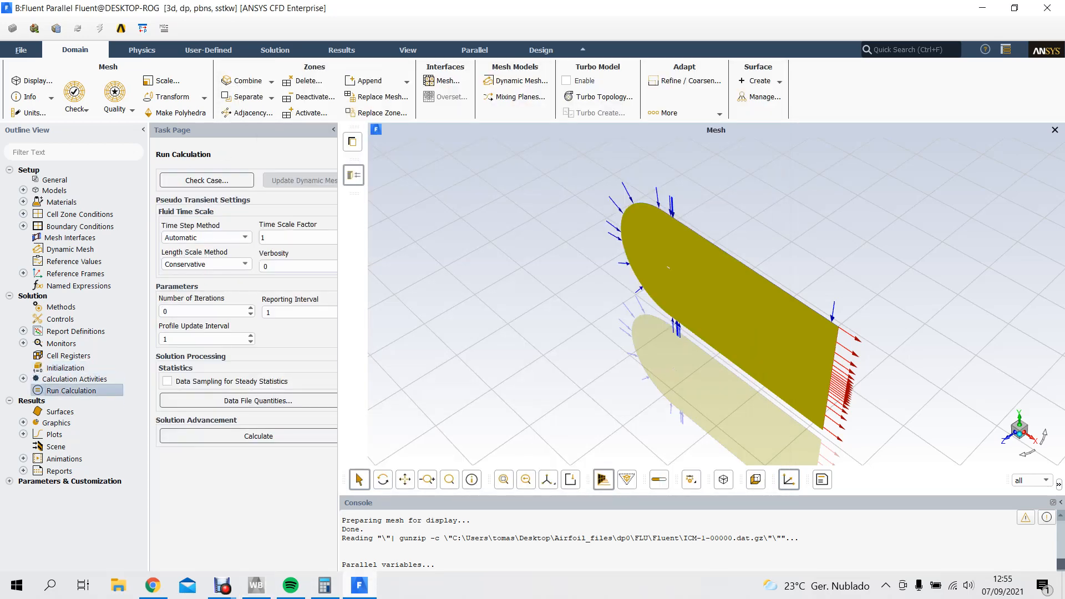
key("BackSpace")
type("1")
left_click(258, 436)
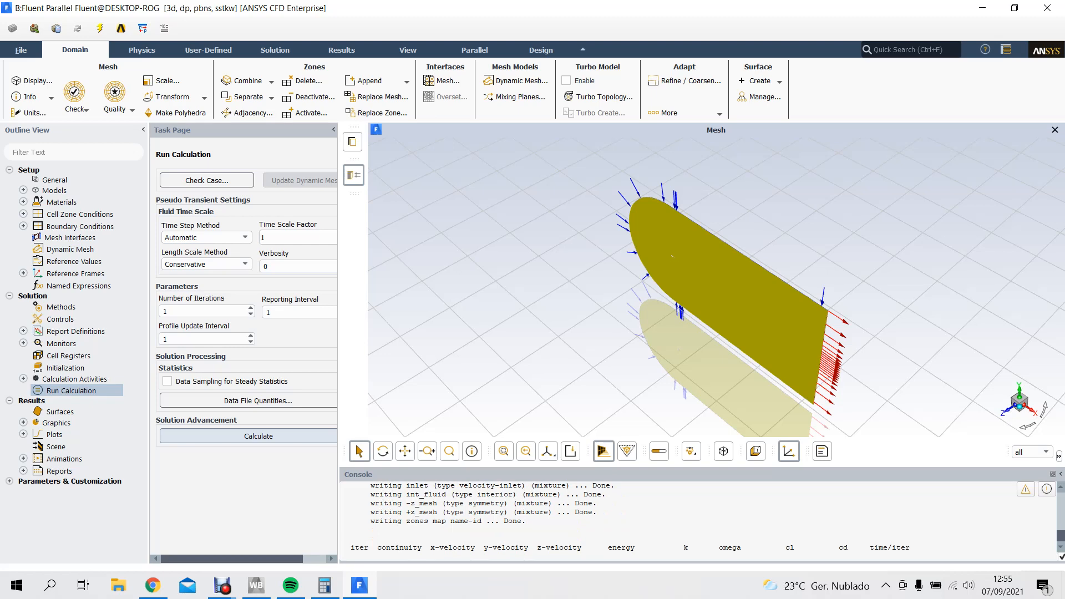
key("XF86AudioPlay")
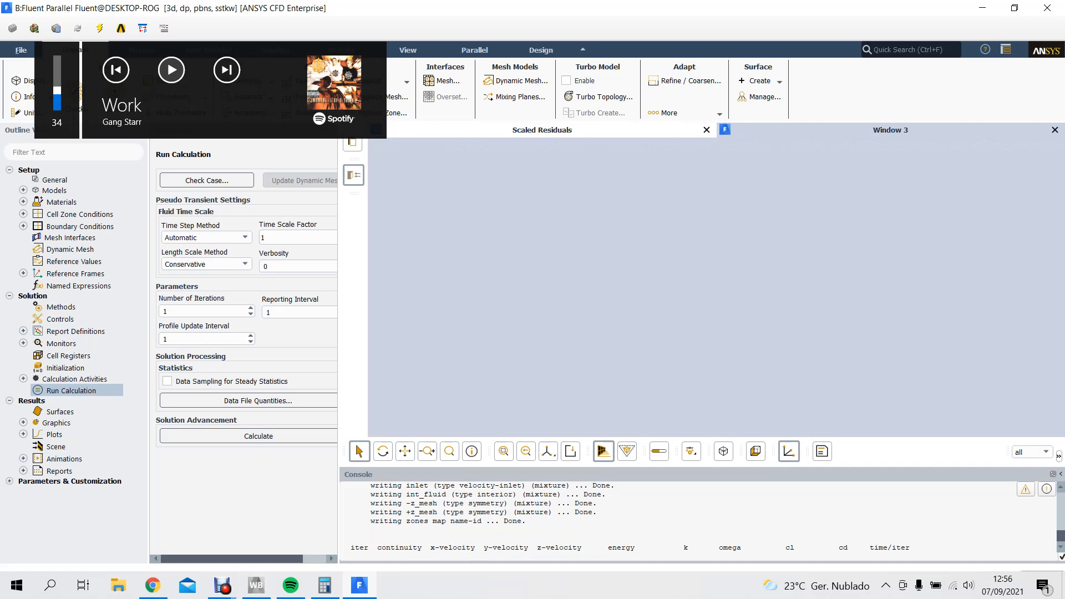
key("XF86AudioPlay")
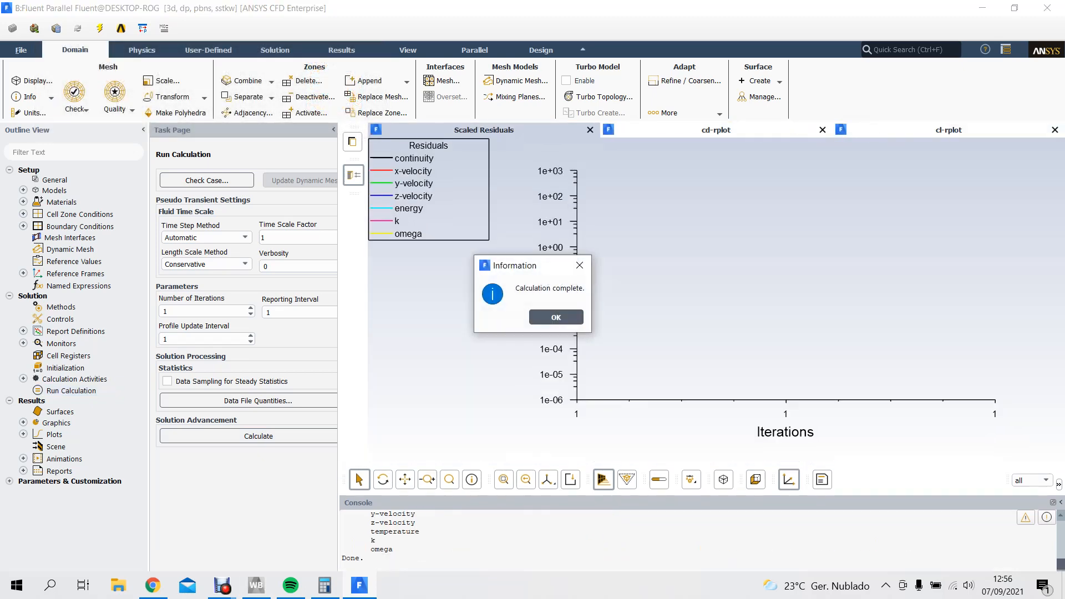
key("Return")
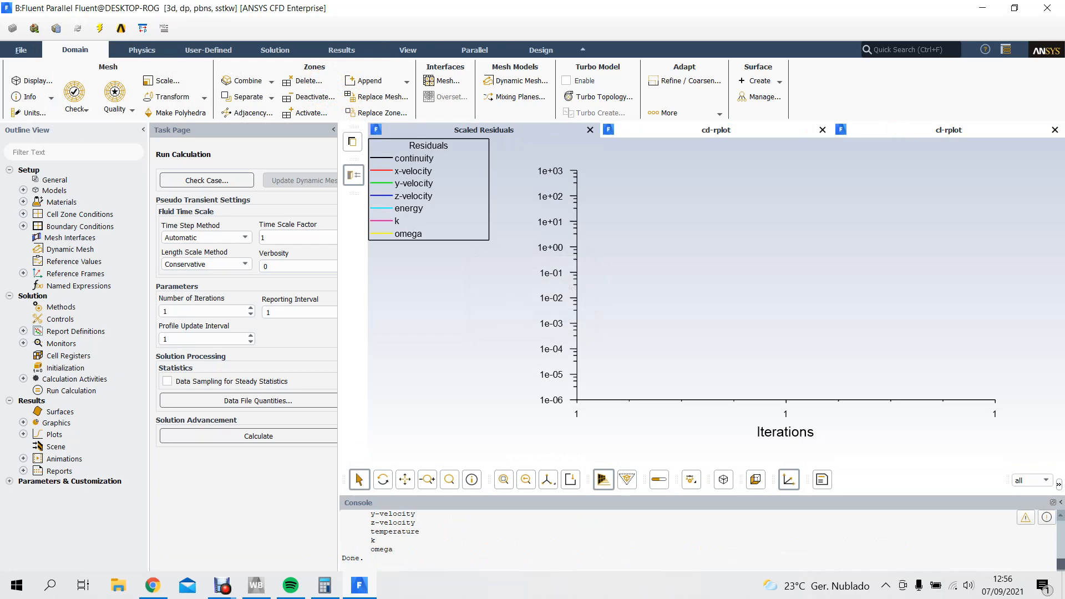
- Check the Workbench schematic, return to Fluent and start a calculation of 200 iterations, accepting the settings-changed warning
key("alt+Tab")
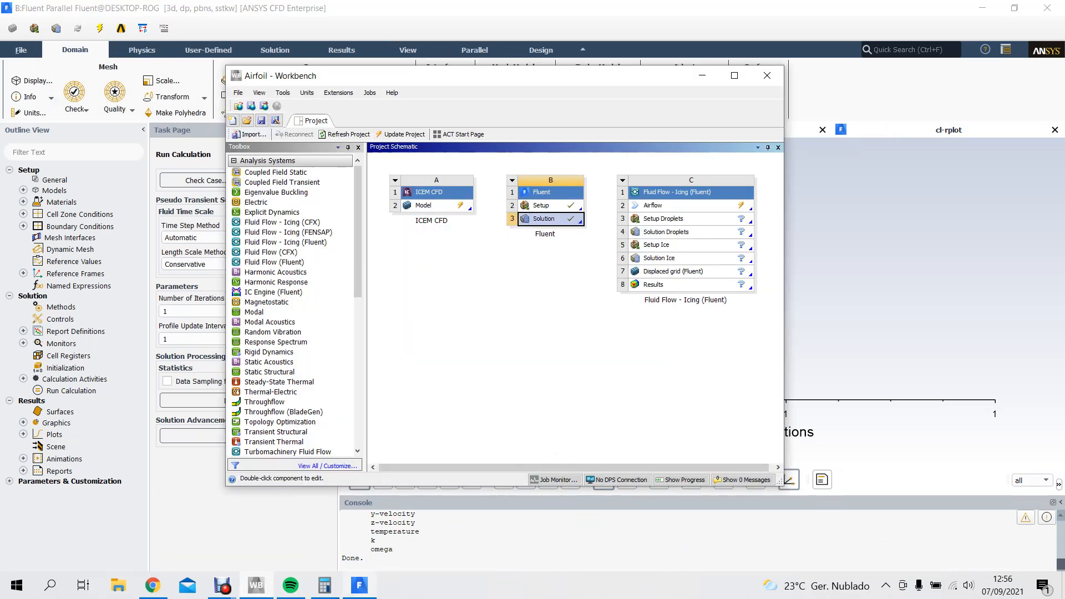
key("alt+Tab")
left_click(168, 311)
key("BackSpace")
type("200")
left_click(258, 436)
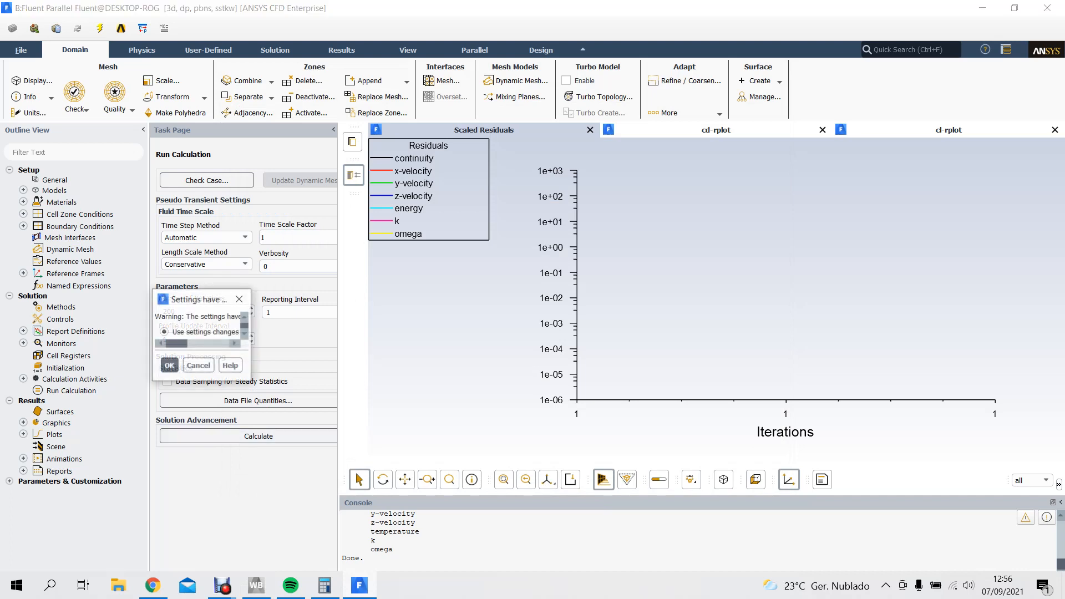
key("Return")
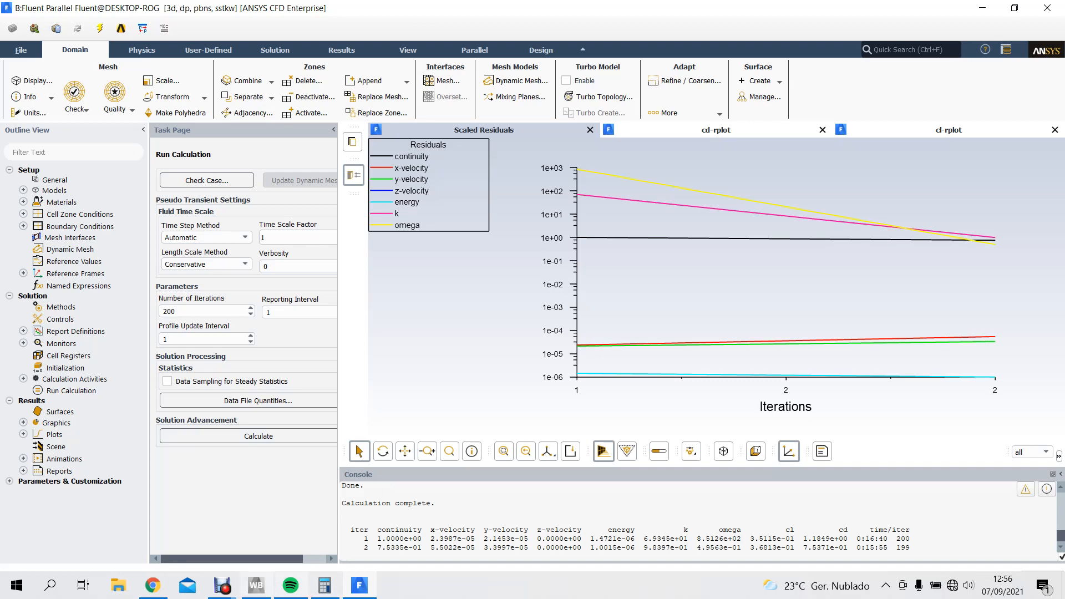
- Check the Fluent system's cells in Workbench during the calculation and minimize the Workbench window
key("alt+Tab")
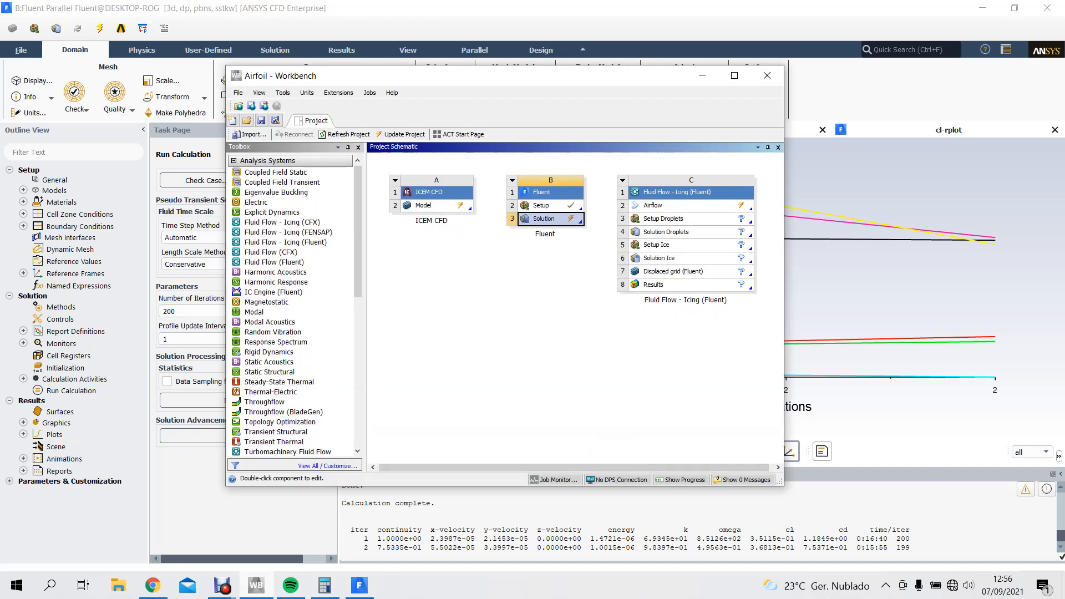
mouse_move(360, 585)
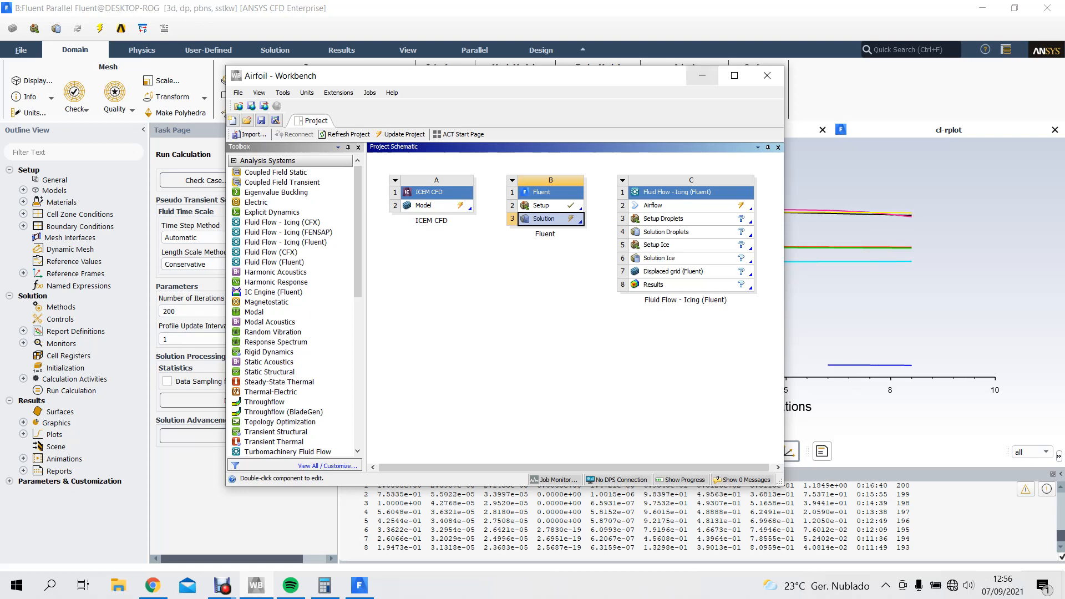
left_click(703, 75)
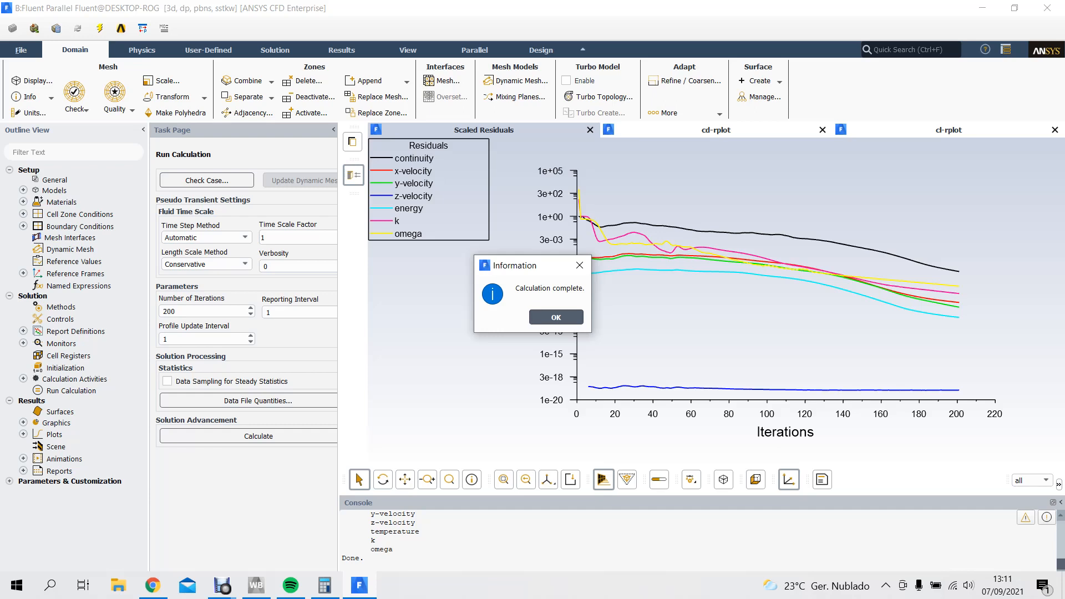
- Dismiss the completion notice and examine the cl and cd plots, the scaled residuals and the last iterations in the console
key("Return")
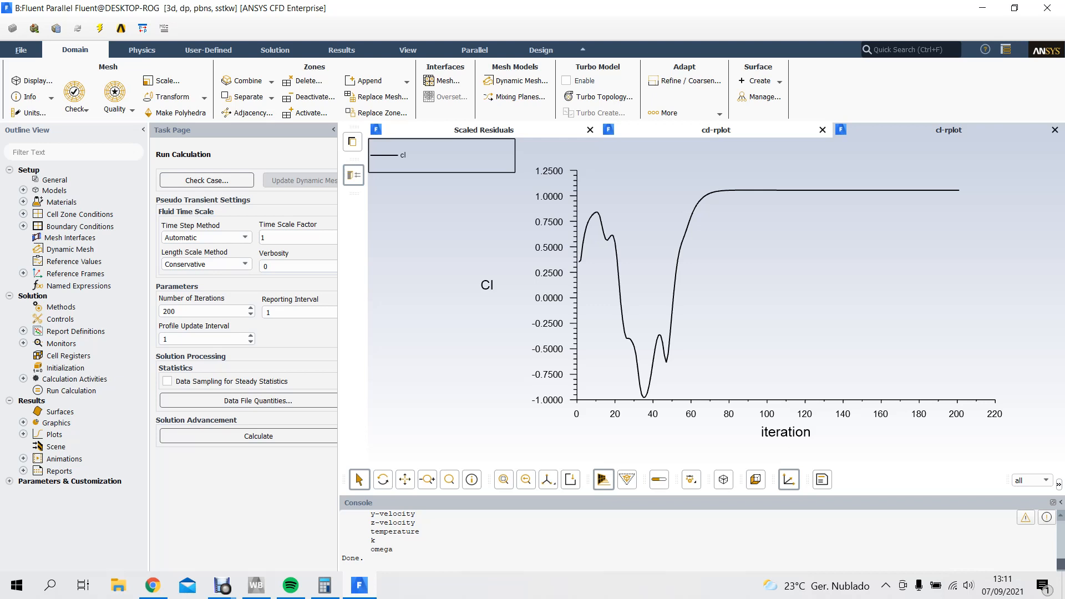
left_click(715, 131)
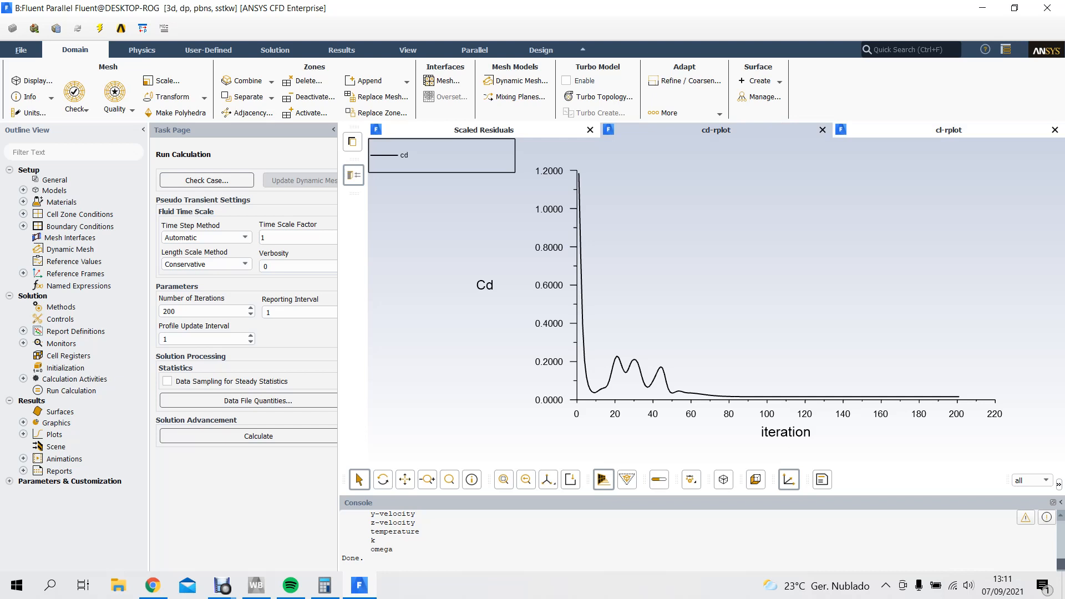
scroll(699, 541, "up", 3)
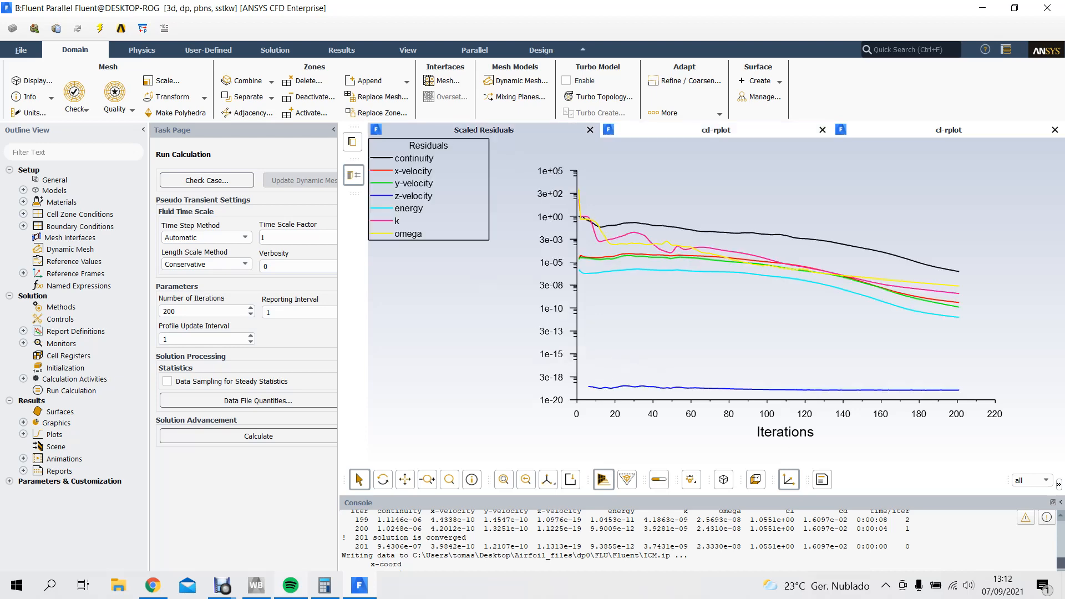
- Check the Workbench schematic, save the project from Fluent and quit the Fluent session
left_click(255, 585)
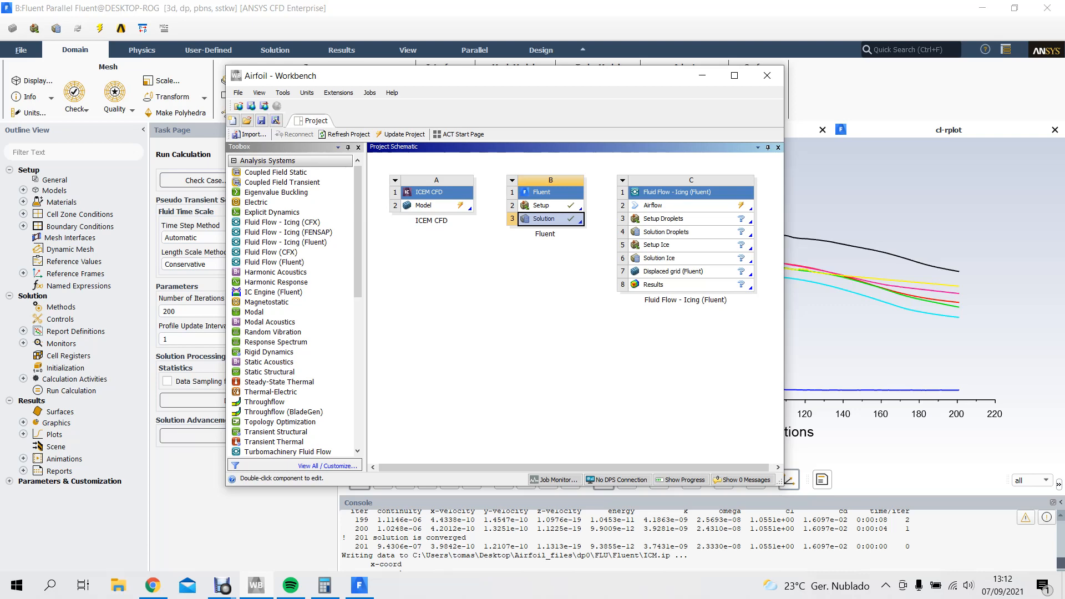
left_click(359, 585)
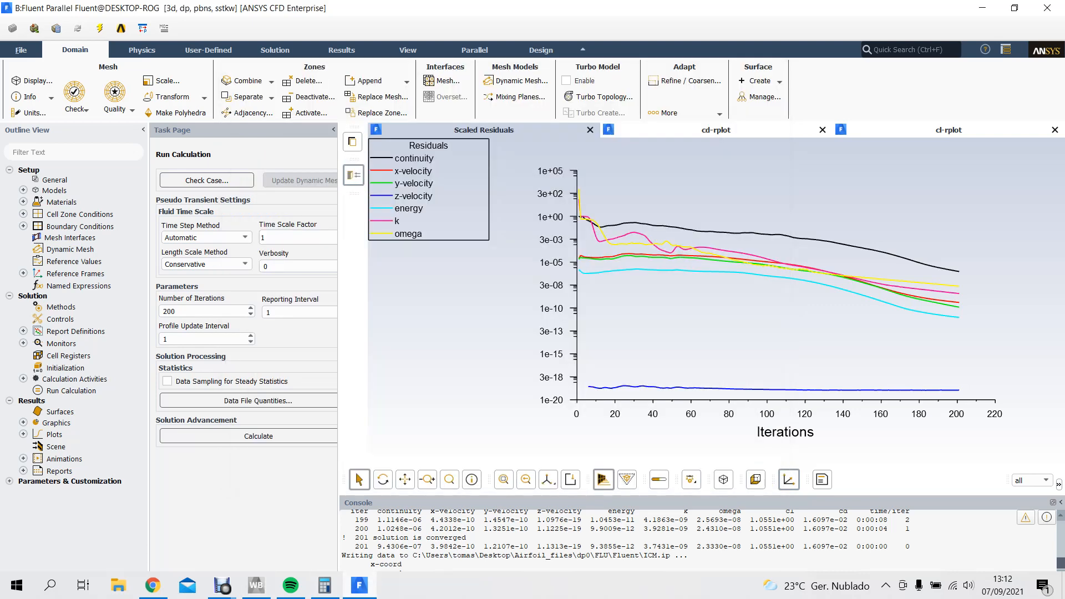
left_click(21, 50)
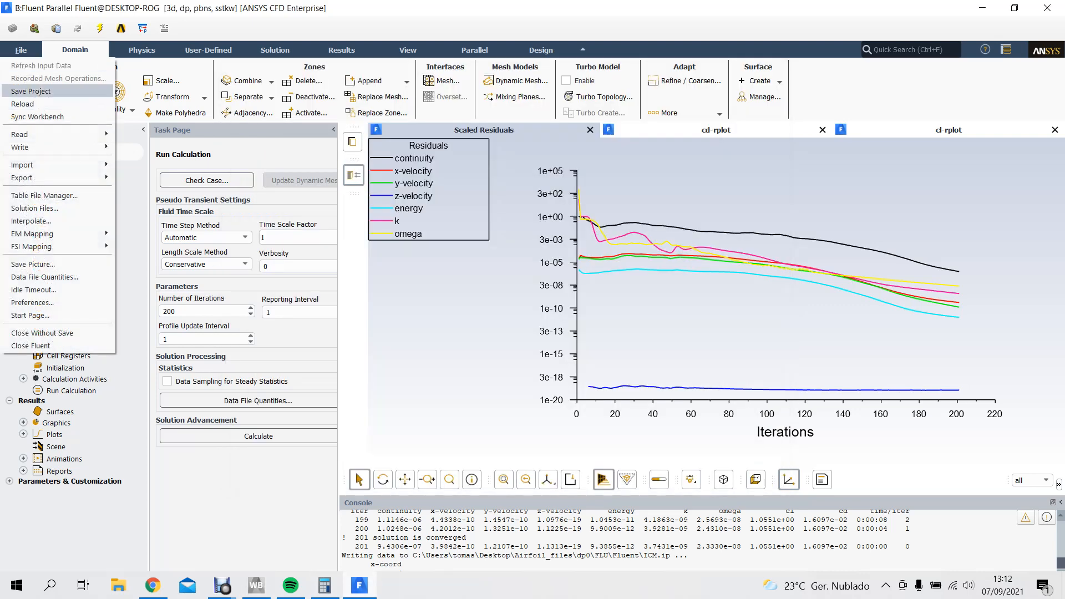
left_click(31, 90)
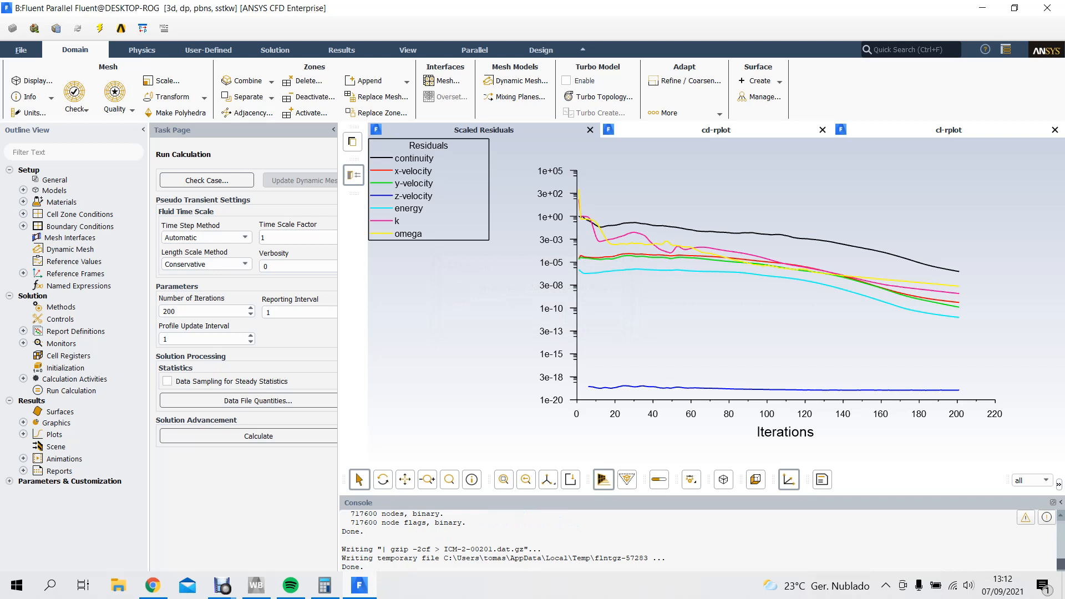
left_click(1047, 8)
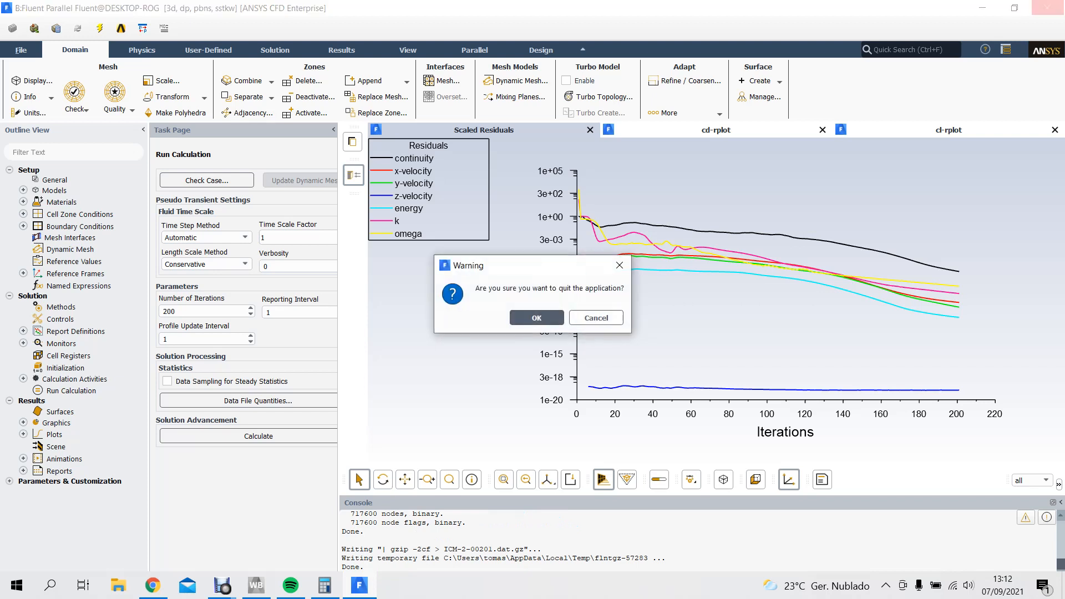
key("Return")
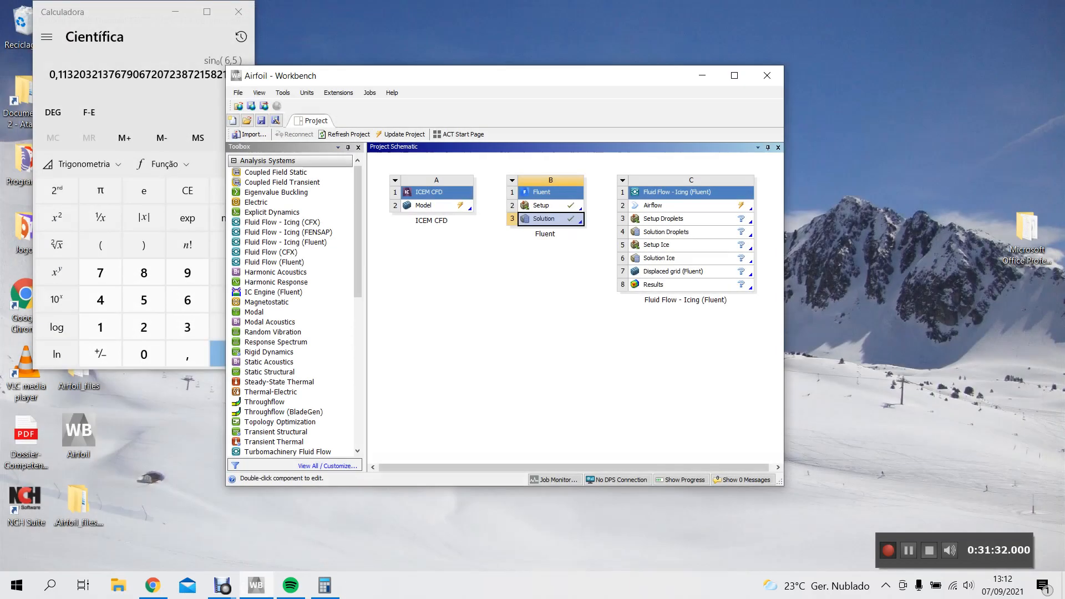
- Maximize the Workbench window and save the Airfoil project
key("super+Down")
left_click(257, 585)
left_click(734, 76)
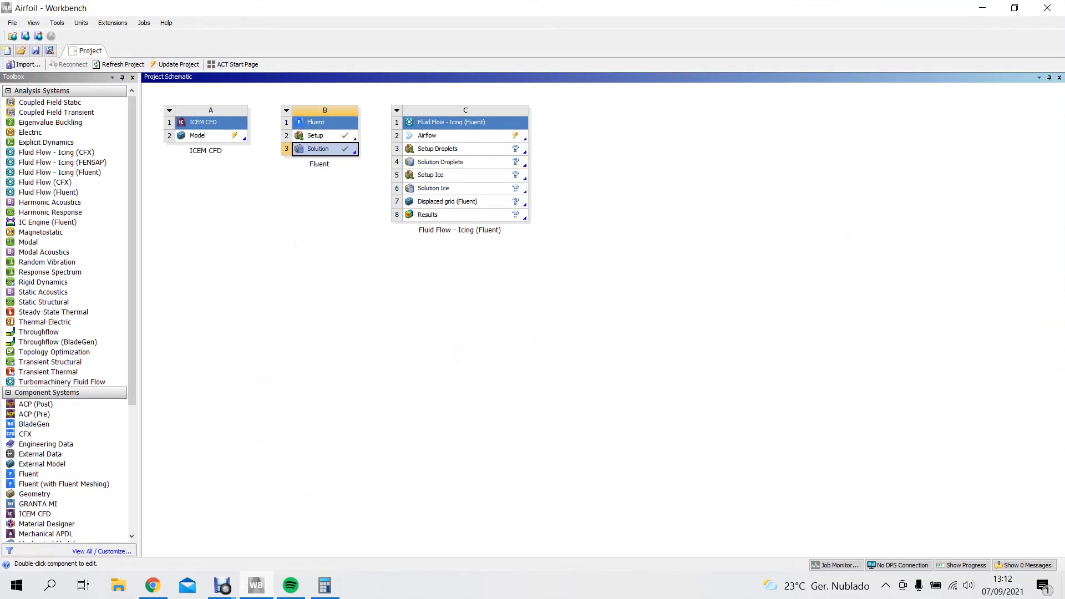
key("ctrl+s")
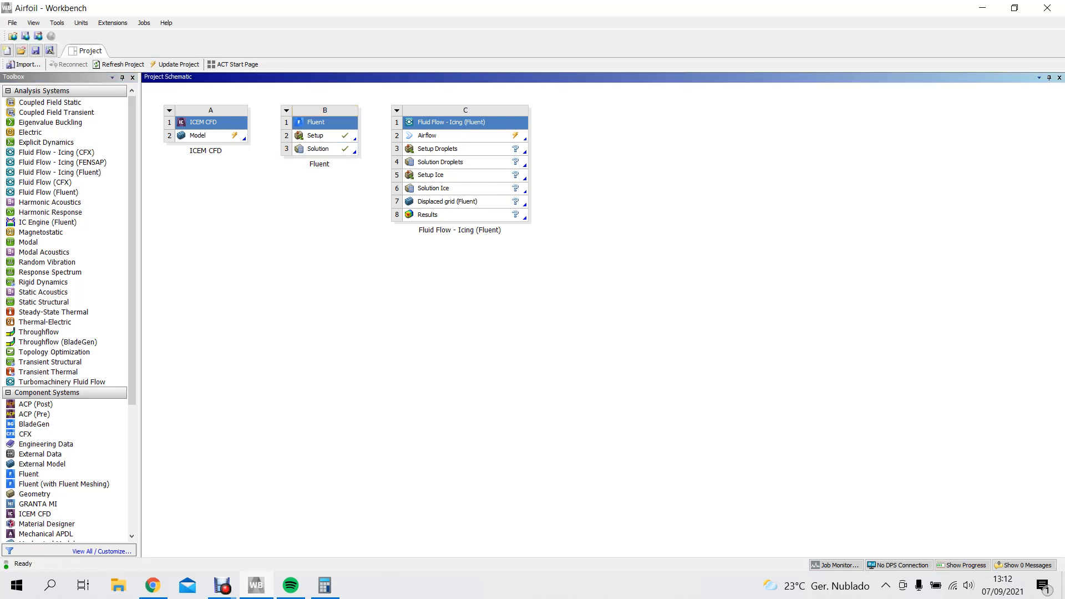
- Link the Fluent system's Solution cell to the Airflow cell of the Fluid Flow - Icing (Fluent) system and refresh Airflow
left_click_drag(318, 149, 428, 136)
right_click(448, 136)
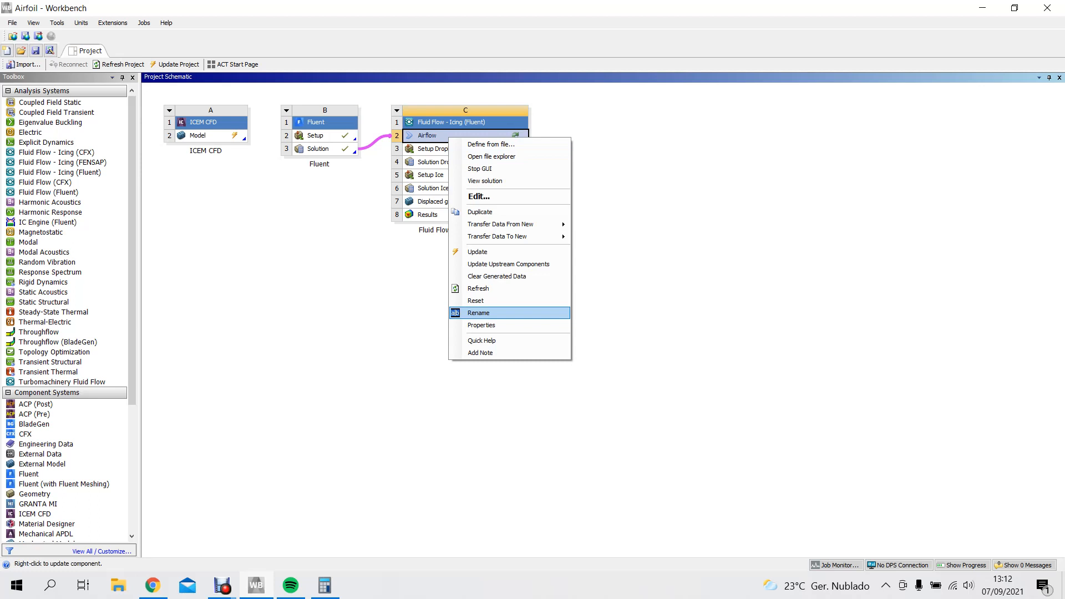
left_click(479, 288)
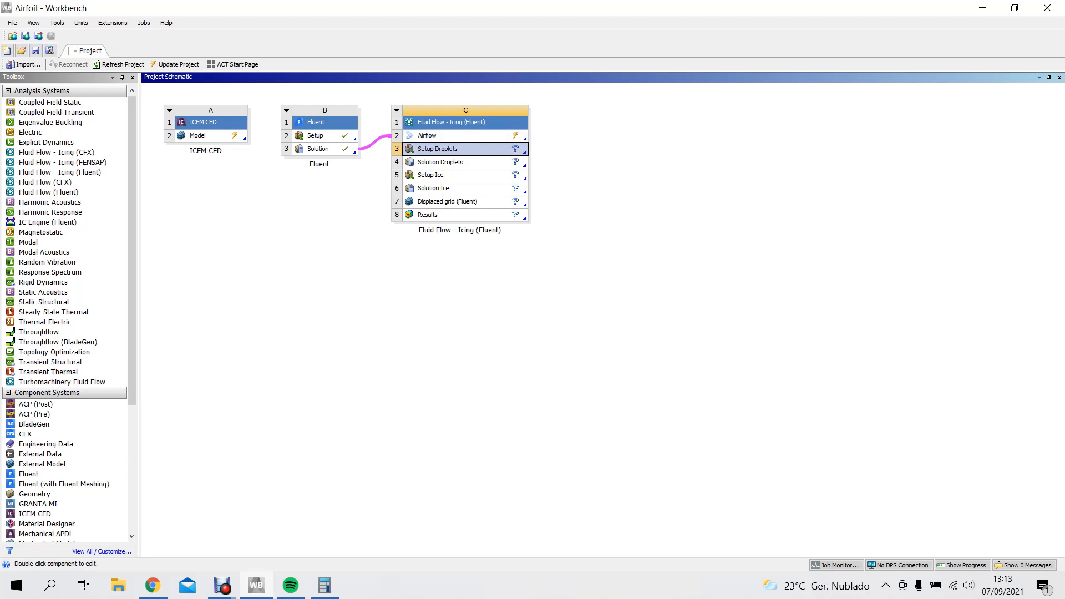
- Try to open the Setup Droplets cell of the Icing system and dismiss the message
right_click(467, 137)
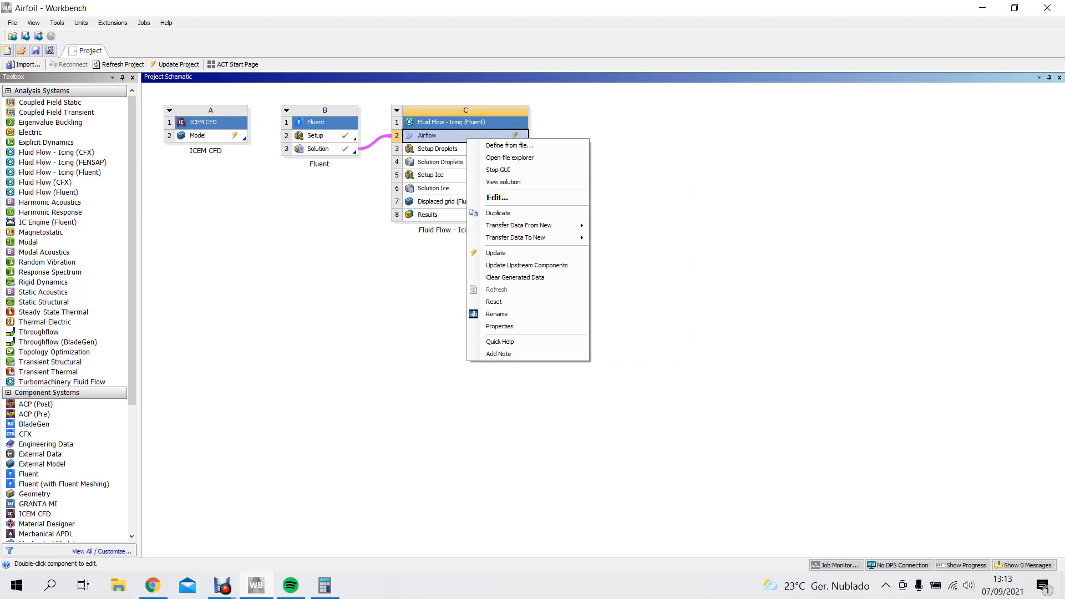
key("Escape")
double_click(438, 149)
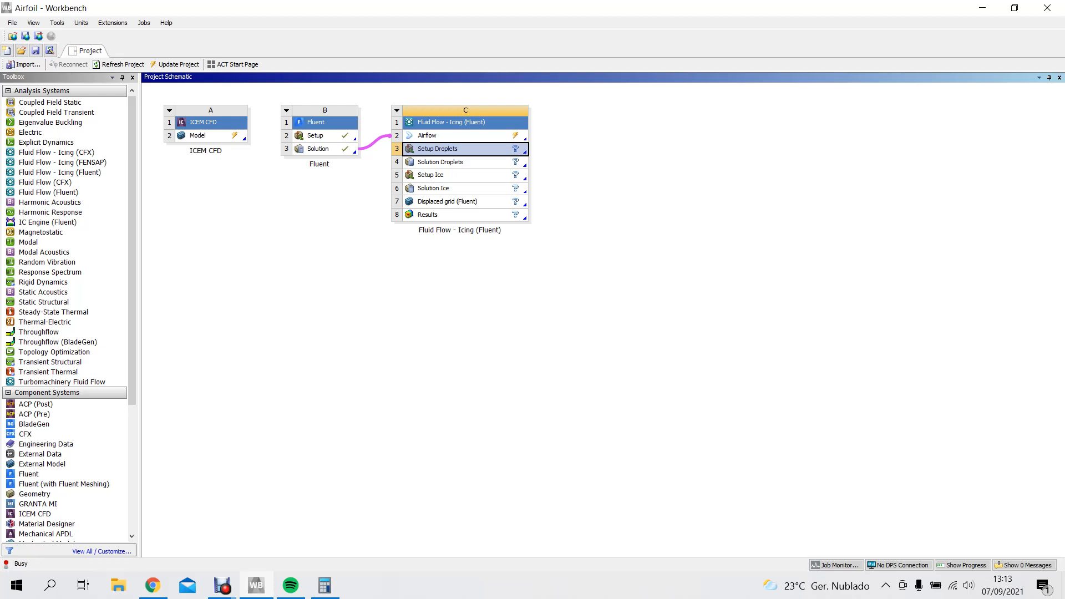
left_click(619, 338)
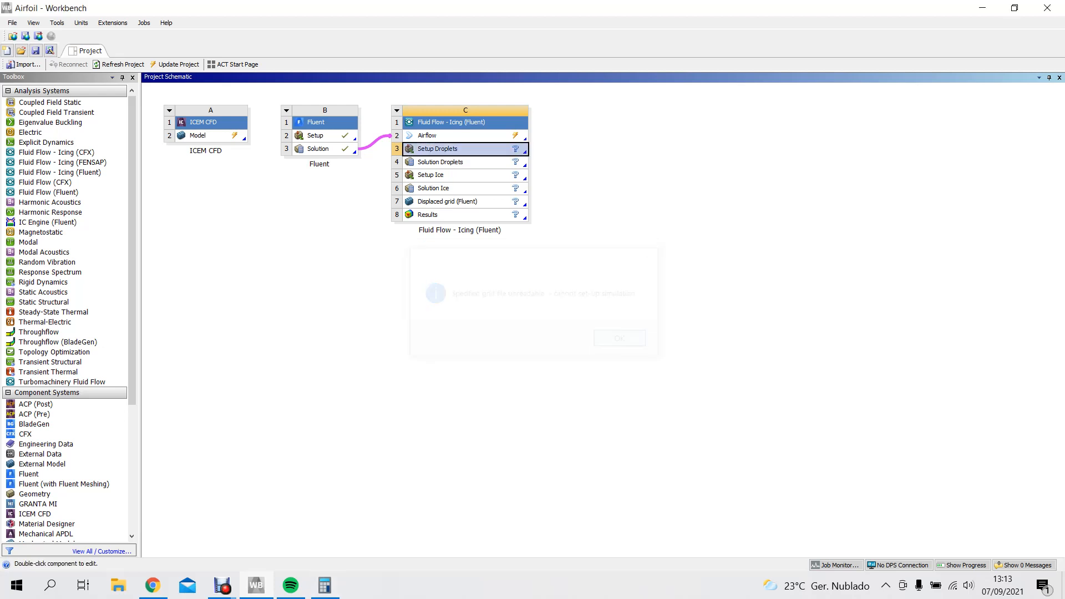
- Update the Airflow cell of the Fluid Flow - Icing (Fluent) system
right_click(454, 135)
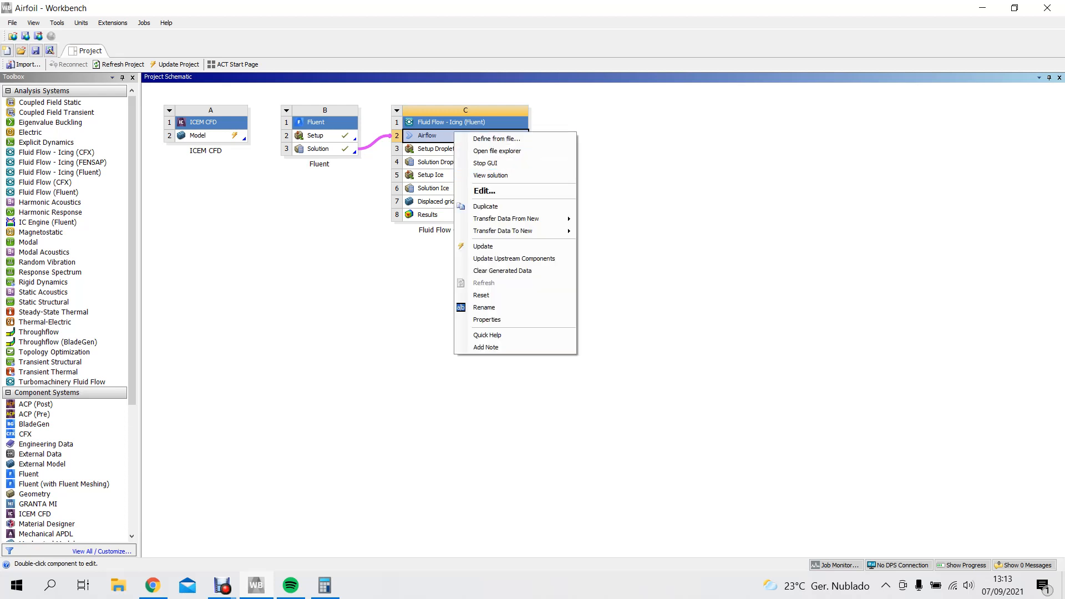
left_click(483, 247)
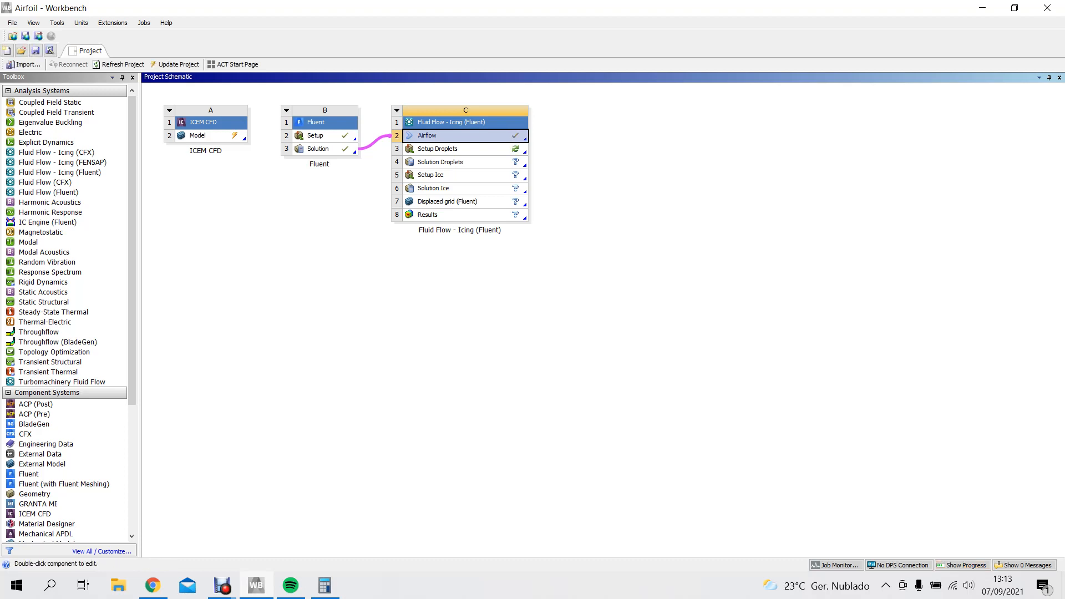
- Open the Icing system's Setup Droplets, inspect the grid, and close DROP while saving the configuration
left_click(444, 148)
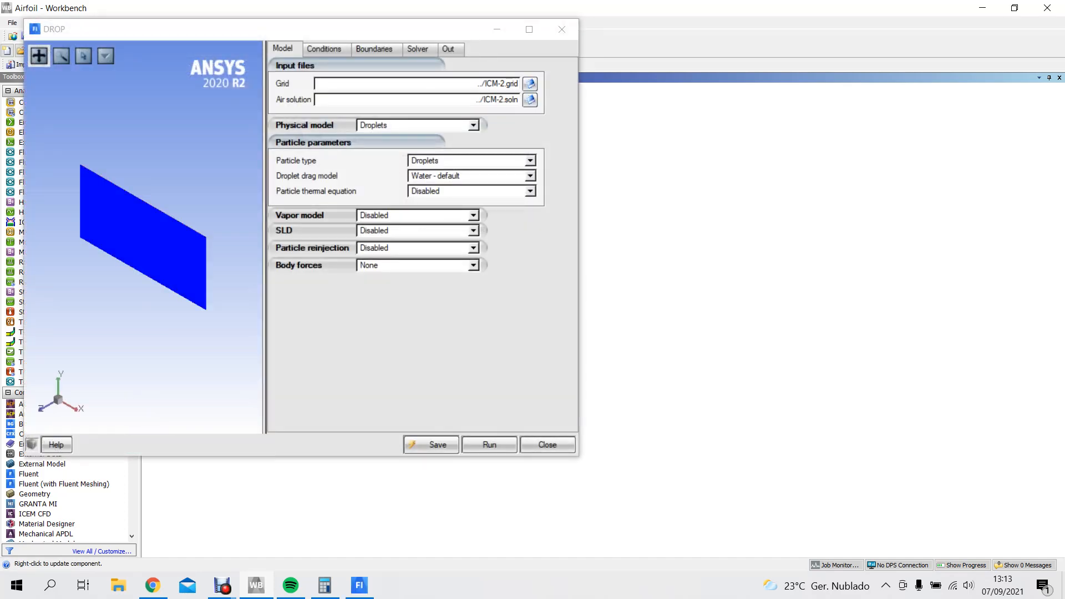
left_click_drag(133, 233, 155, 247)
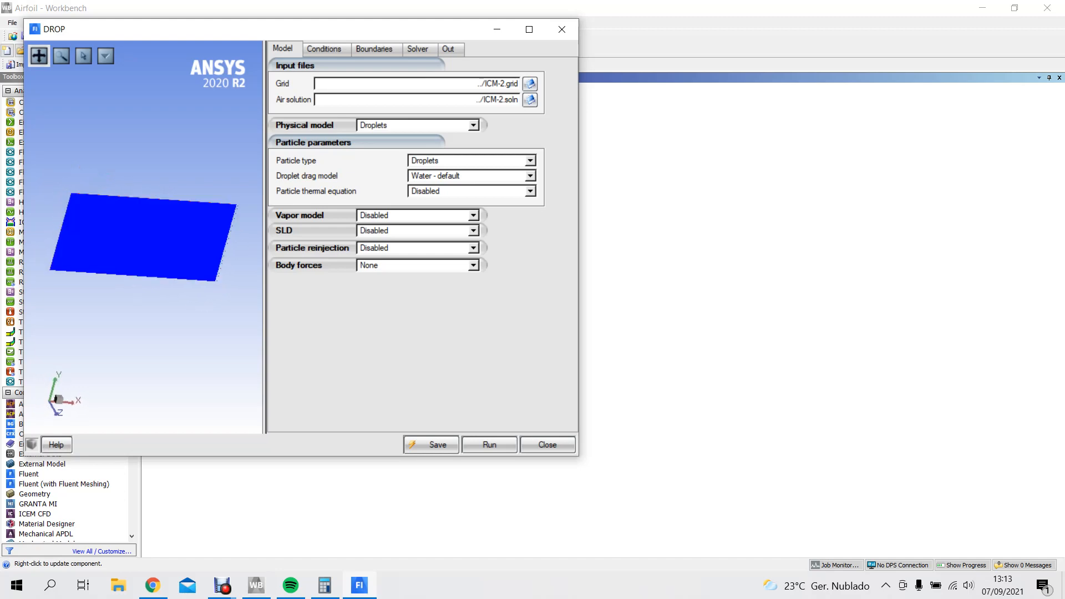
scroll(143, 237, "up", 8)
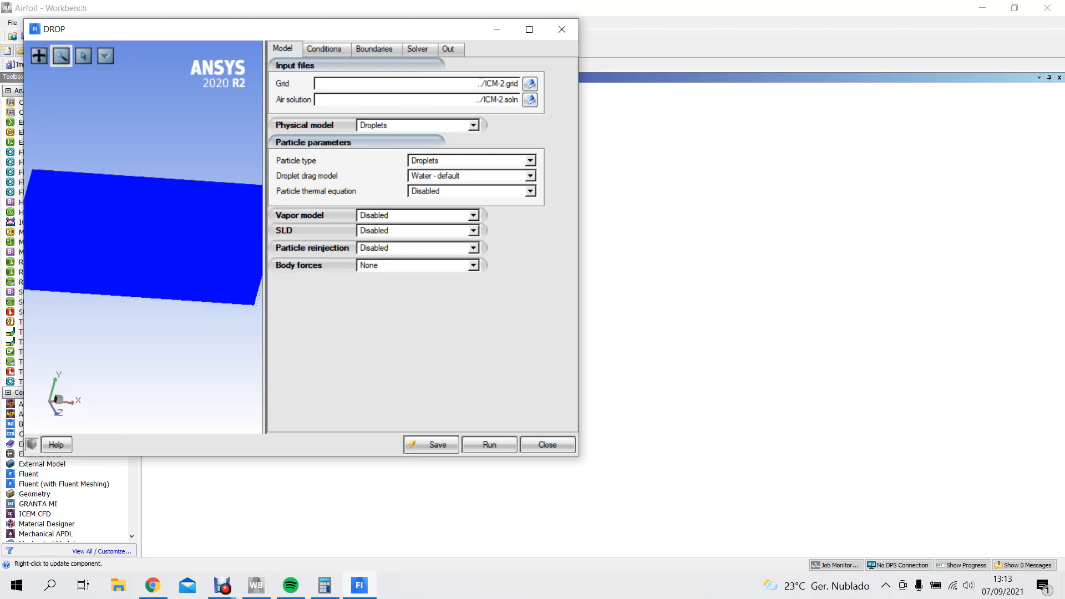
scroll(143, 238, "down", 2)
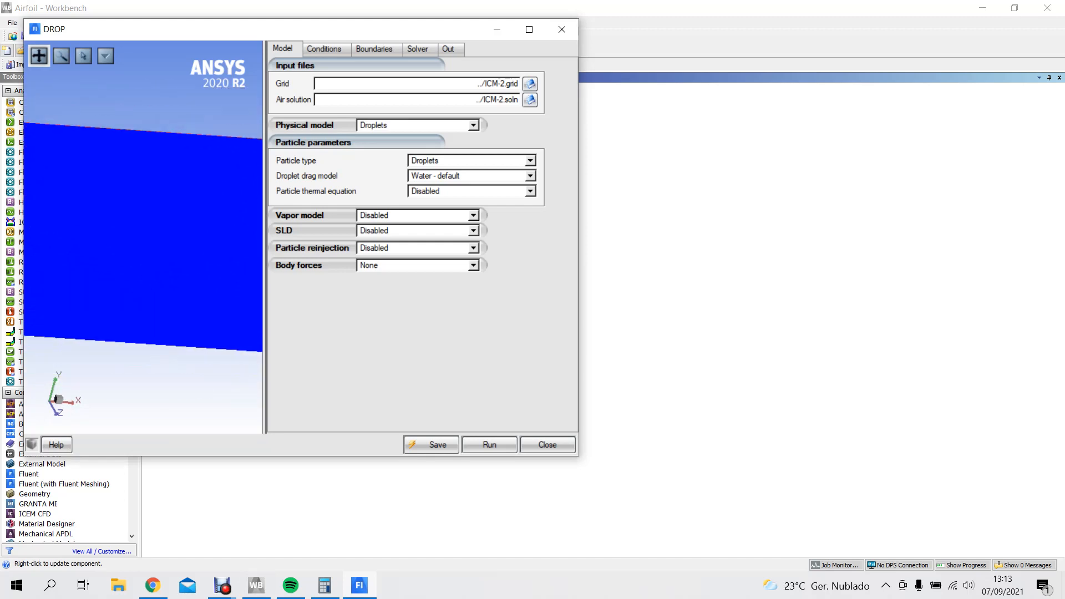
left_click(561, 29)
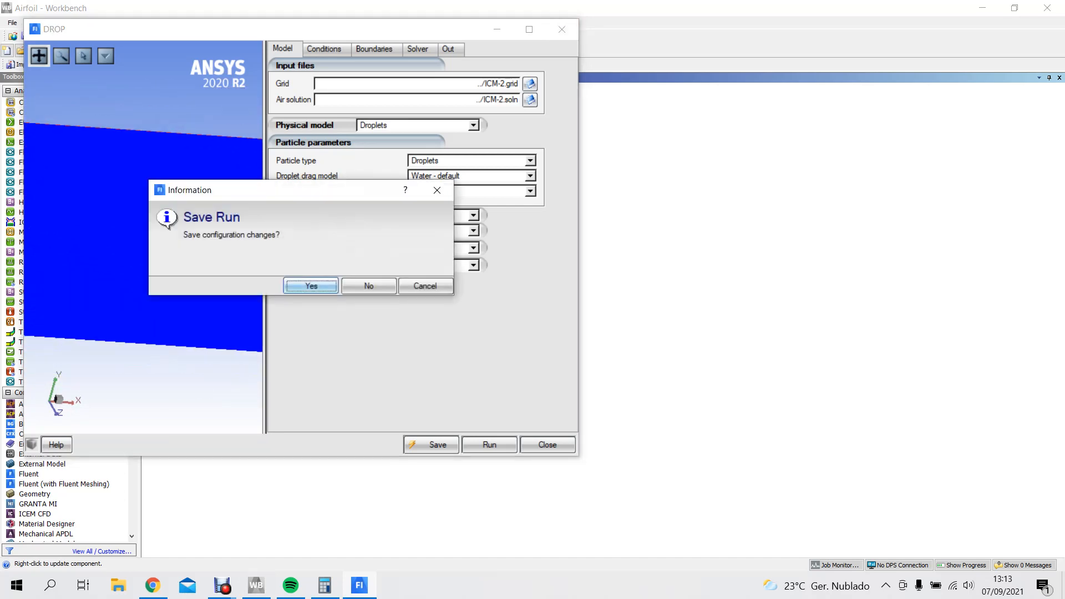
key("Return")
left_click(444, 135)
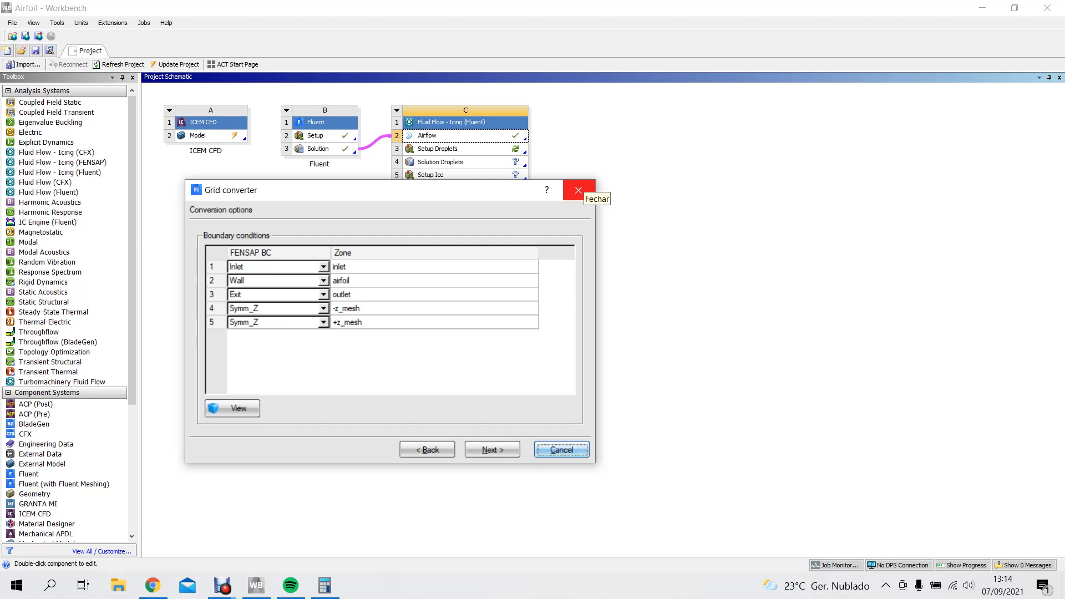
left_click(579, 191)
right_click(483, 135)
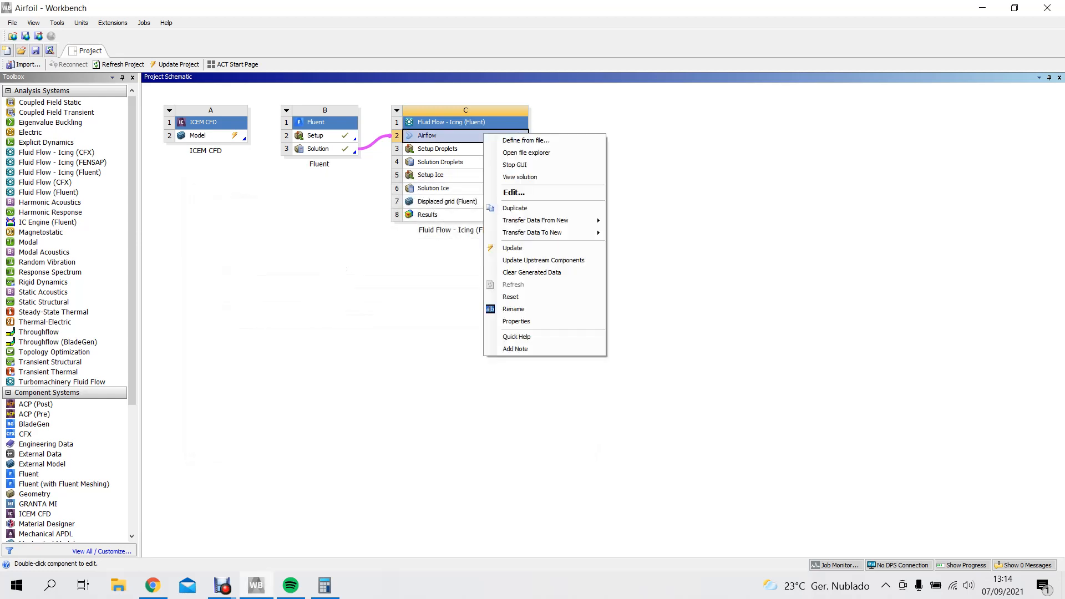
left_click(449, 175)
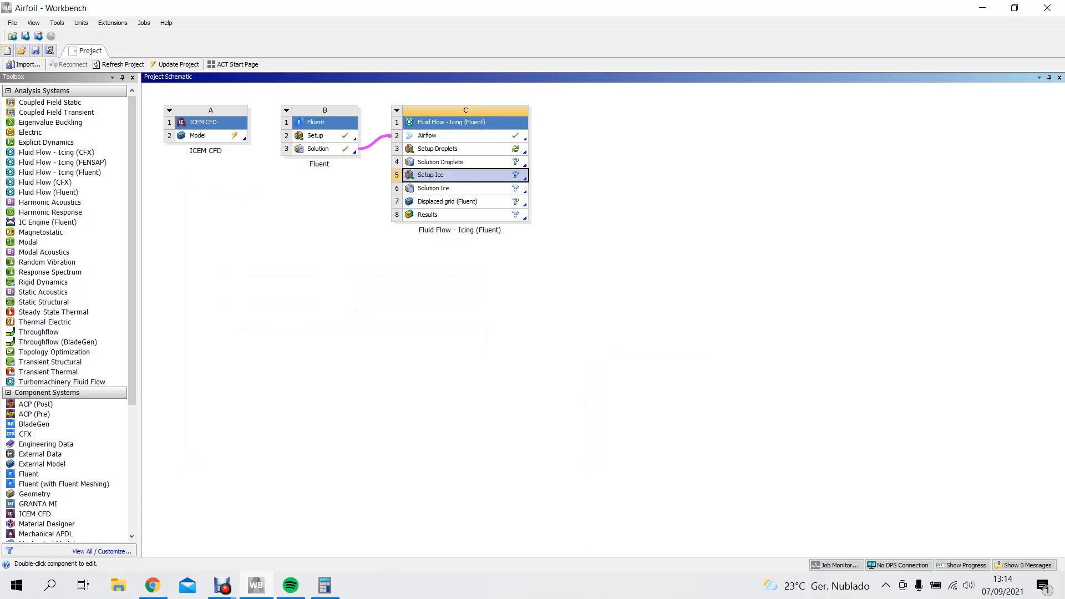
left_click(448, 135)
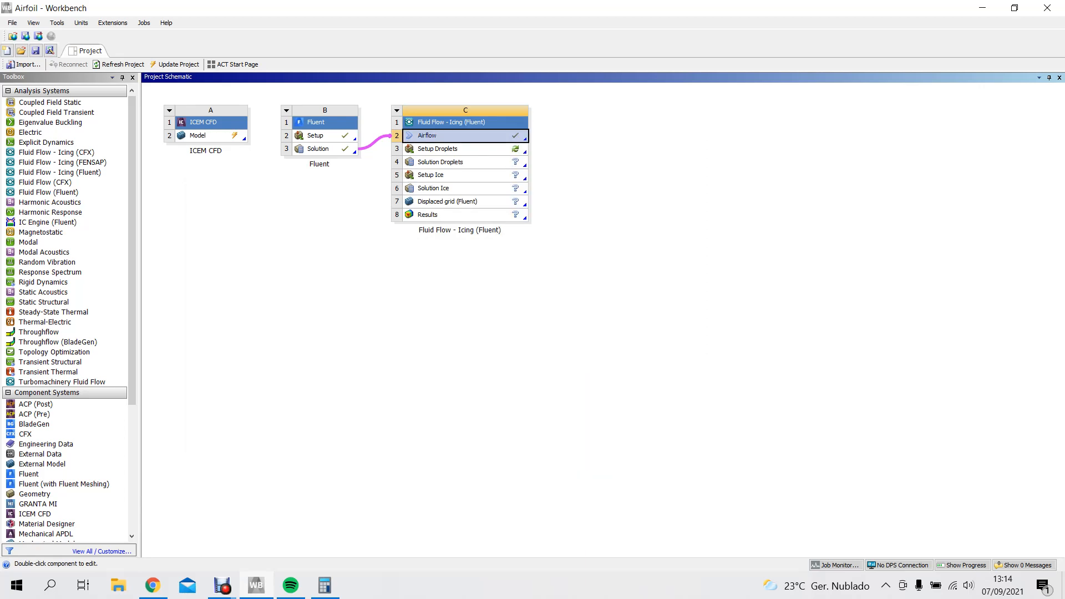
- Reopen Setup Droplets and set the Liquid Water Content in the droplets reference conditions to 0.25 g/m3
left_click(448, 149)
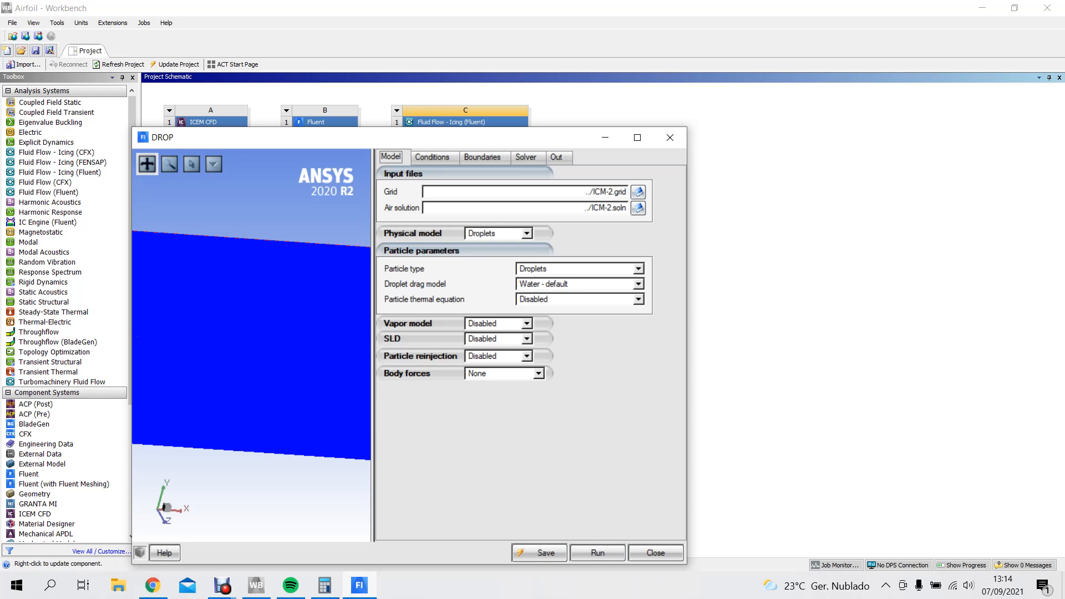
left_click(432, 158)
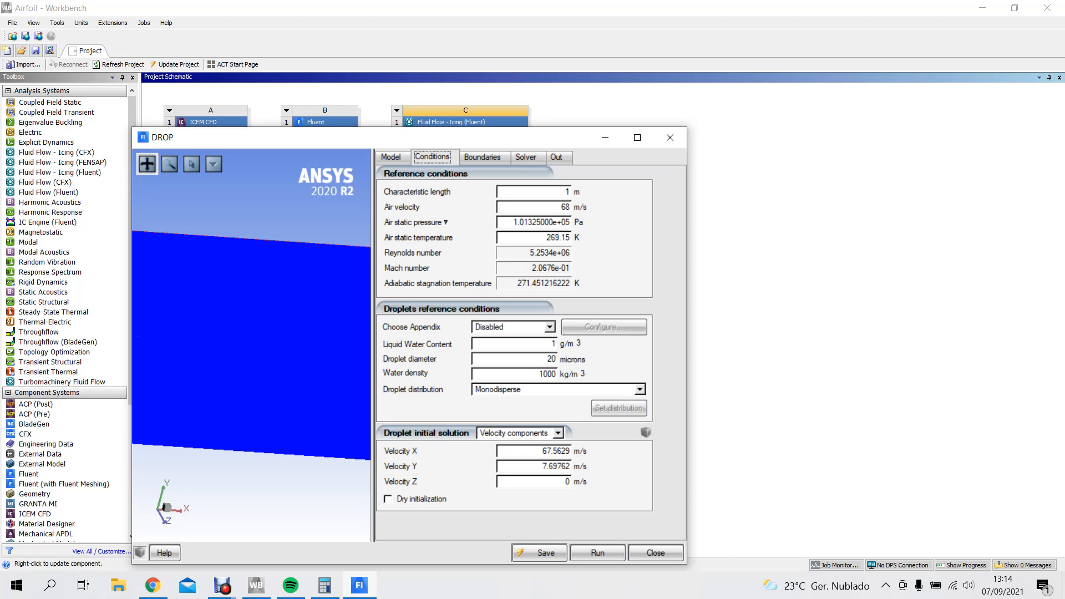
left_click(553, 344)
key("BackSpace")
type("0.25")
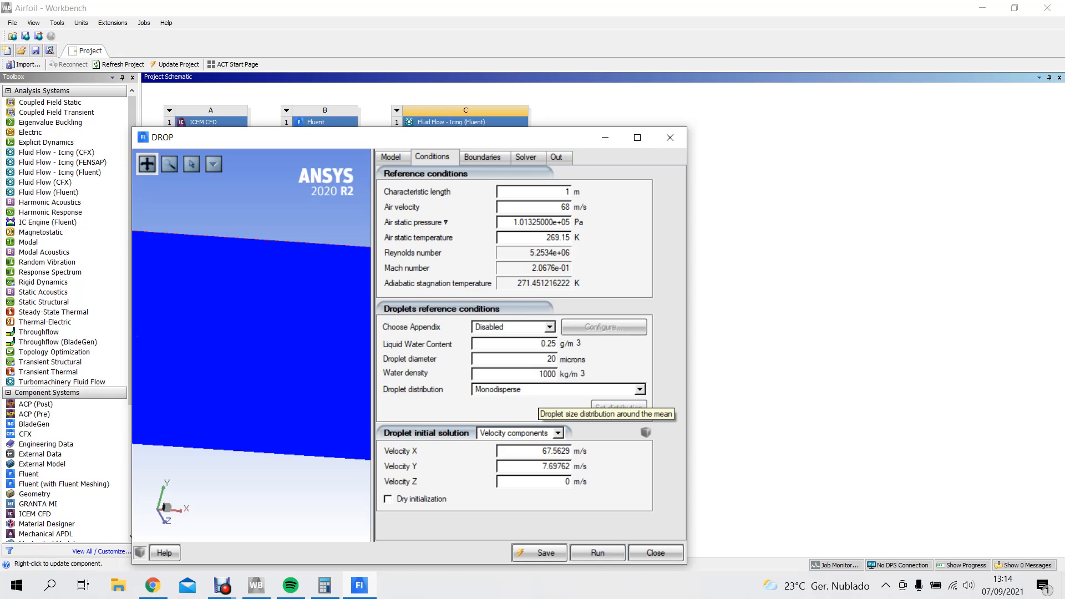
- Import the reference conditions into the inlet boundary, keeping the Absolute reference frame, and set its type to Supersonic or far-field
left_click(482, 157)
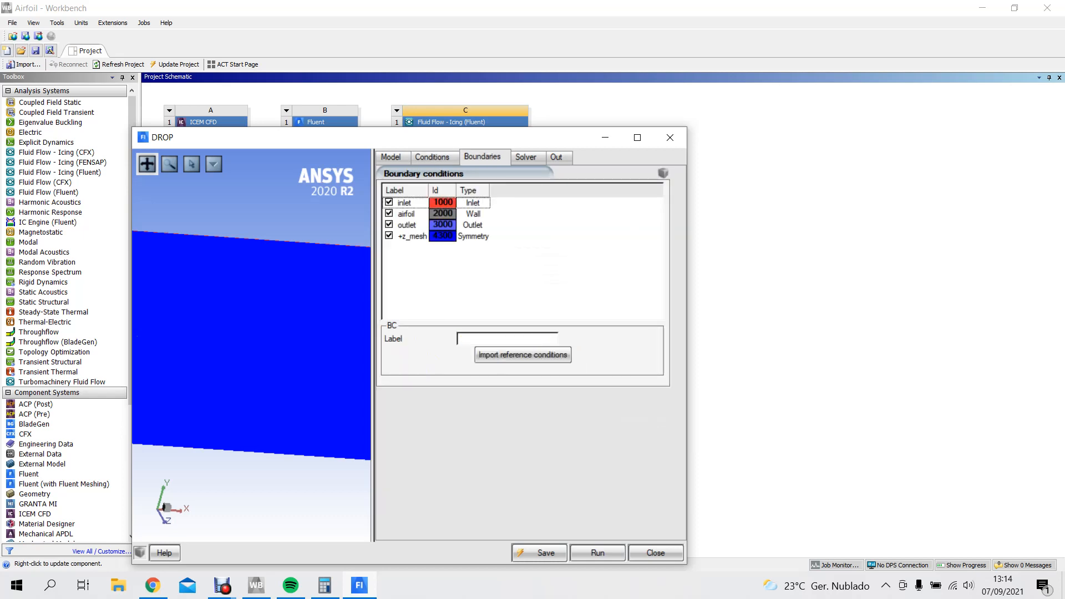
left_click(406, 203)
left_click(406, 214)
left_click(406, 203)
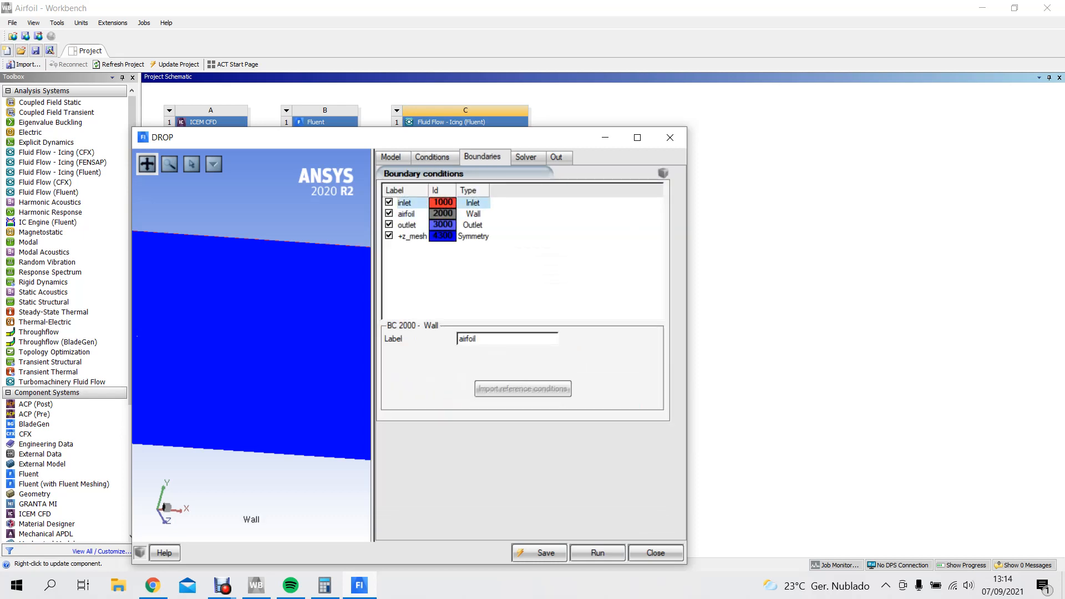
left_click(544, 461)
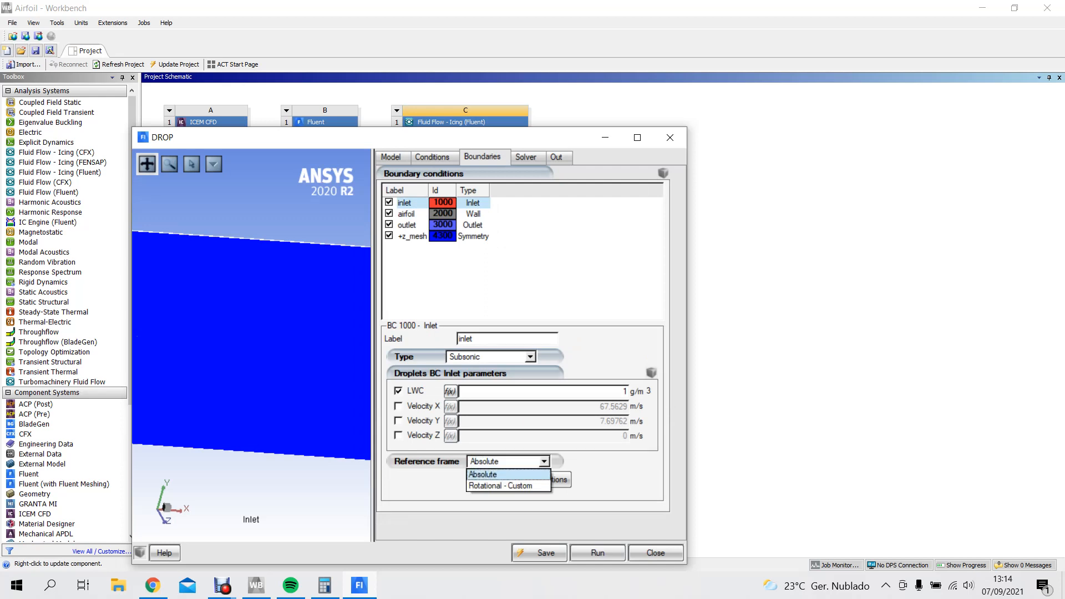
left_click(502, 474)
left_click(522, 480)
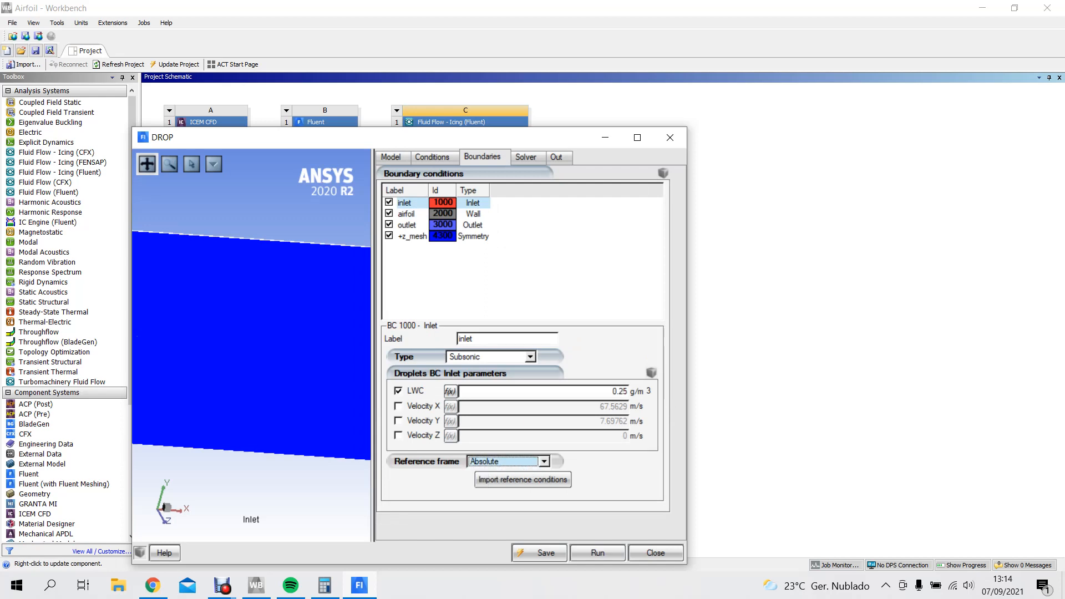
left_click(530, 356)
left_click(485, 382)
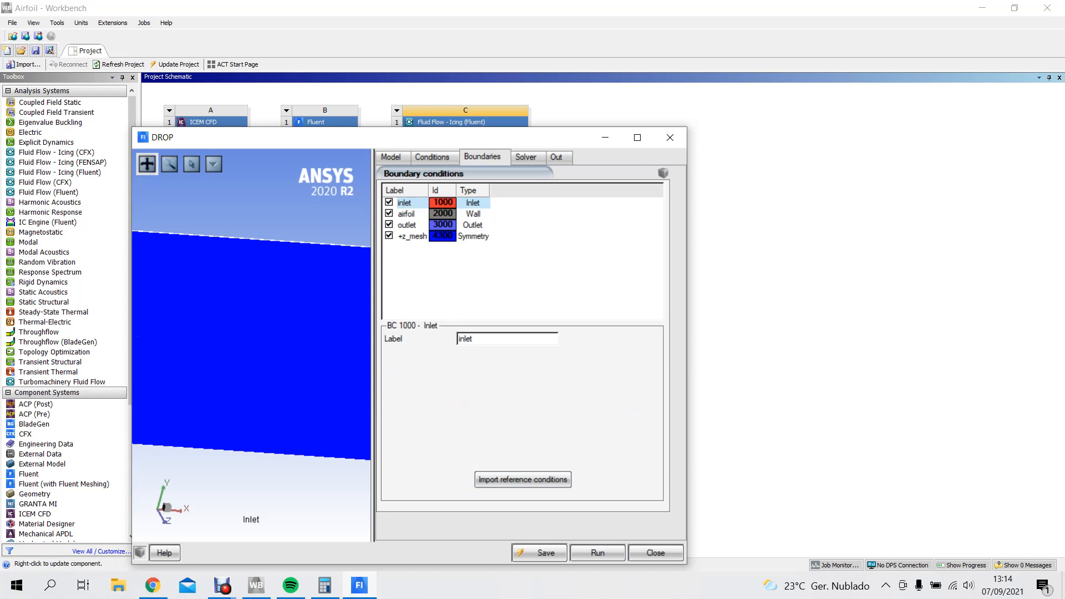
- Review the remaining boundaries and the solver and output settings, and close the droplet setup while saving the configuration changes
left_click(407, 214)
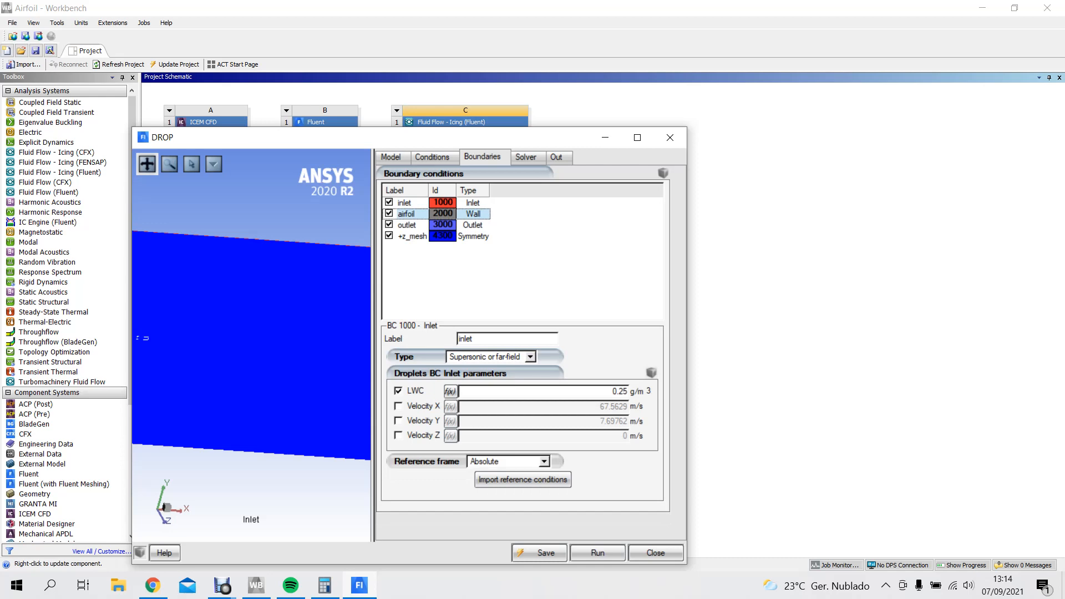
left_click(408, 225)
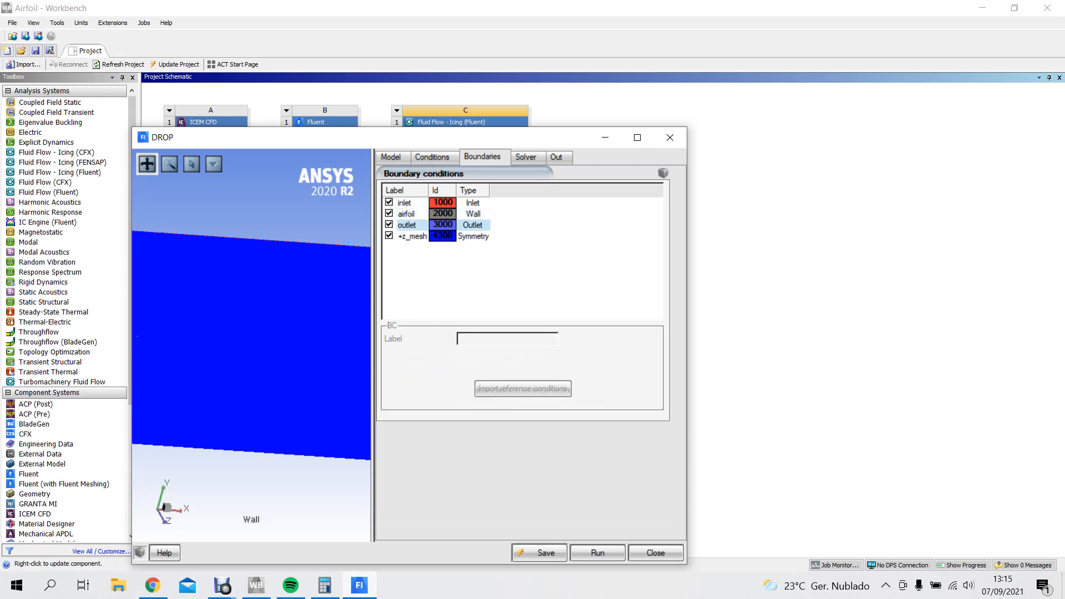
left_click(411, 236)
left_click(526, 157)
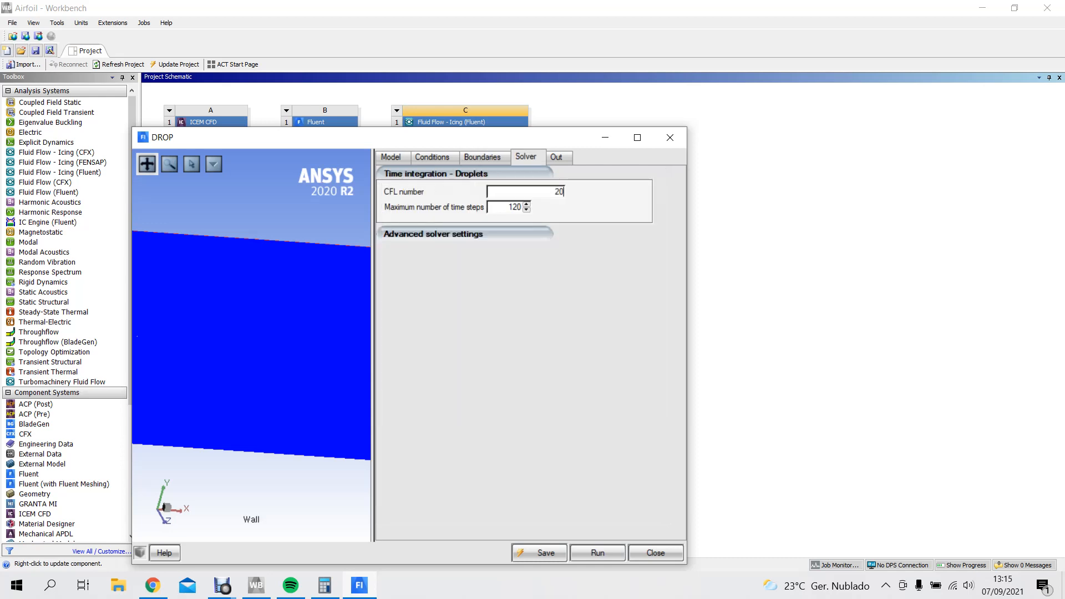
left_click(557, 158)
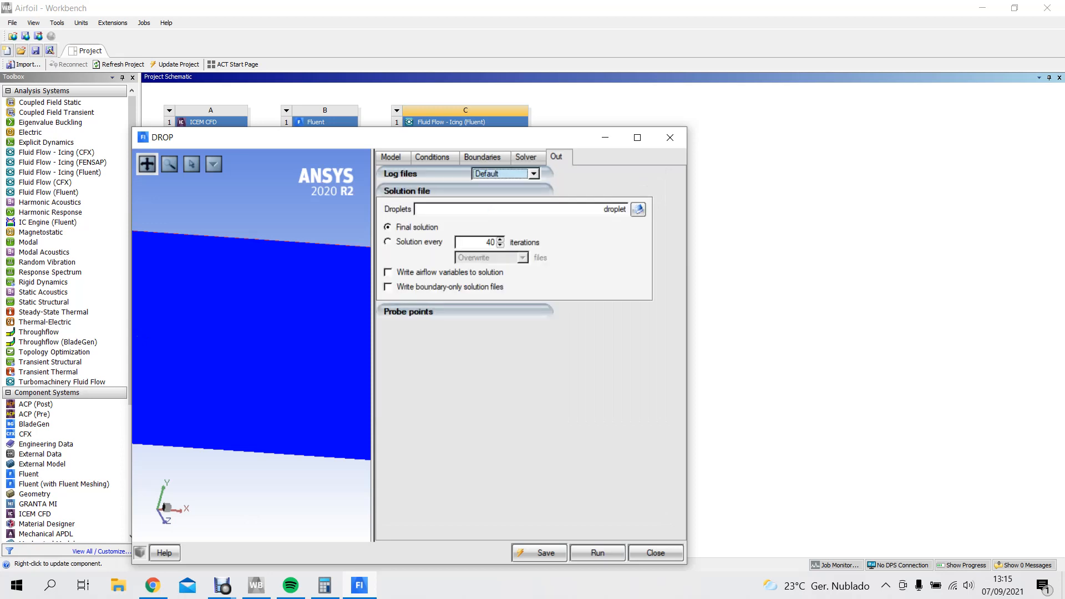
left_click(482, 158)
left_click(432, 158)
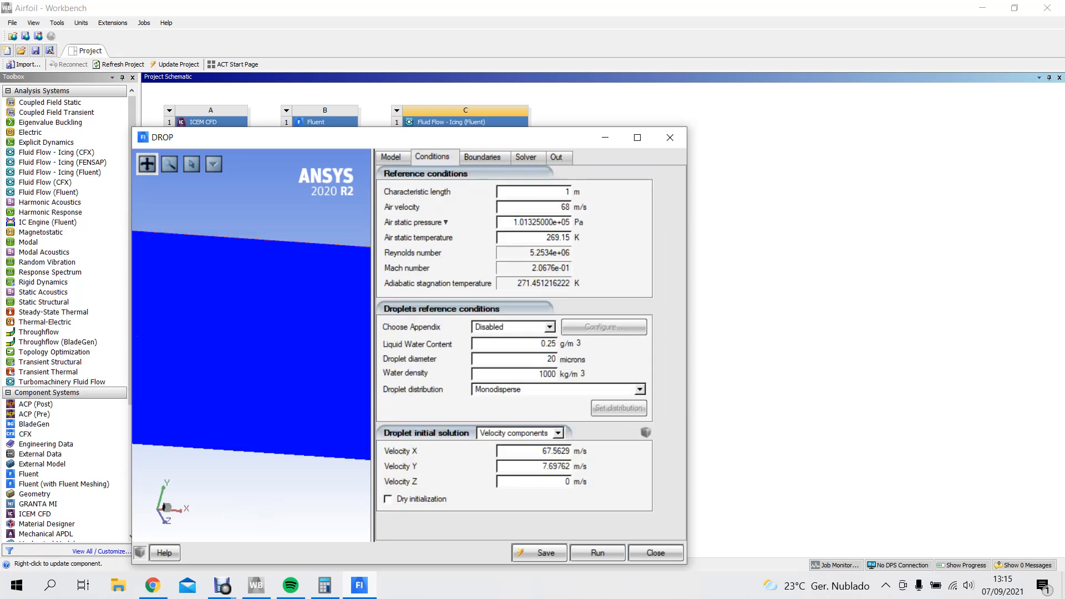
left_click(391, 157)
left_click(656, 553)
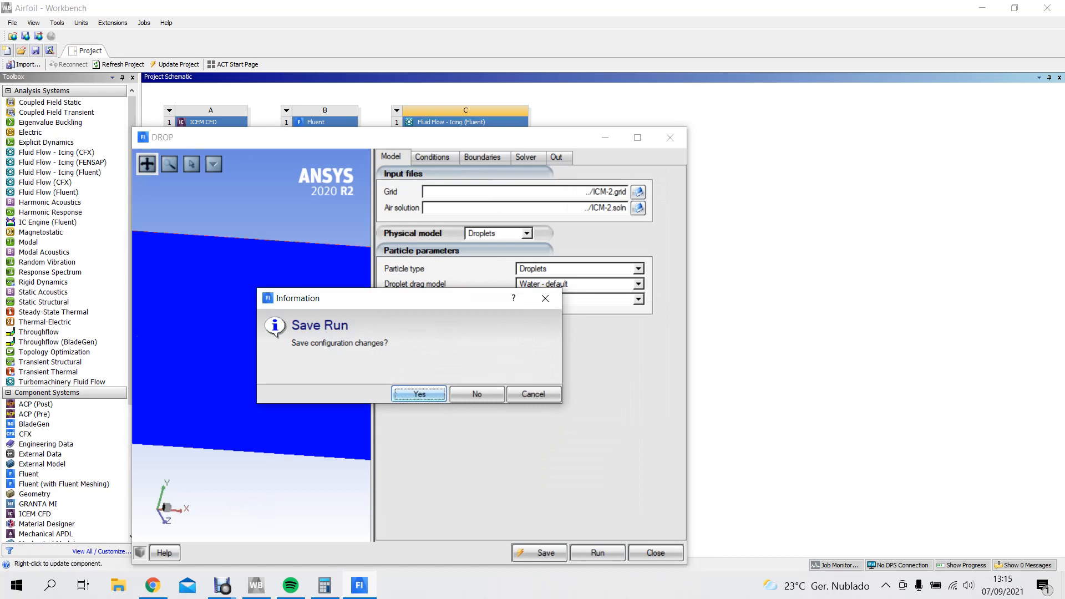
left_click(419, 395)
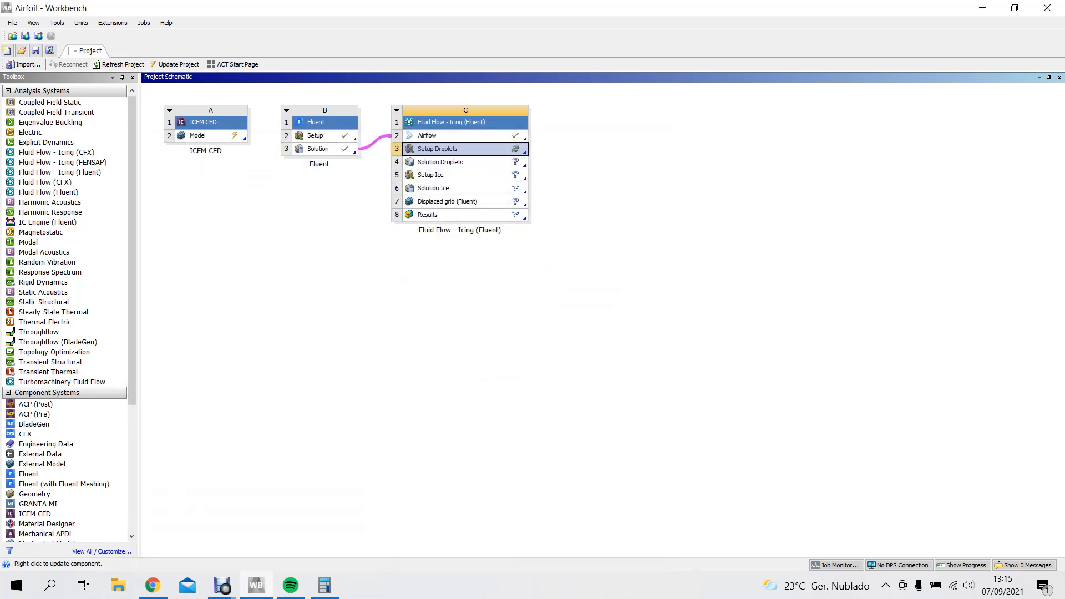
- Open the Solution Droplets cell, look over its run, sweep and execution settings, and close it
left_click(440, 162)
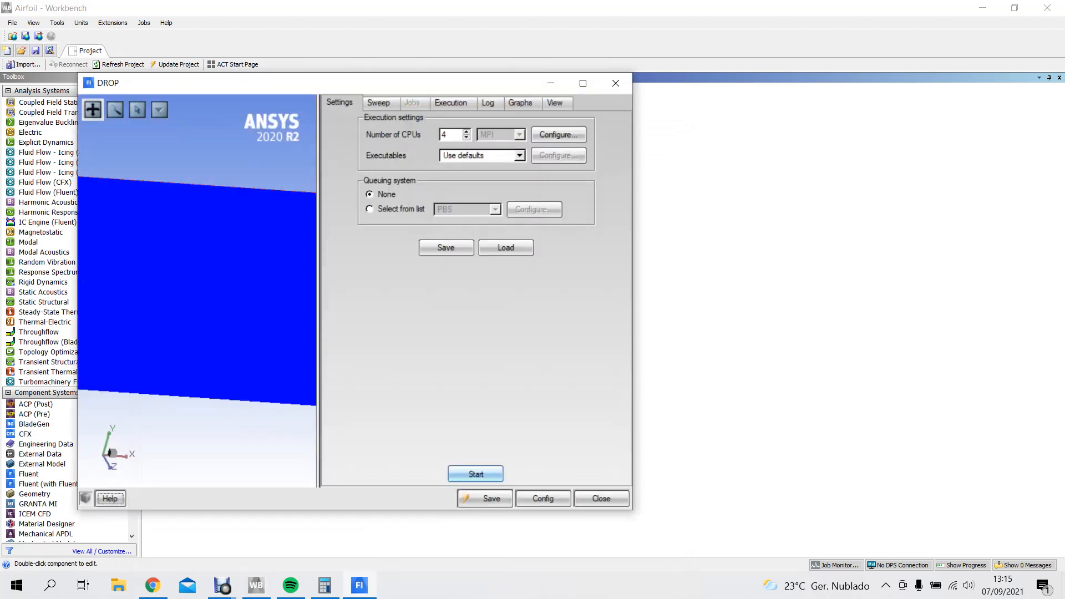
left_click(379, 103)
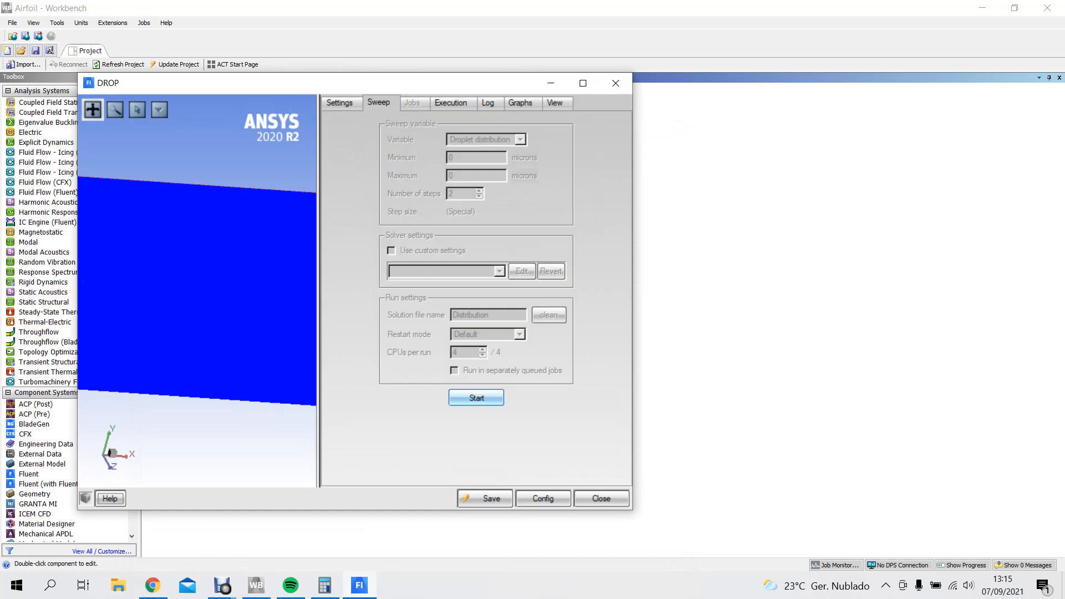
left_click(451, 103)
left_click(616, 84)
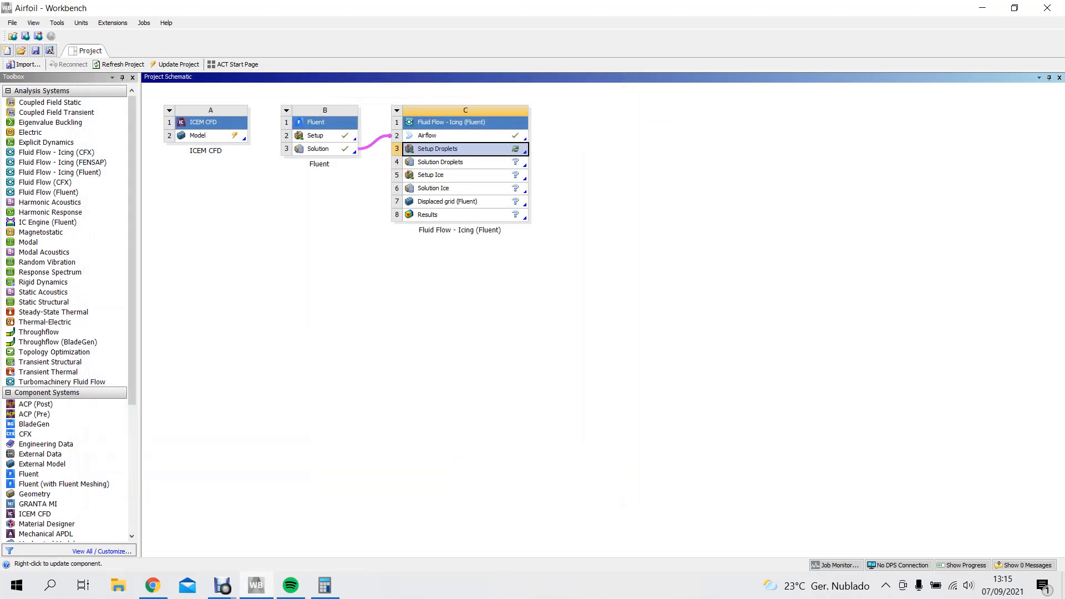
- Update the Solution Droplets cell to run DROP3D and allow the MPI process manager through the Windows firewall
right_click(484, 162)
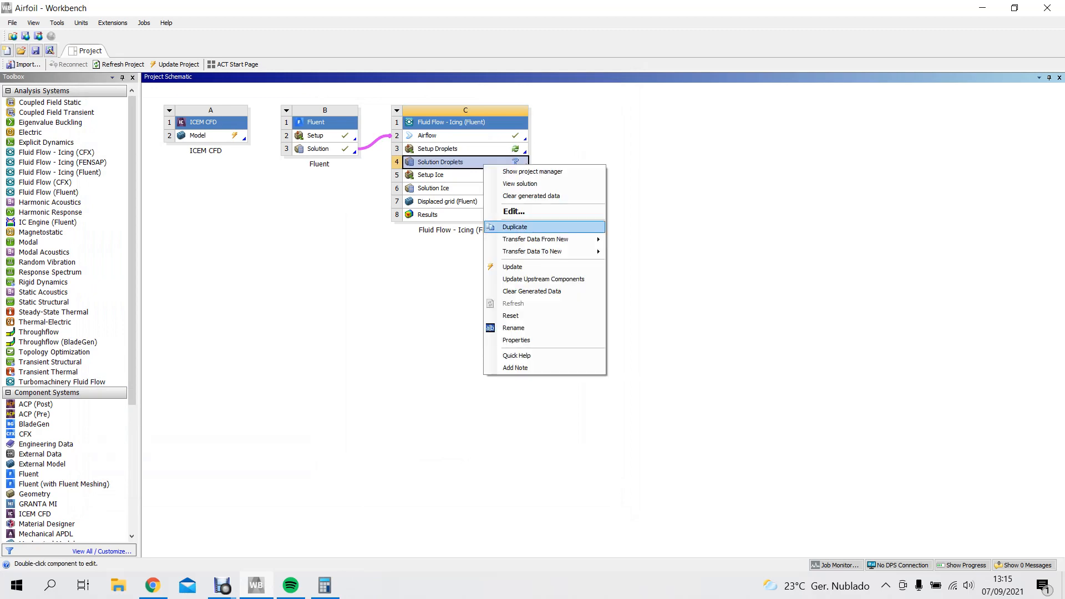
left_click(513, 267)
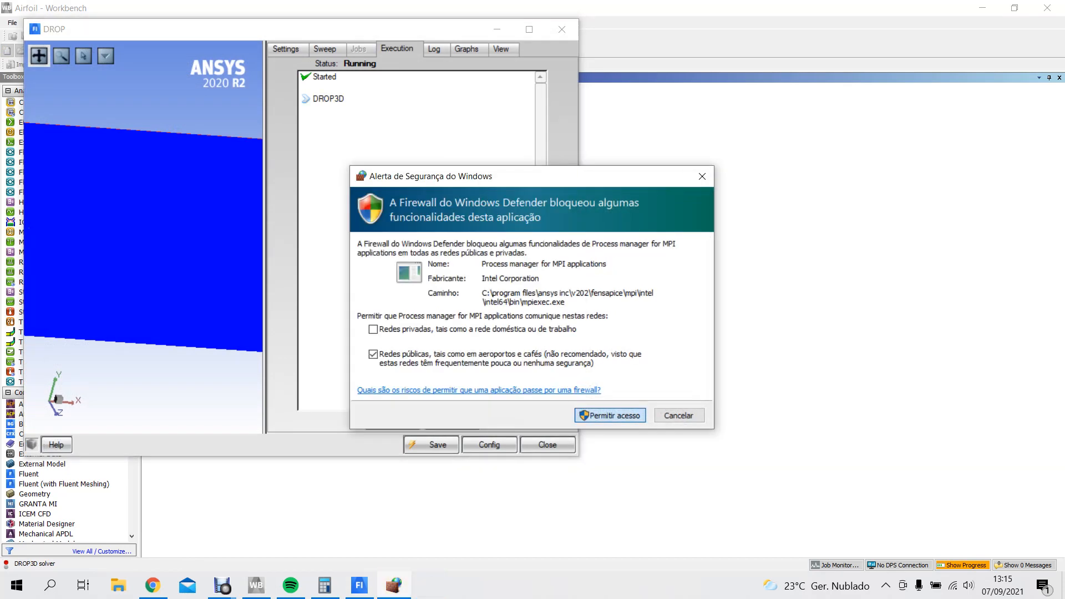
key("Return")
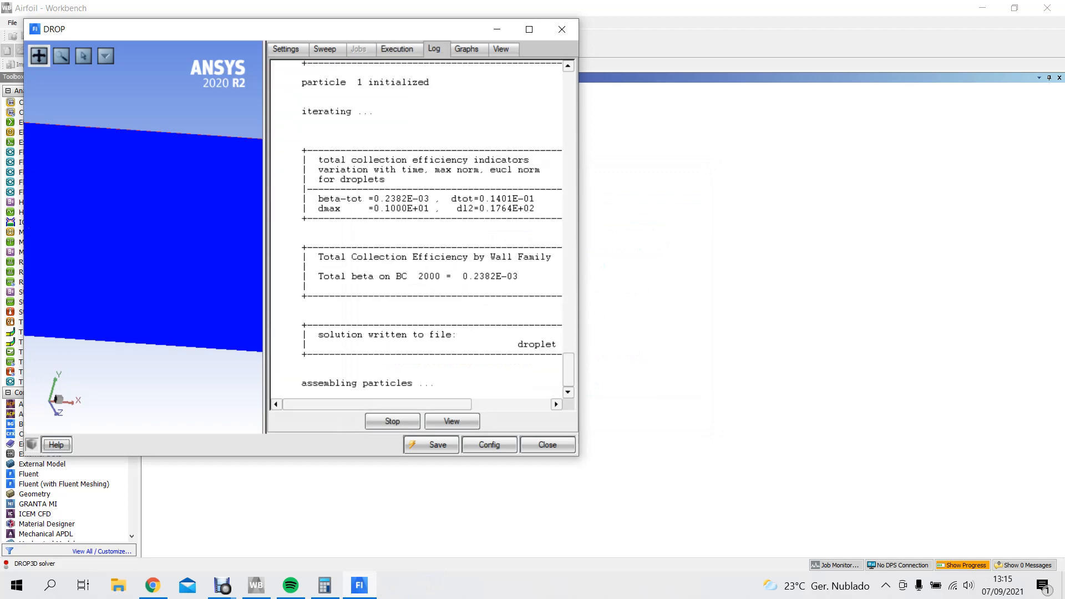
- Examine the running droplet solution's log, execution progress, average residual graph and sweep settings
left_click_drag(321, 38, 531, 48)
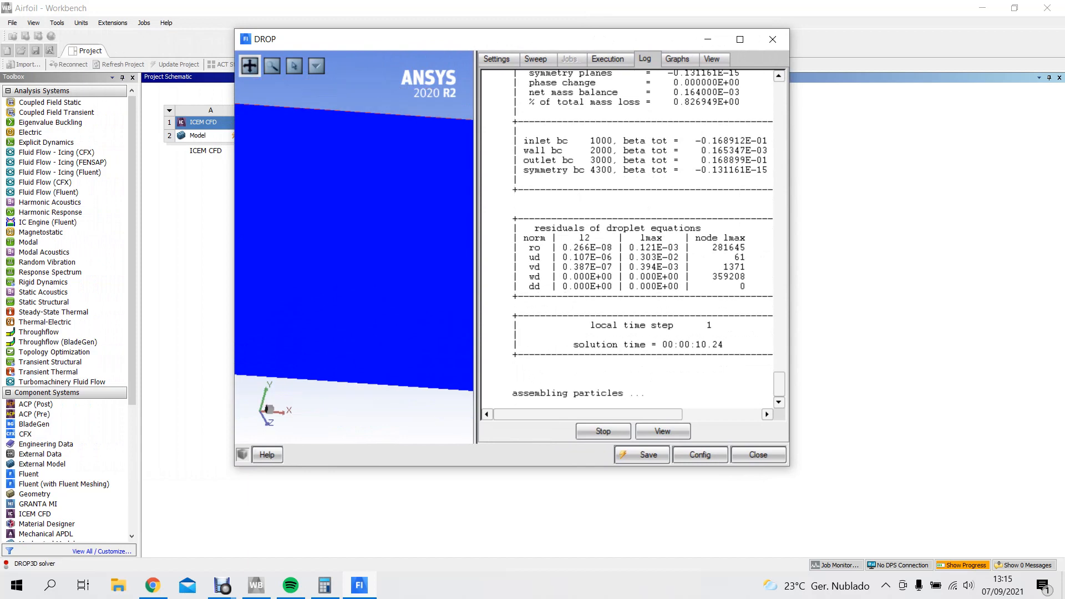
scroll(354, 248, "down", 8)
scroll(354, 247, "up", 3)
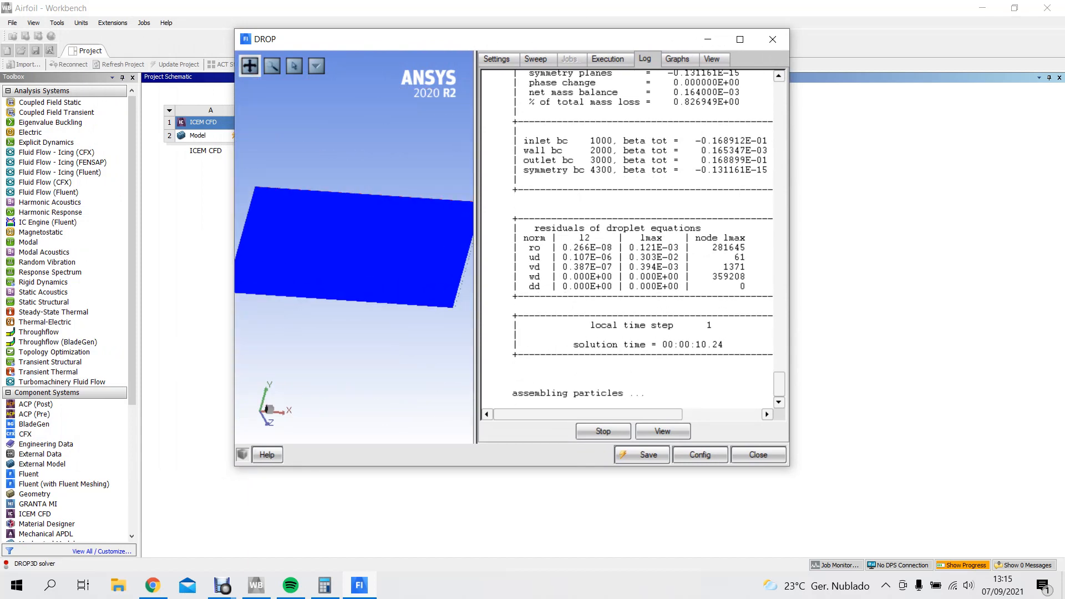
left_click(608, 59)
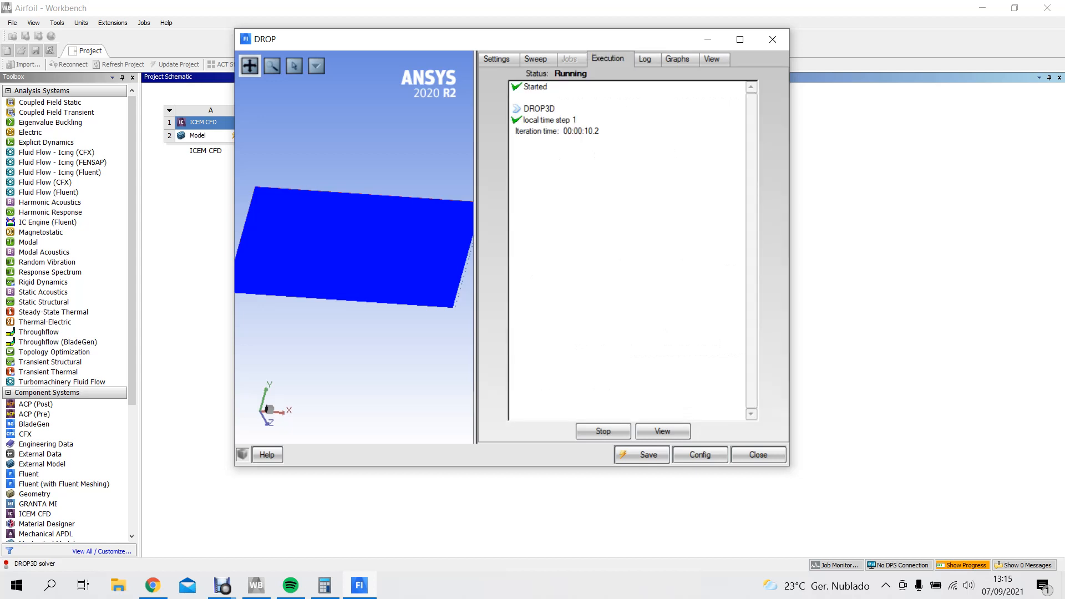
left_click(677, 59)
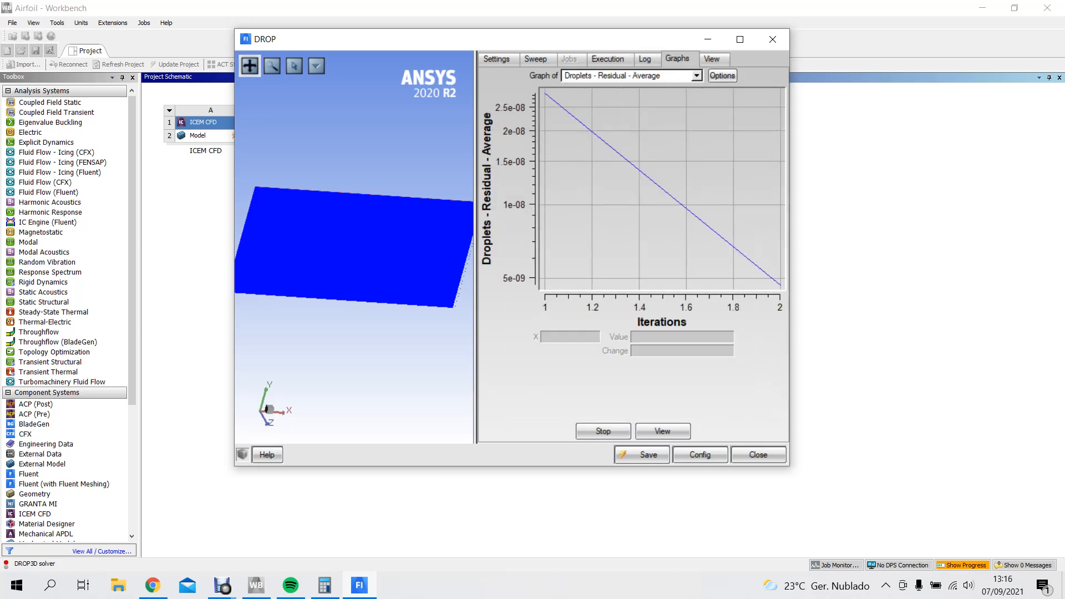
left_click(645, 59)
left_click(536, 59)
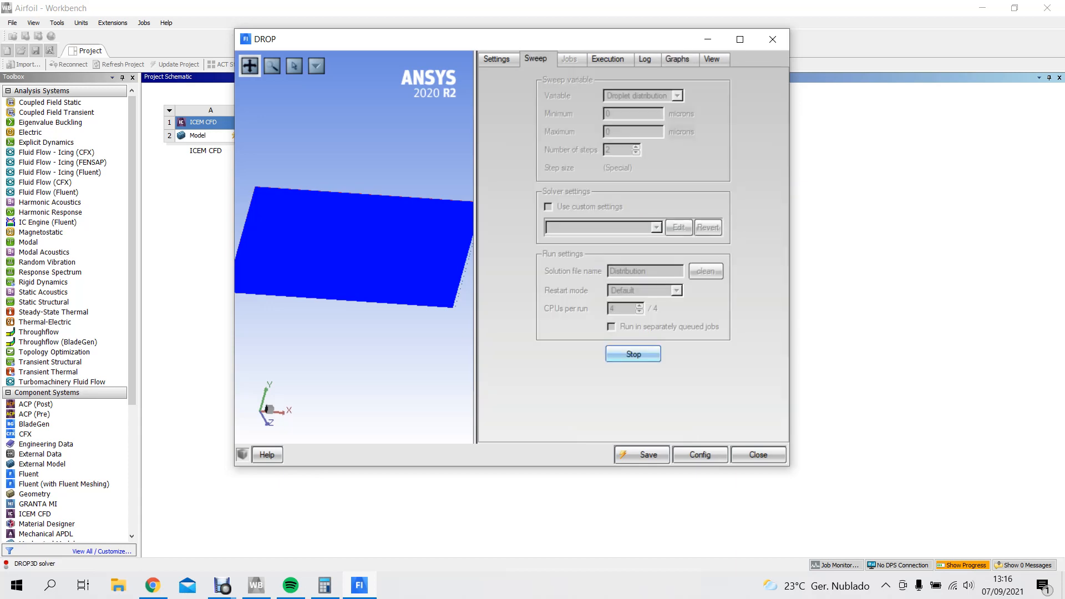
- Examine the running droplet solution's execution progress, log and average residual graph
mouse_move(222, 585)
left_click(608, 59)
left_click(645, 59)
left_click(678, 59)
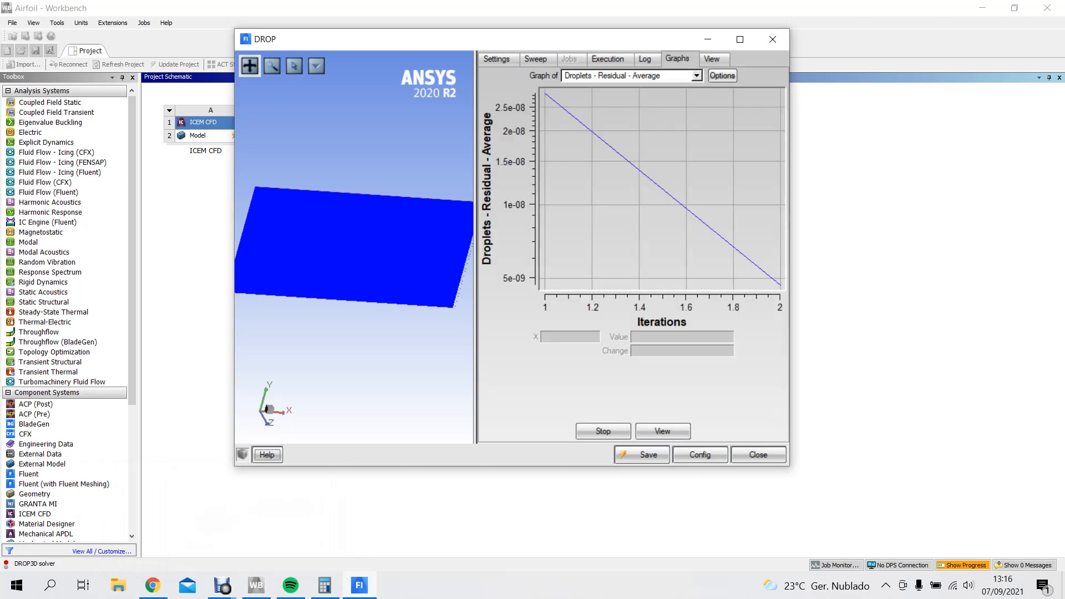
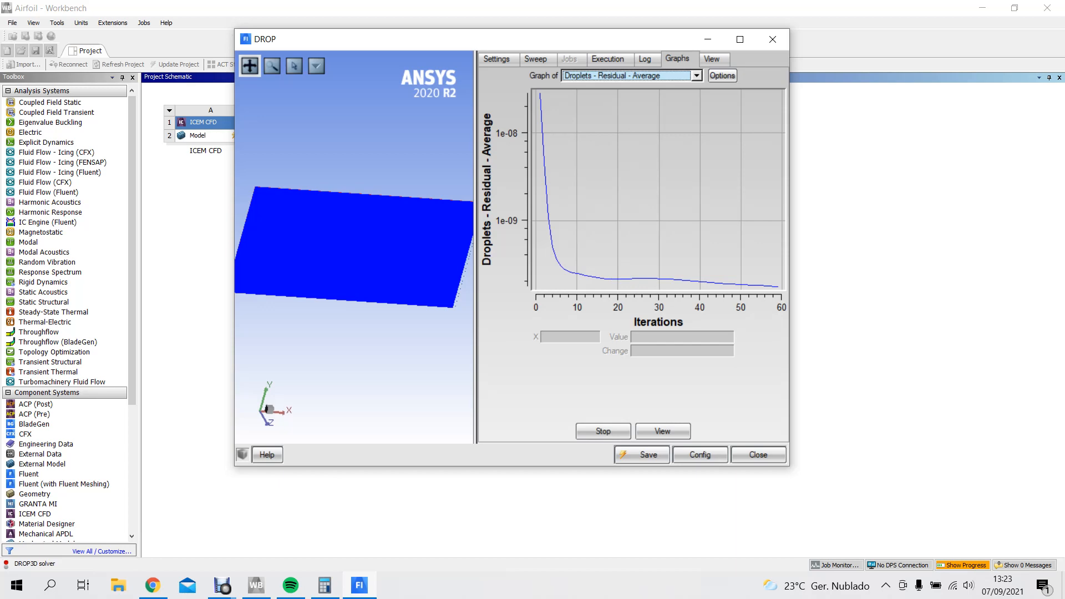
left_click(608, 59)
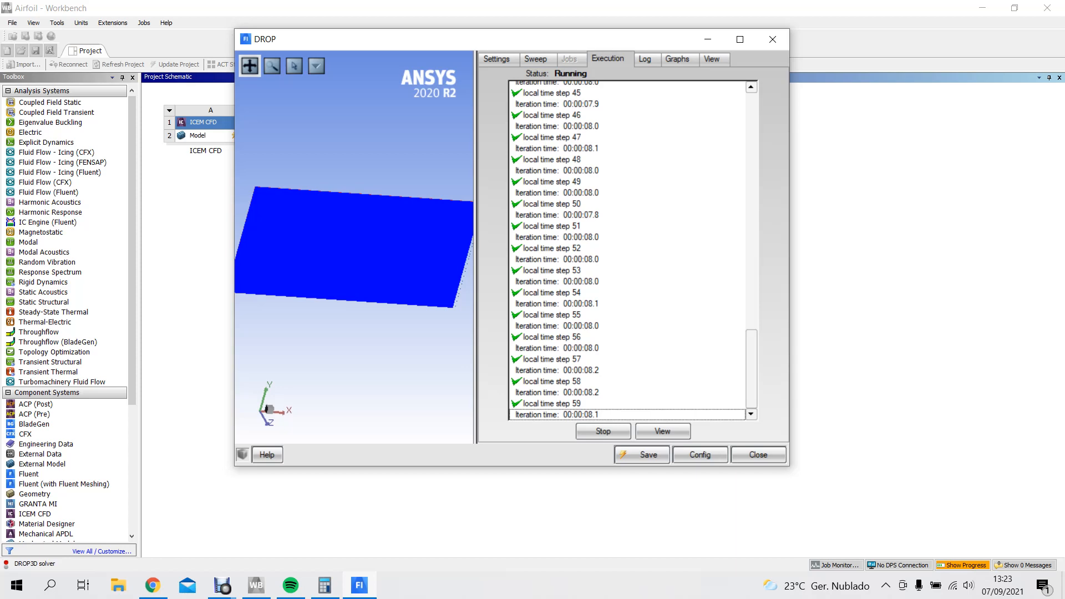
left_click(678, 58)
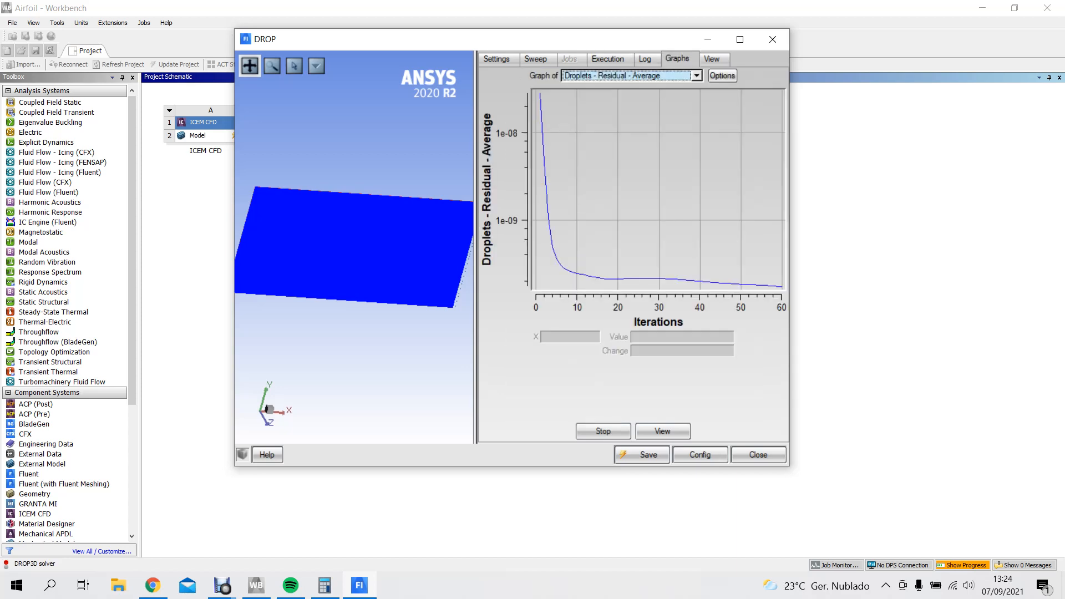
- Graph the droplets' change in total Beta, and stop the droplet calculation after the current iteration with its solution saved
left_click(696, 76)
left_click(643, 111)
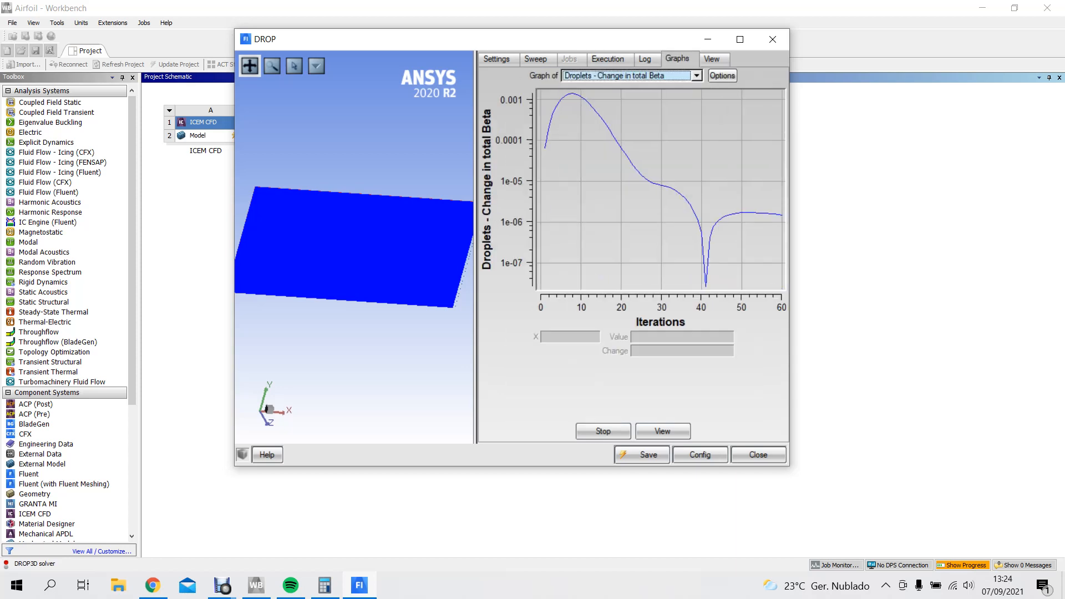
left_click(603, 431)
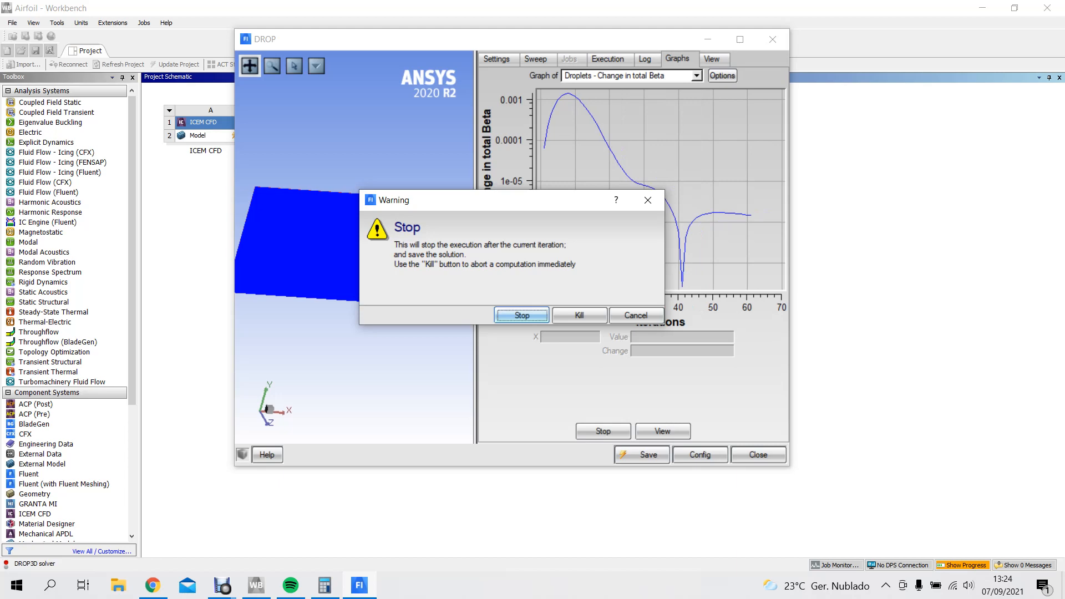
key("Return")
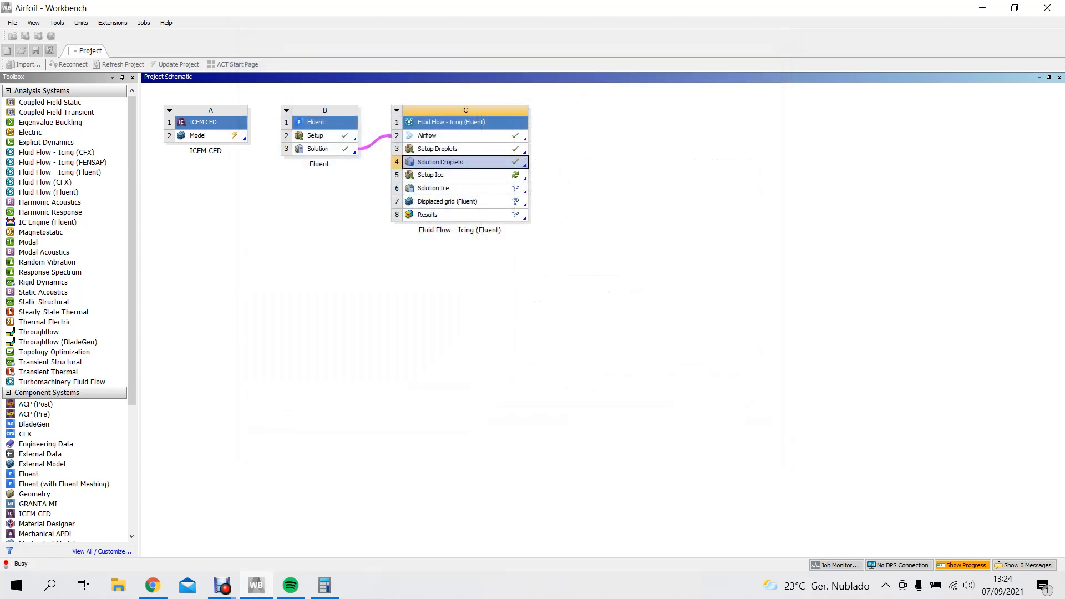
- View the Solution Droplets result in Viewmerical and inspect the droplet LWC contours across the airfoil domain
right_click(458, 162)
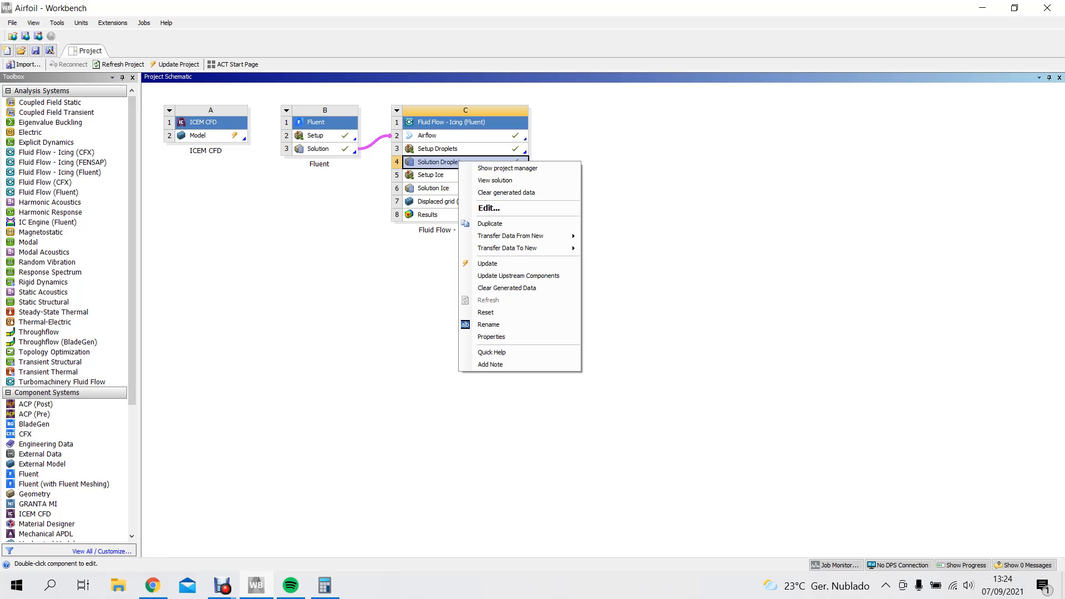
left_click(494, 180)
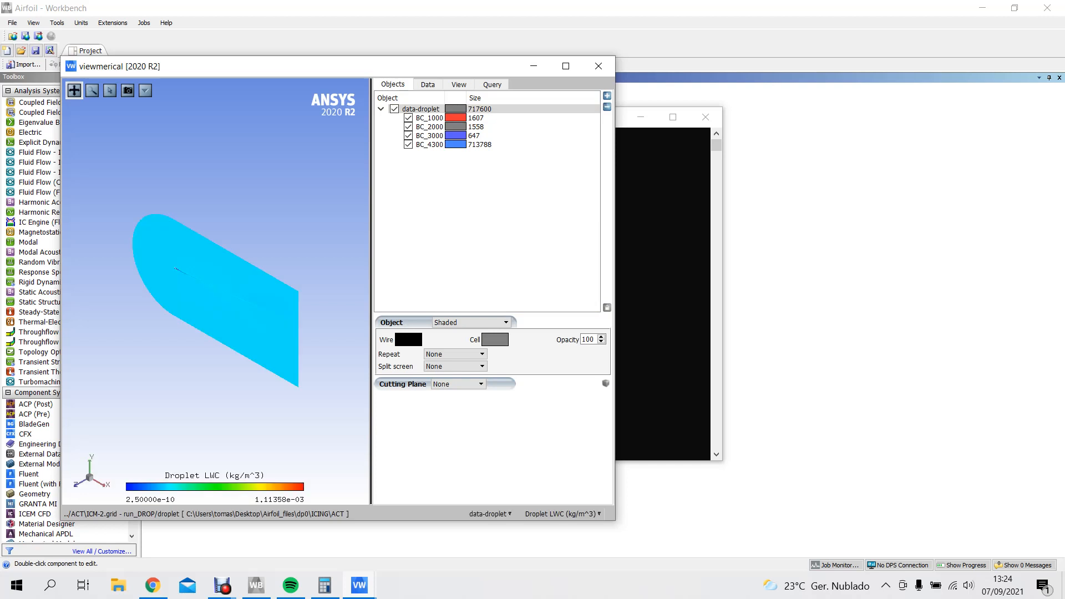
left_click_drag(205, 310, 269, 319)
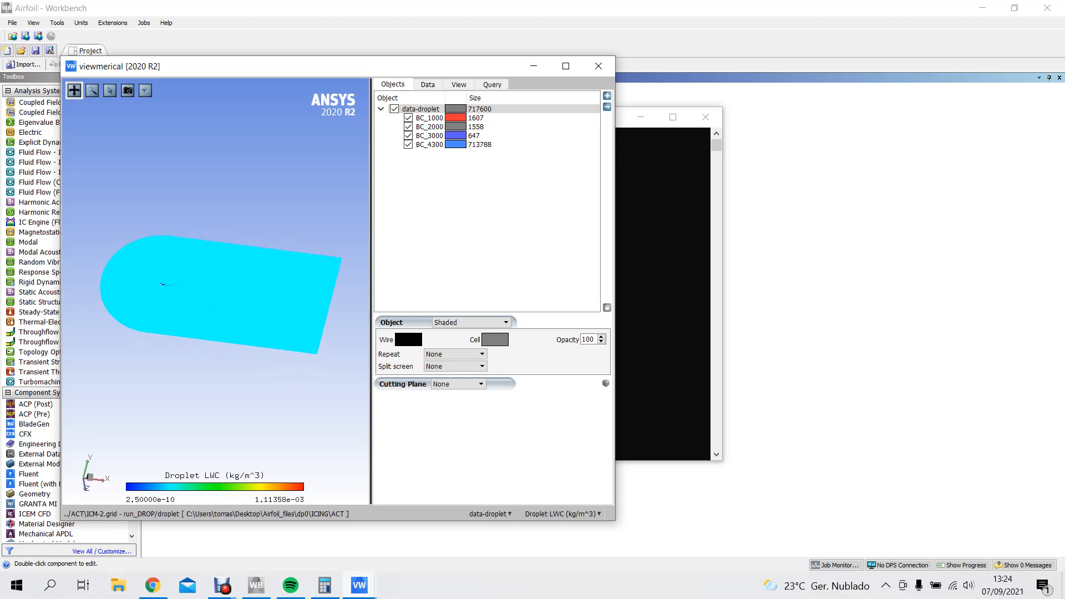
scroll(215, 291, "down", 3)
scroll(215, 292, "up", 6)
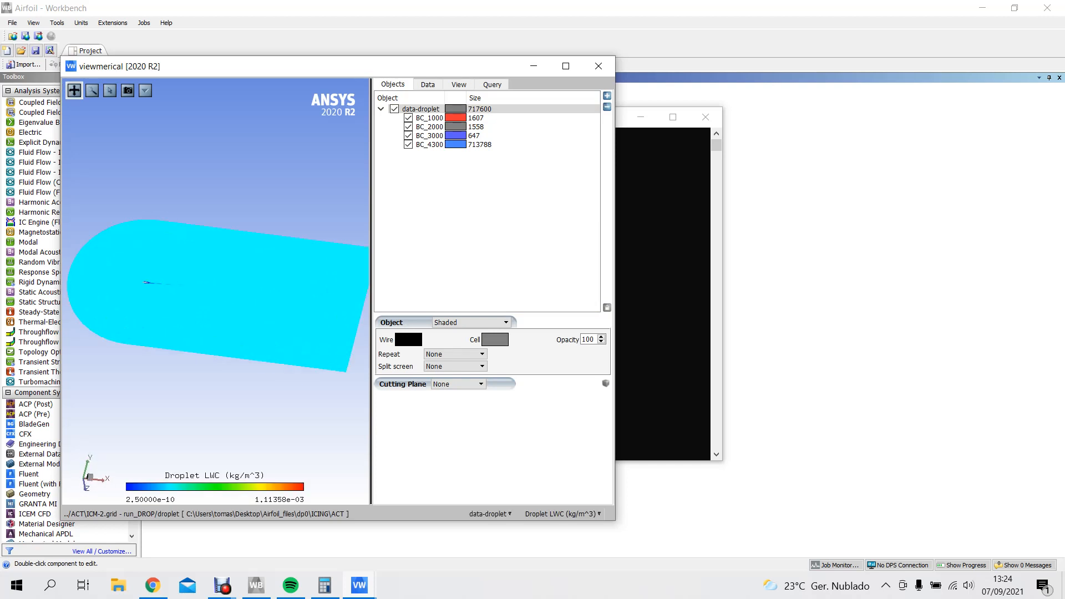
scroll(215, 292, "up", 6)
left_click_drag(215, 291, 283, 294)
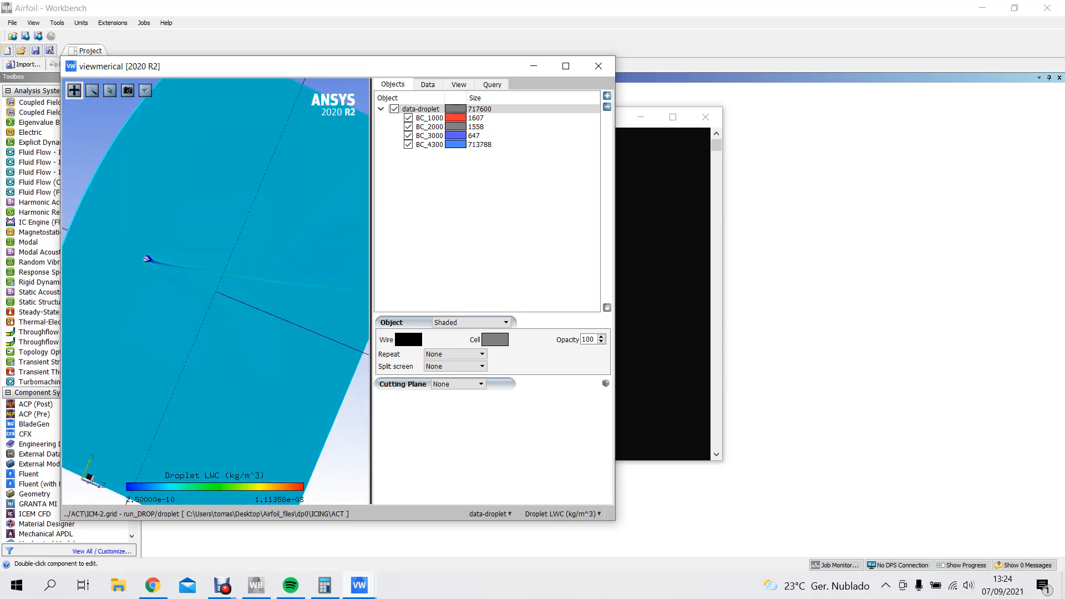
- Inspect the droplet LWC close to the airfoil and along its wake from several angles, and close the viewer
scroll(216, 292, "down", 3)
left_click(92, 90)
scroll(215, 291, "down", 2)
scroll(215, 292, "up", 7)
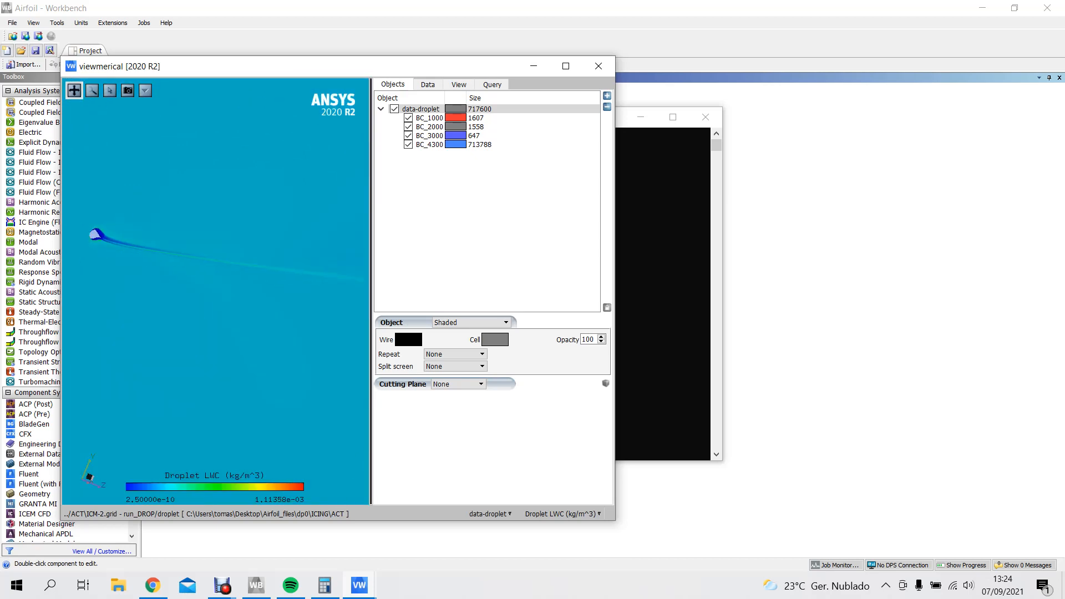
scroll(215, 291, "up", 3)
left_click_drag(266, 297, 222, 302)
left_click(145, 90)
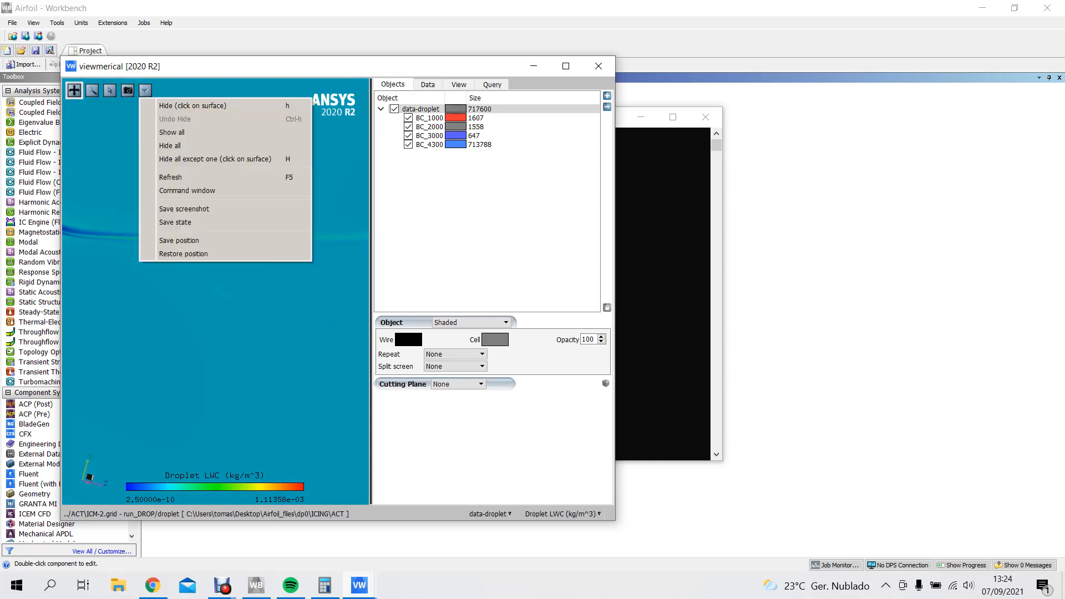
key("Escape")
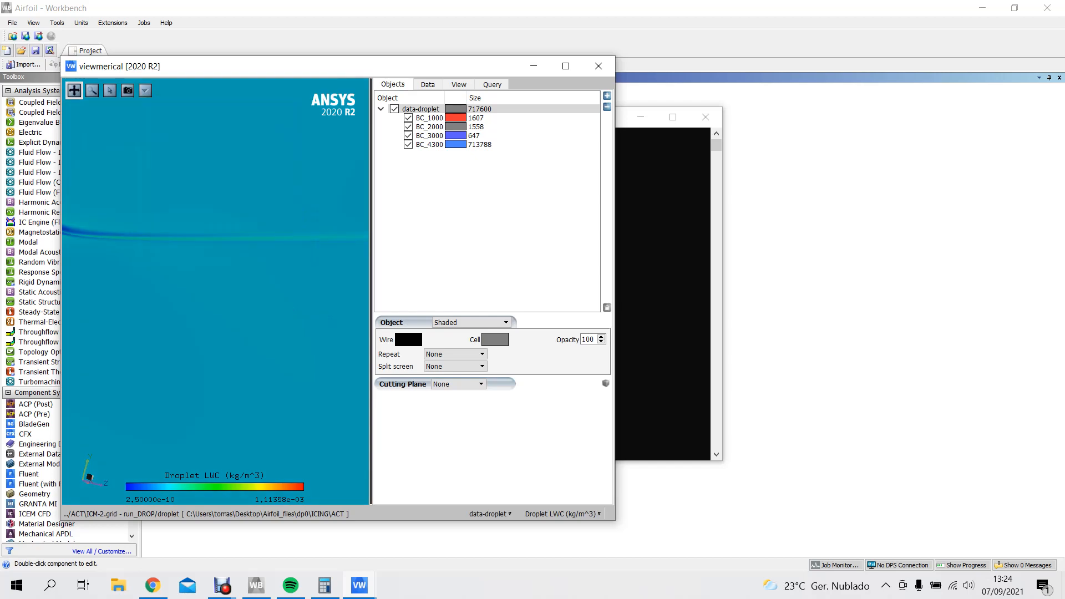
left_click_drag(267, 239, 266, 172)
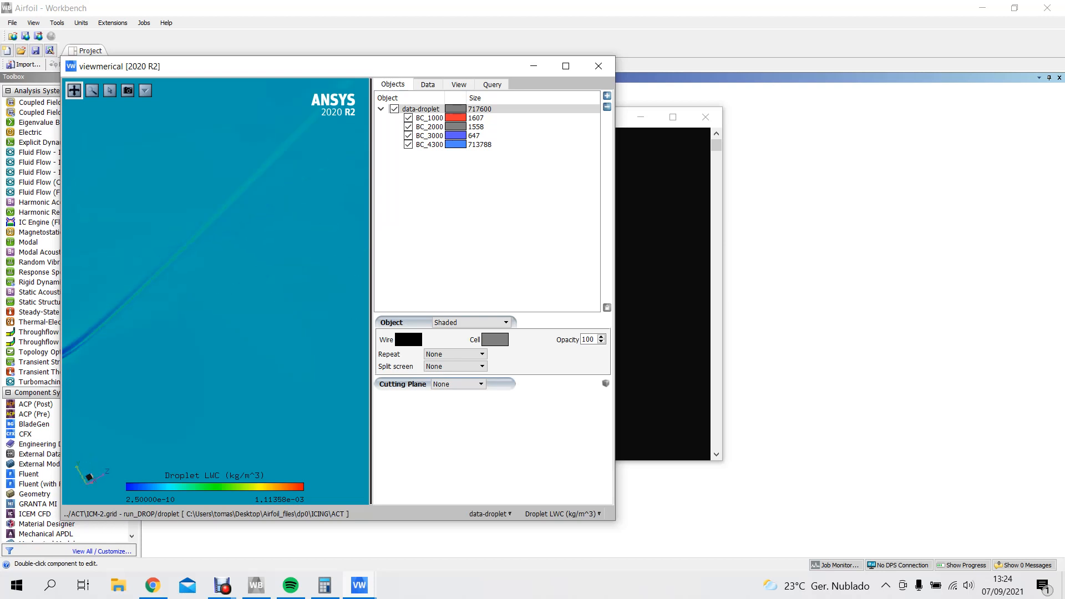
left_click_drag(206, 277, 333, 234)
left_click(598, 66)
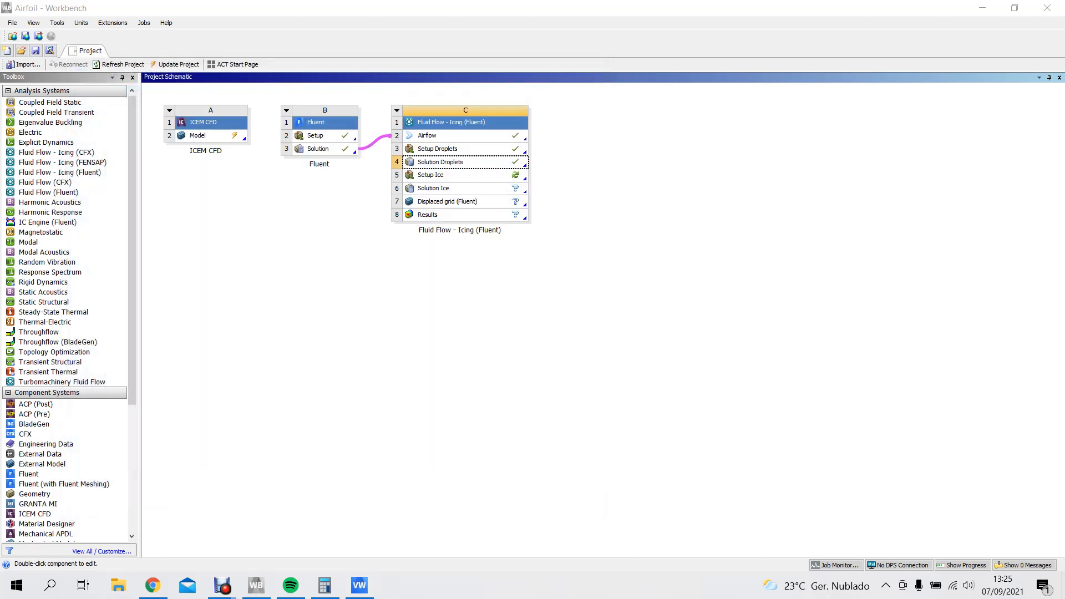
- Open the Setup Ice cell for editing and set Beading to Activated in the icing model
left_click(443, 176)
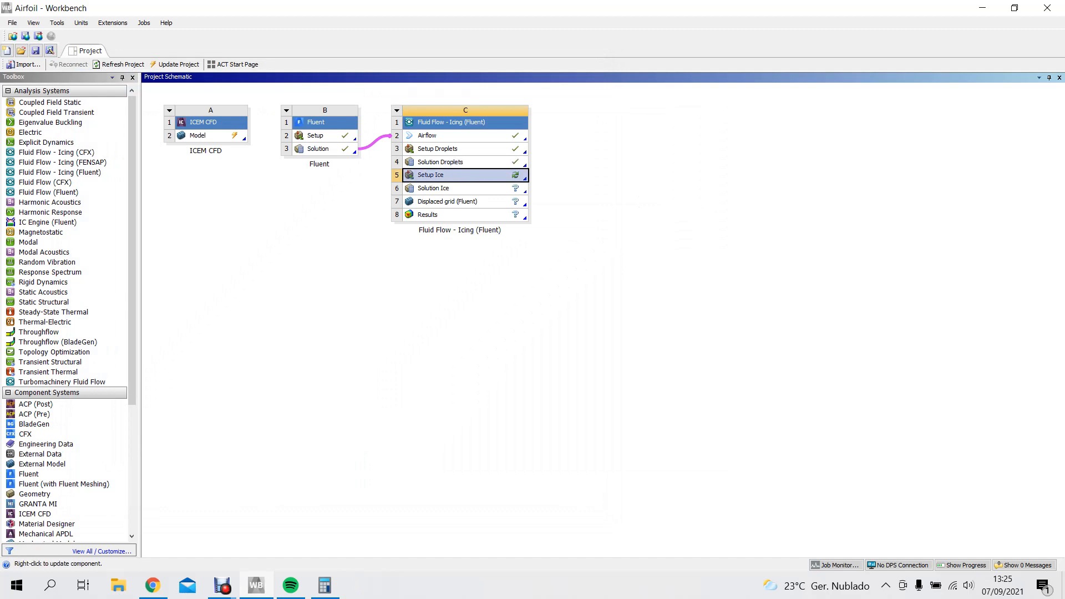
right_click(500, 176)
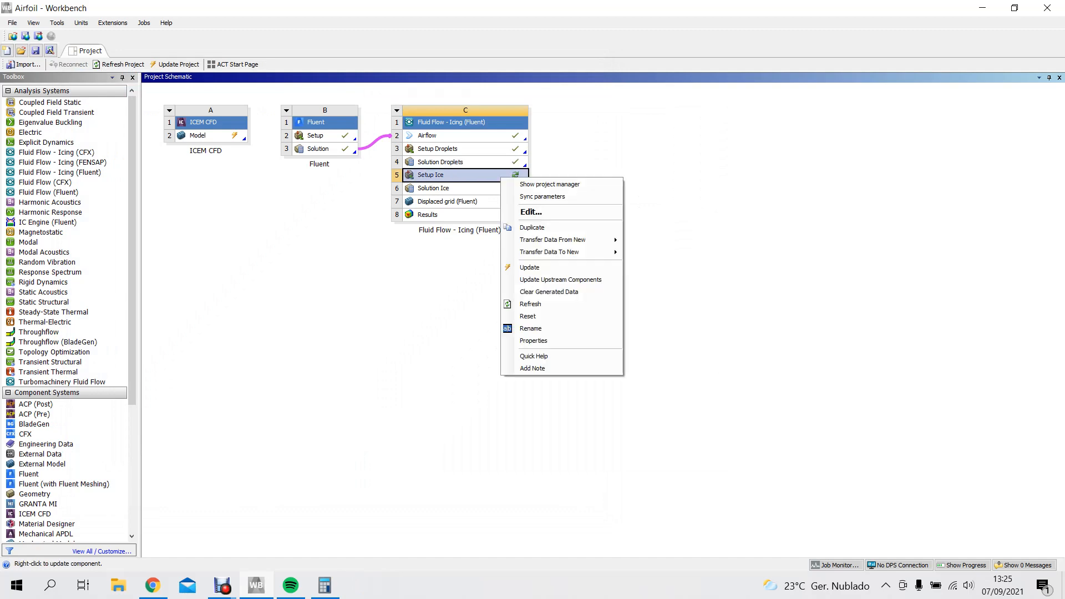
left_click(531, 211)
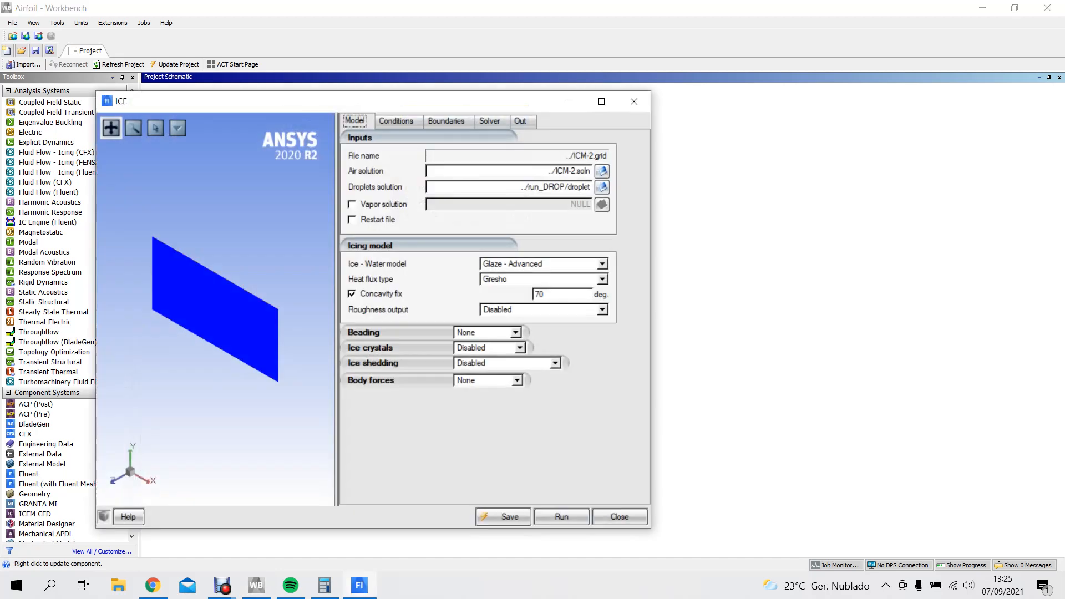
left_click(515, 333)
left_click(471, 357)
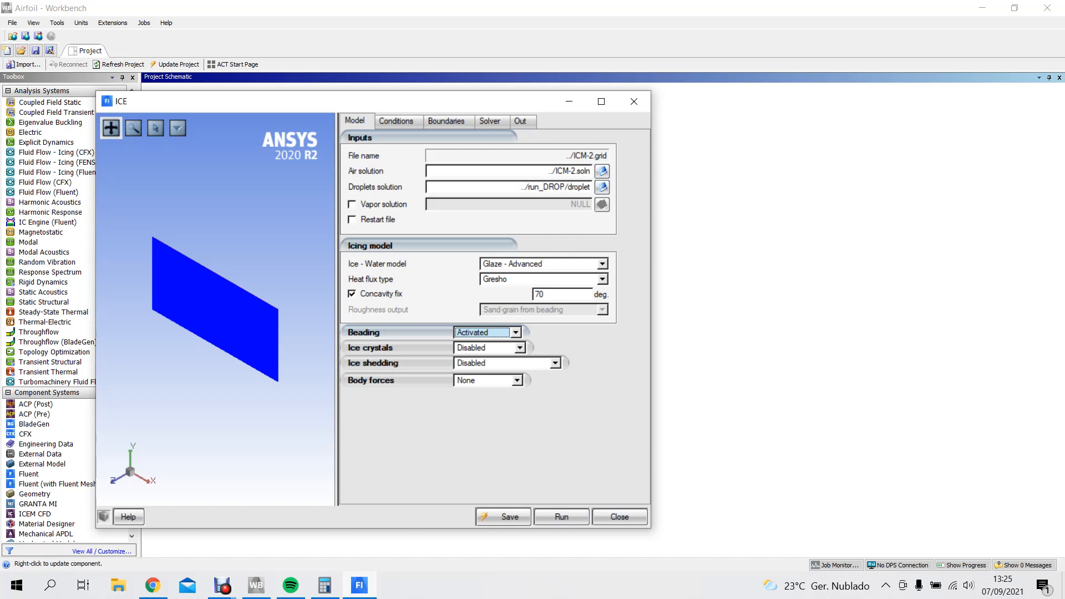
- Review the icing conditions and each boundary, keeping Icing set to Enabled on the airfoil wall
left_click(396, 121)
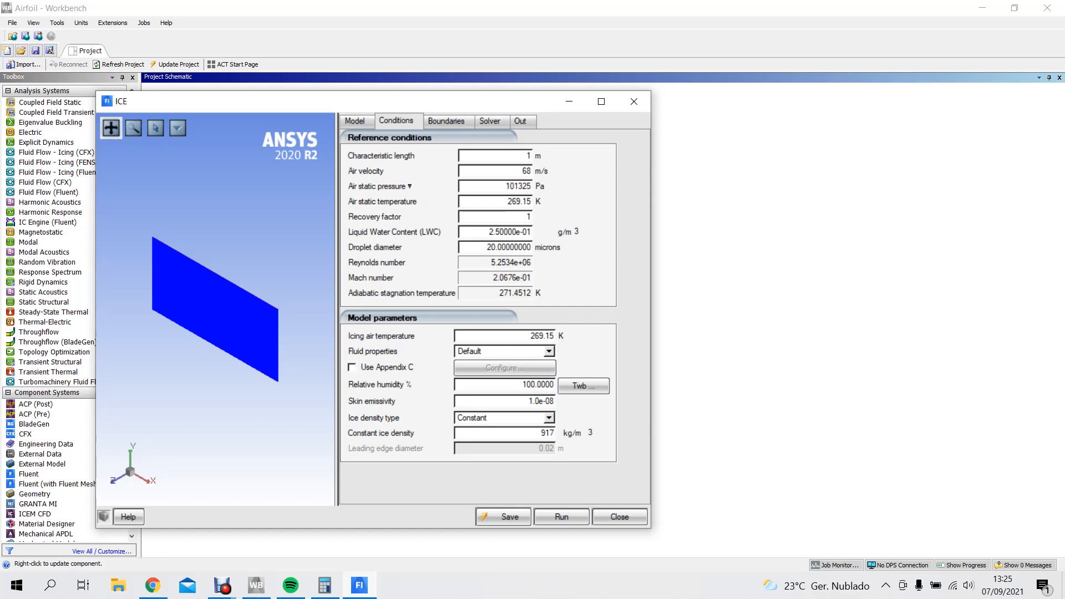
left_click(447, 121)
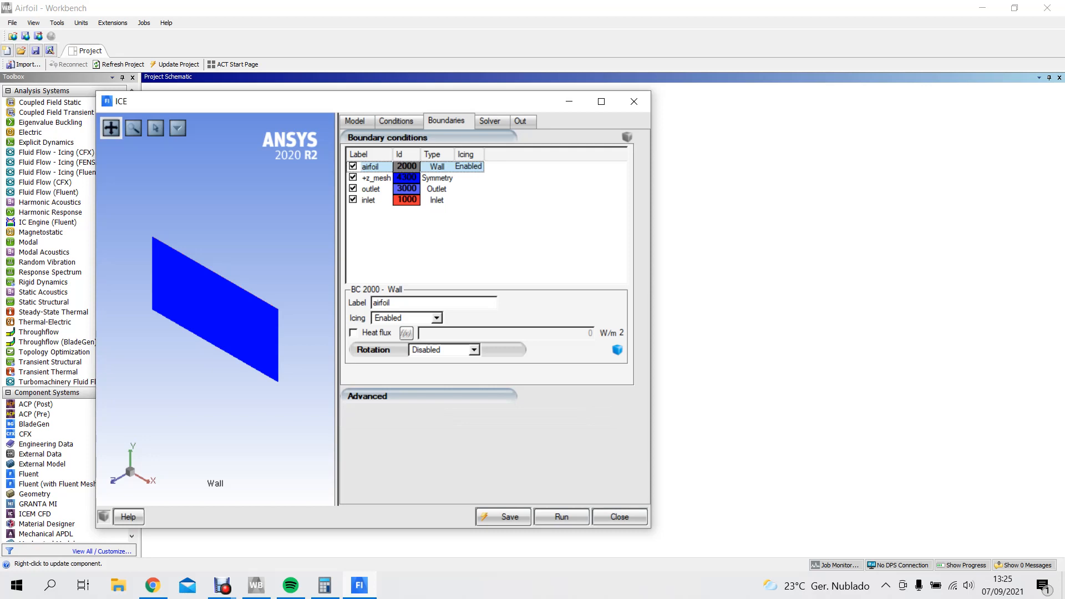
left_click(437, 318)
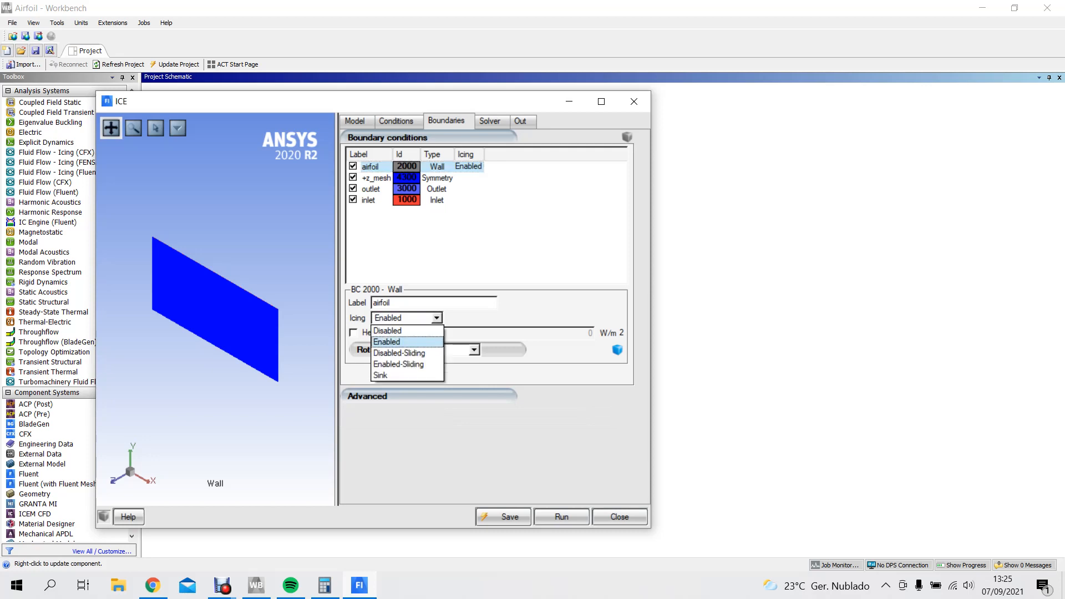
left_click(407, 342)
left_click(396, 120)
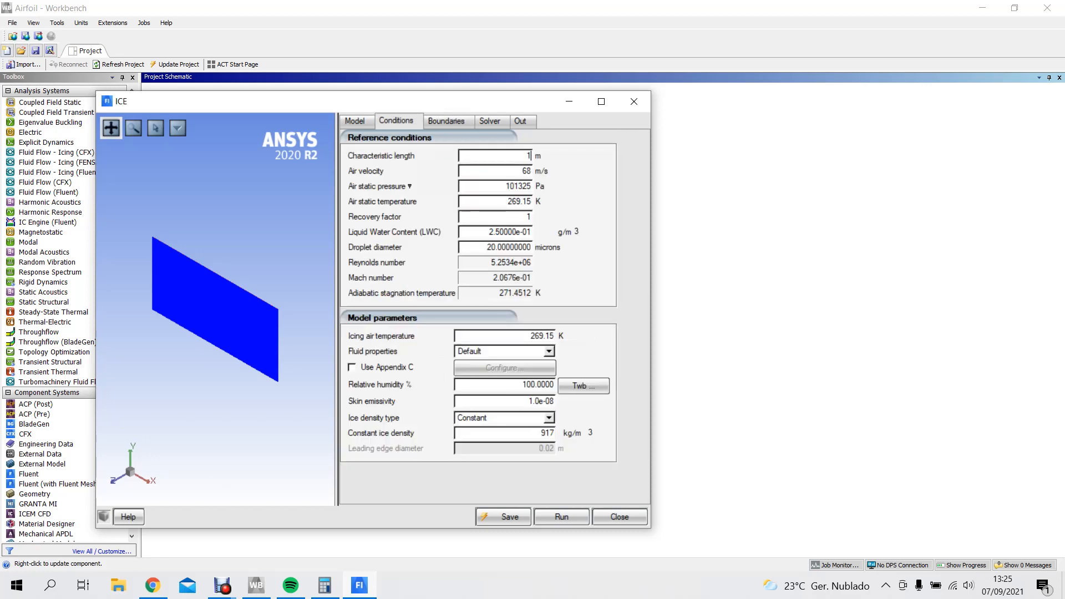
left_click(447, 120)
left_click(376, 179)
left_click(371, 189)
left_click(368, 201)
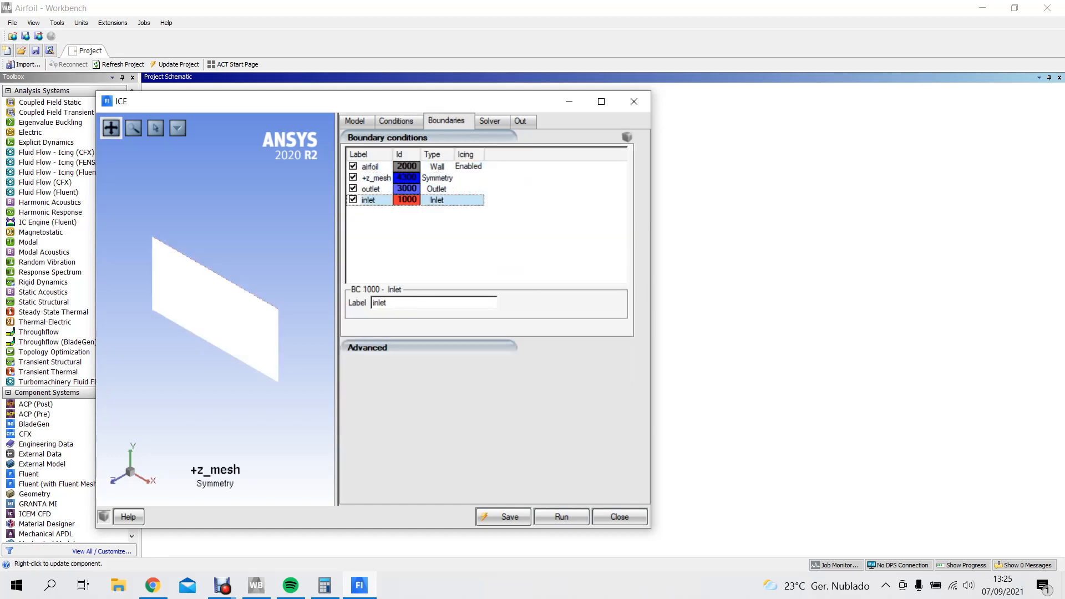
- Check the ice accretion time settings and the output options, and close the icing setup
left_click(490, 121)
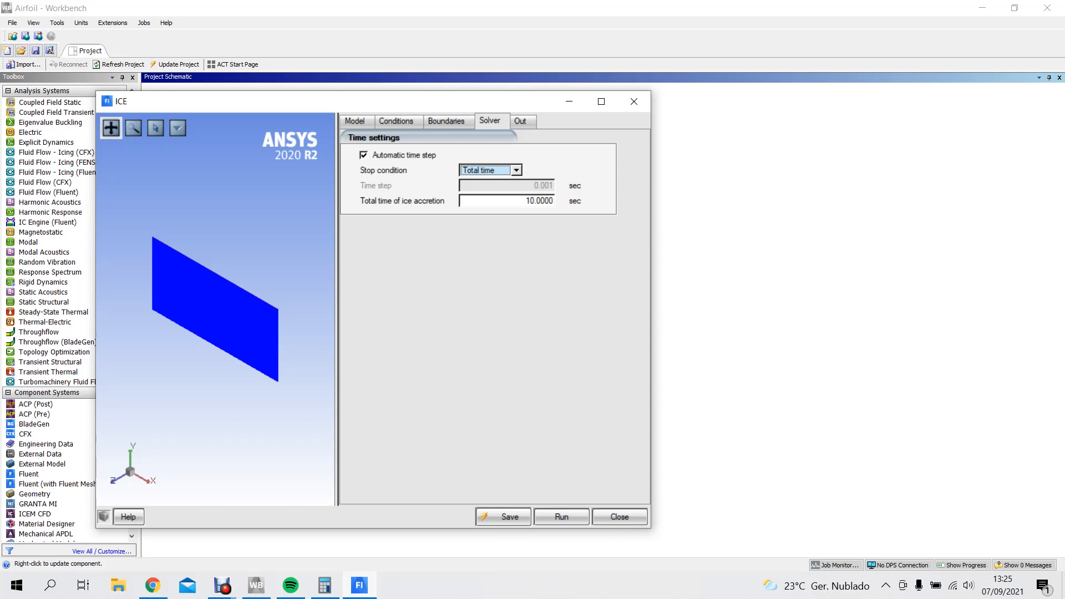
left_click(520, 121)
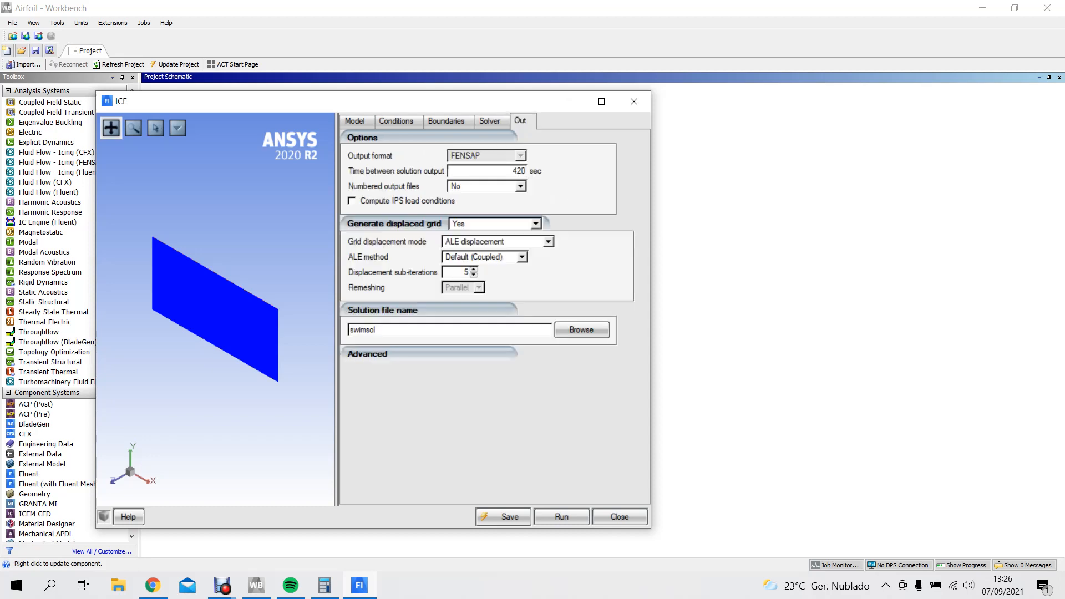
left_click(619, 517)
- Look over the Solution Ice run settings and the properties of the Solution Ice and Setup Ice cells, closing each view
left_click(444, 188)
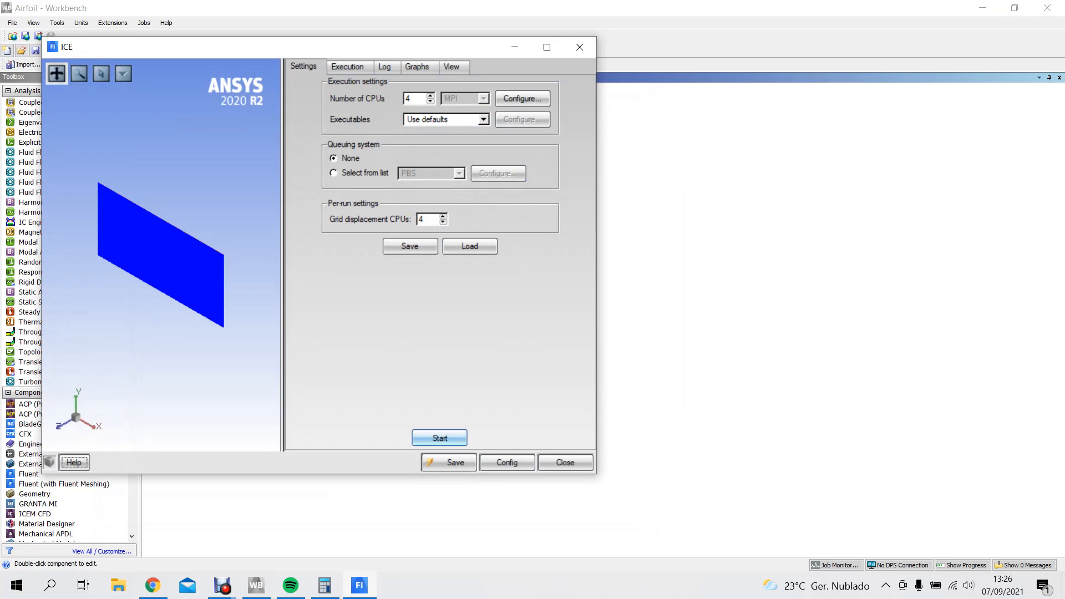
left_click(579, 46)
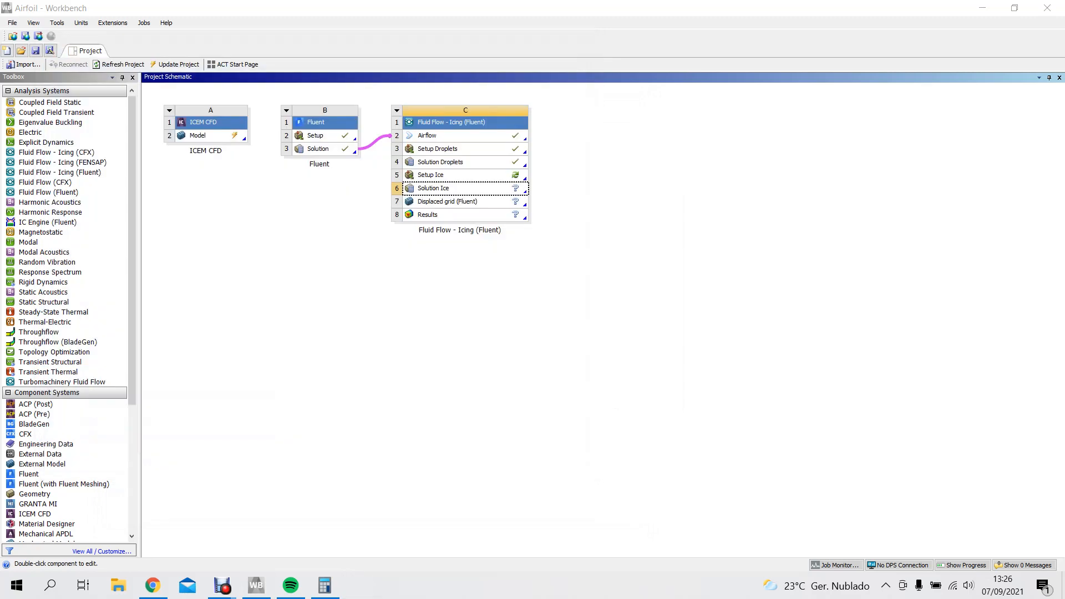
right_click(500, 191)
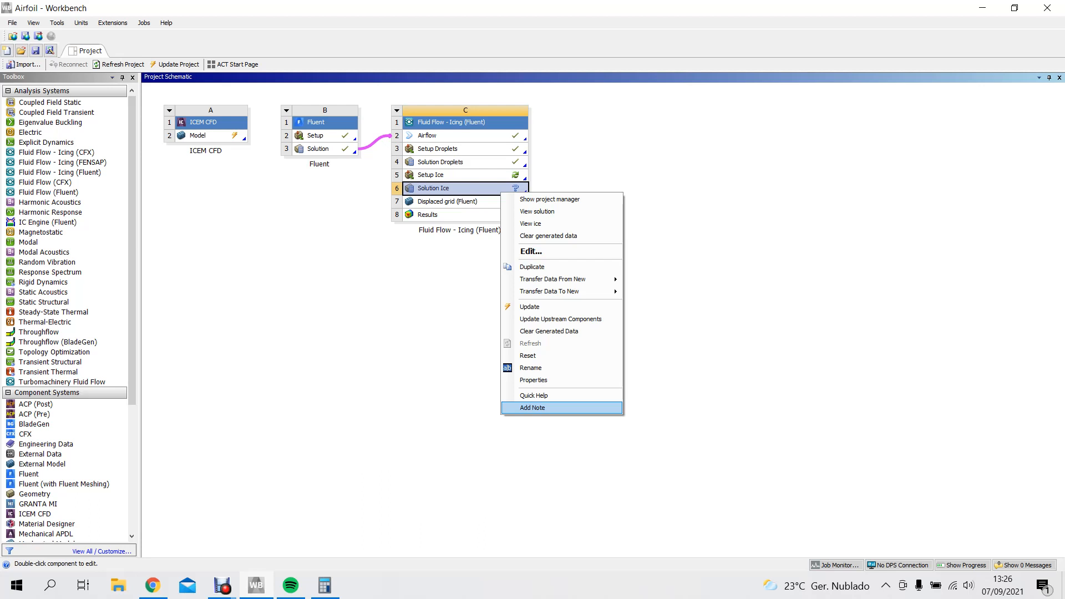
key("Return")
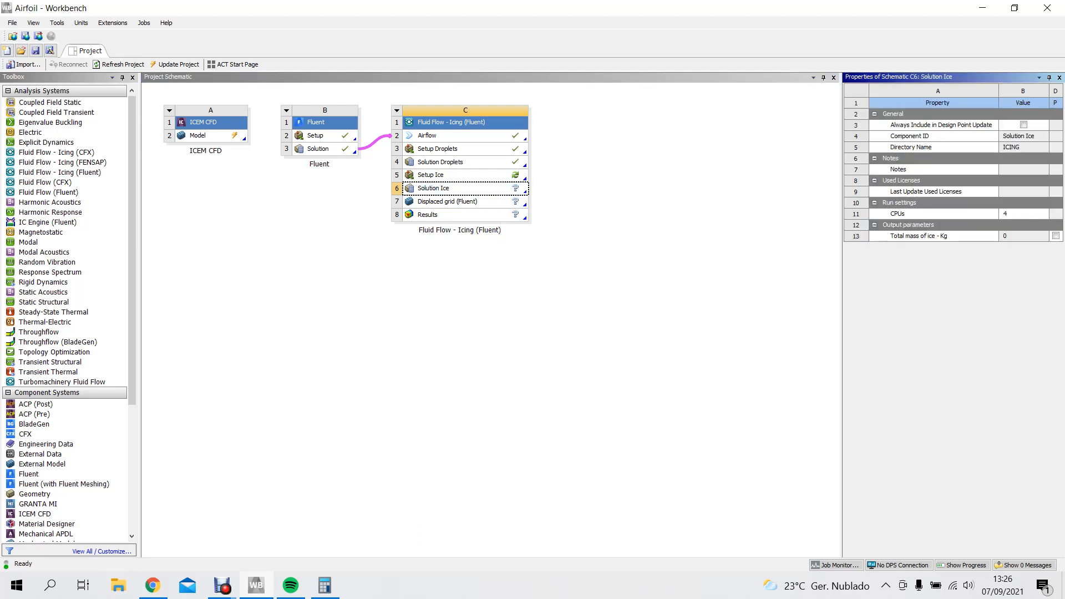
left_click(444, 176)
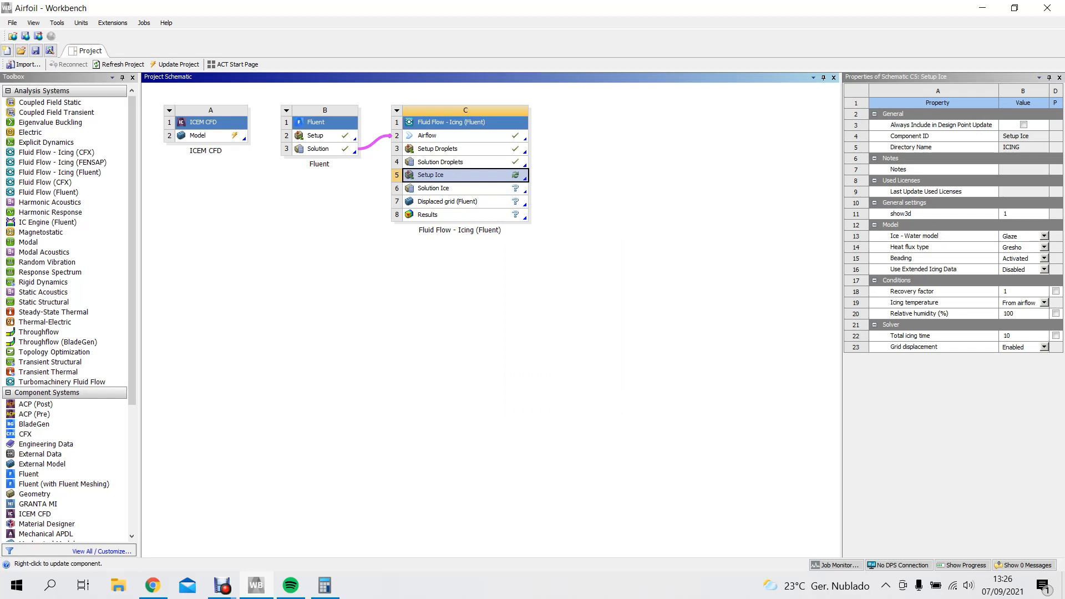
left_click(1059, 78)
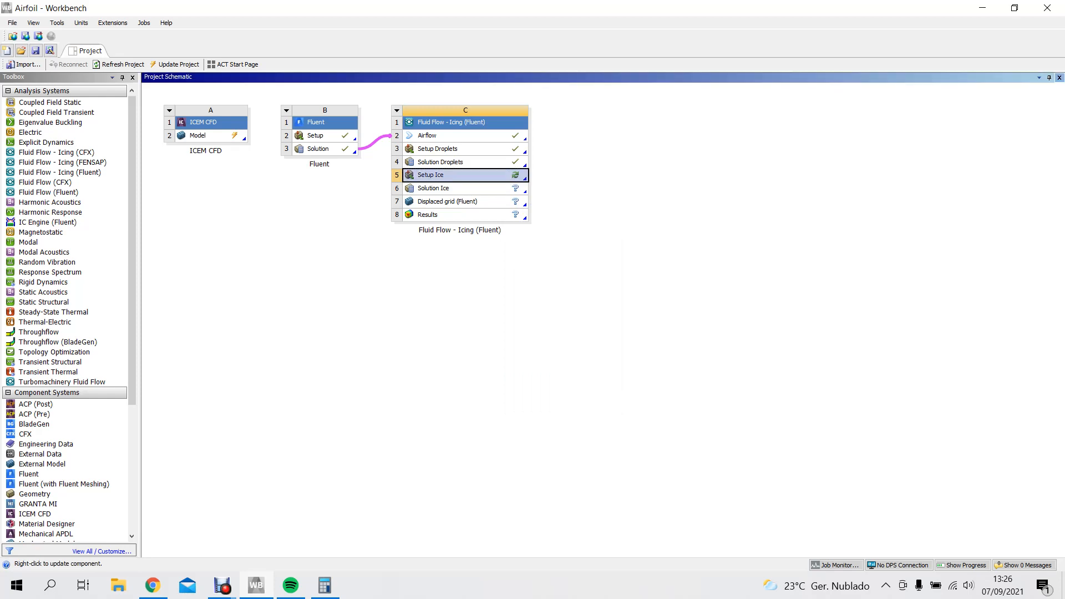
- Update the Solution Ice cell of the icing system to compute the ice accretion
left_click(444, 189)
right_click(490, 191)
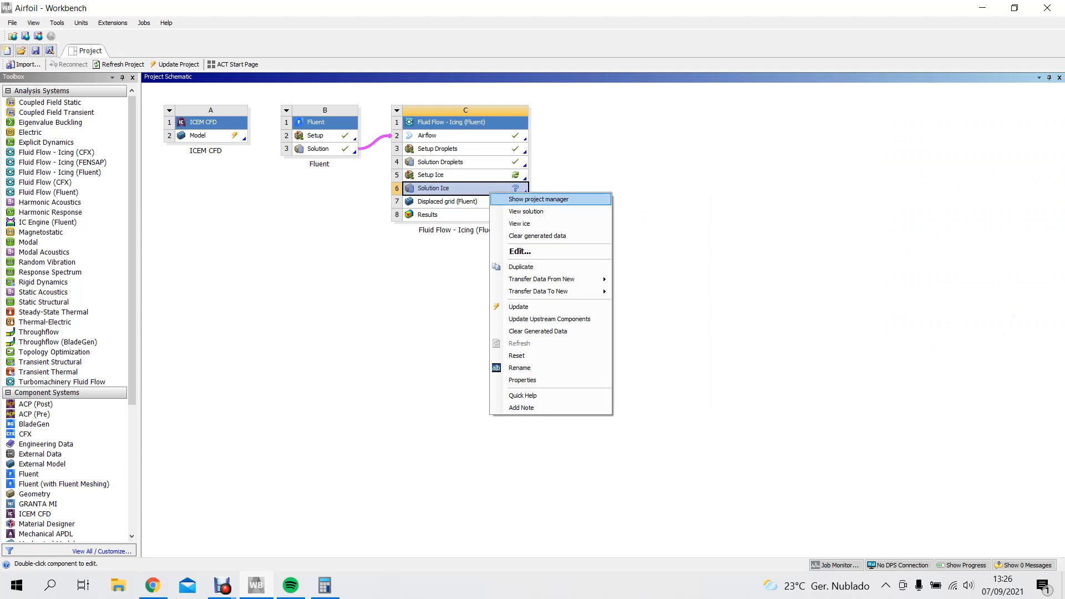
left_click(518, 307)
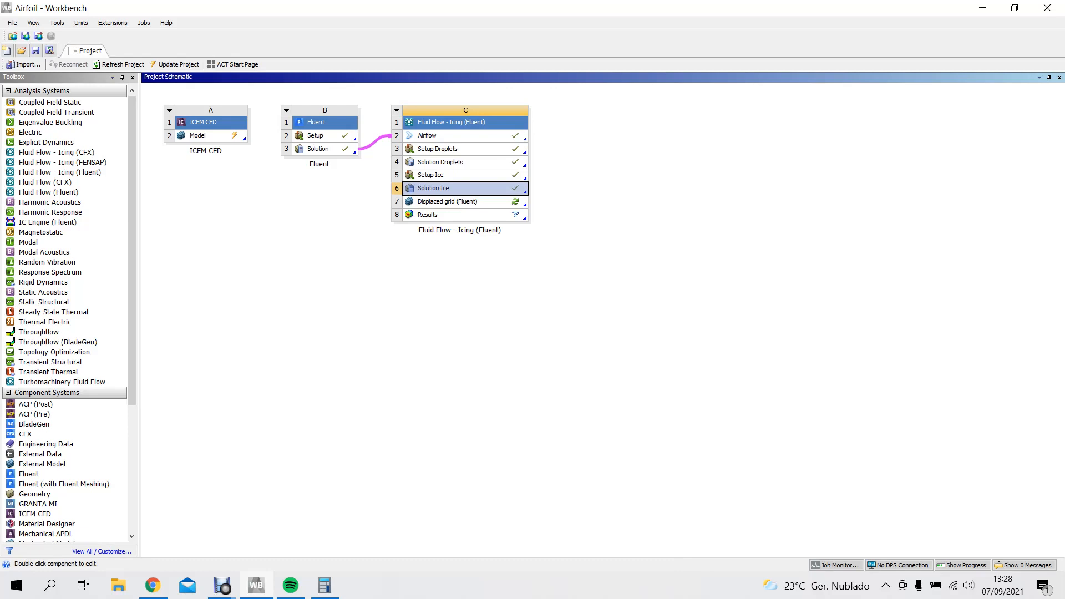
- View the Solution Ice solution, examine the mass caught around the airfoil, and close the viewer
right_click(464, 188)
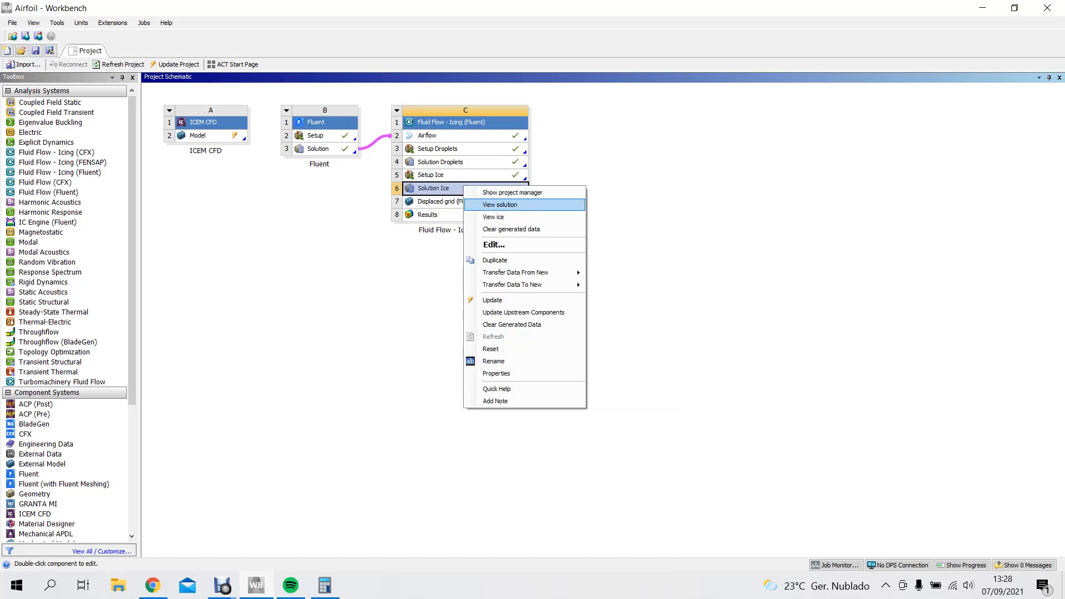
left_click(500, 204)
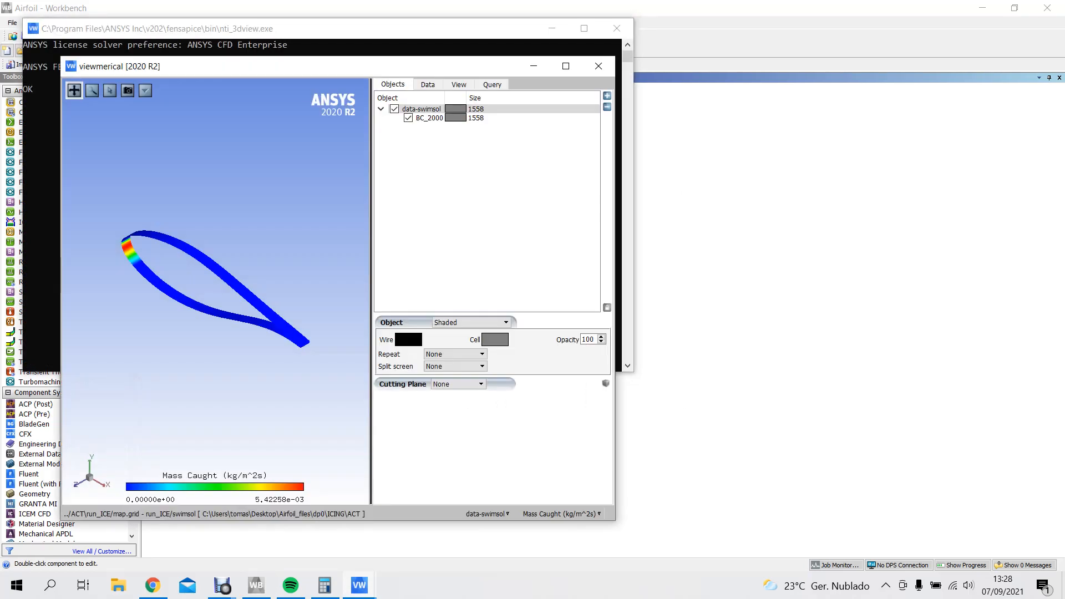
left_click_drag(203, 310, 235, 272)
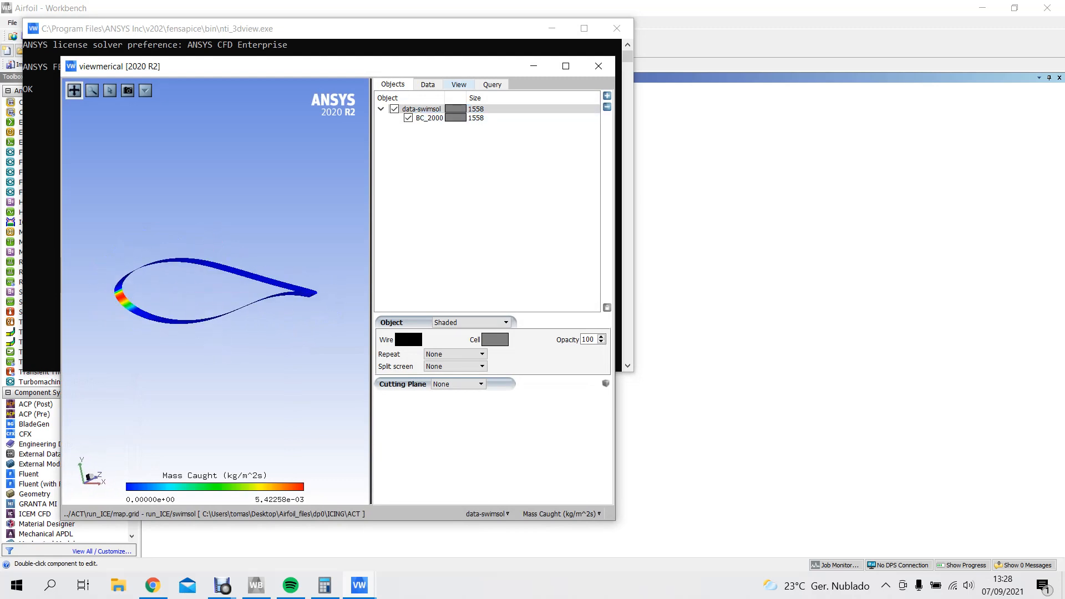
left_click(598, 66)
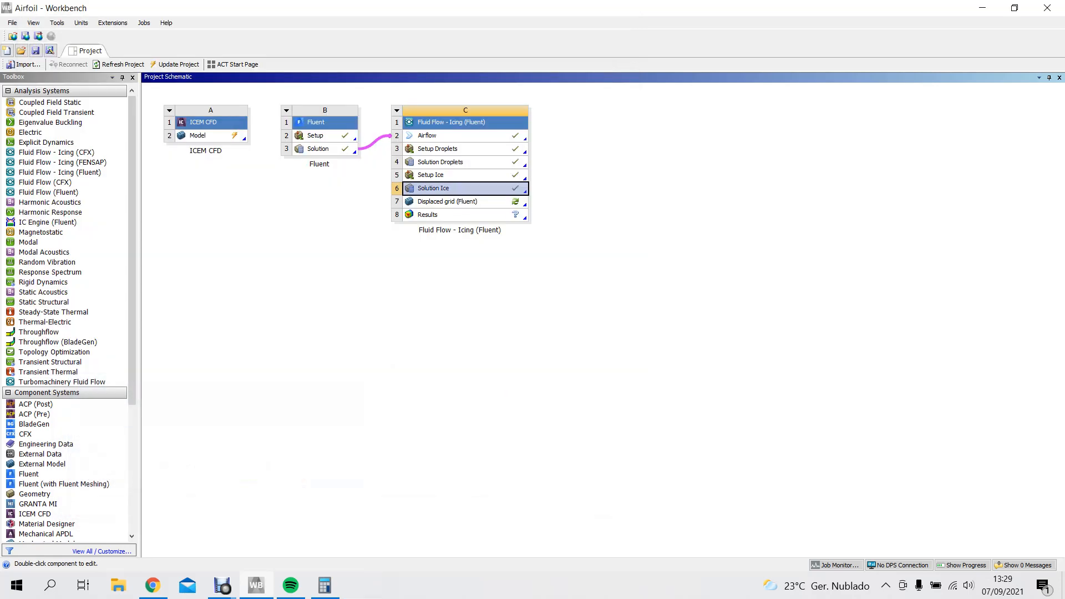
- View the ice from Solution Ice and examine the ice shape on the airfoil from several angles
right_click(470, 184)
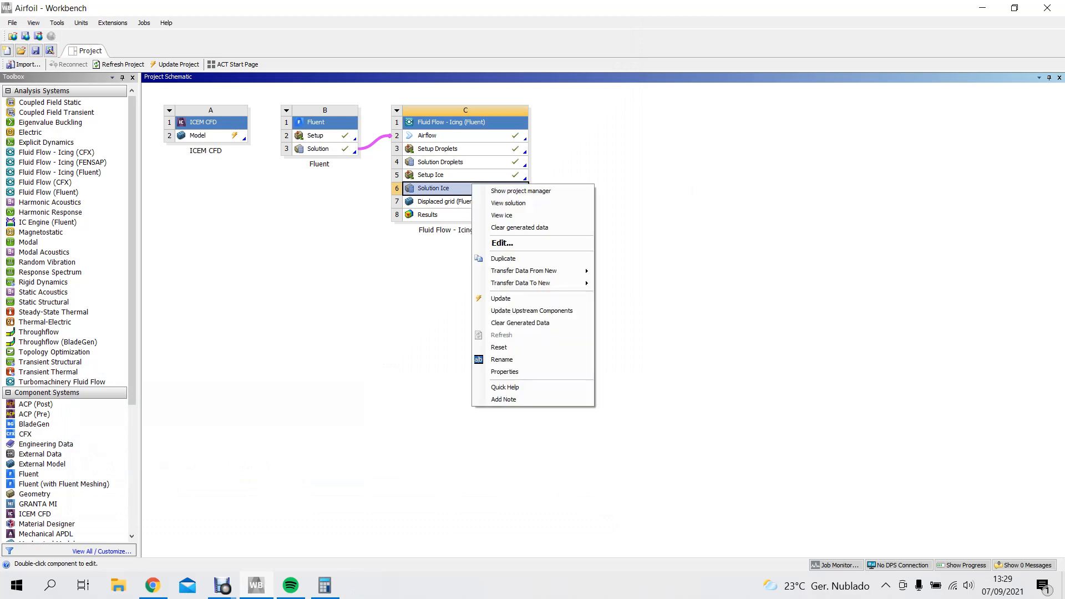
left_click(502, 215)
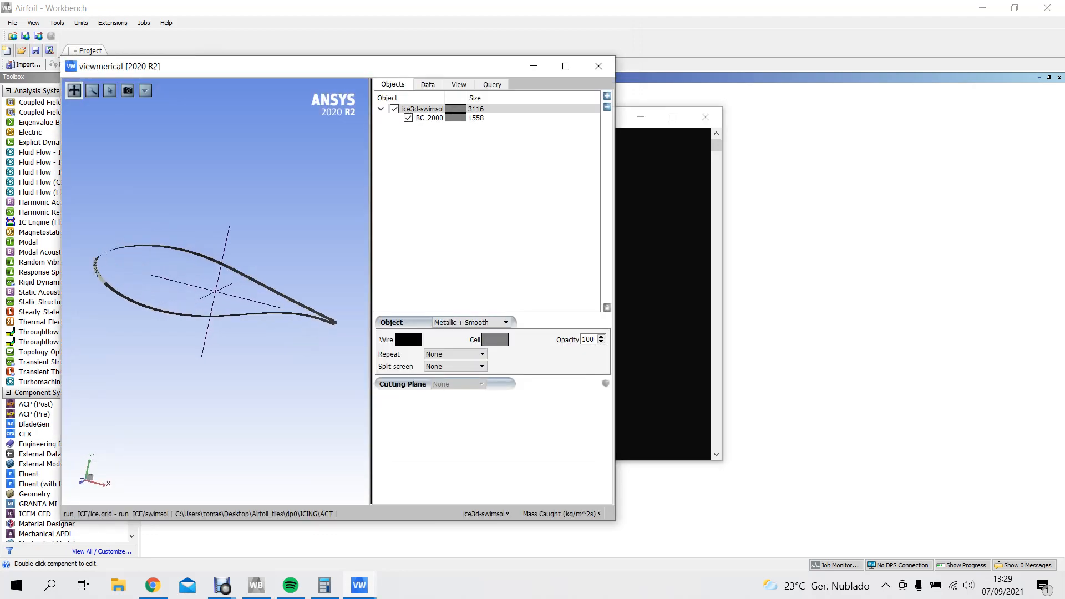
left_click_drag(215, 291, 256, 293)
scroll(216, 291, "down", 3)
scroll(215, 291, "up", 3)
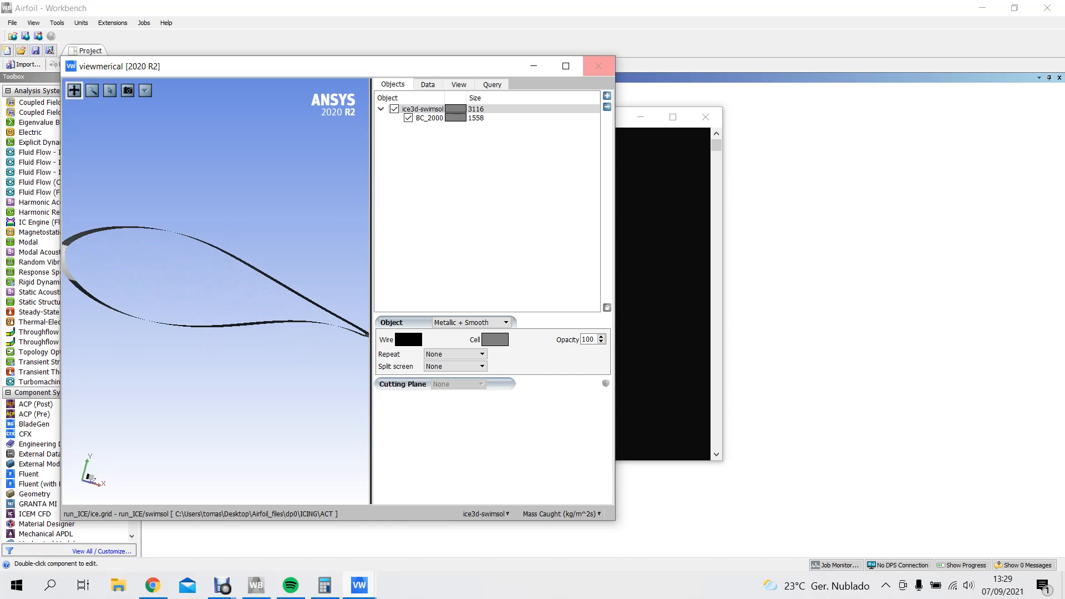
- Enable a 2D plot of the walls on the Z cutting plane and set its mode to Geometry
left_click(491, 84)
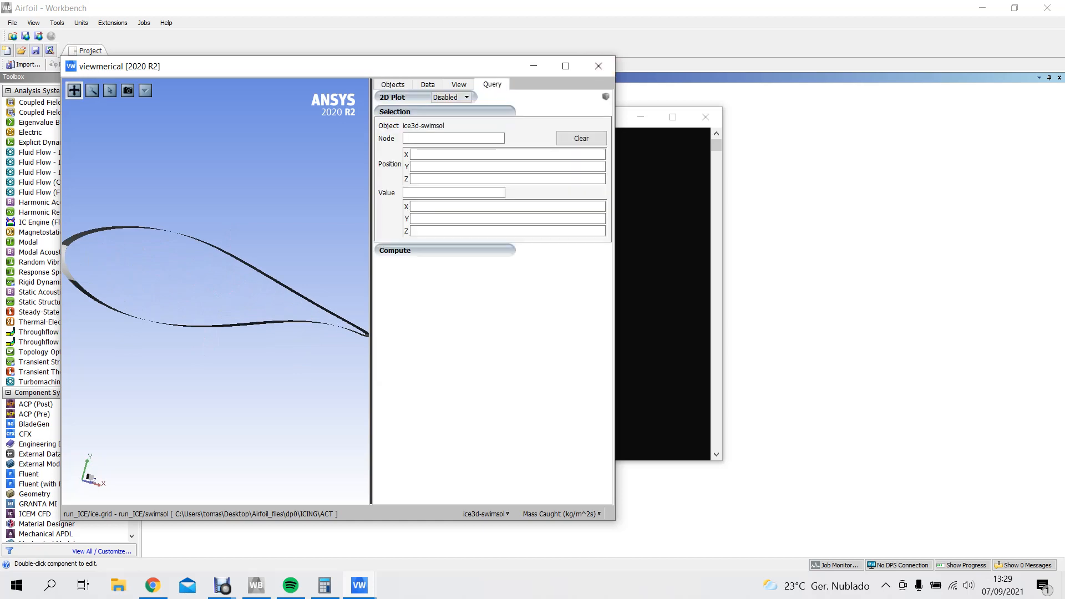
left_click(450, 97)
left_click(449, 112)
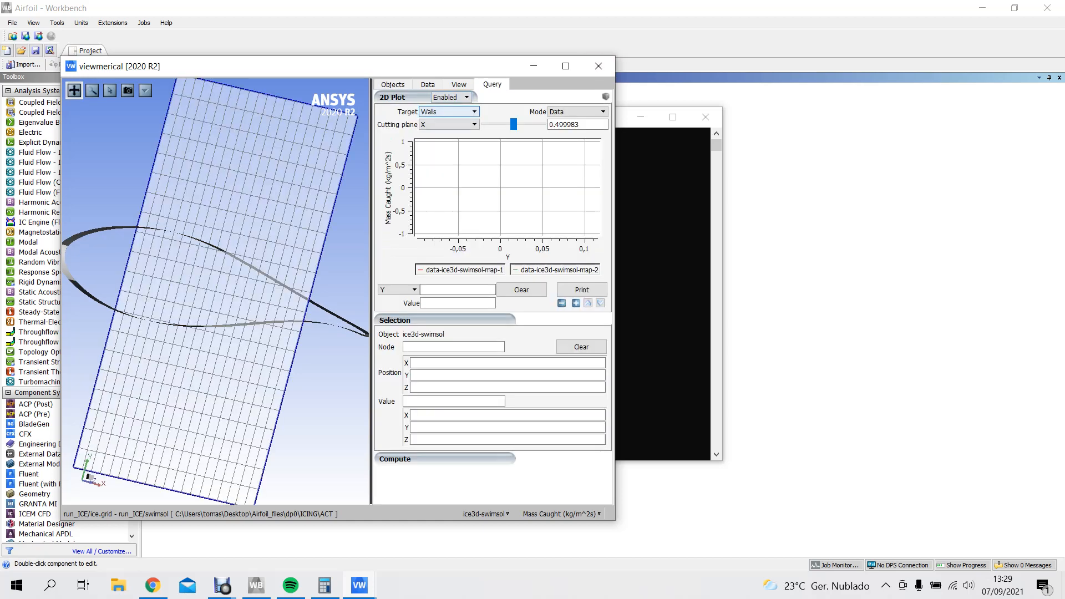
left_click(448, 125)
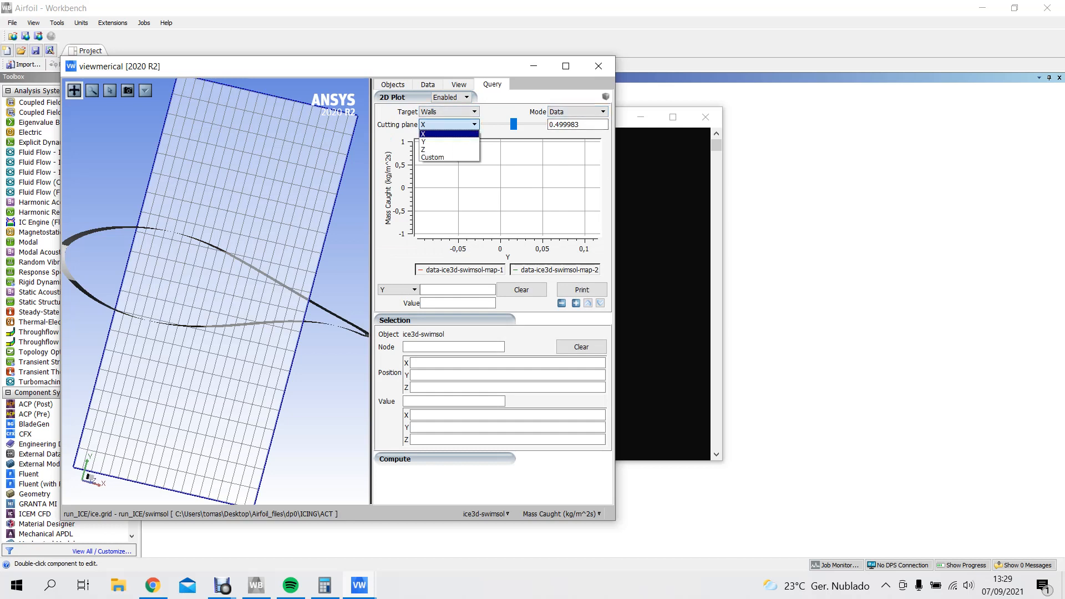
left_click(430, 142)
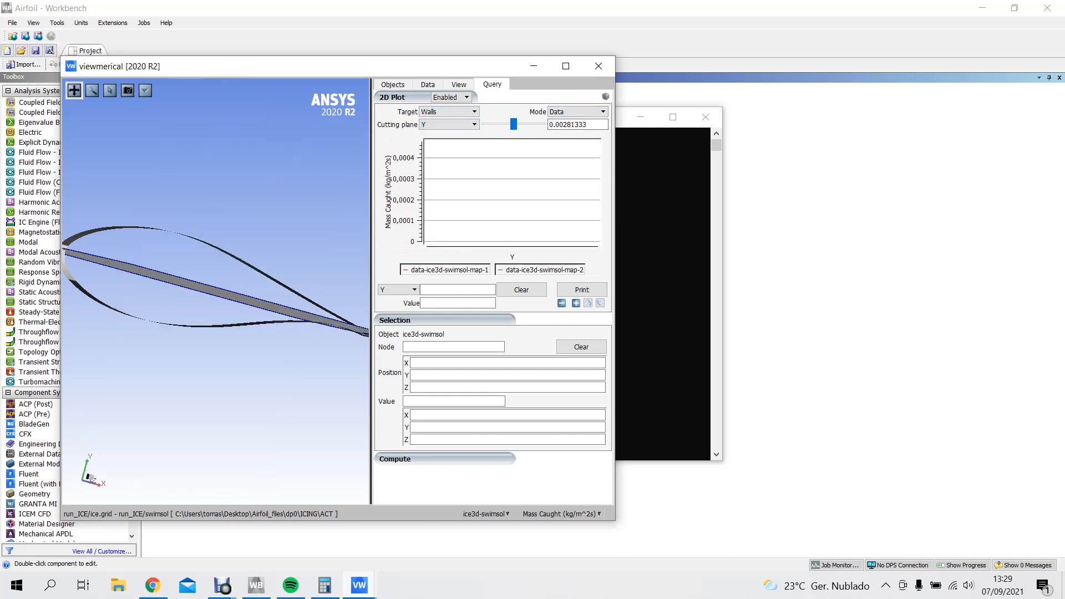
left_click(448, 124)
left_click(430, 151)
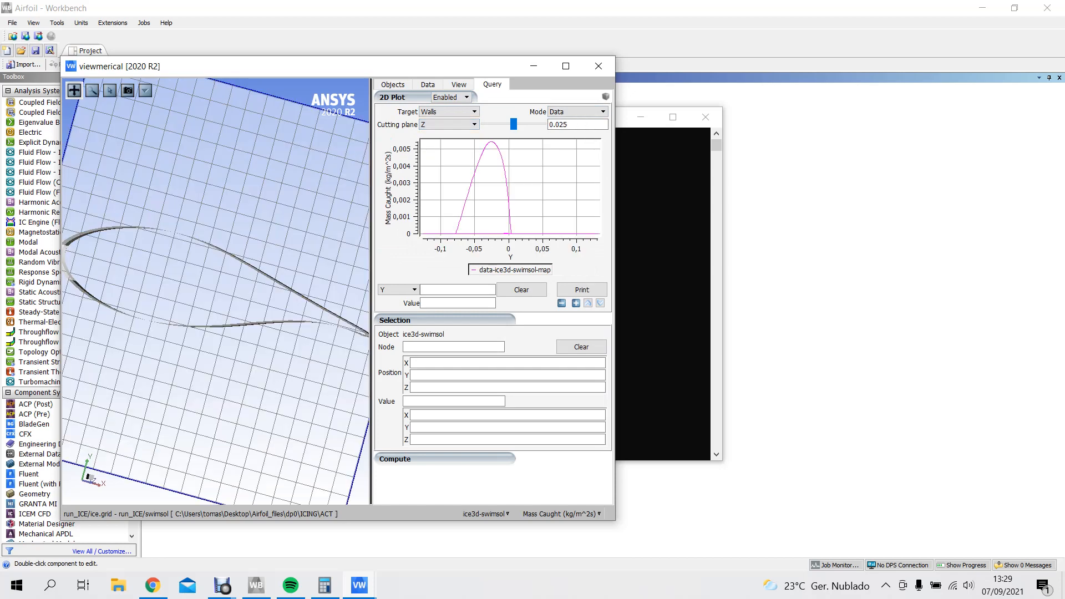
left_click(577, 111)
left_click(574, 130)
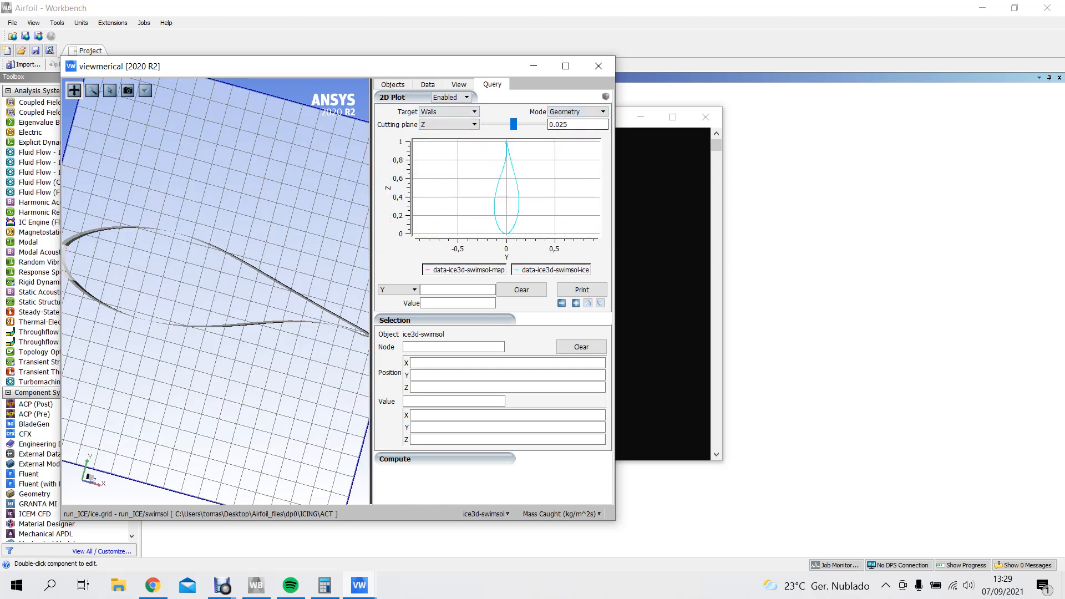
- Try the Y and X cutting planes for the geometry plot, return to Z, and check the target options
left_click(448, 124)
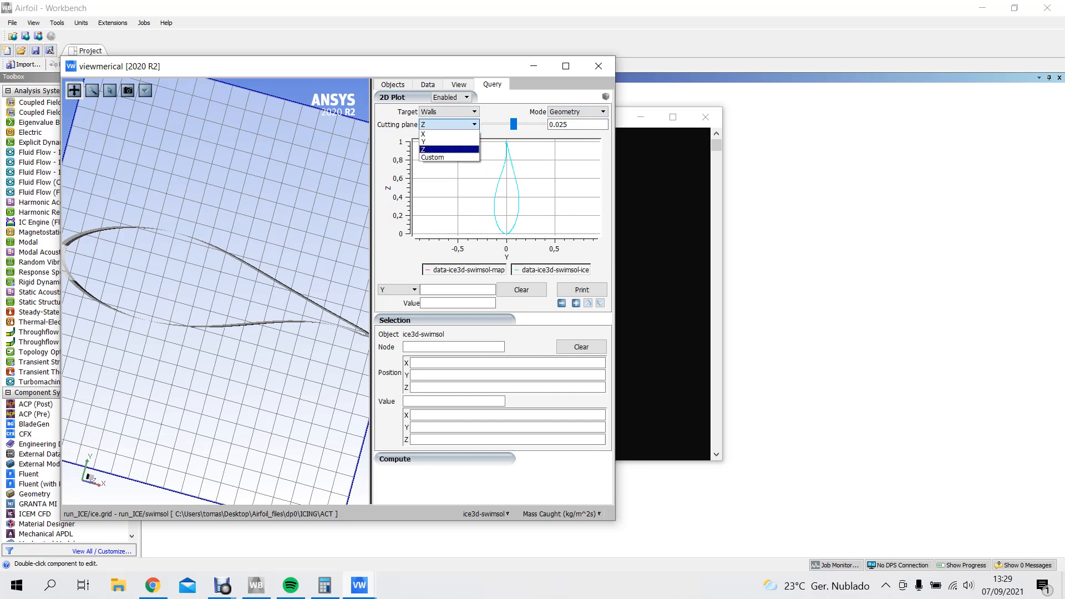
left_click(448, 141)
left_click(449, 124)
left_click(448, 133)
left_click(449, 124)
left_click(449, 150)
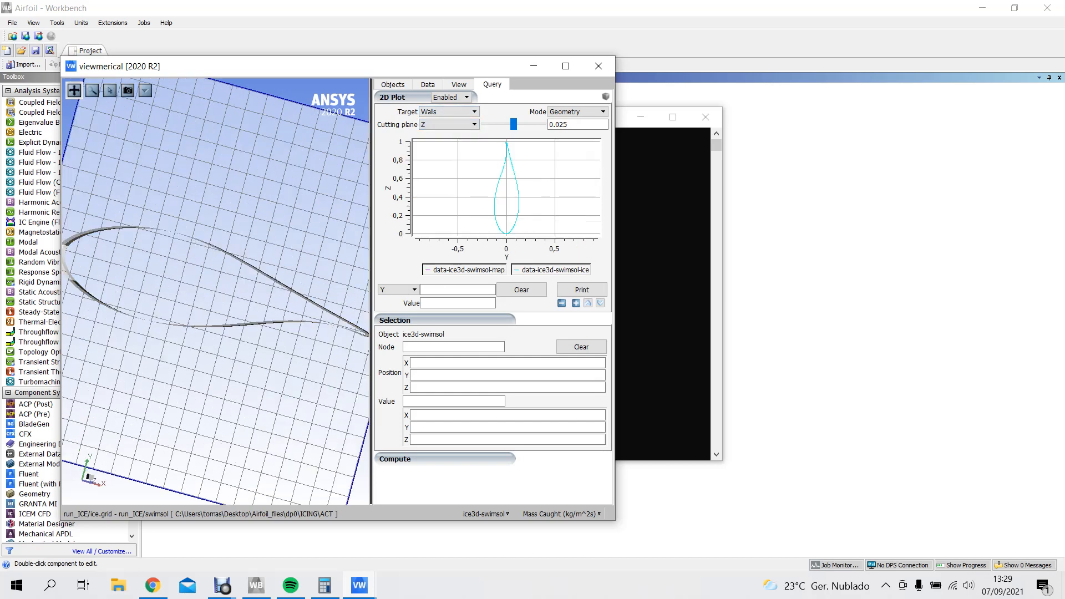
left_click(448, 112)
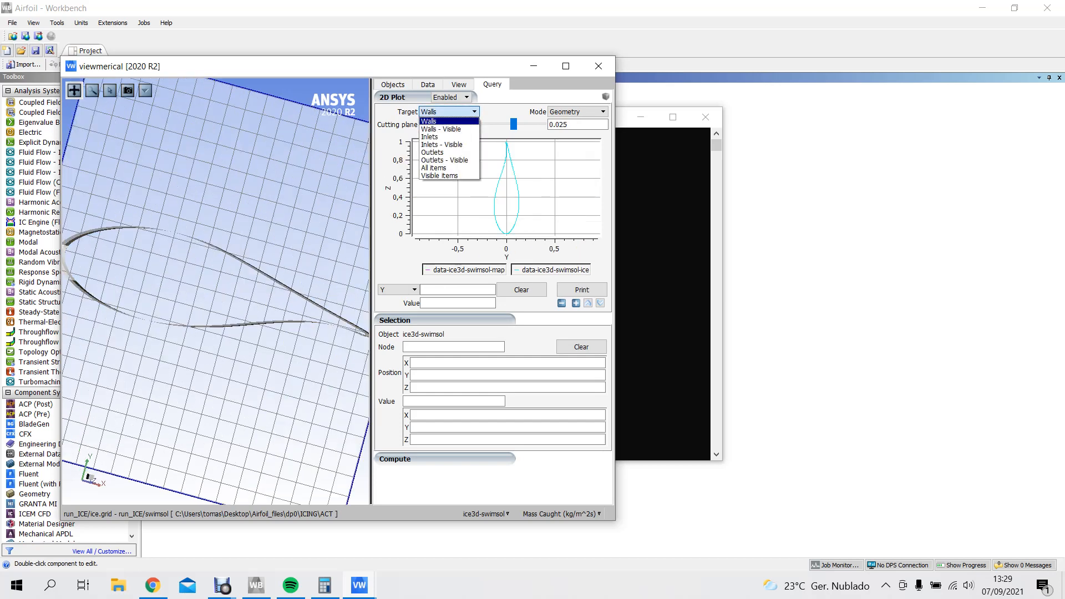
left_click(448, 112)
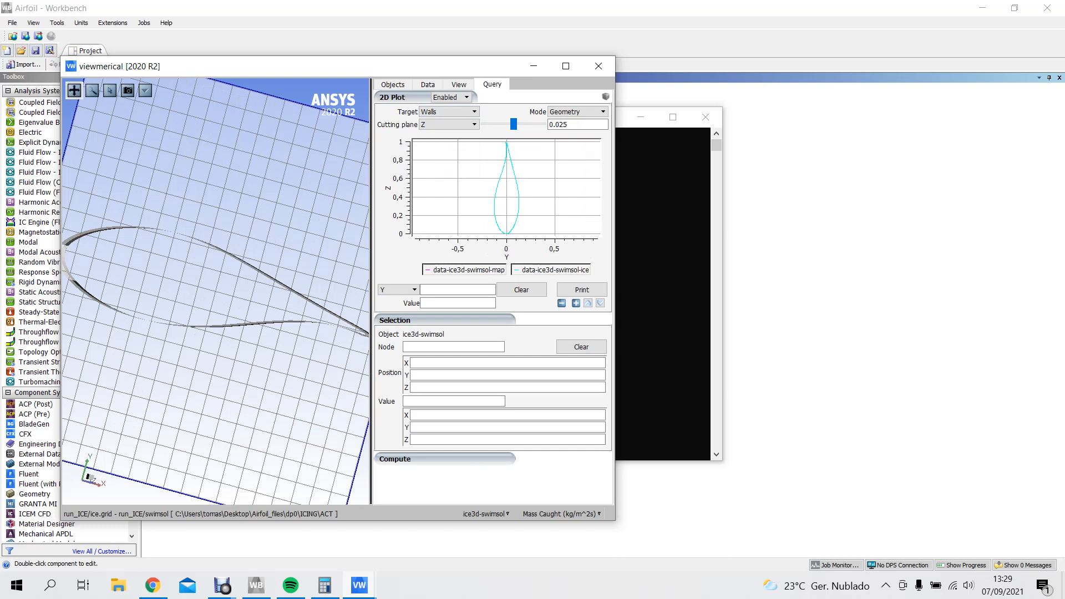
- Probe a point on the airfoil curve in the 2D plot and set the plot's horizontal axis to X
left_click_drag(512, 229, 514, 227)
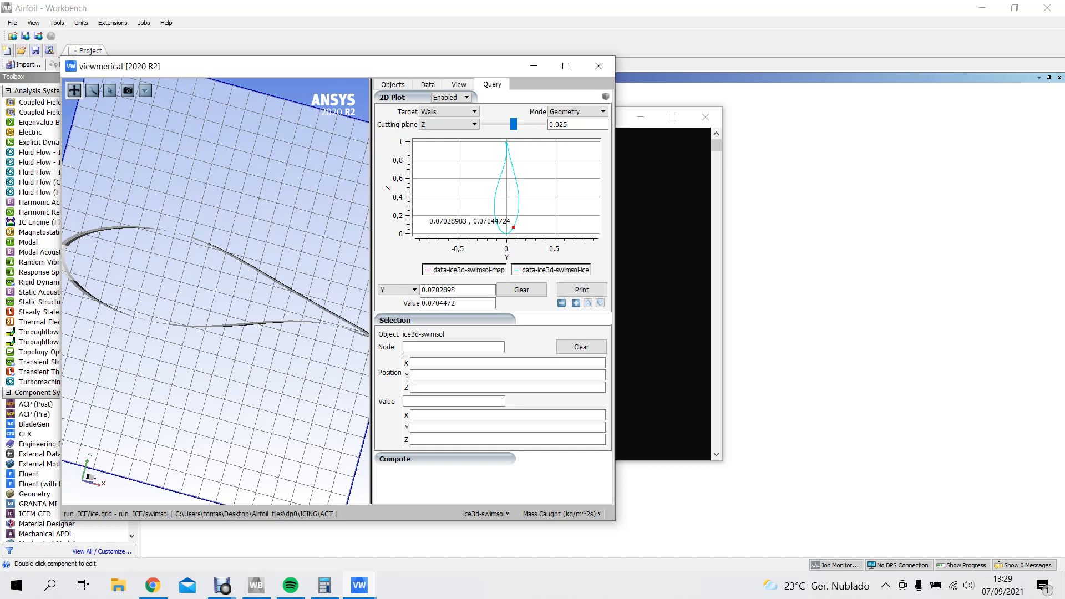
left_click(414, 289)
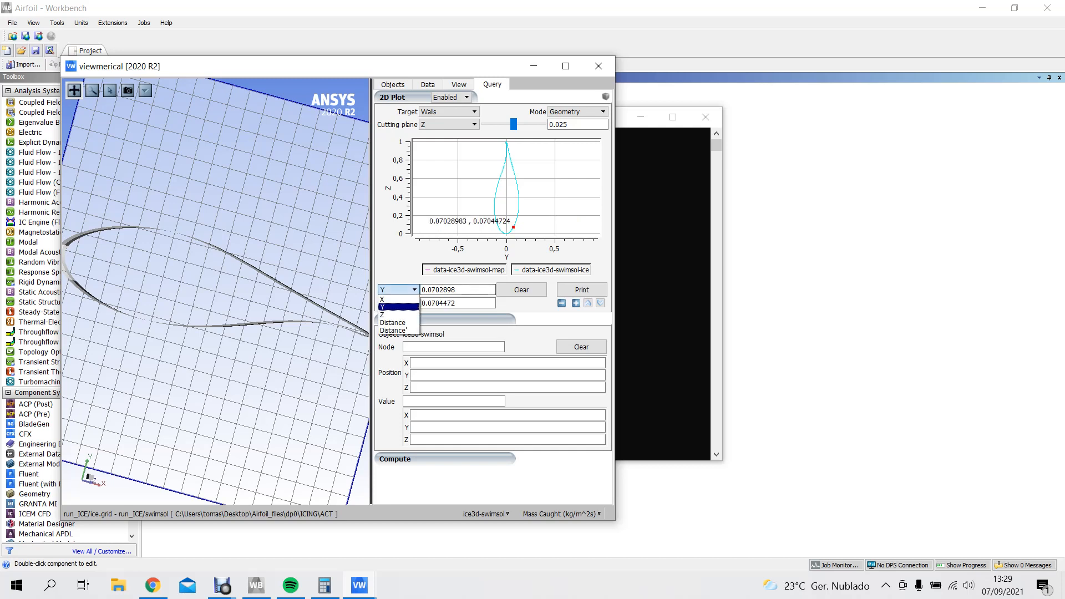
left_click(391, 315)
left_click(408, 290)
left_click(388, 299)
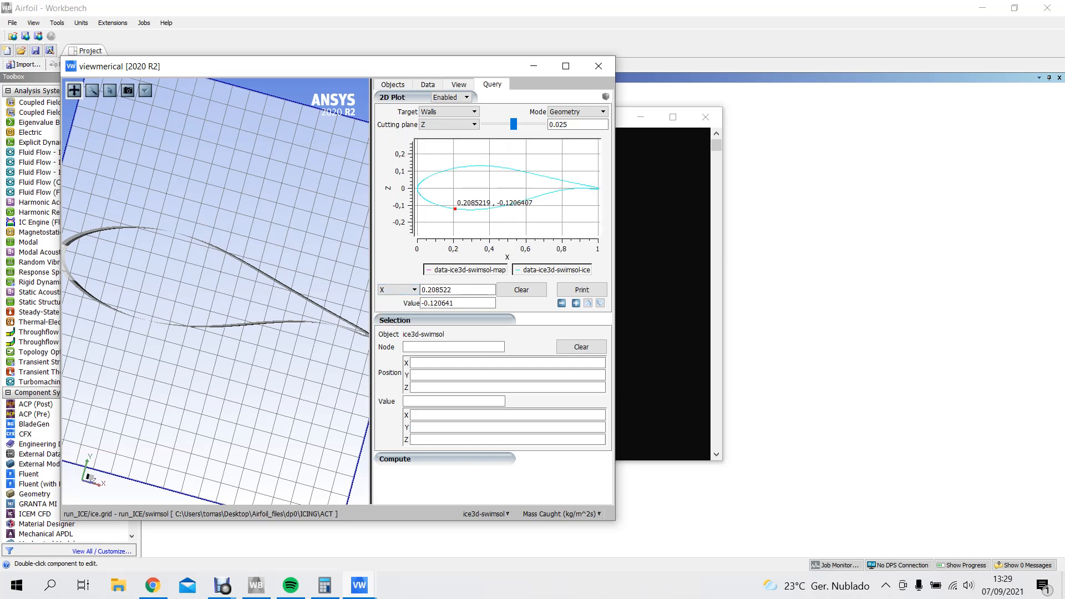
- Probe points on the lower leading edge of the plotted airfoil and check the plot's print options without printing
left_click_drag(455, 209, 426, 200)
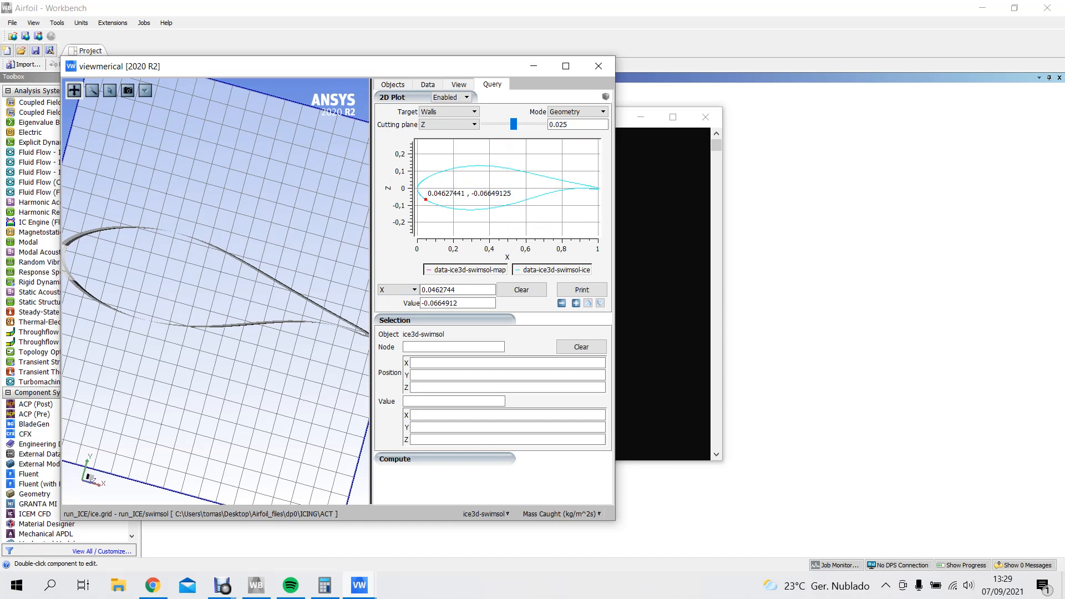
left_click_drag(426, 199, 418, 194)
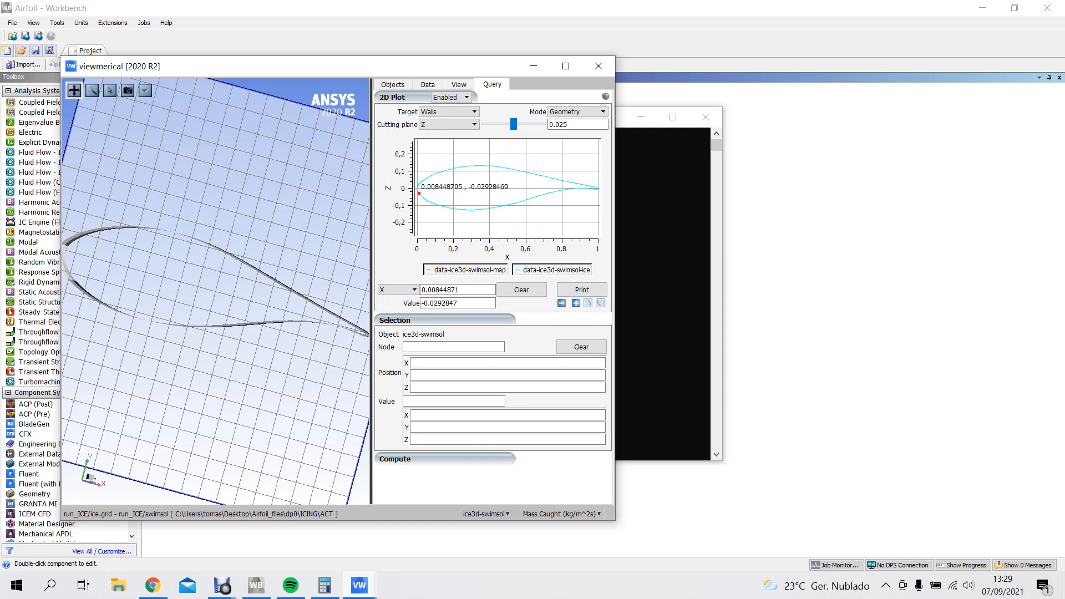
left_click(576, 303)
left_click(432, 339)
left_click(421, 196)
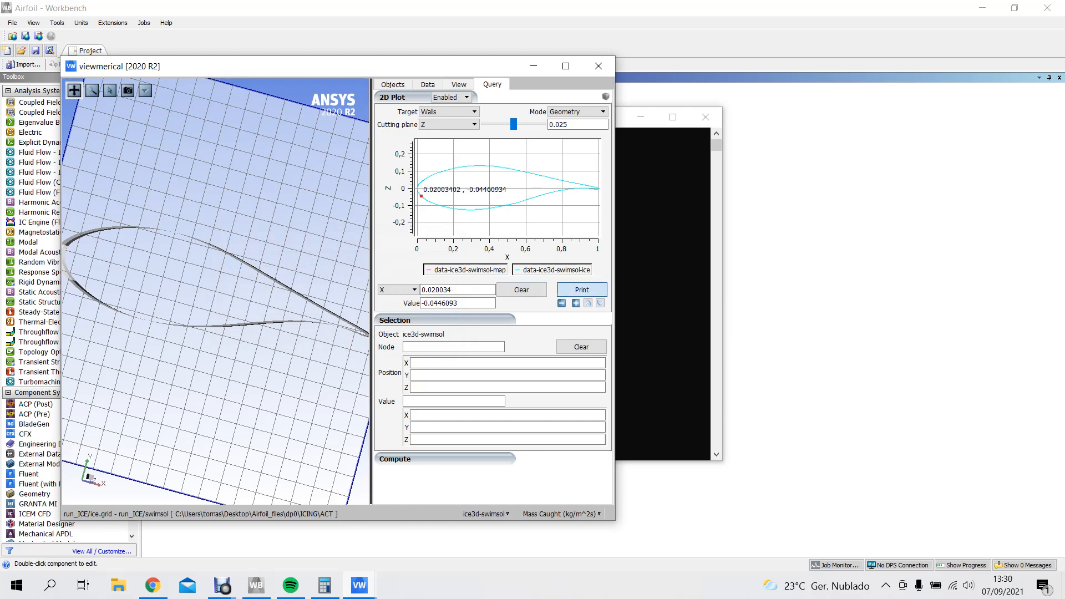
left_click(582, 289)
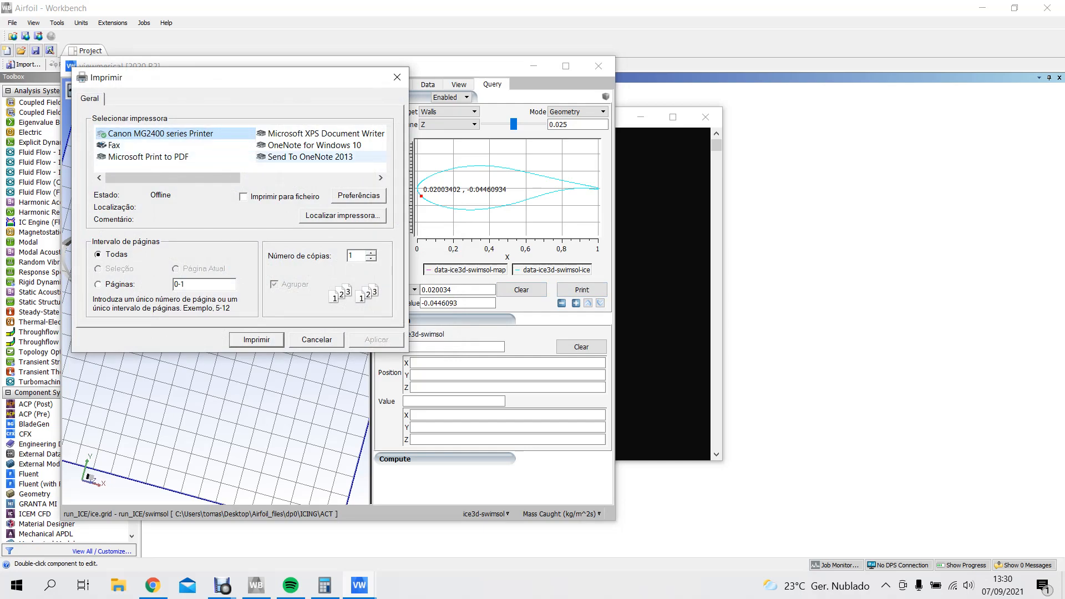
left_click(397, 77)
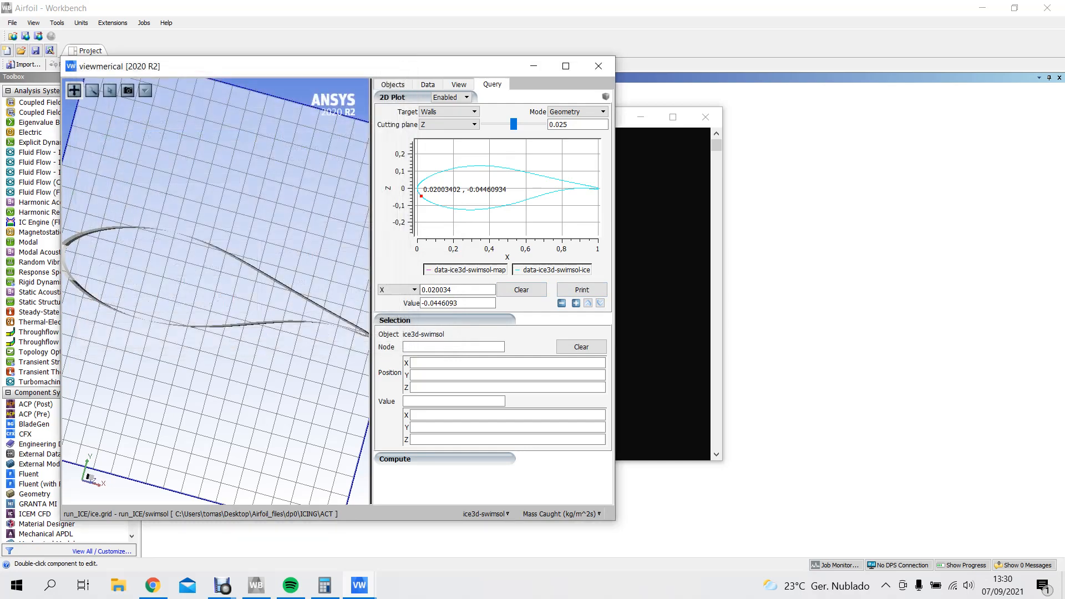
- Examine the iced airfoil in the maximized viewer and close it
left_click(566, 66)
left_click_drag(410, 277, 386, 285)
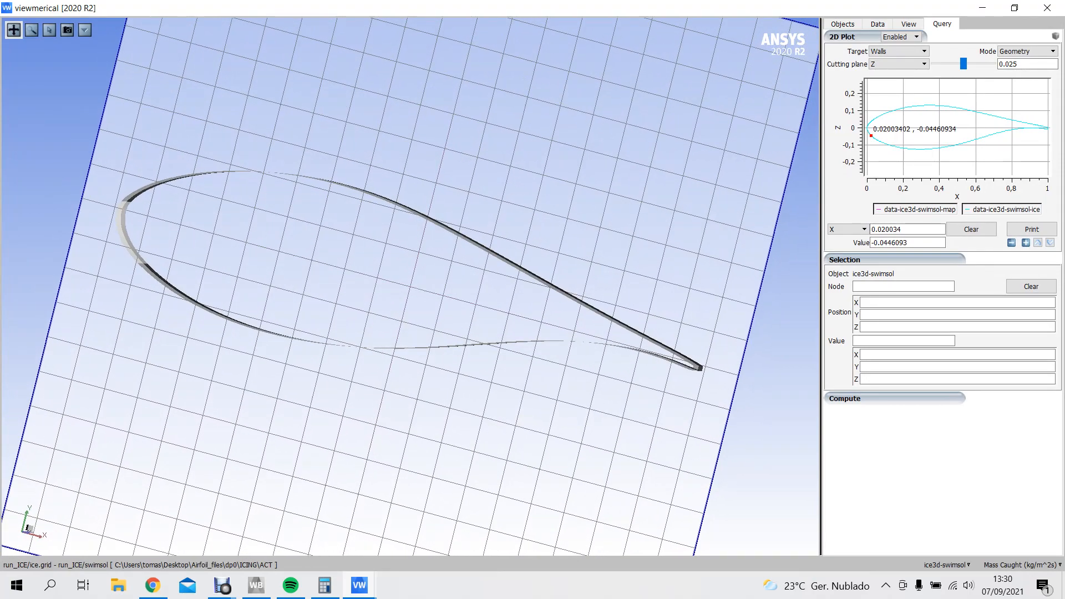
left_click(1047, 8)
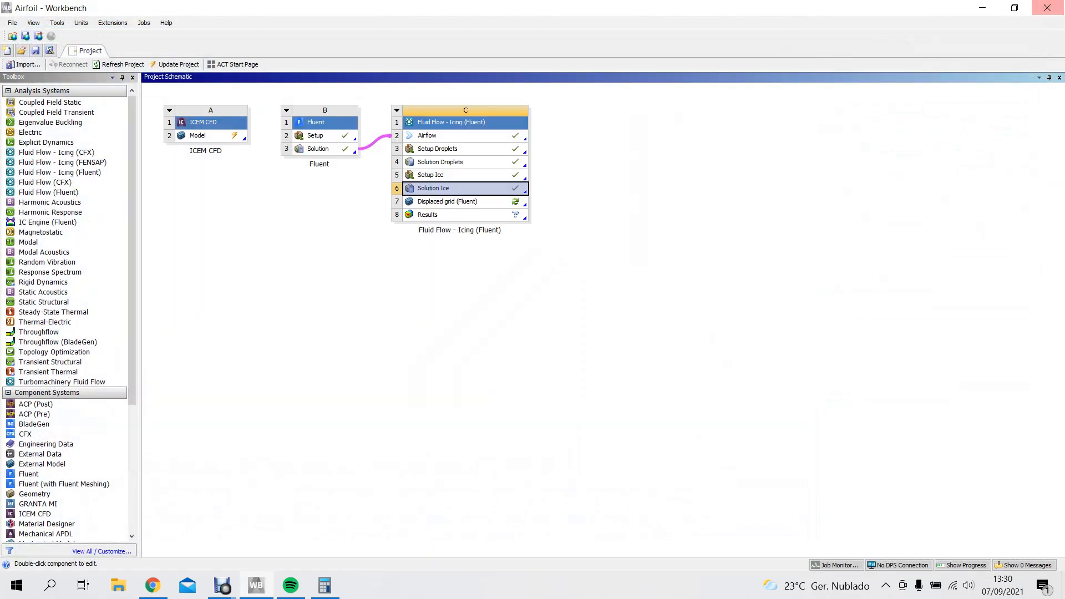
left_click(721, 250)
left_click(448, 202)
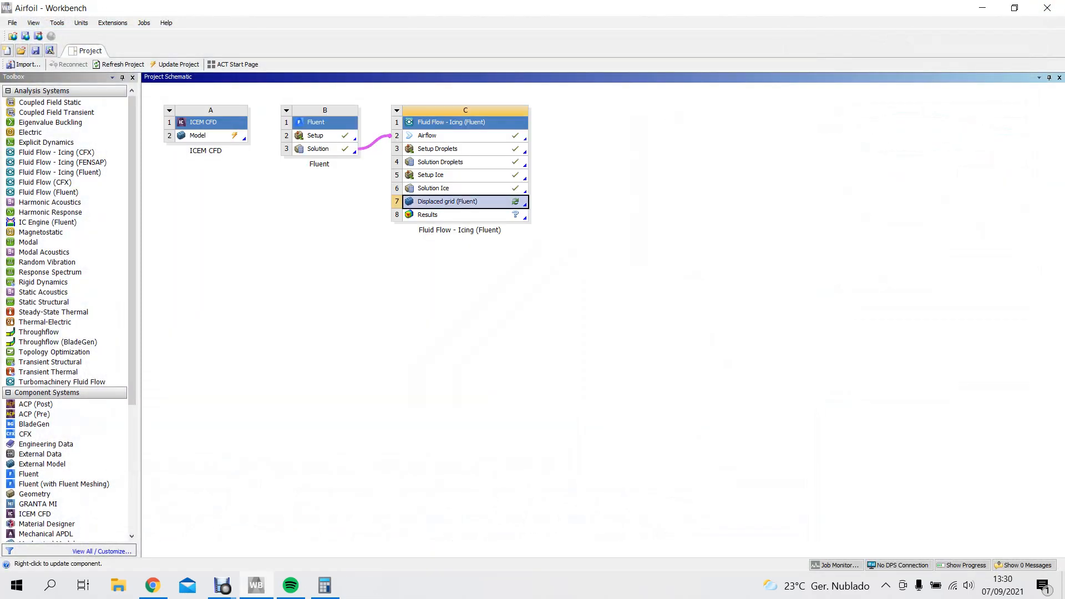
right_click(469, 201)
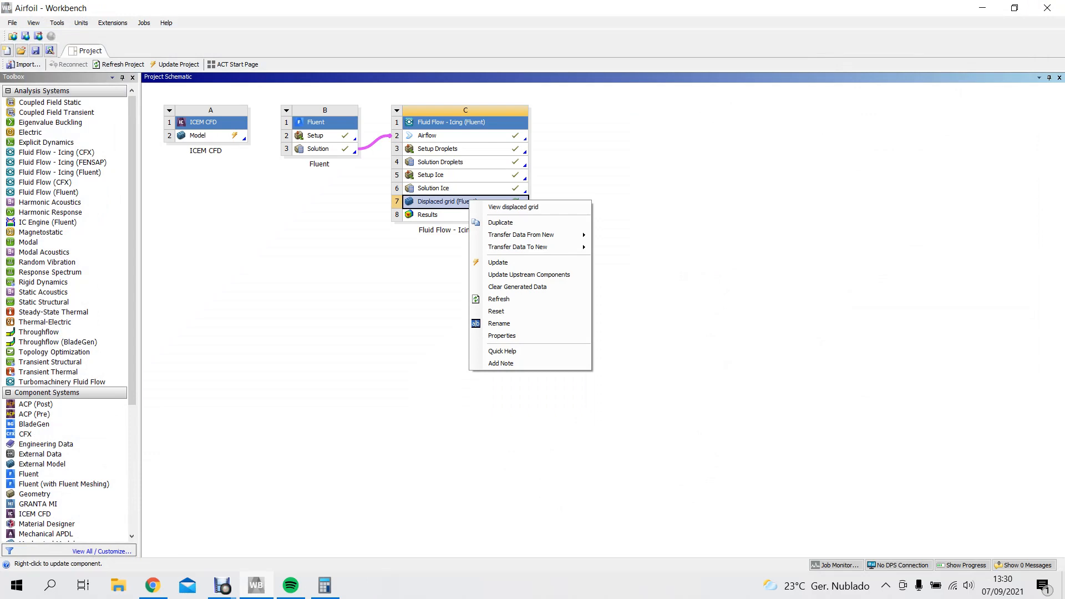
left_click(671, 288)
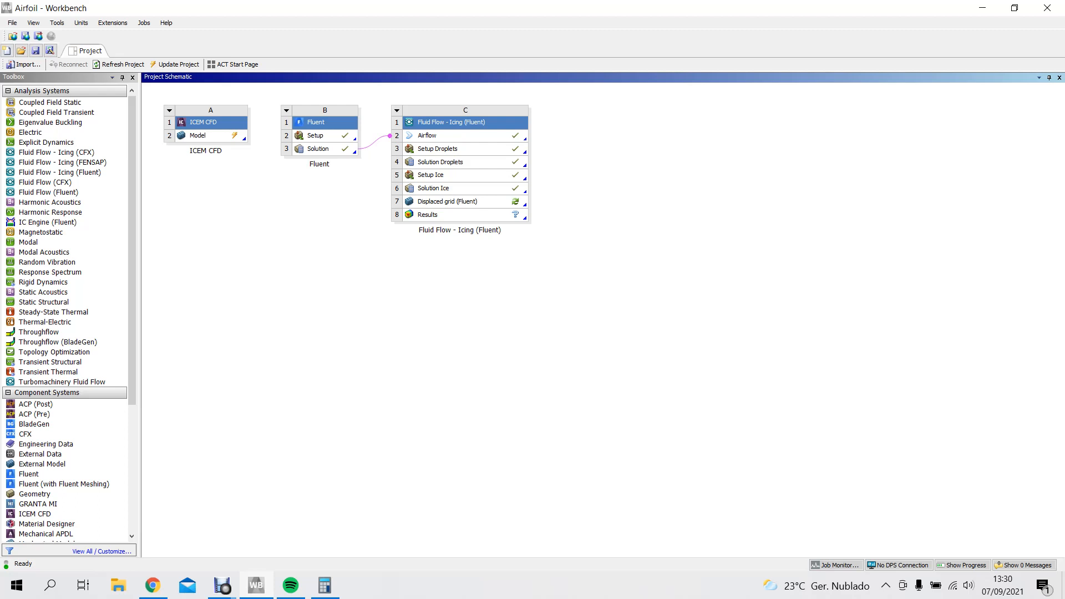
right_click(501, 203)
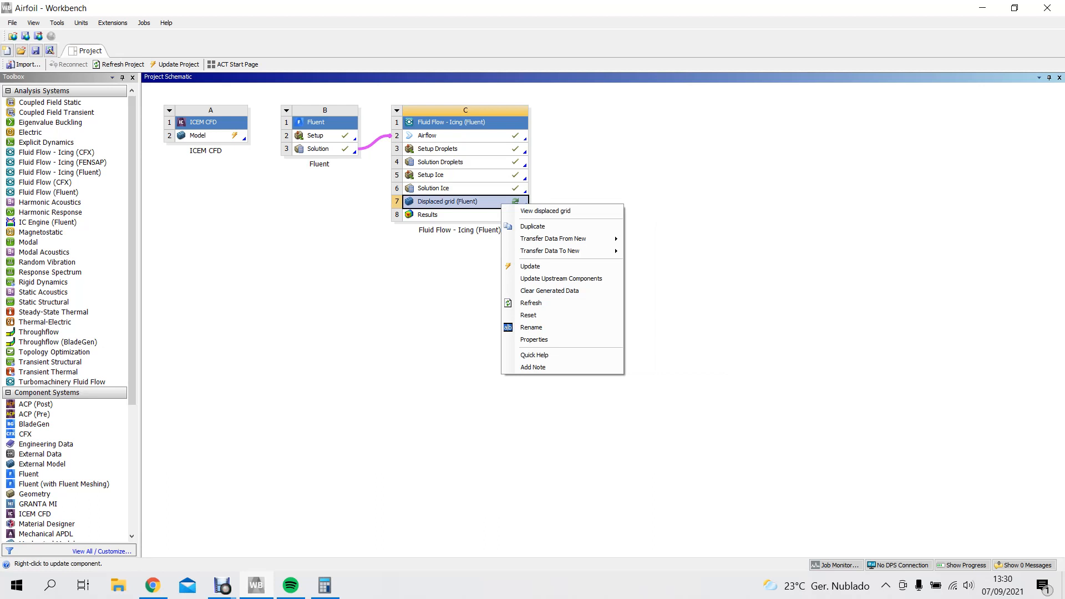
left_click(688, 277)
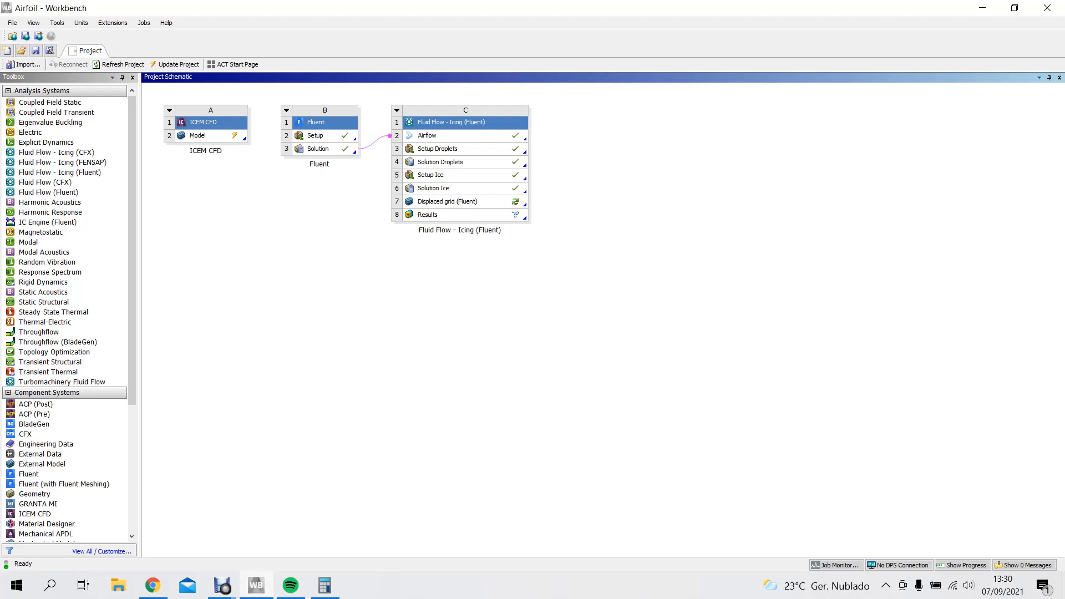
left_click(456, 202)
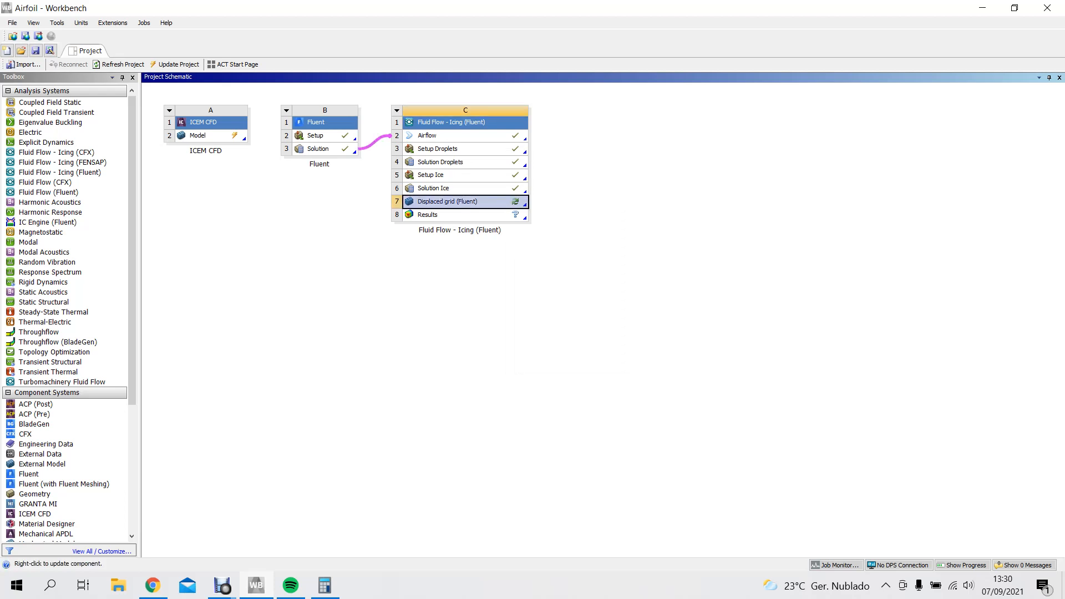
- Update the Results cell of the icing system and save the project
right_click(506, 215)
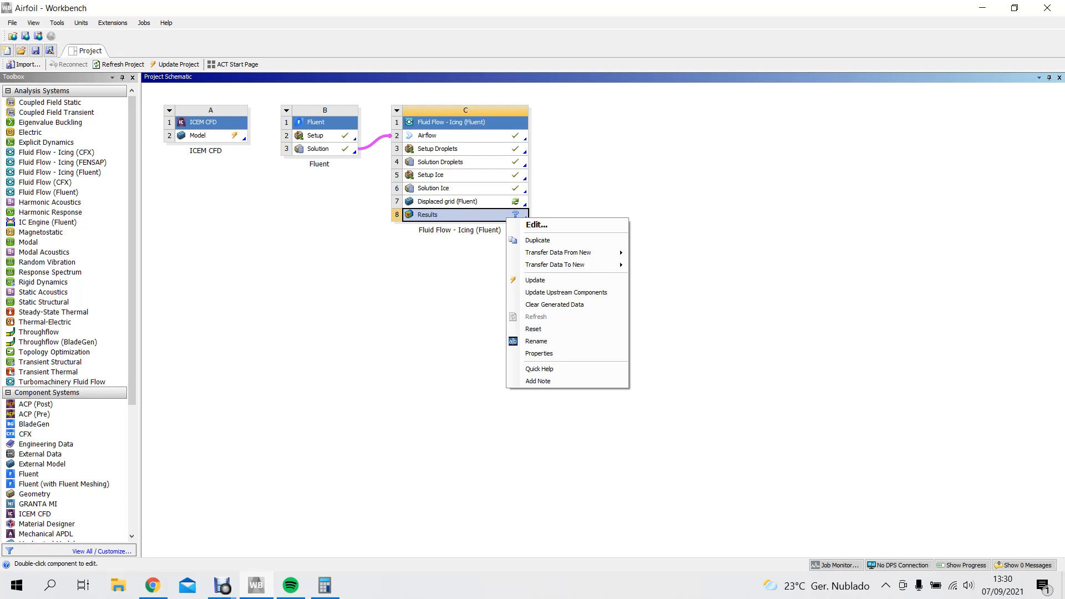
left_click(535, 280)
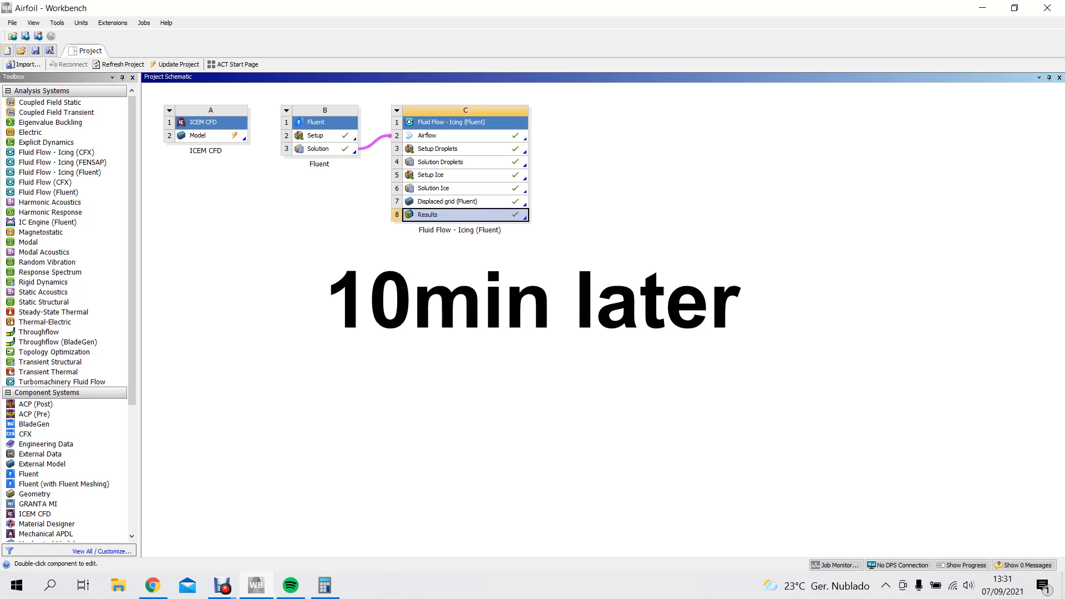
key("ctrl+s")
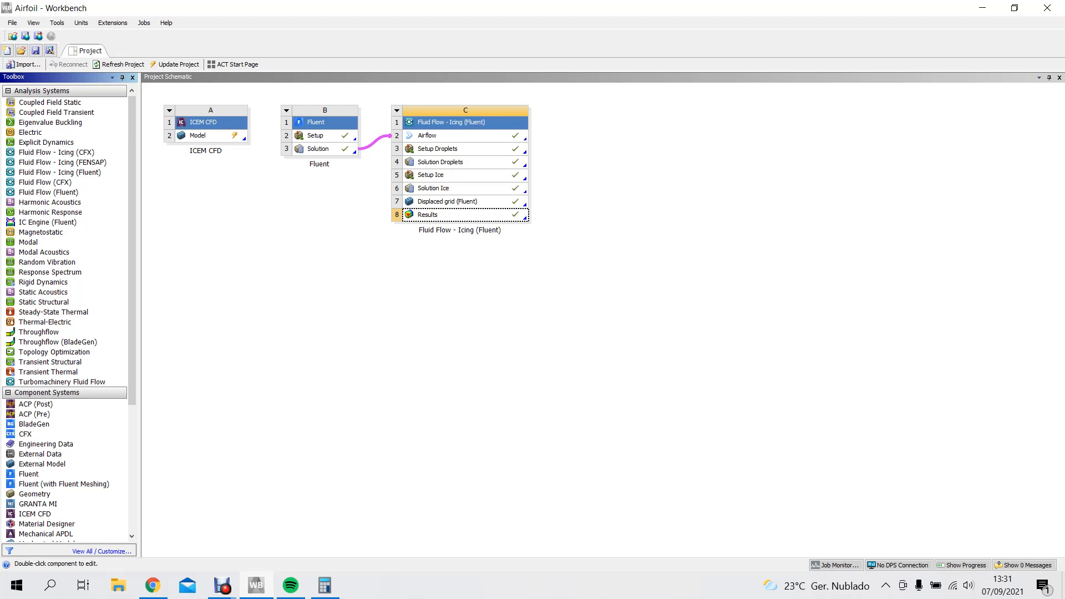
mouse_move(222, 587)
left_click(286, 521)
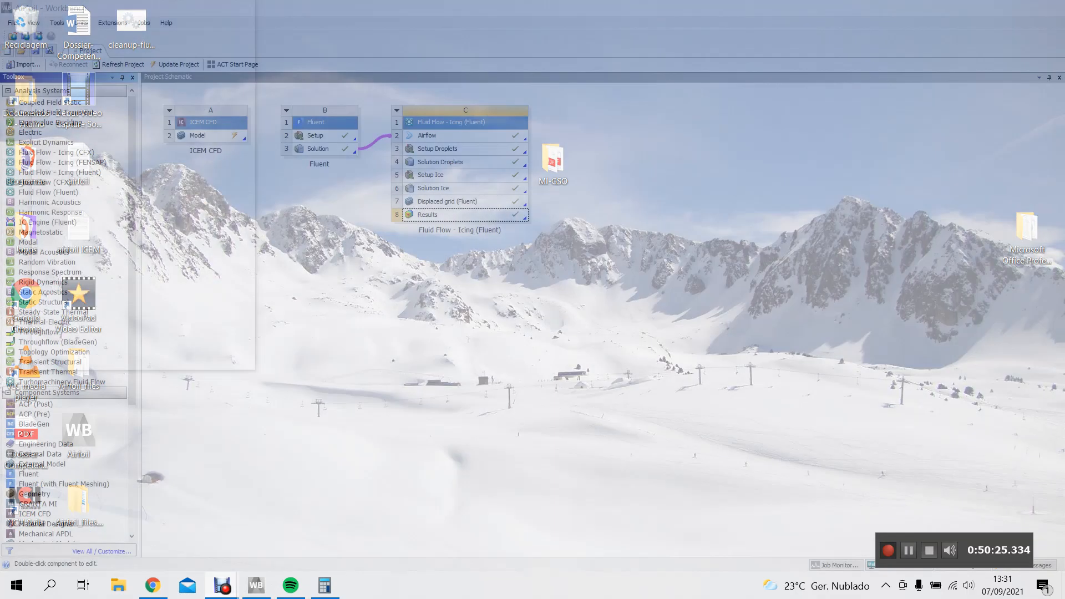